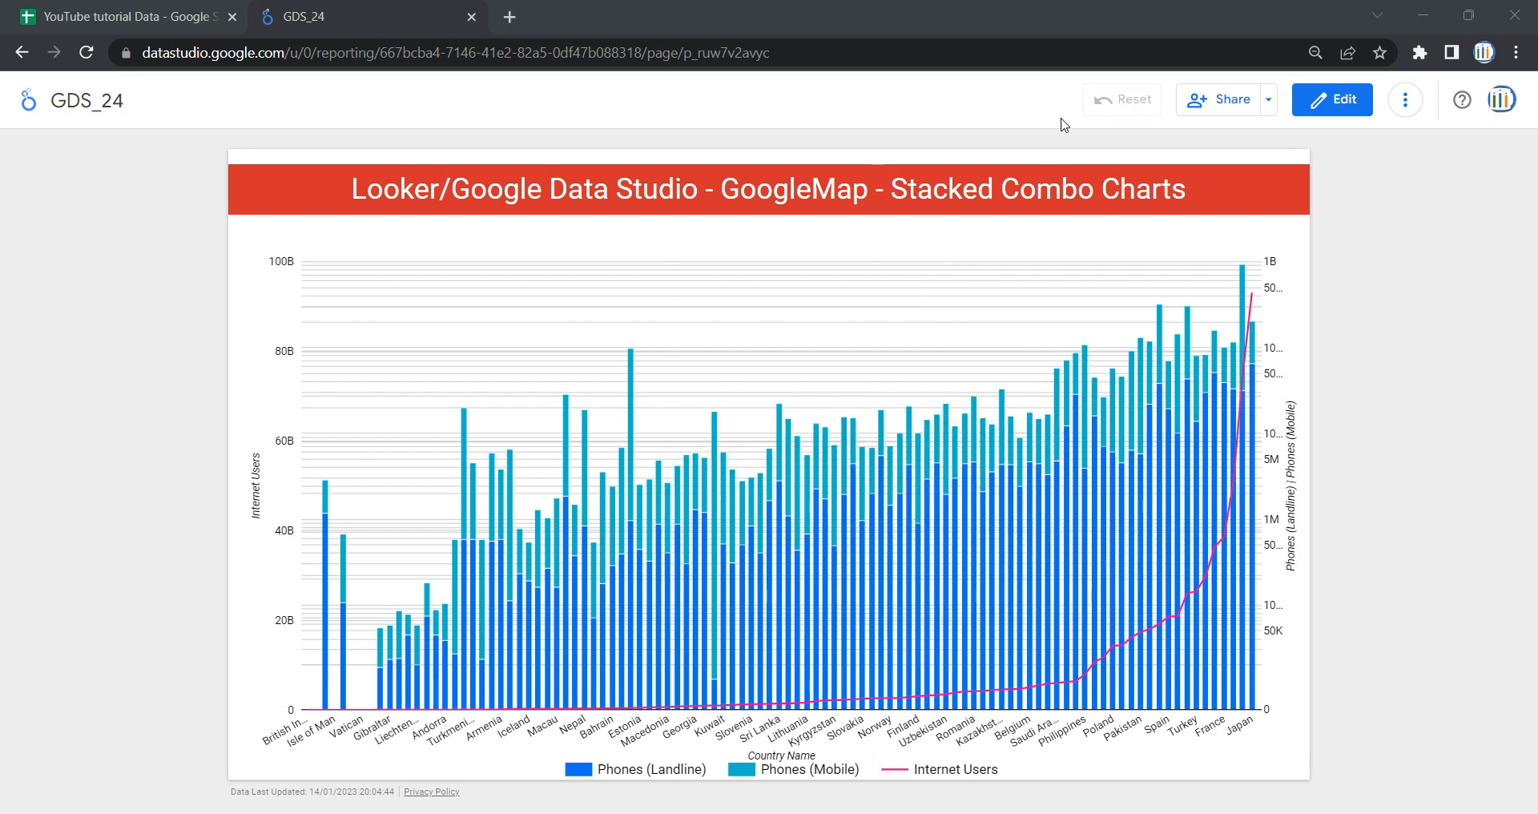
Step: Open the GDS_24 report for editing, add a second blank page and collapse the data source's field list
left_click(1348, 112)
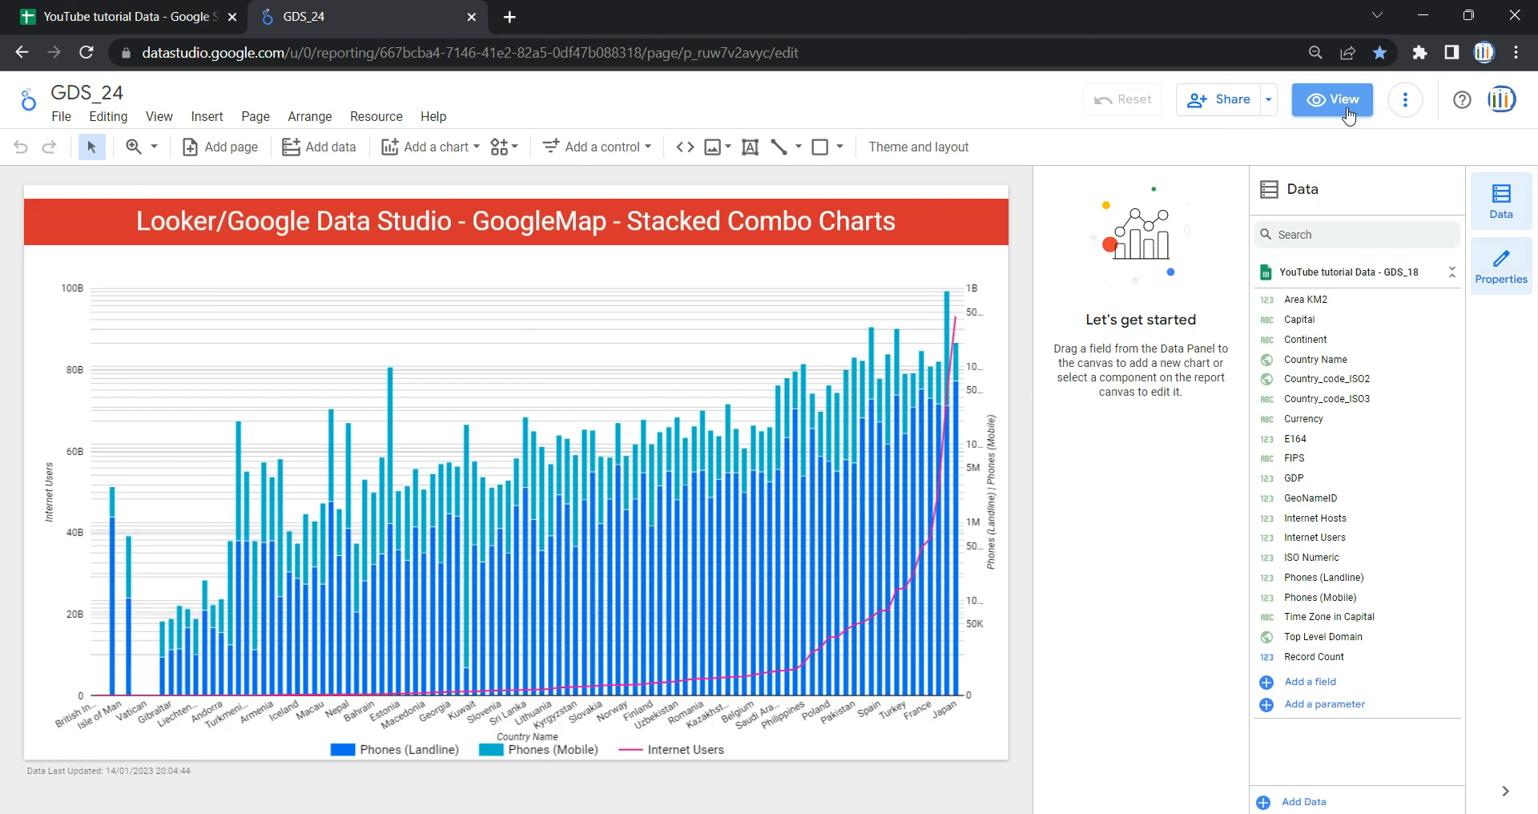
left_click(584, 255)
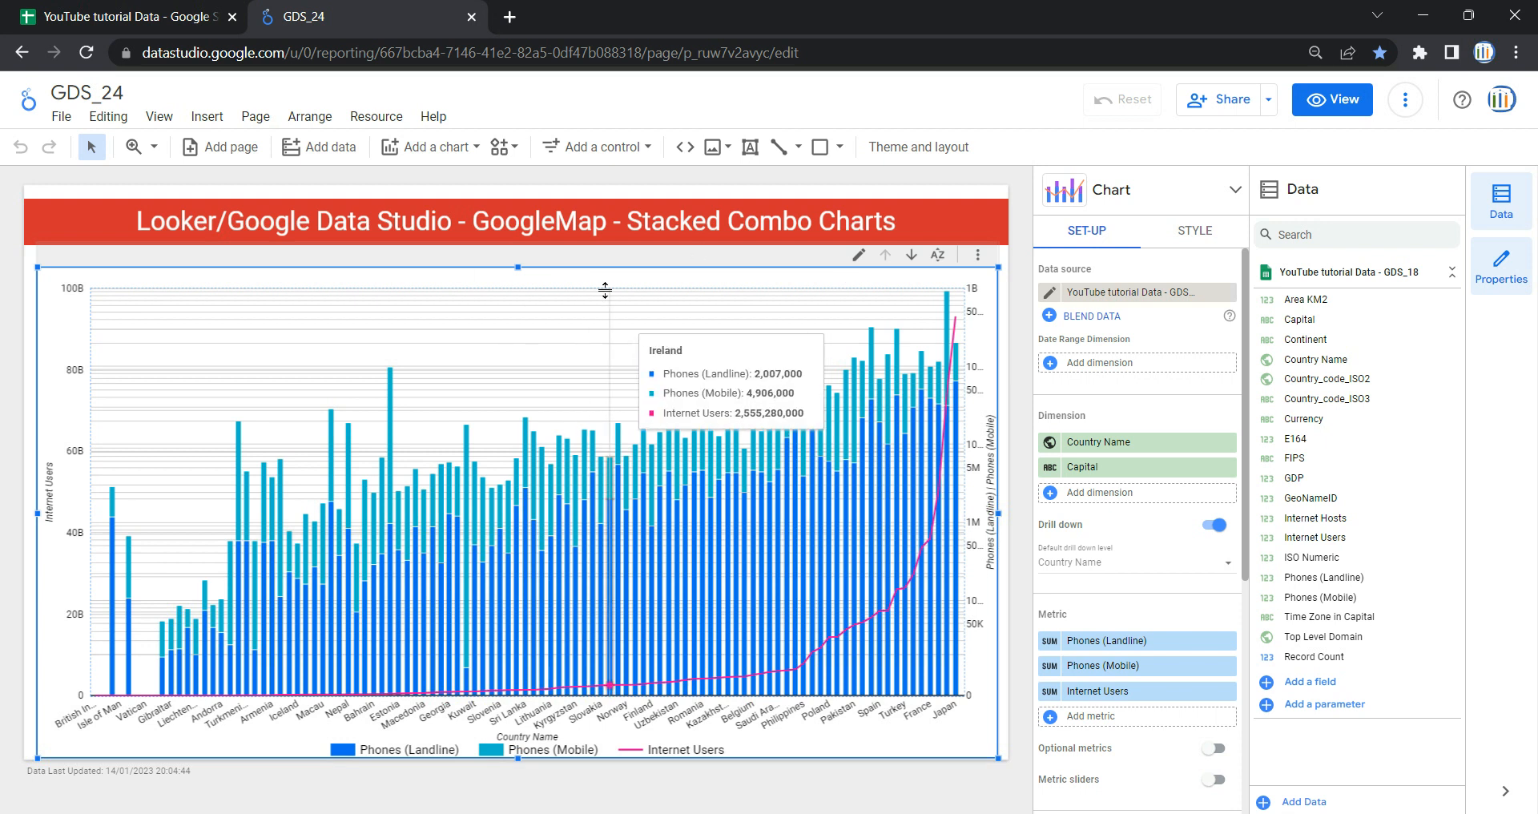
left_click(215, 147)
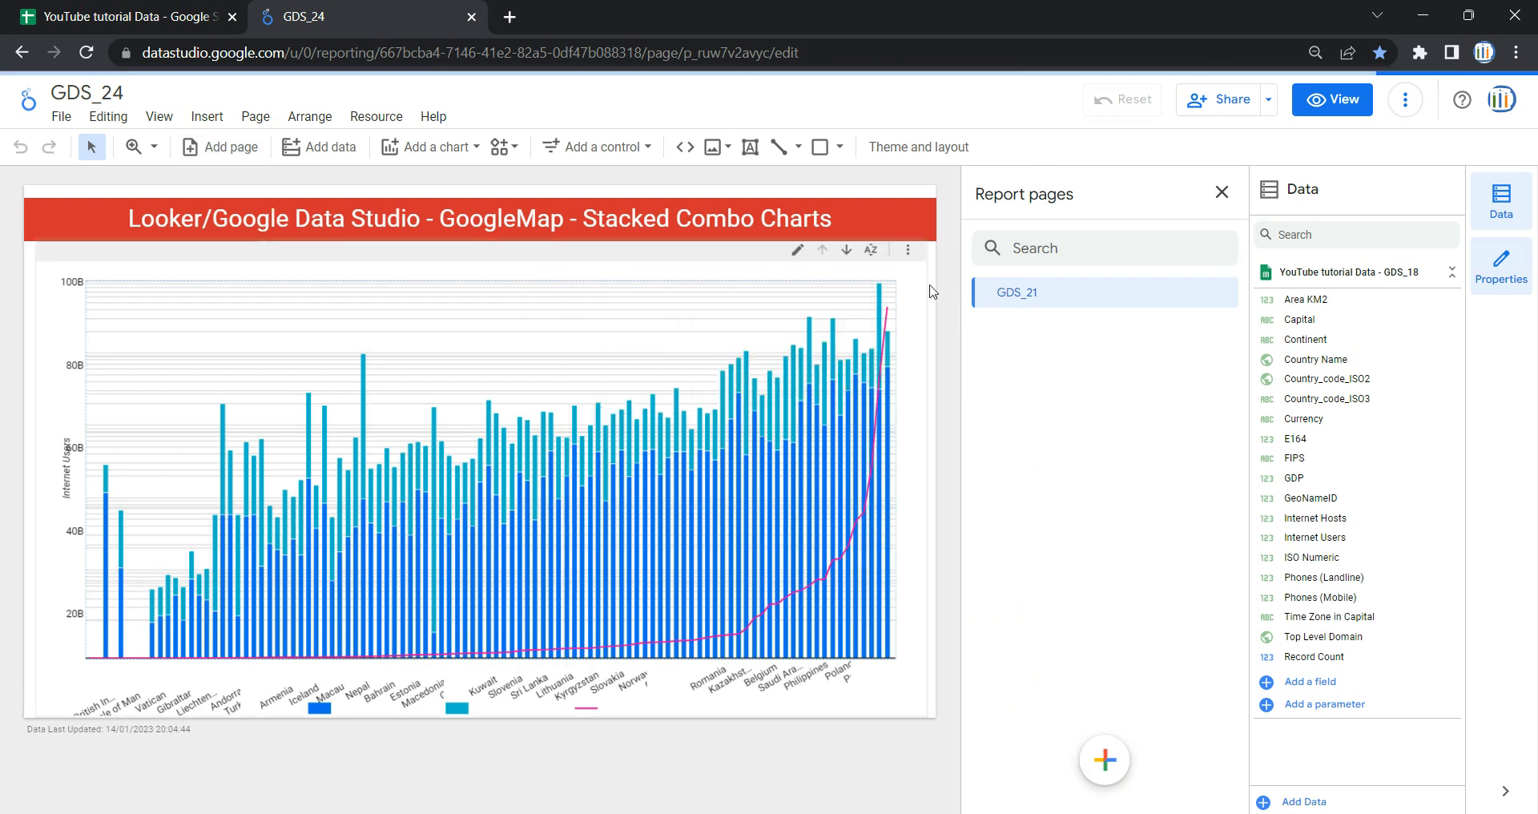
left_click(702, 313)
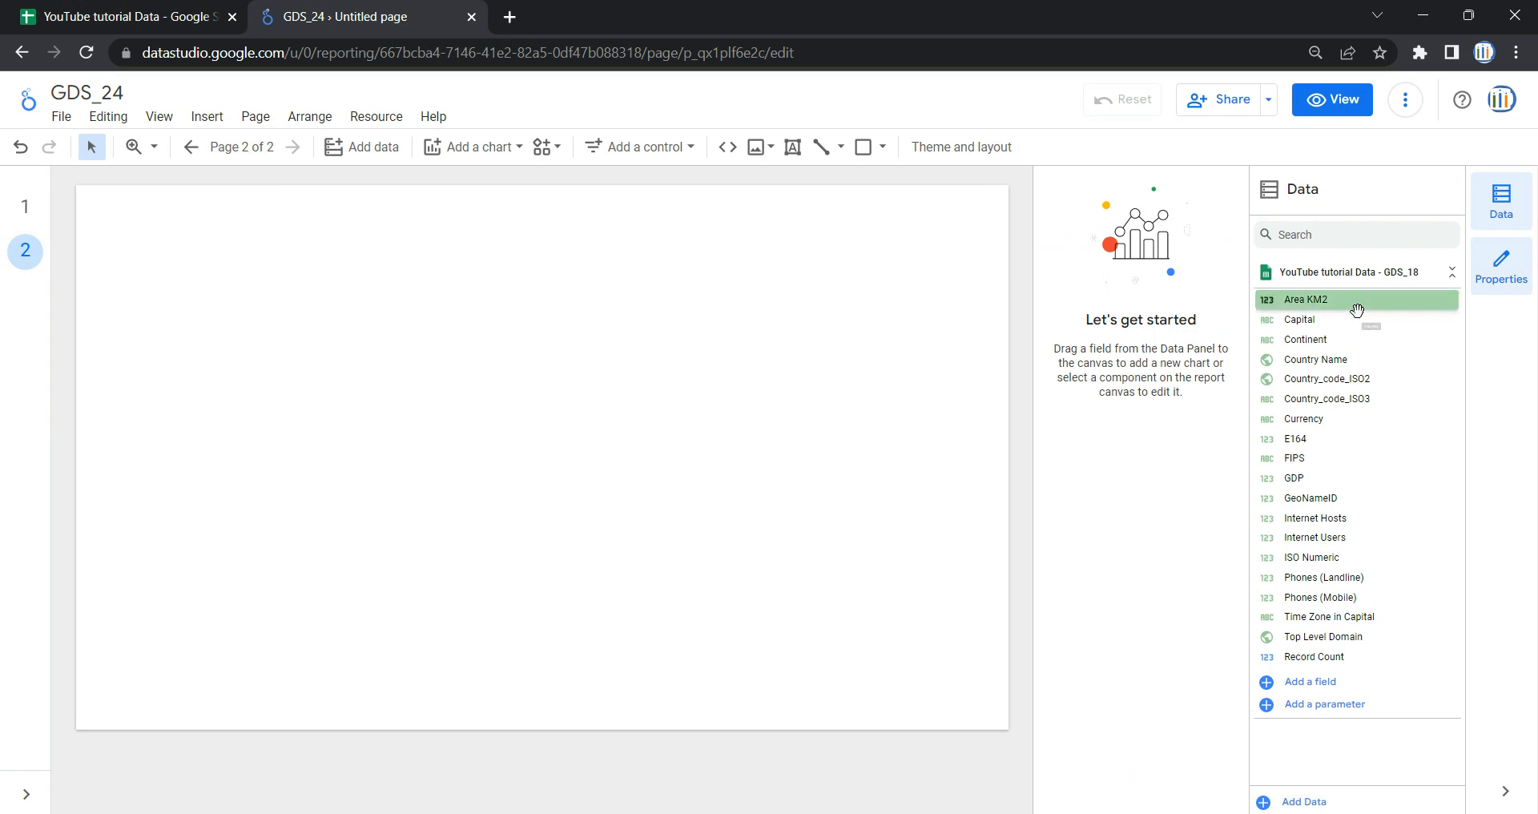
left_click(1376, 279)
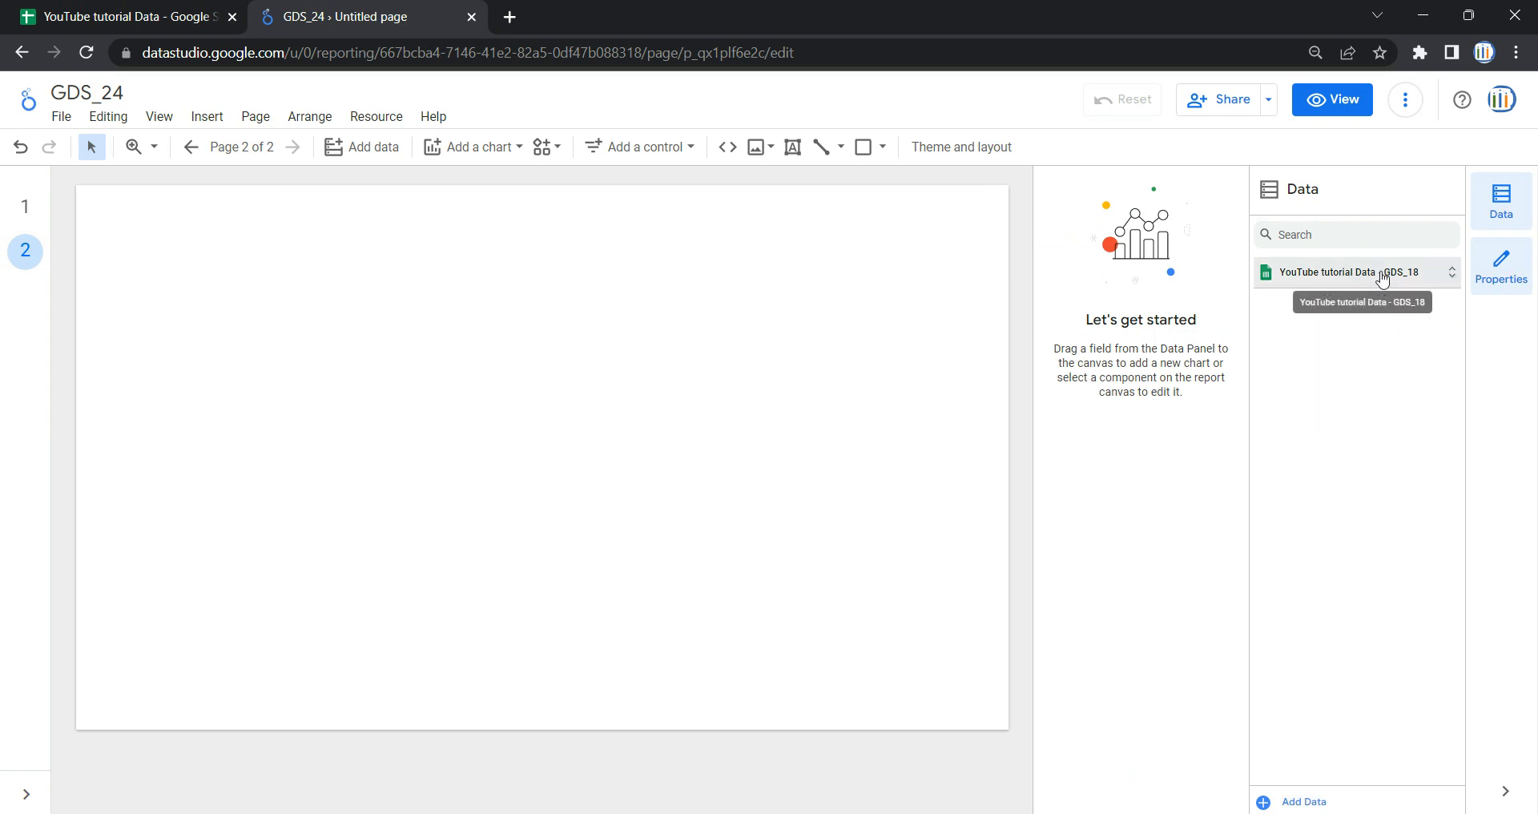
Step: Switch to the YouTube tutorial Data spreadsheet and review its Country Name, Internet Users, Phones (Mobile) and Phones (Landline) columns
left_click(148, 17)
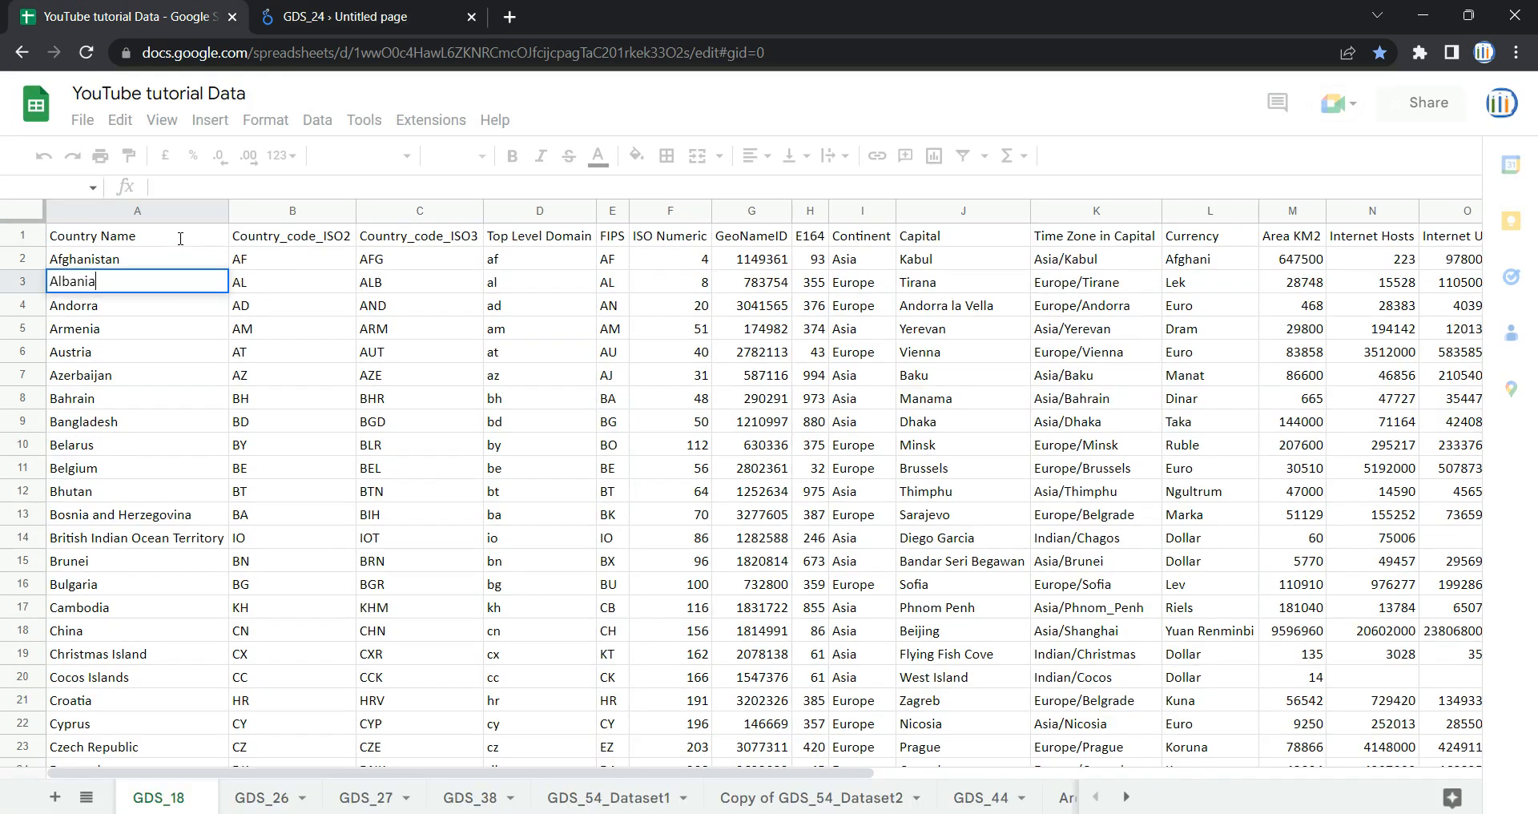
left_click(189, 210)
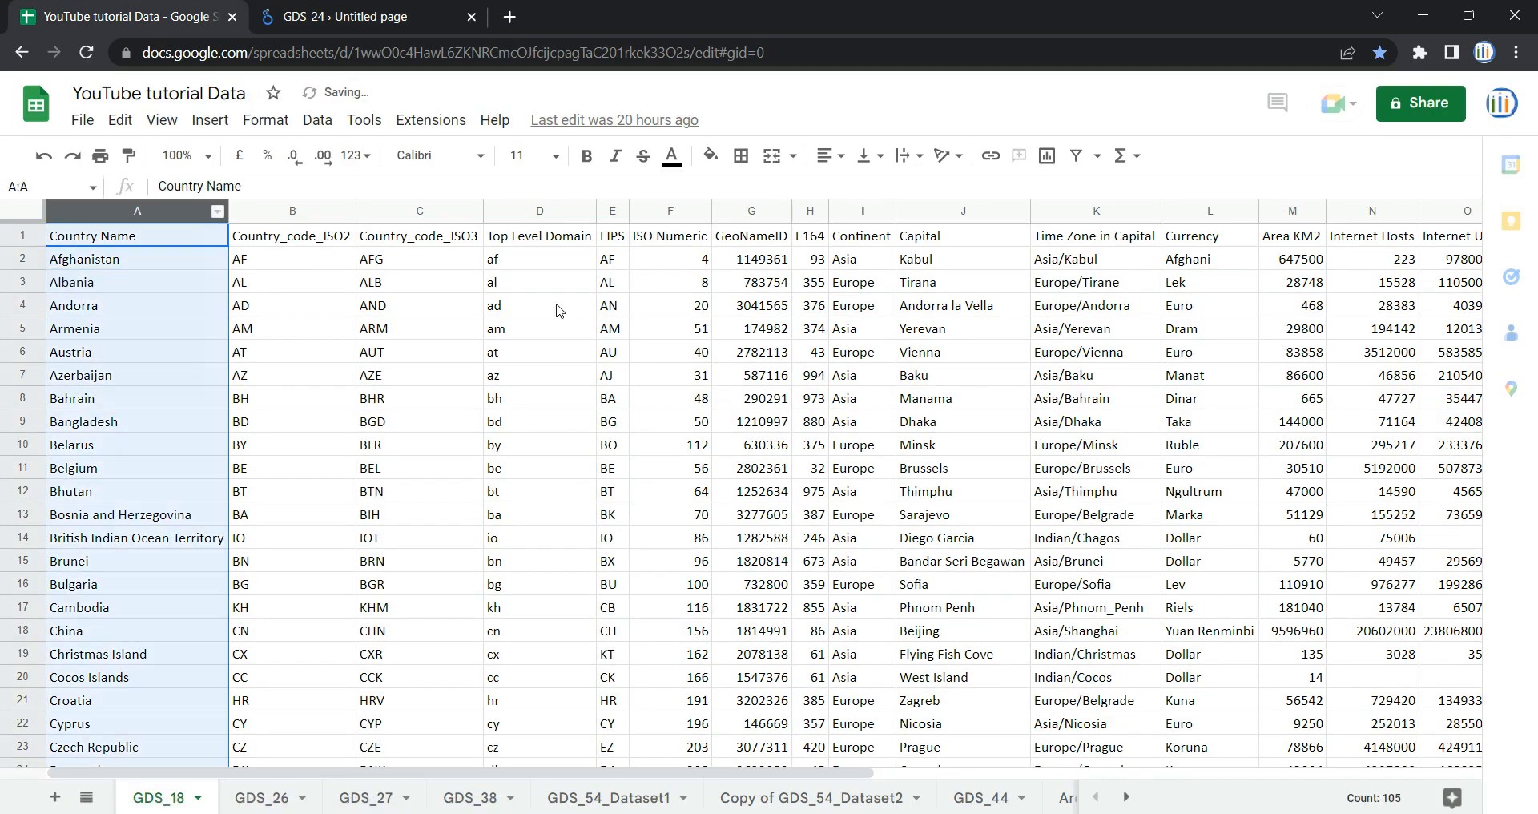
scroll(739, 382, "right", 5)
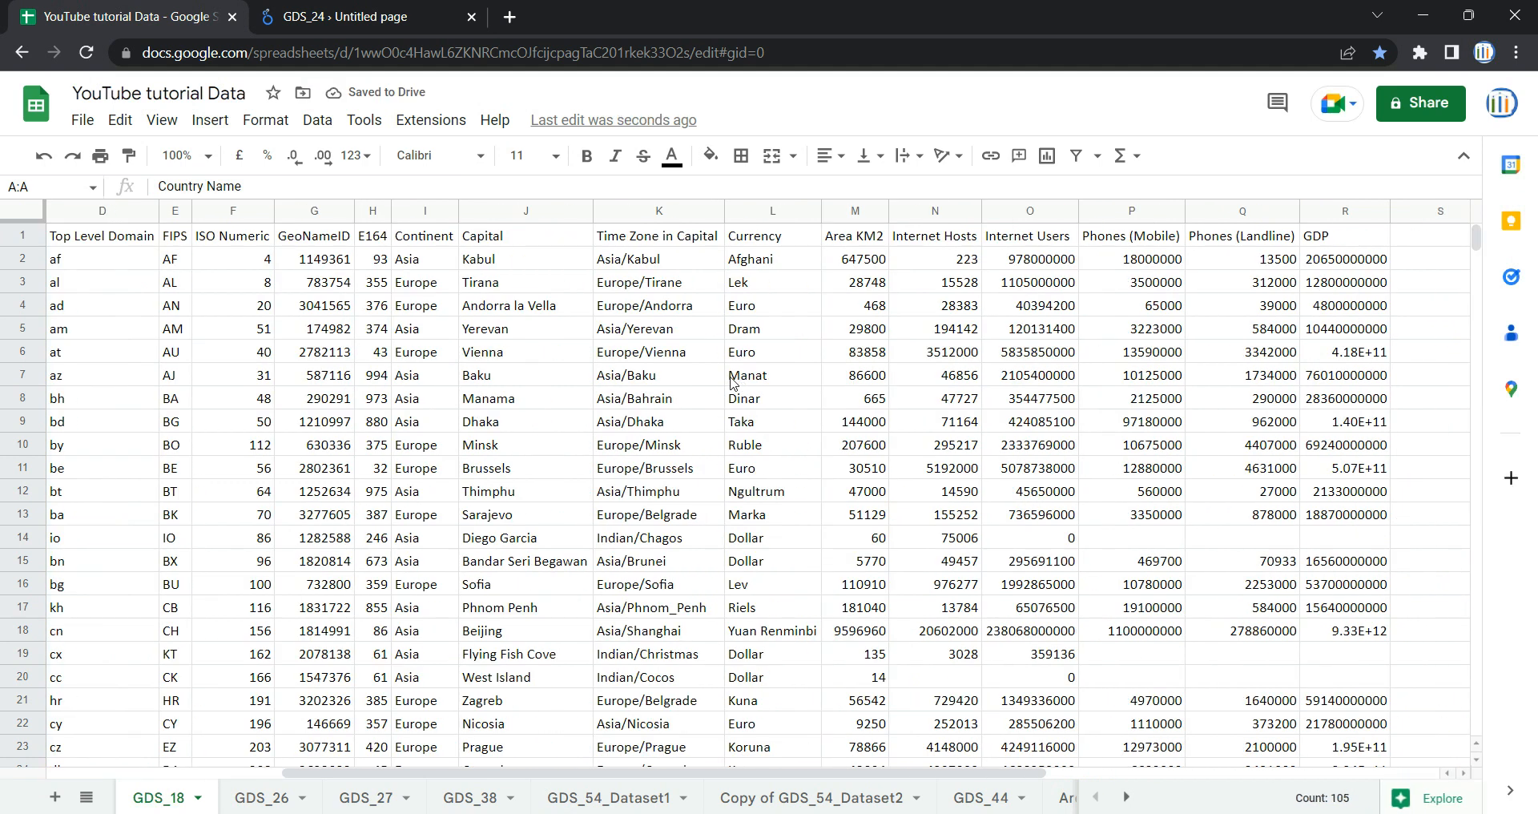
left_click(961, 217)
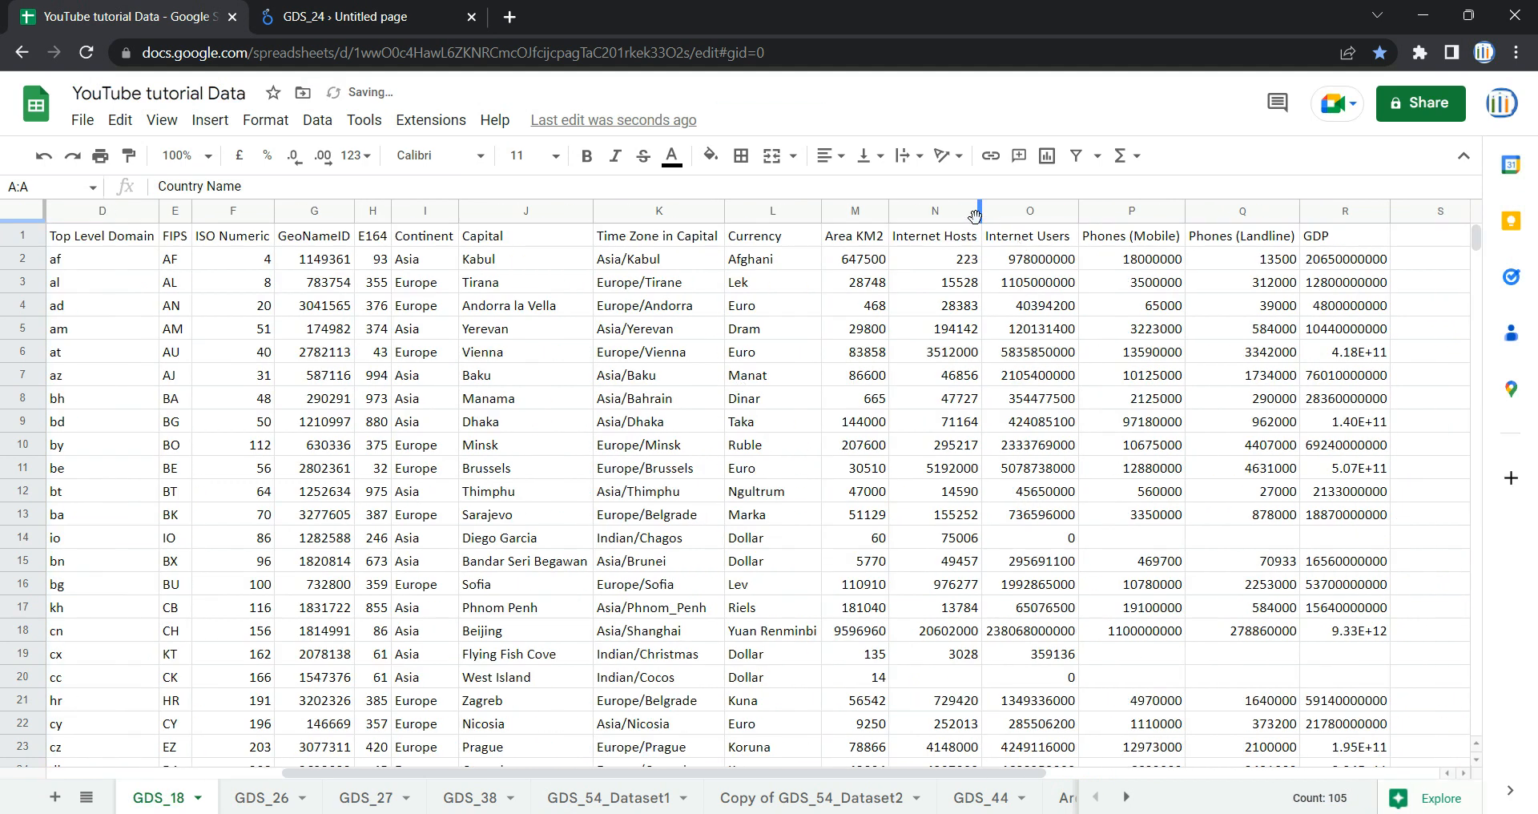
left_click(1029, 211)
left_click(1126, 210)
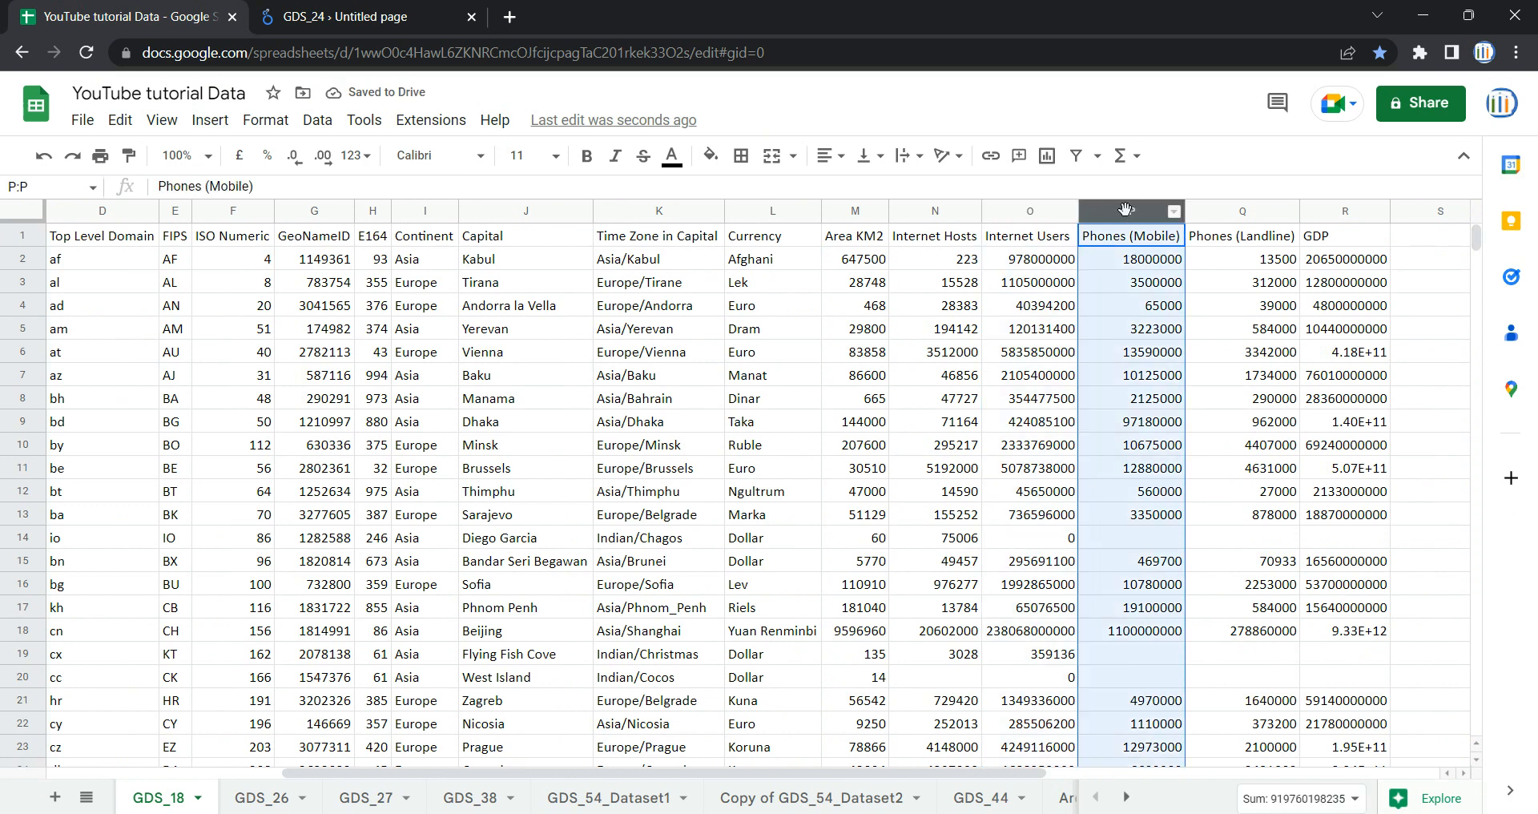
left_click(1235, 211)
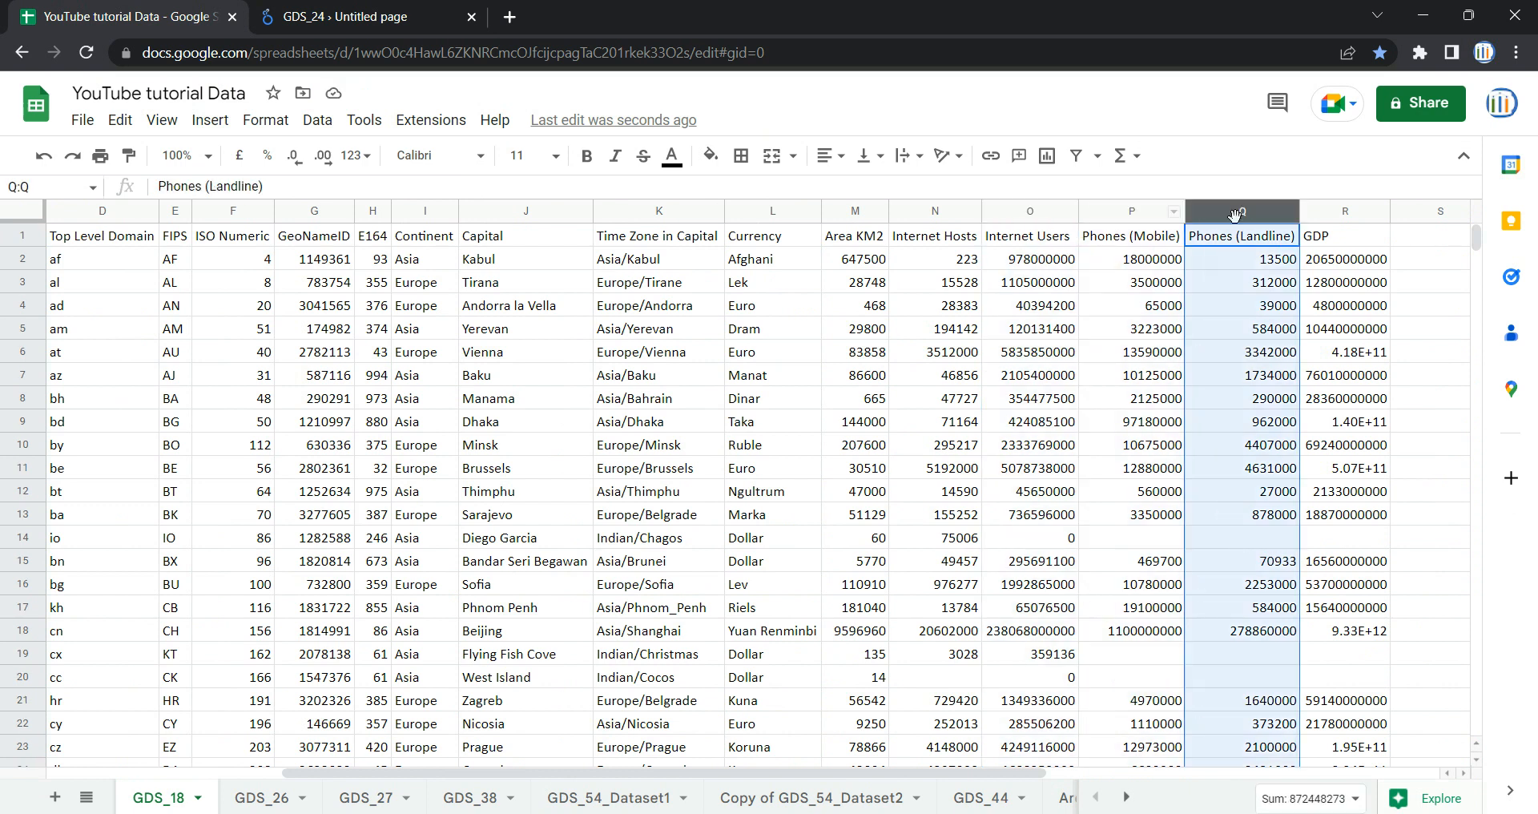
Step: Highlight the Phones (Mobile) and Phones (Landline) data together as range P1:Q105
key("ctrl+Home")
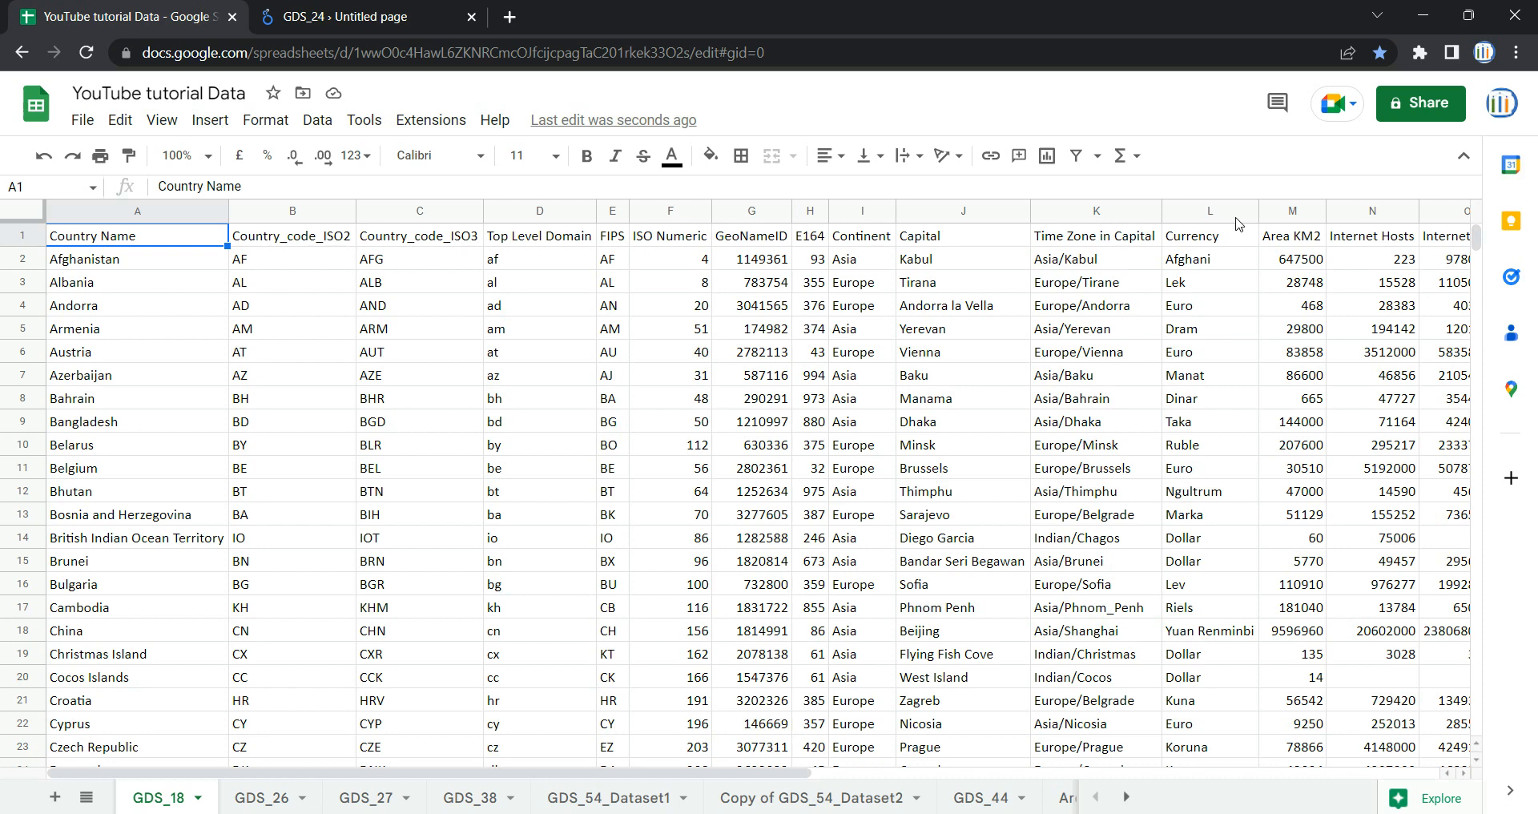
key("ctrl+Right")
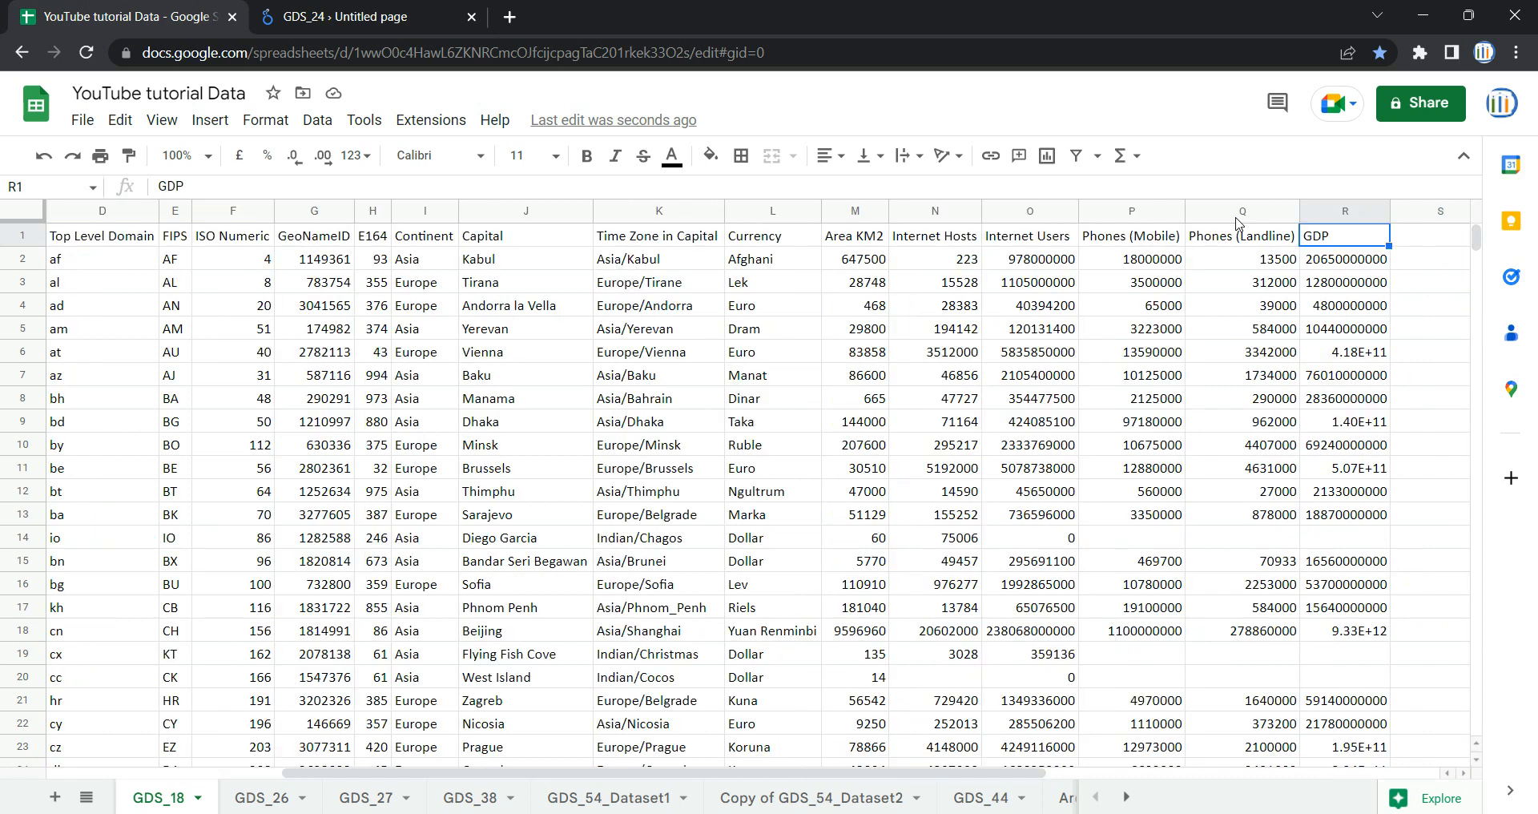
key("Left")
key("Left")
key("ctrl+shift+Down")
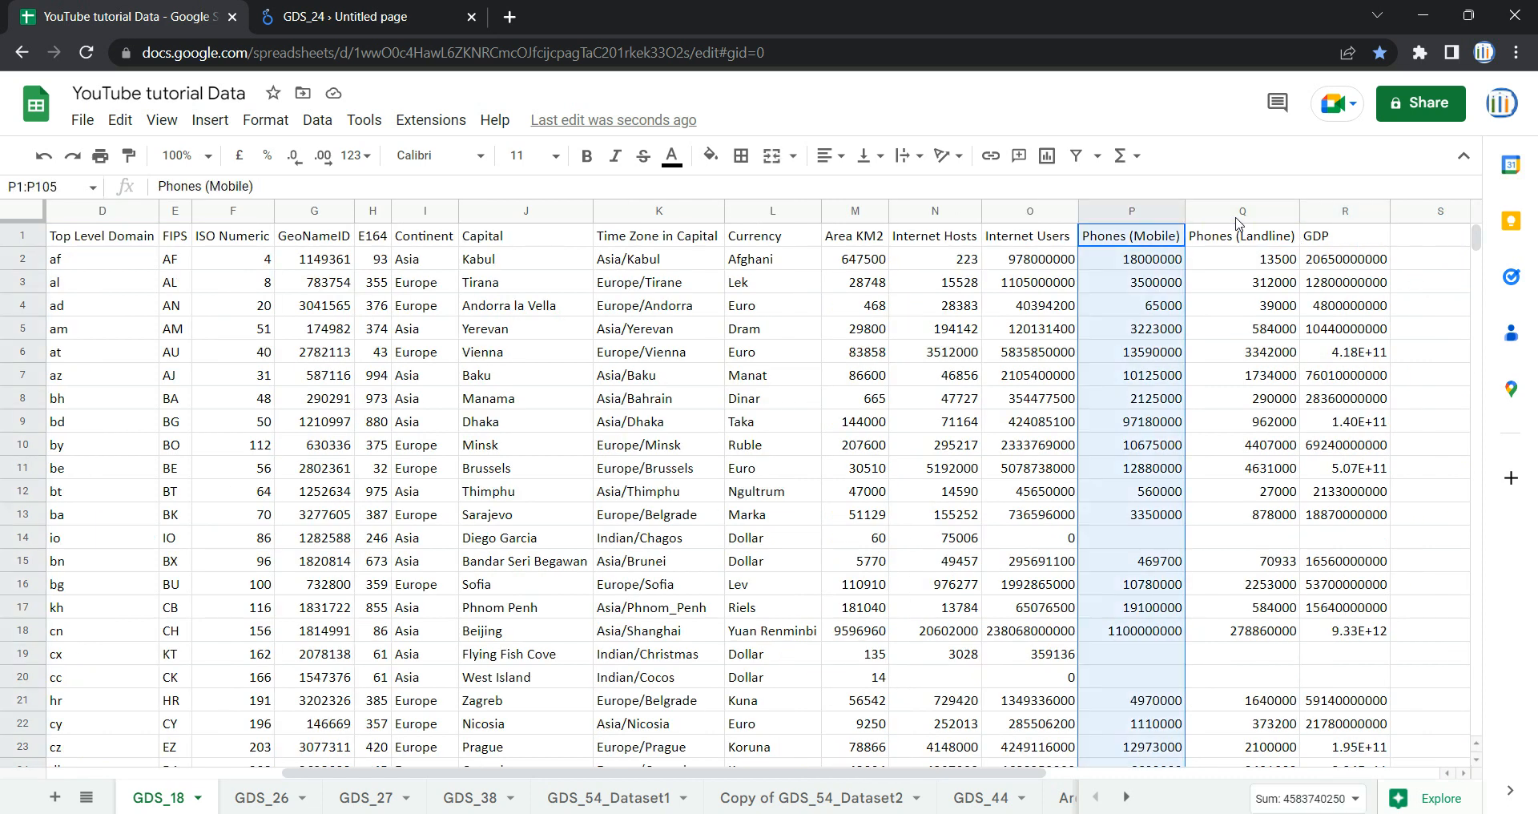
key("shift+Right")
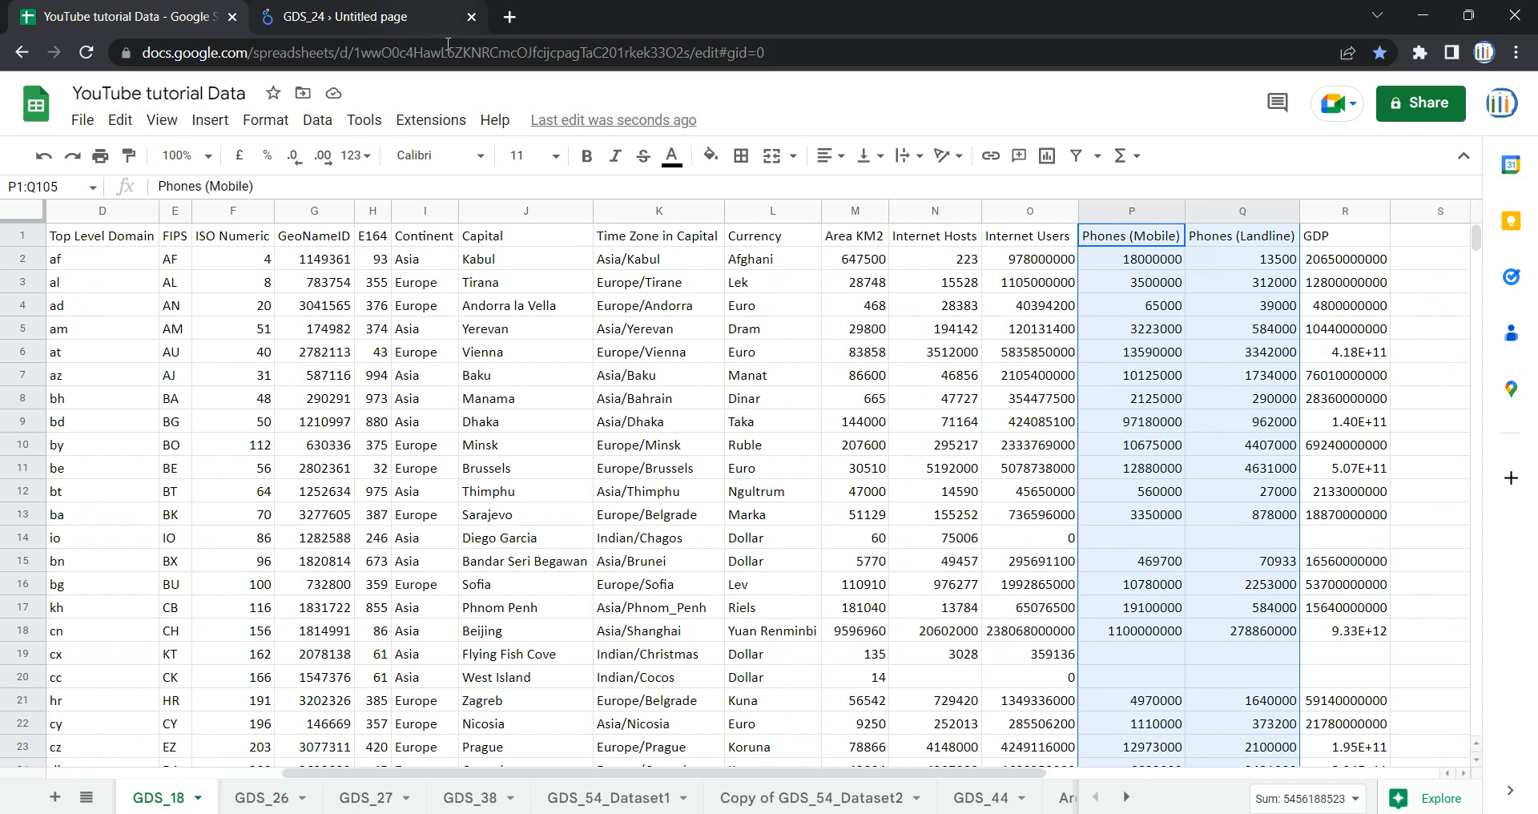
Step: Switch back to the Data Studio report and insert a stacked combo chart in the upper-left area of page 2
left_click(408, 19)
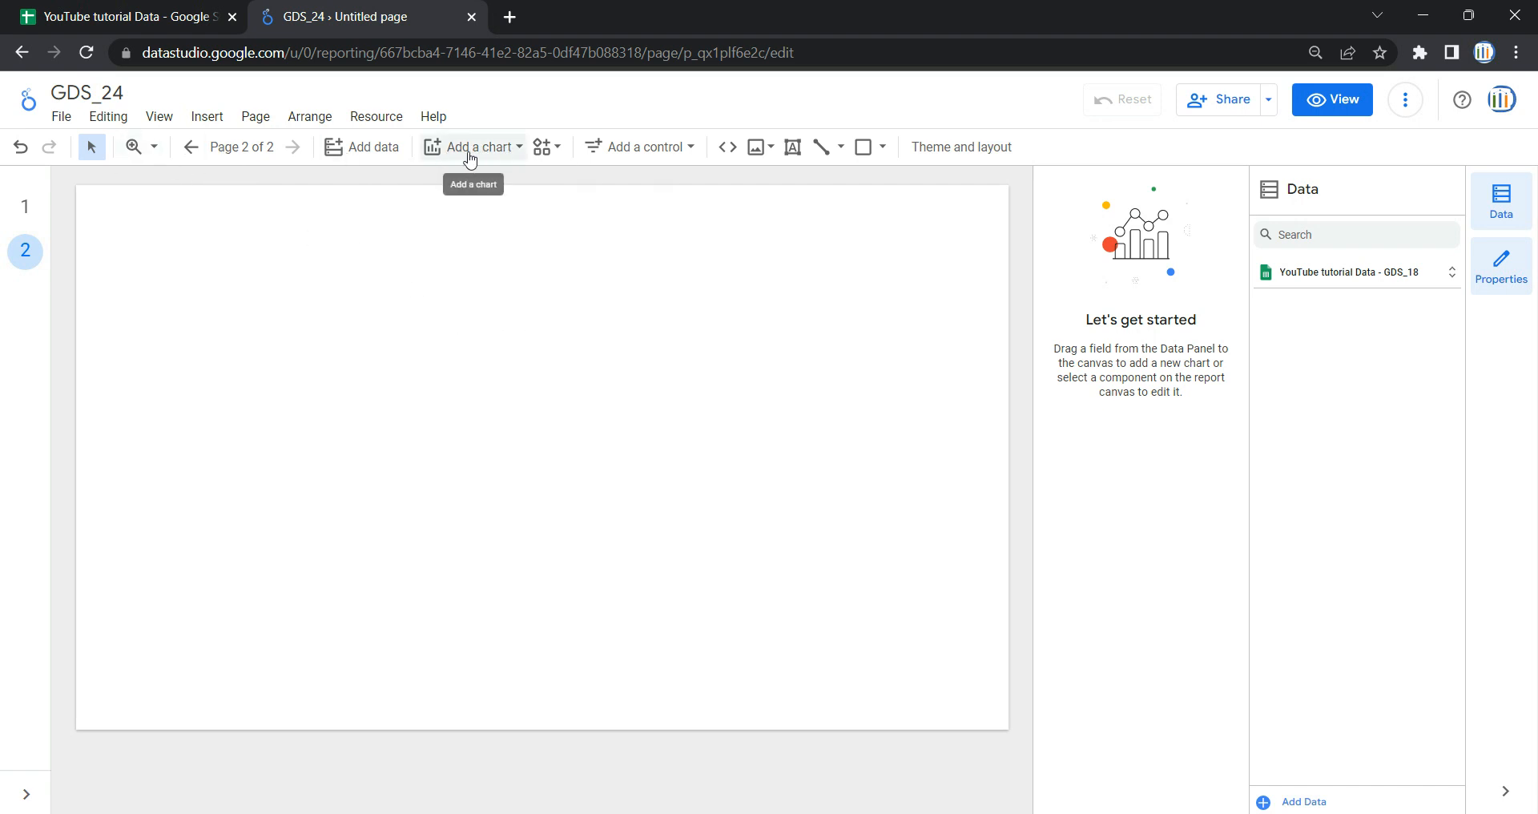
left_click(525, 157)
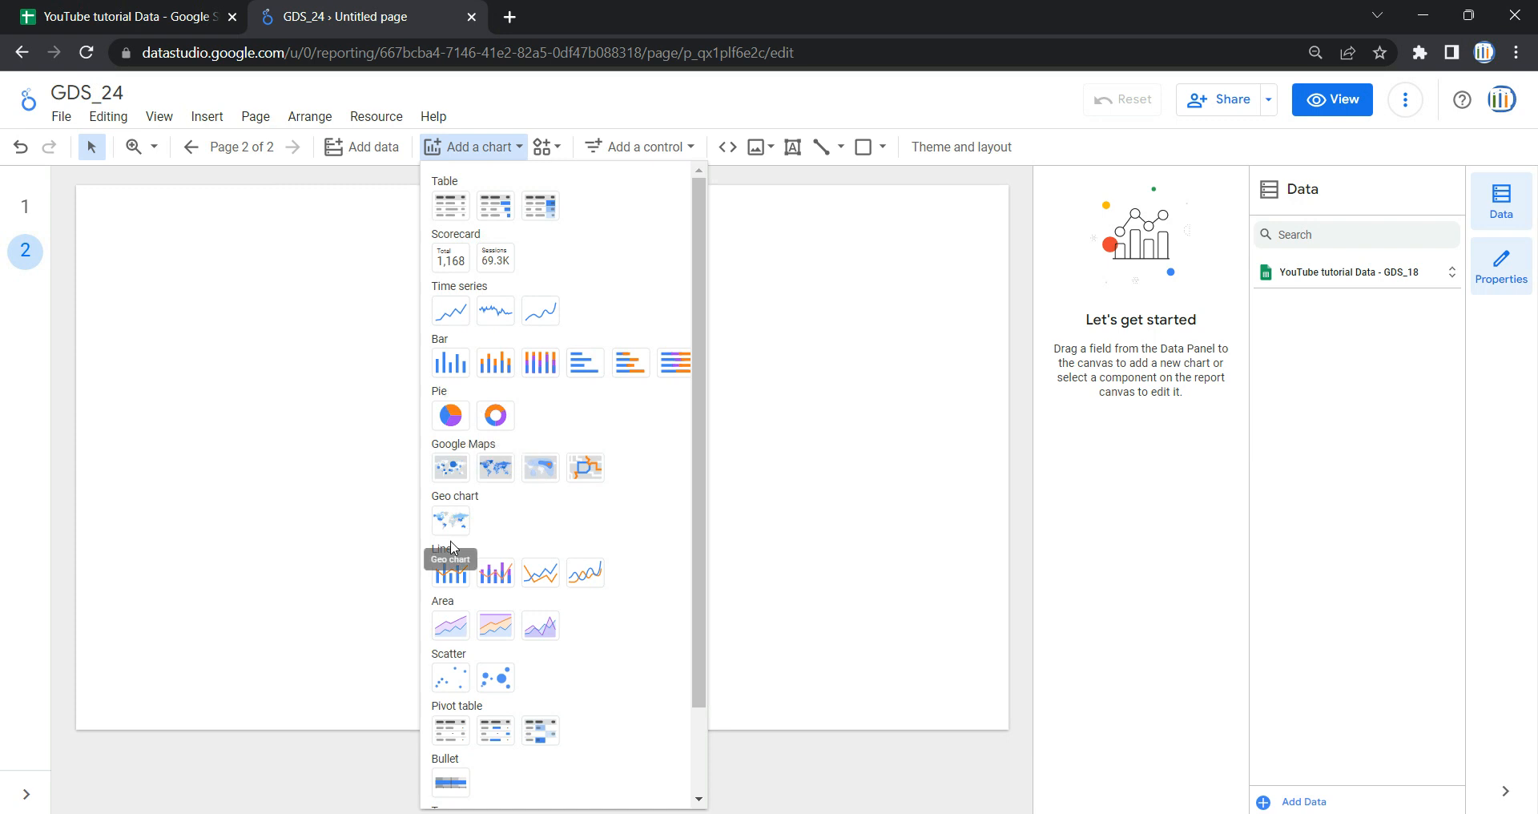
left_click(493, 576)
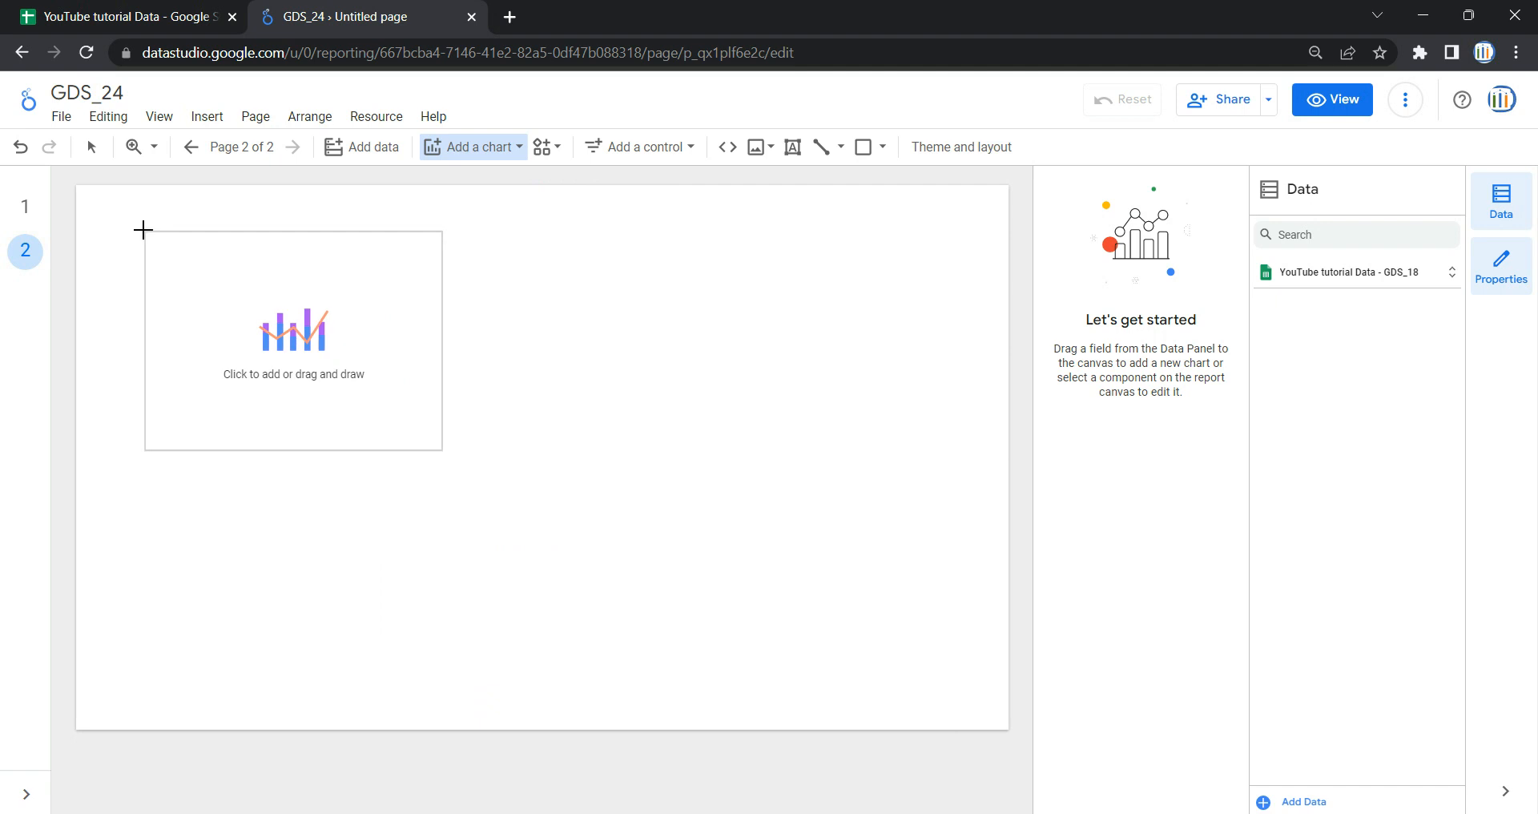
left_click(140, 239)
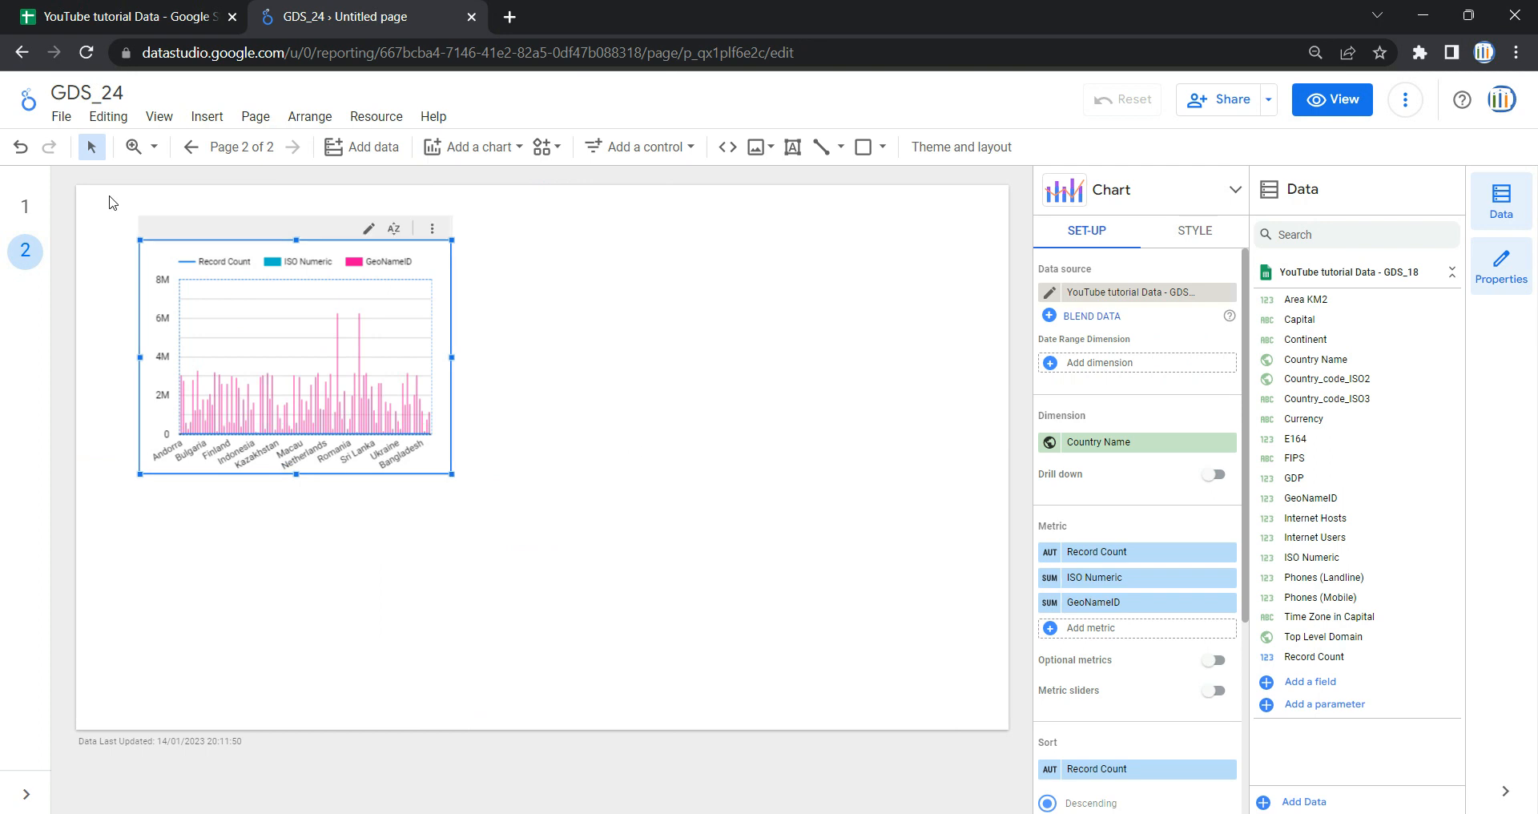
Step: Copy the red title banner from page 1 onto page 2 and align it with the page's upper edge
left_click(31, 207)
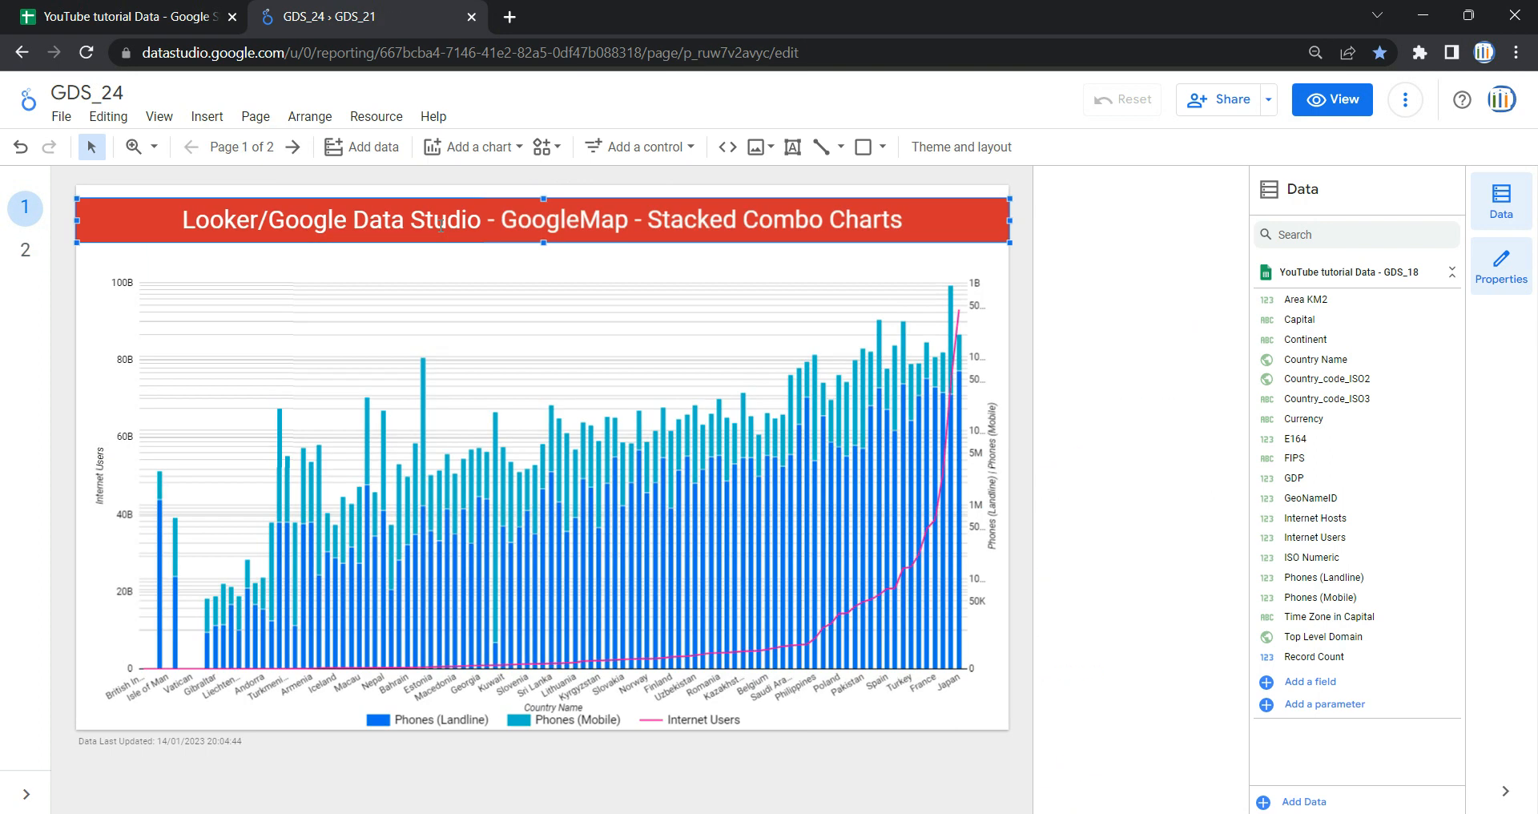
left_click(24, 251)
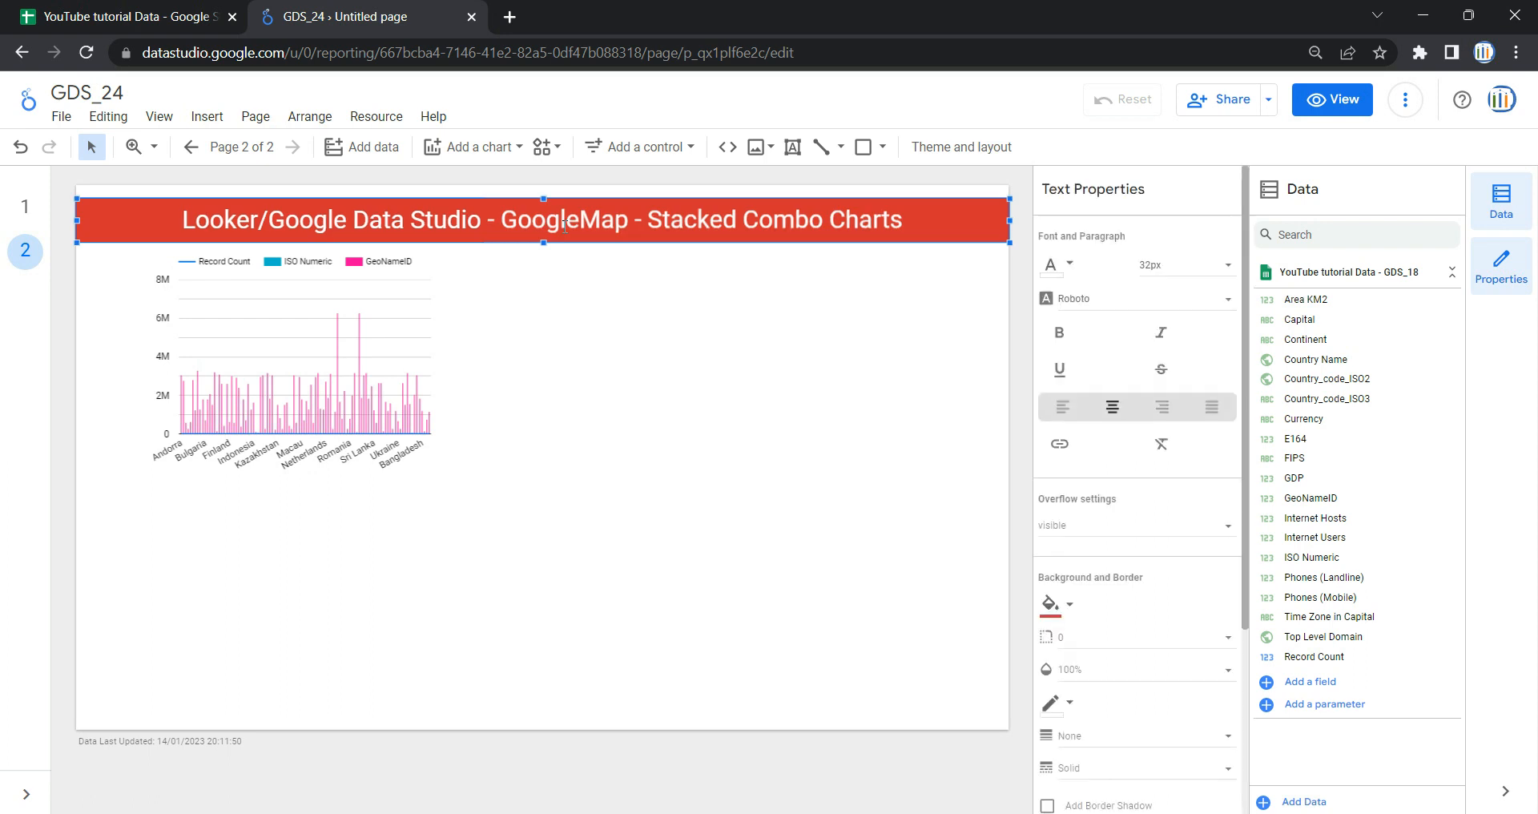
left_click(600, 317)
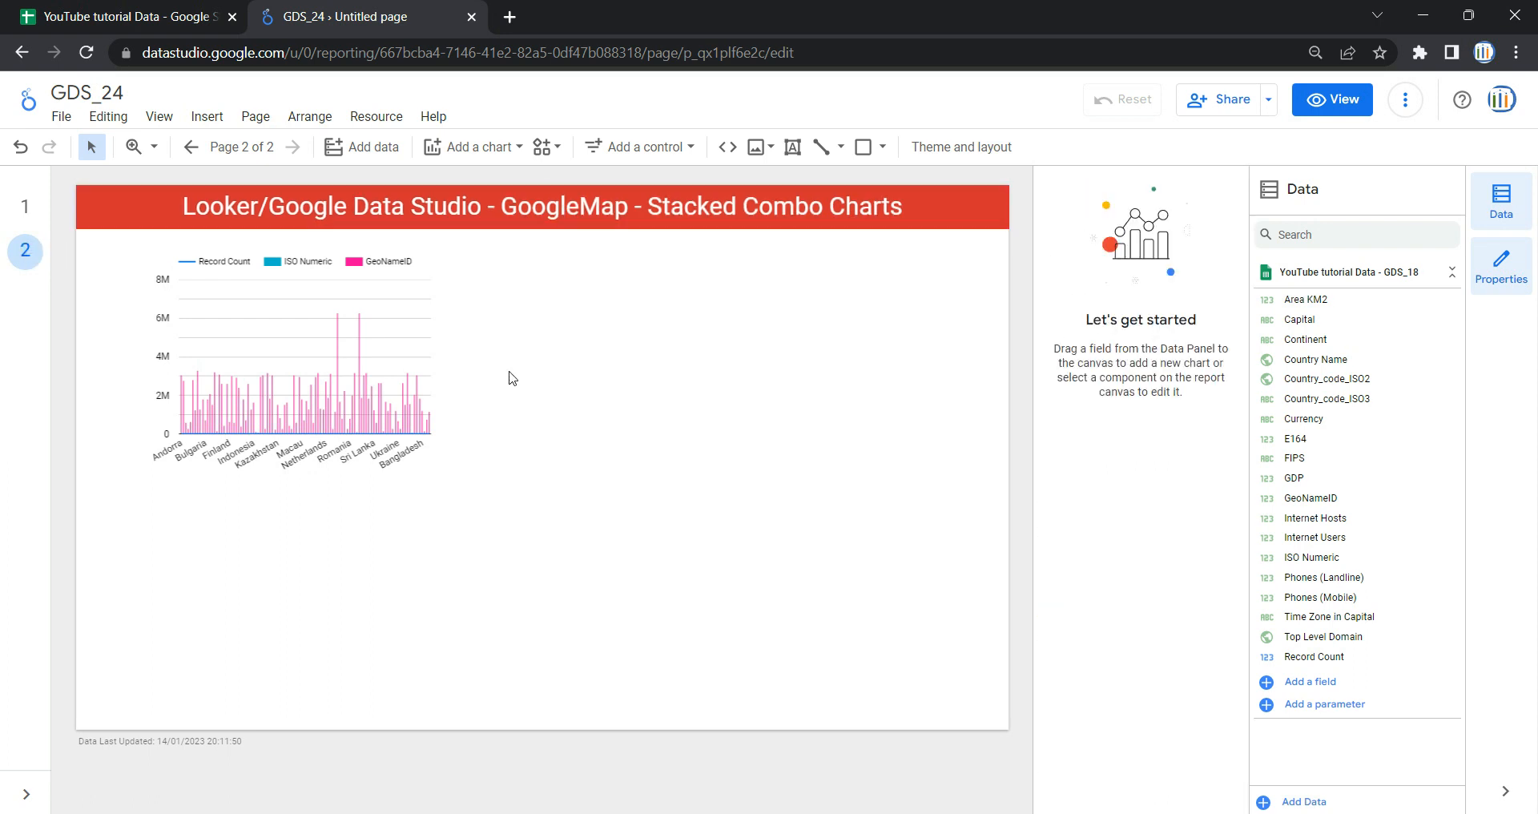
Step: Enlarge and reposition the stacked combo chart so that it fills most of page 2 below the title banner
left_click(446, 462)
left_click_drag(452, 474, 957, 644)
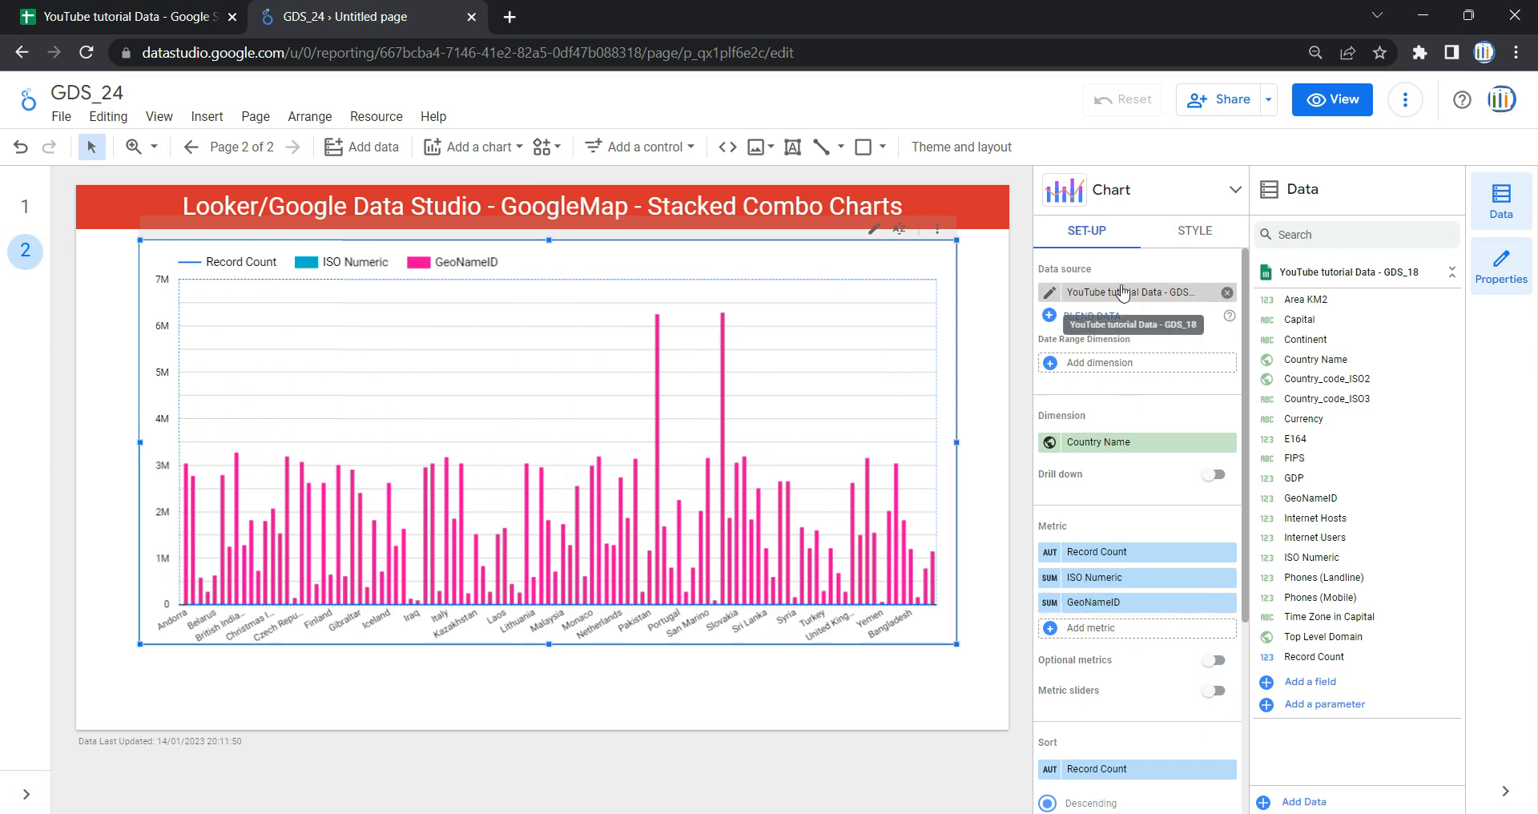
scroll(1116, 388, "down", 5)
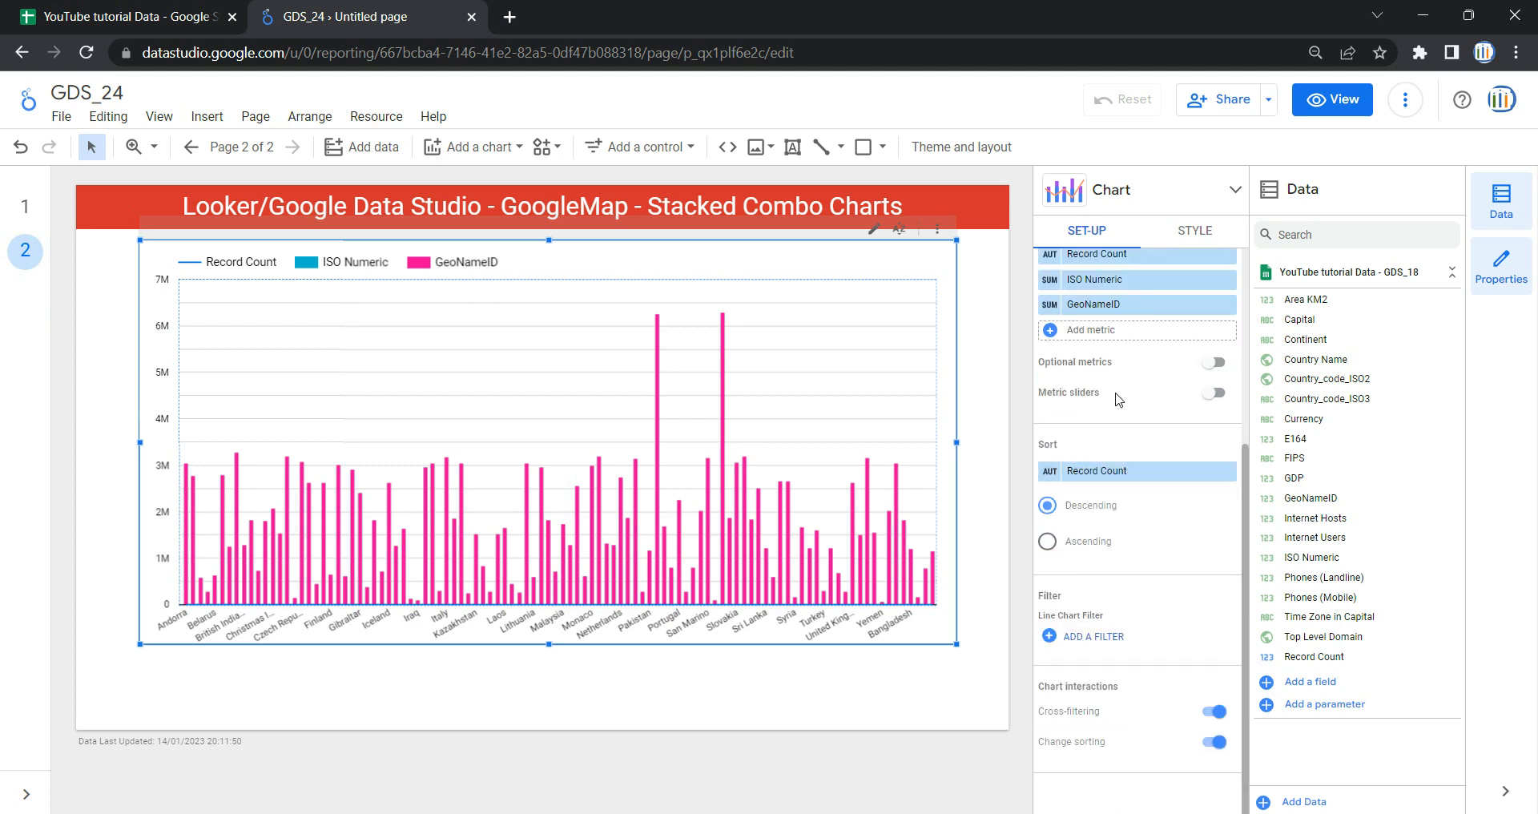
scroll(1118, 408, "up", 5)
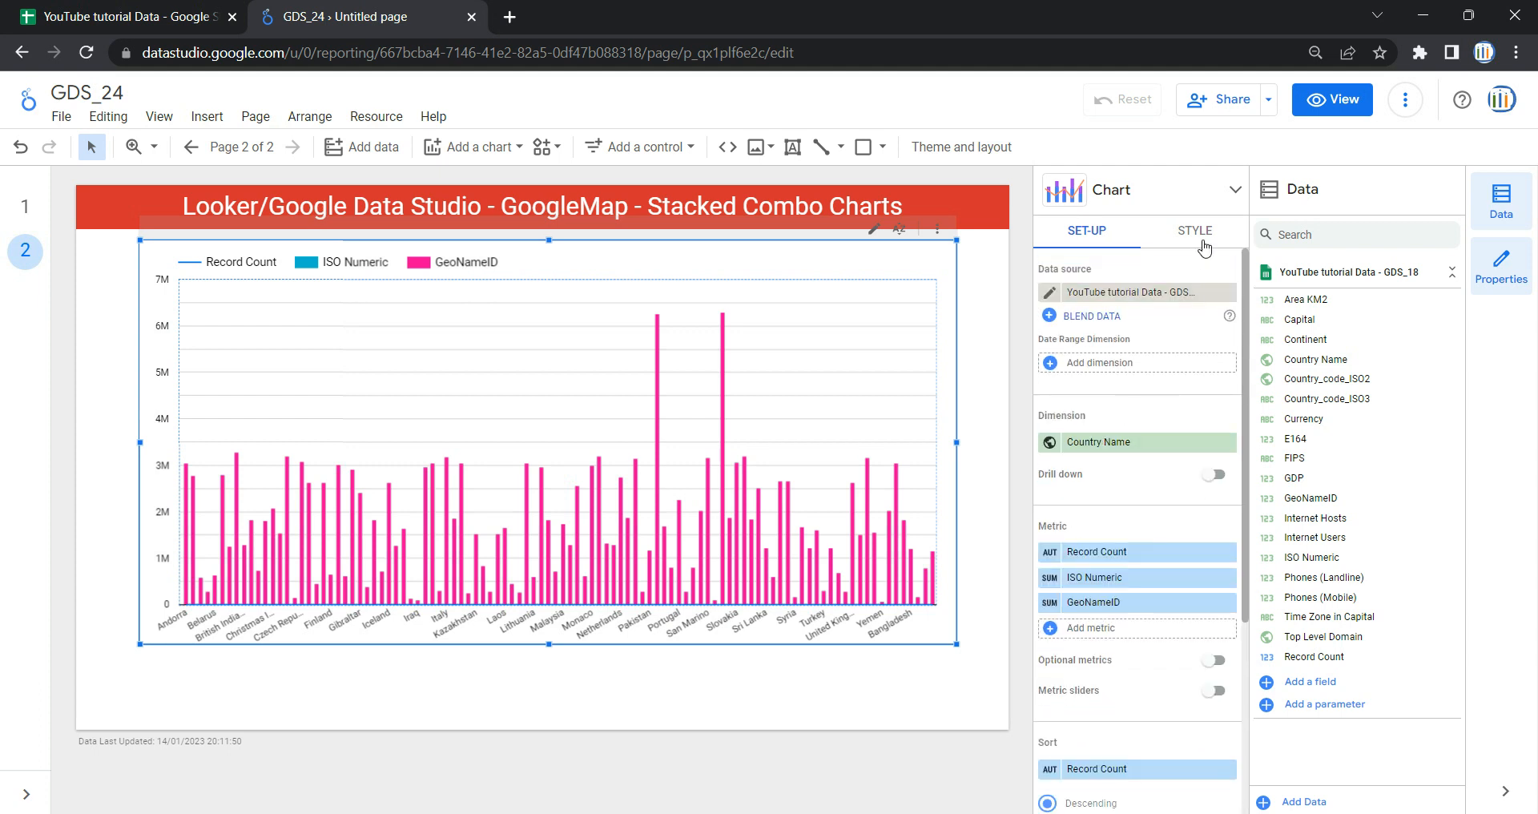
left_click(1204, 246)
left_click(1079, 239)
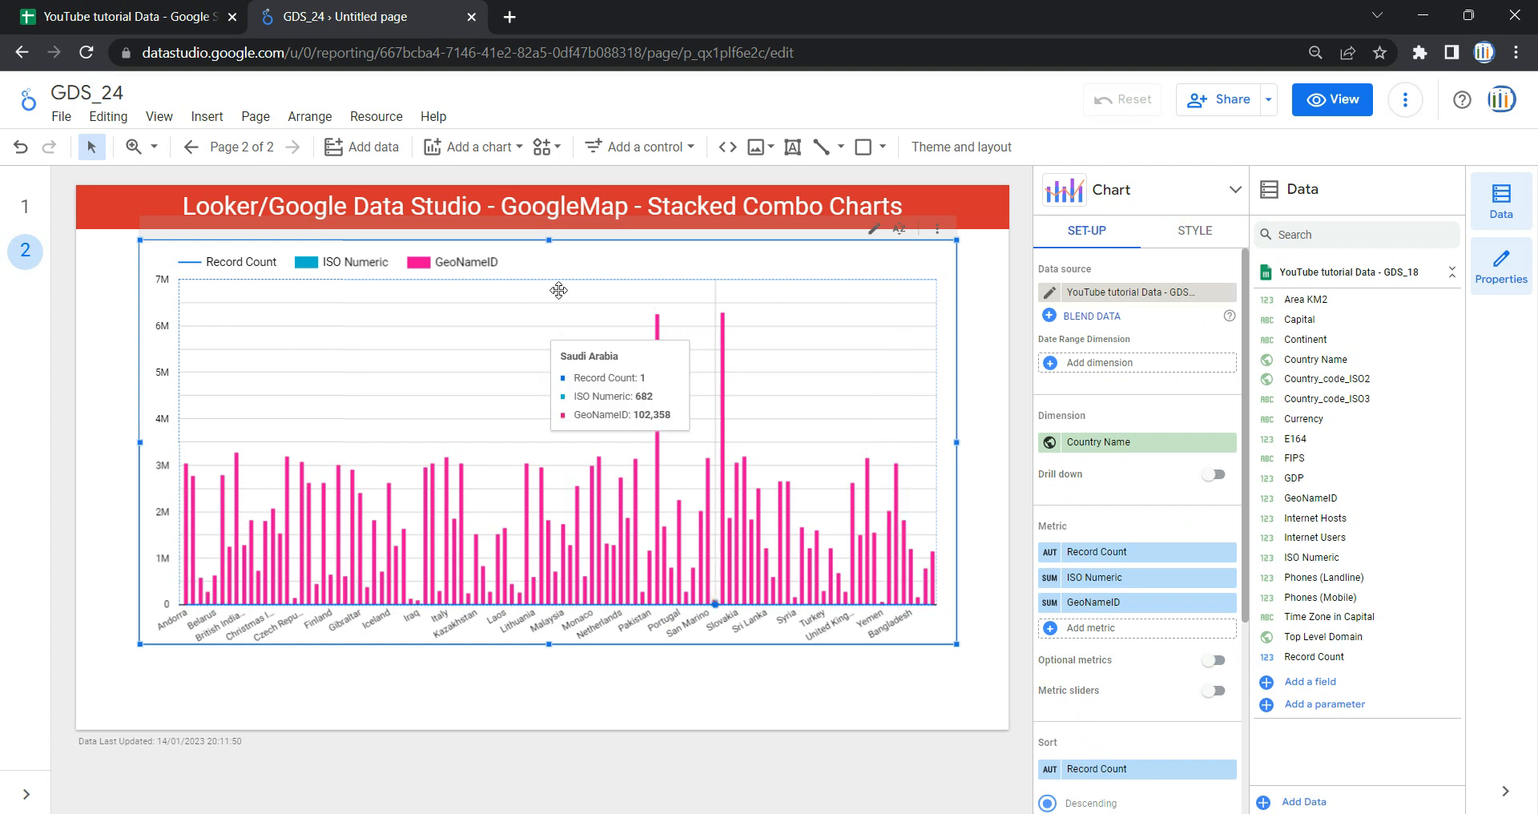
left_click_drag(567, 247, 534, 259)
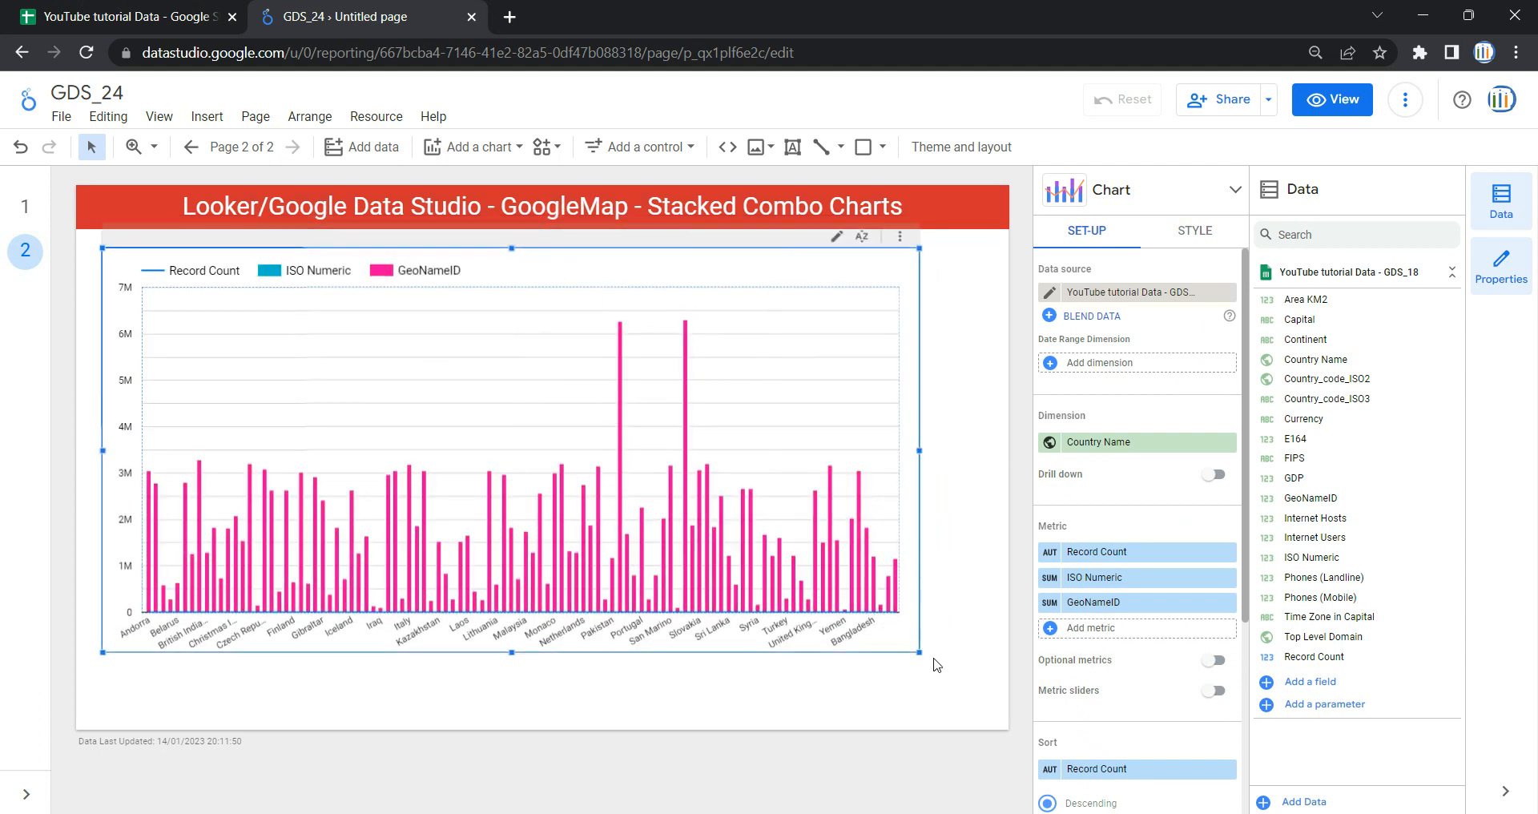
left_click_drag(920, 652, 984, 707)
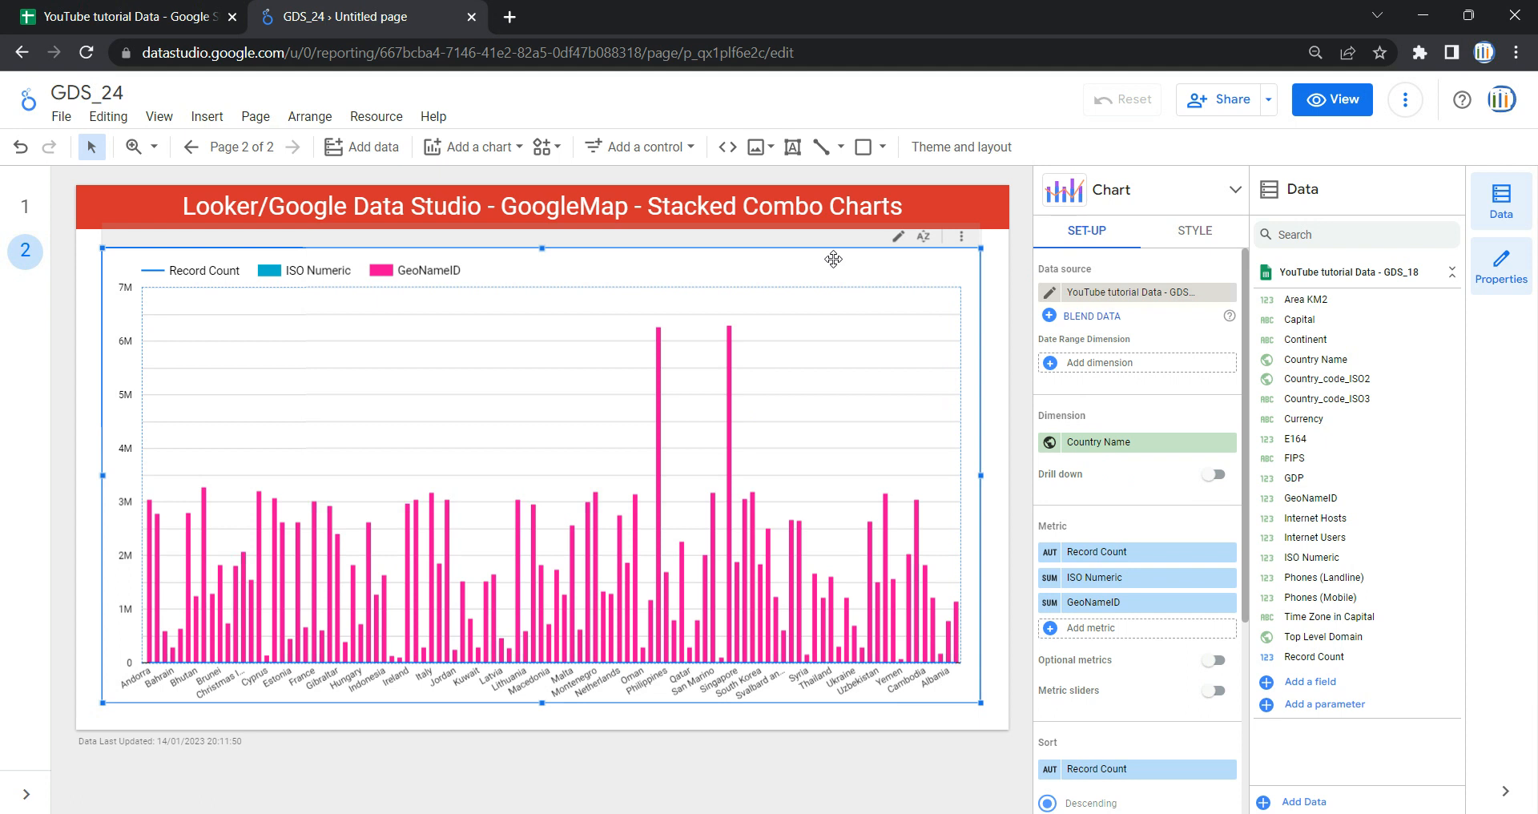
Step: Look through the added and available data sources that can be assigned to the combo chart
left_click(1109, 294)
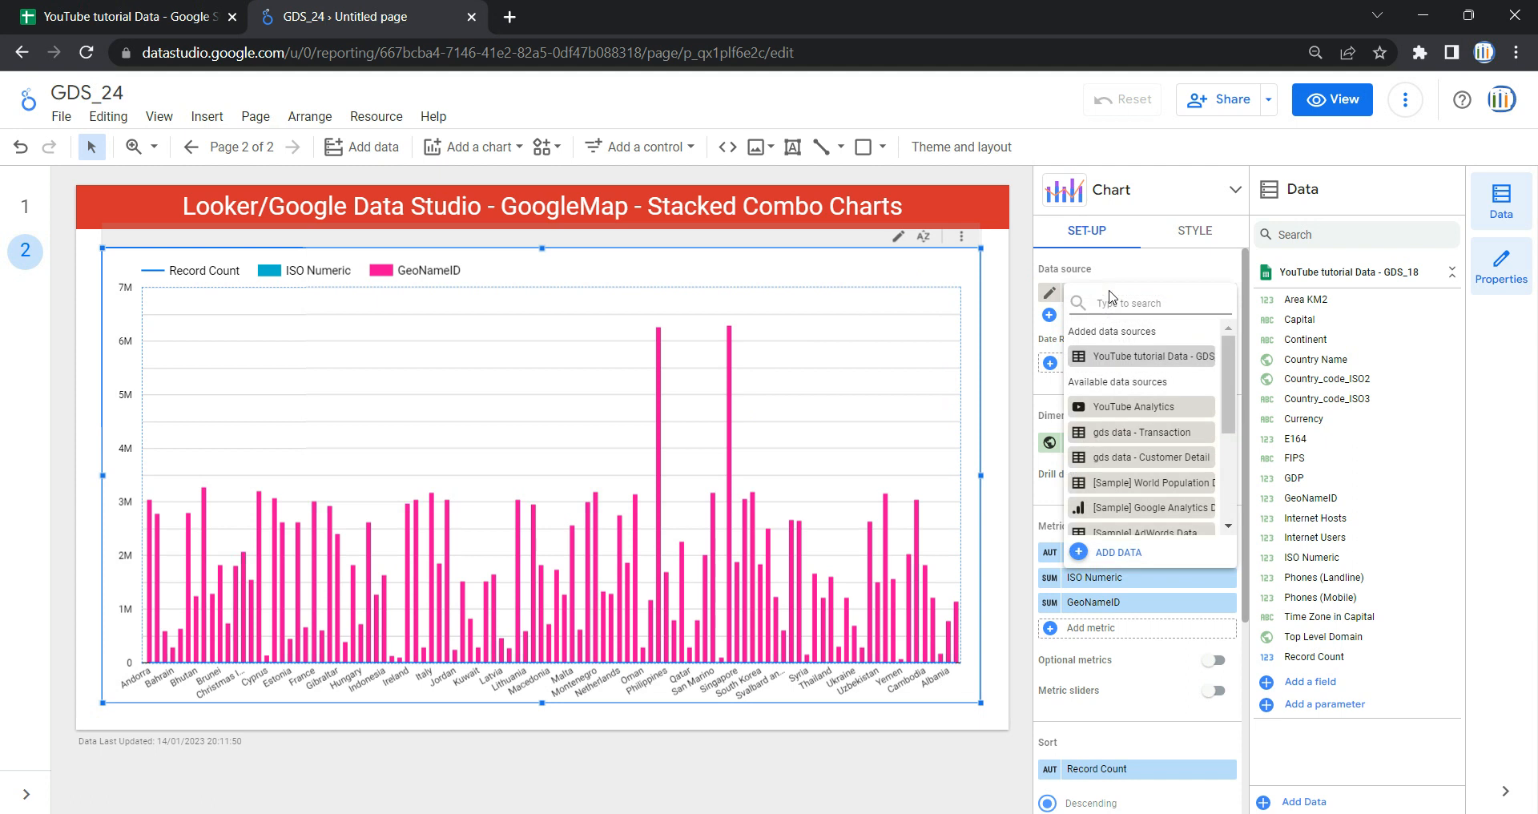
scroll(1131, 442, "down", 3)
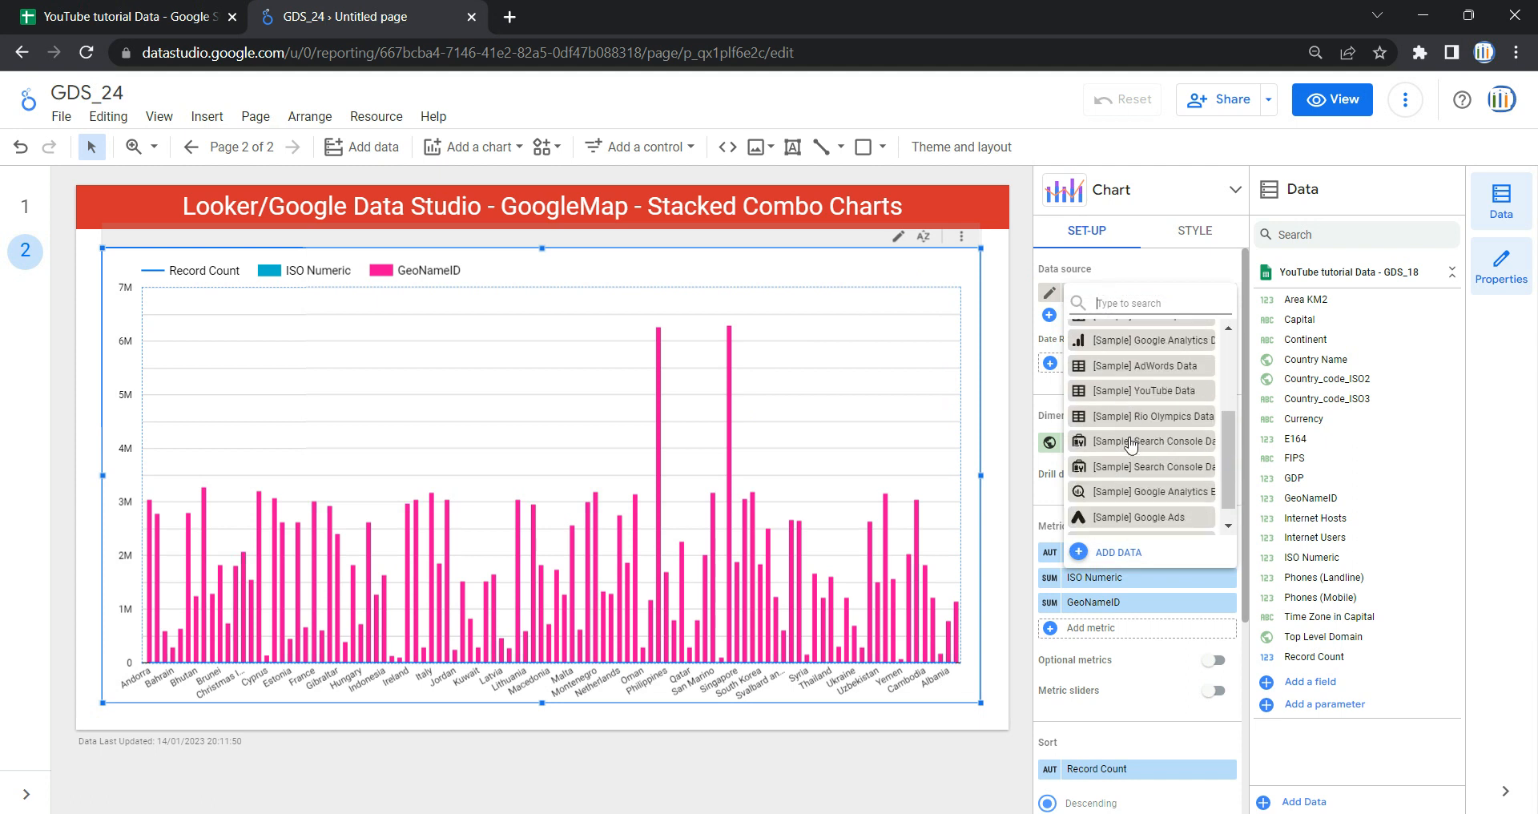
scroll(1131, 445, "up", 5)
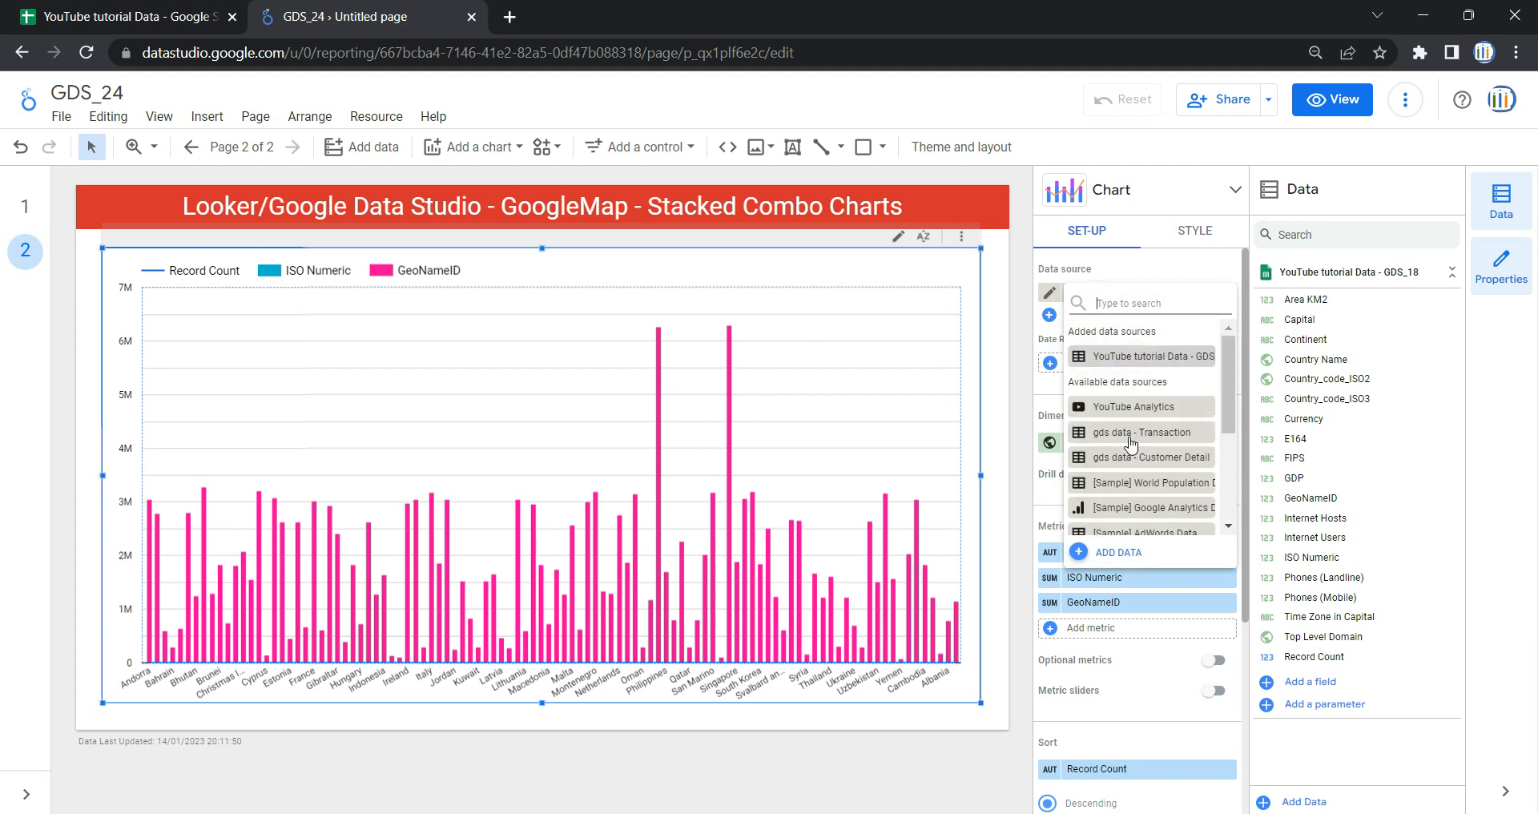
scroll(1131, 443, "down", 2)
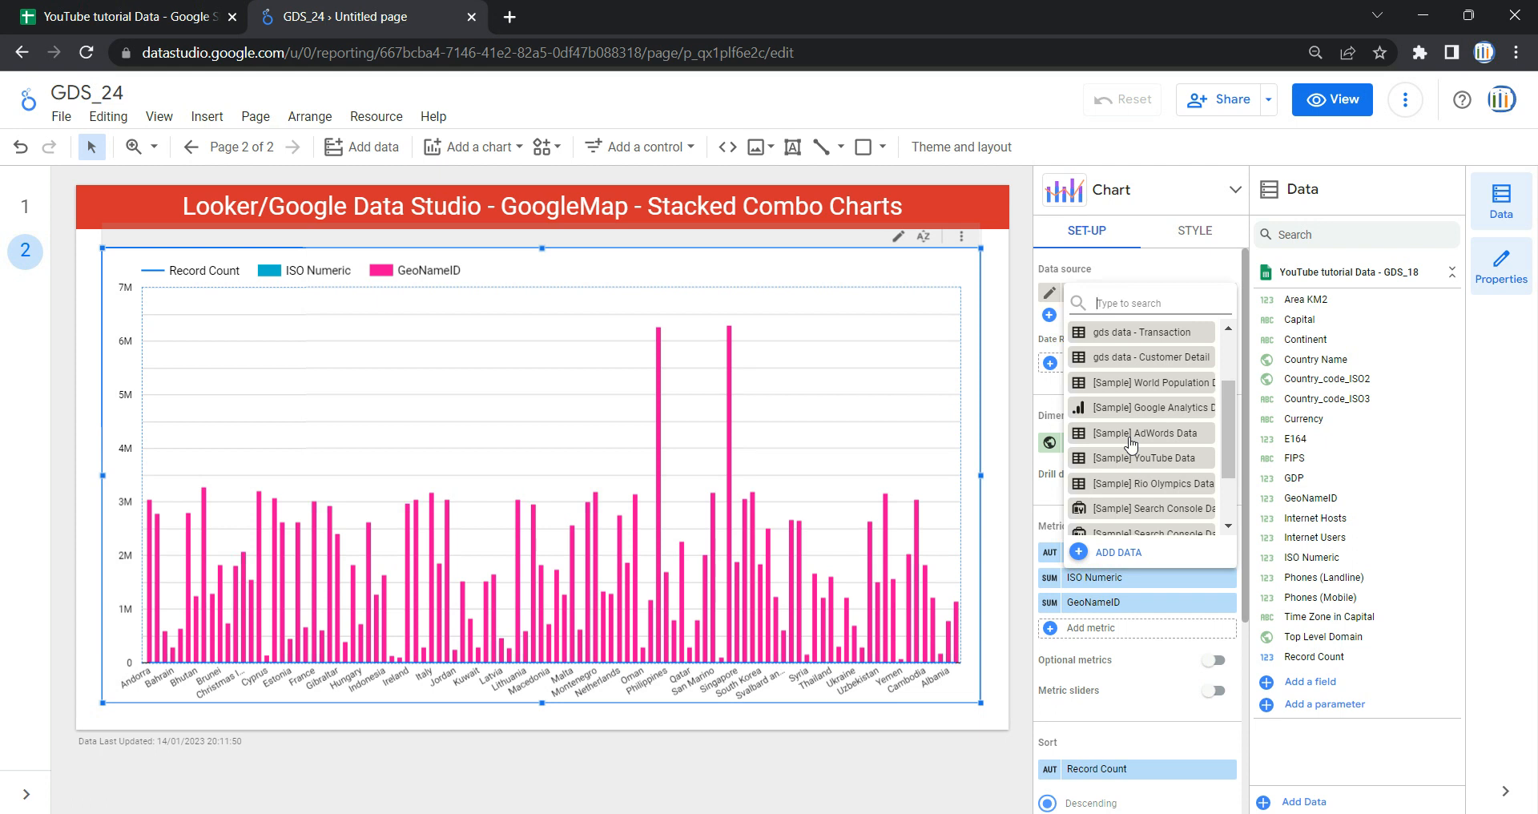
Step: Start adding data to the report and browse the Google connectors offered
left_click(1113, 552)
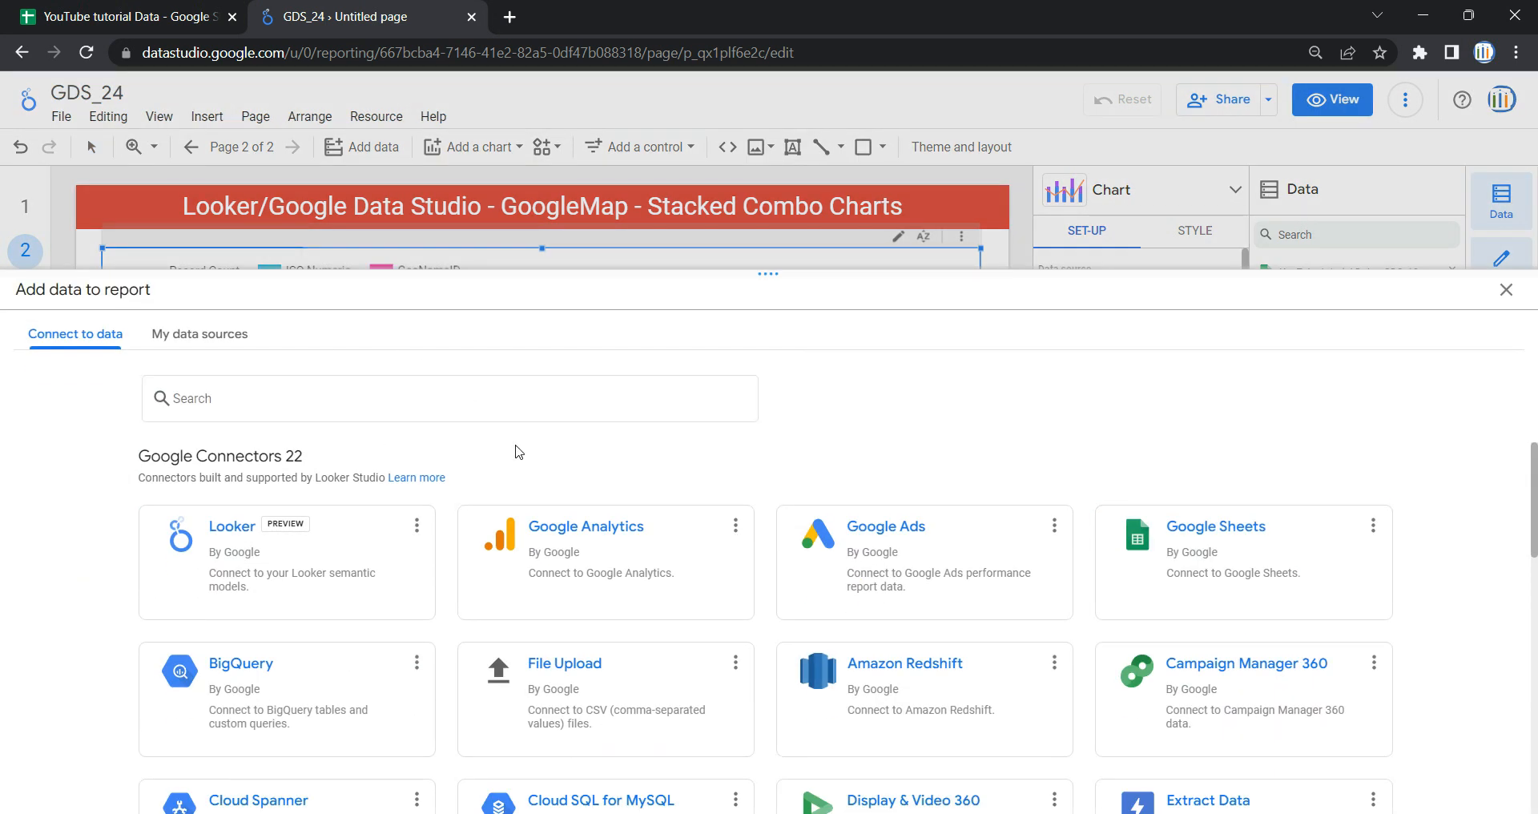
scroll(485, 464, "down", 1)
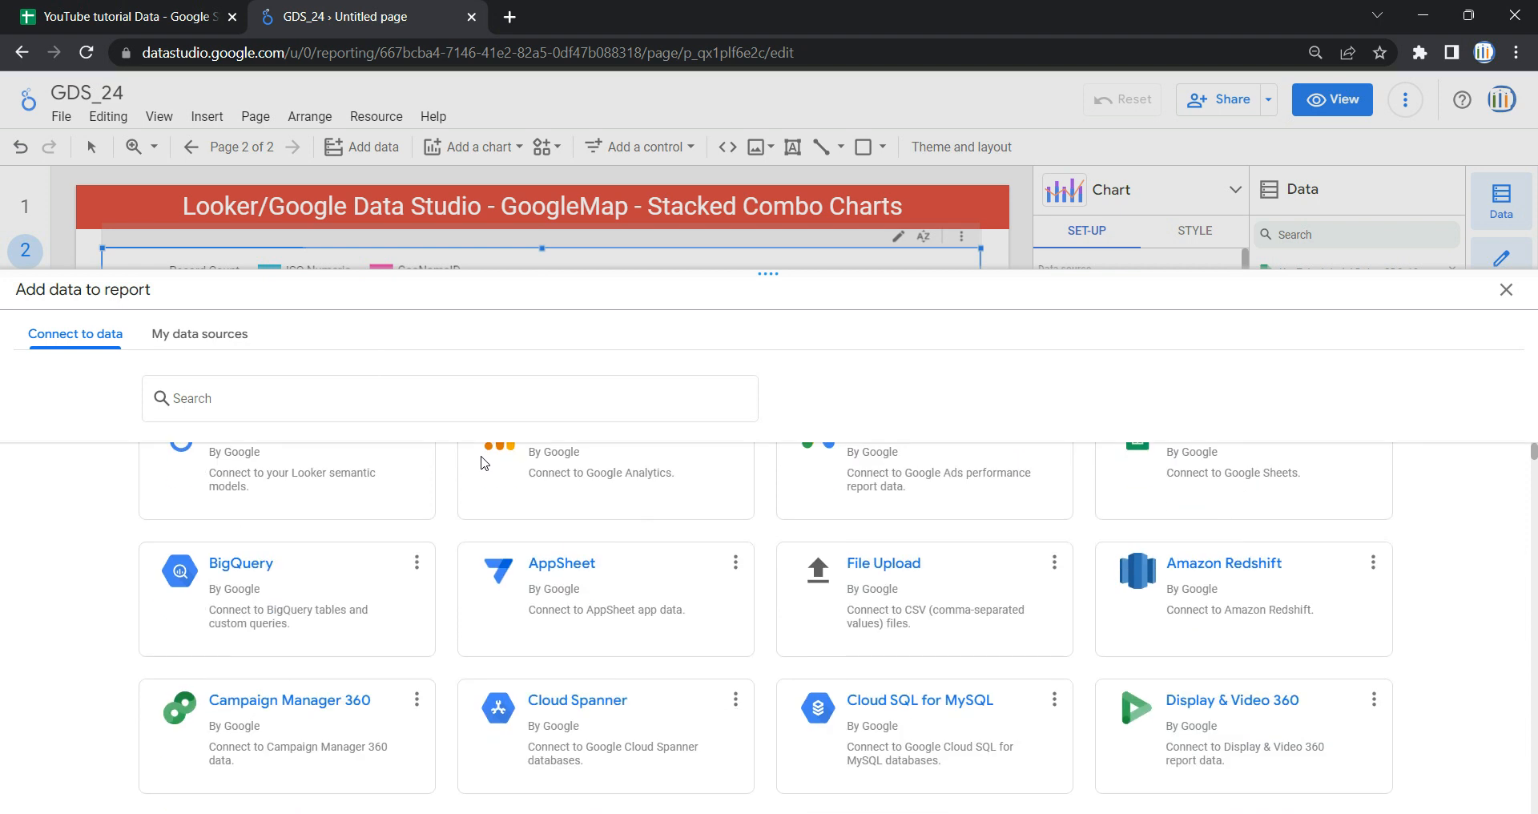
scroll(801, 584, "up", 1)
scroll(748, 574, "down", 5)
scroll(748, 574, "up", 4)
scroll(752, 574, "up", 1)
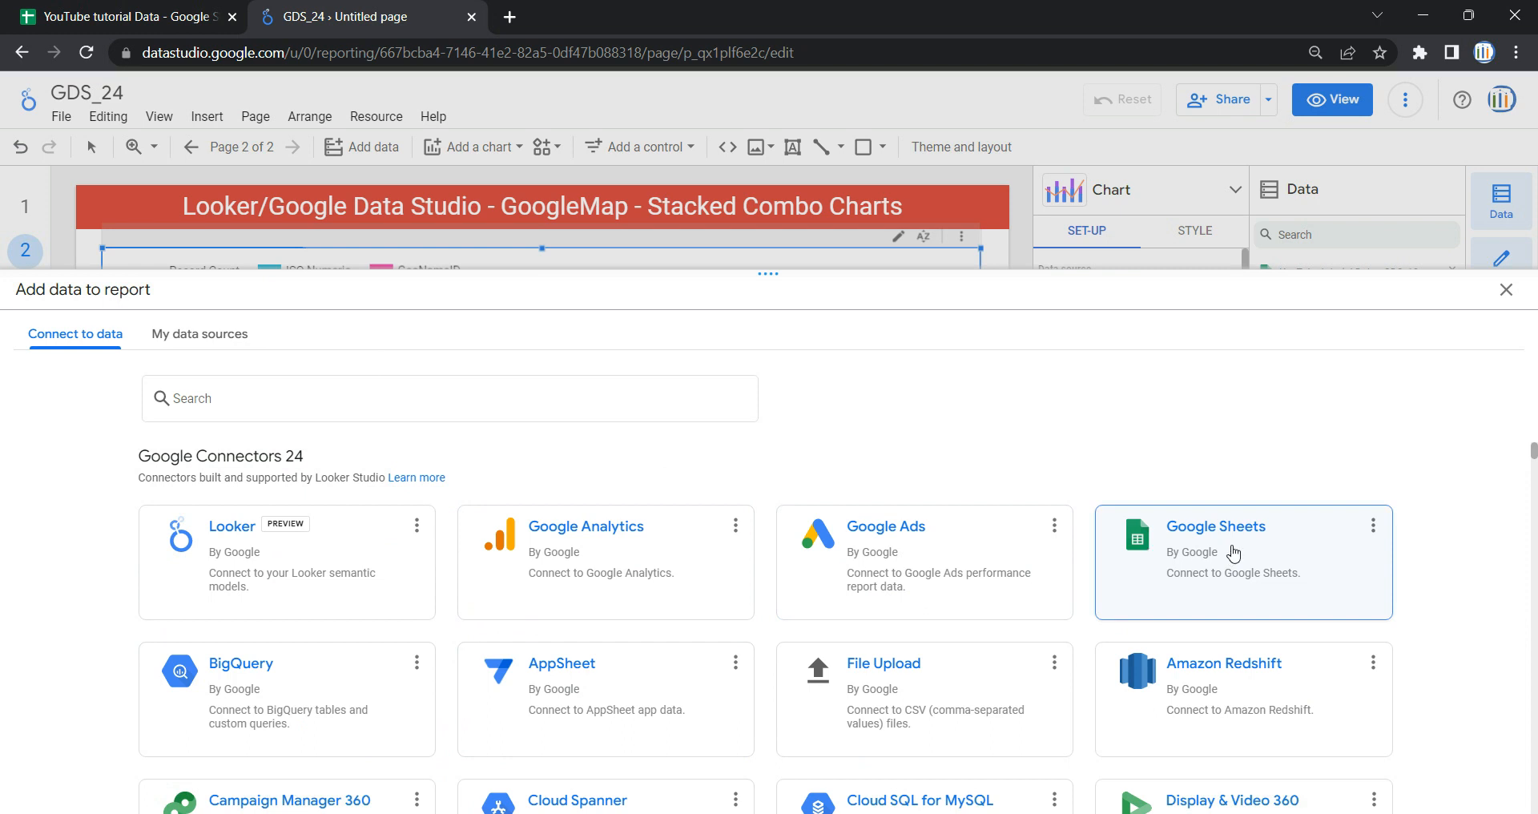
Step: Look through the worksheets of the YouTube tutorial Data spreadsheet in the Google Sheets connector, cancel adding data, and check the GDS_18 sheet itself
left_click(1172, 550)
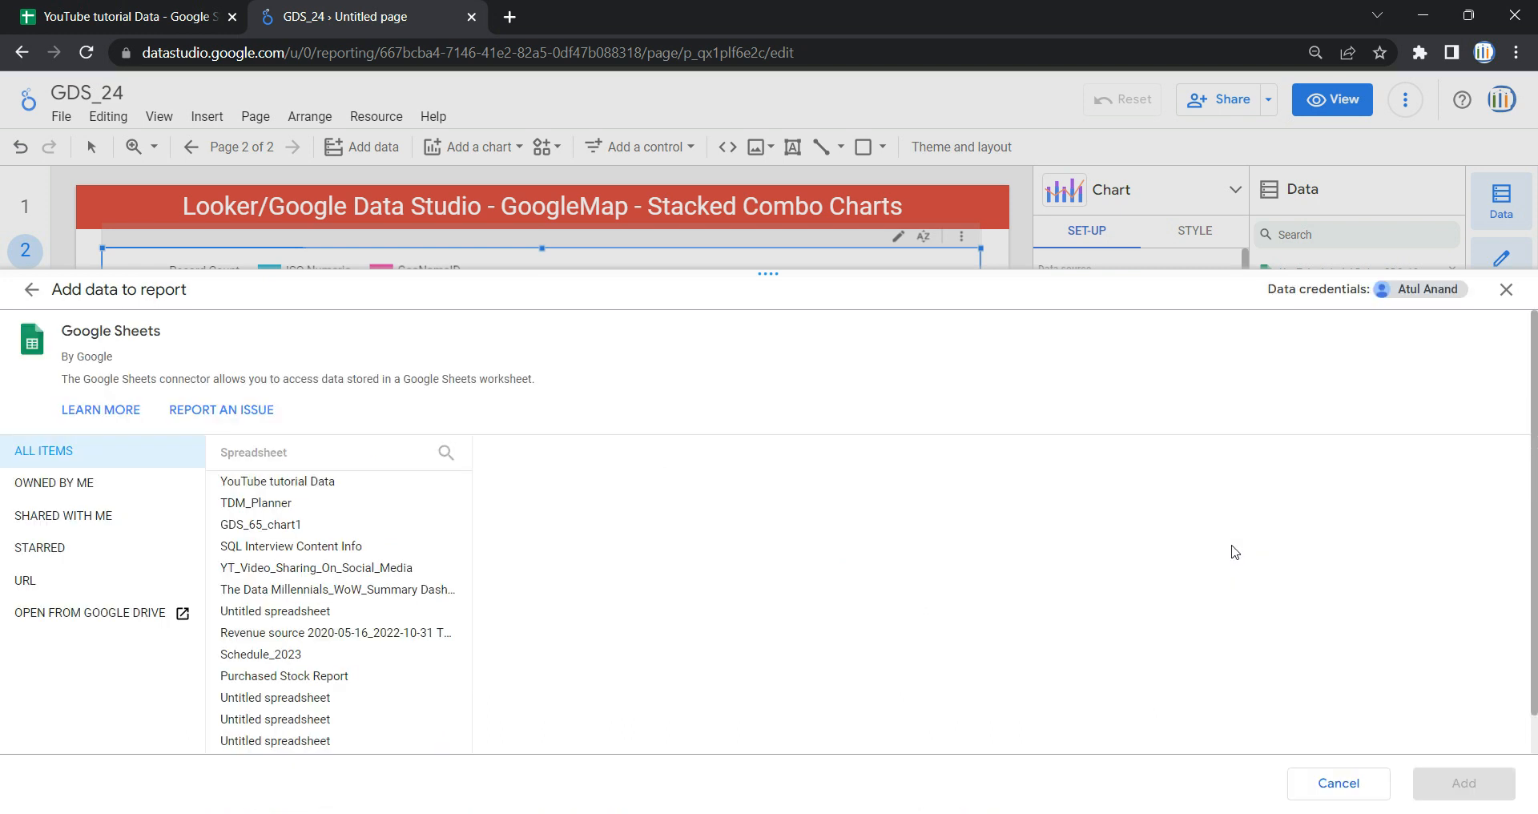
left_click(328, 487)
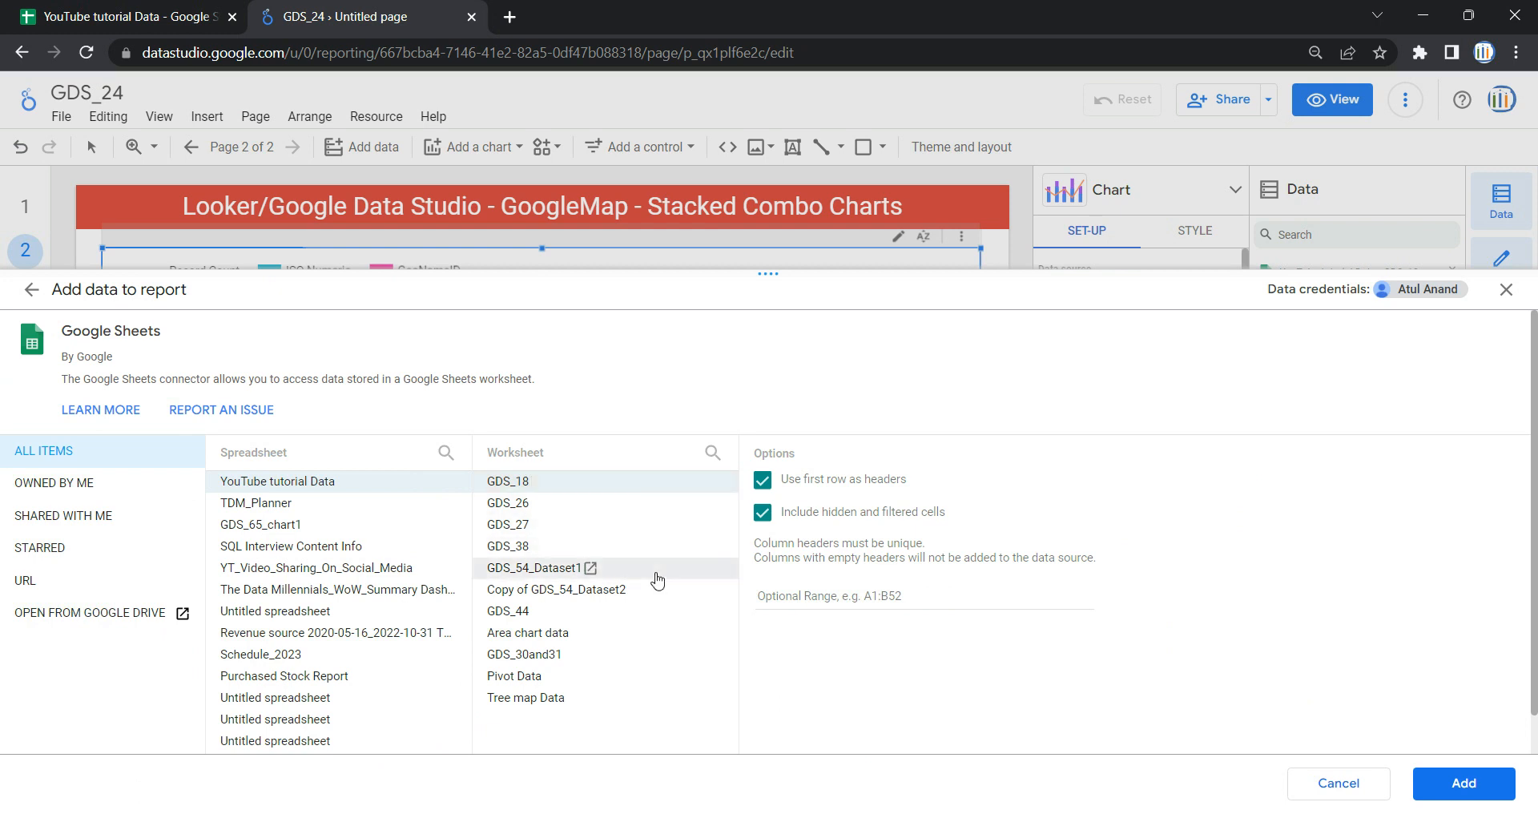
left_click(1339, 782)
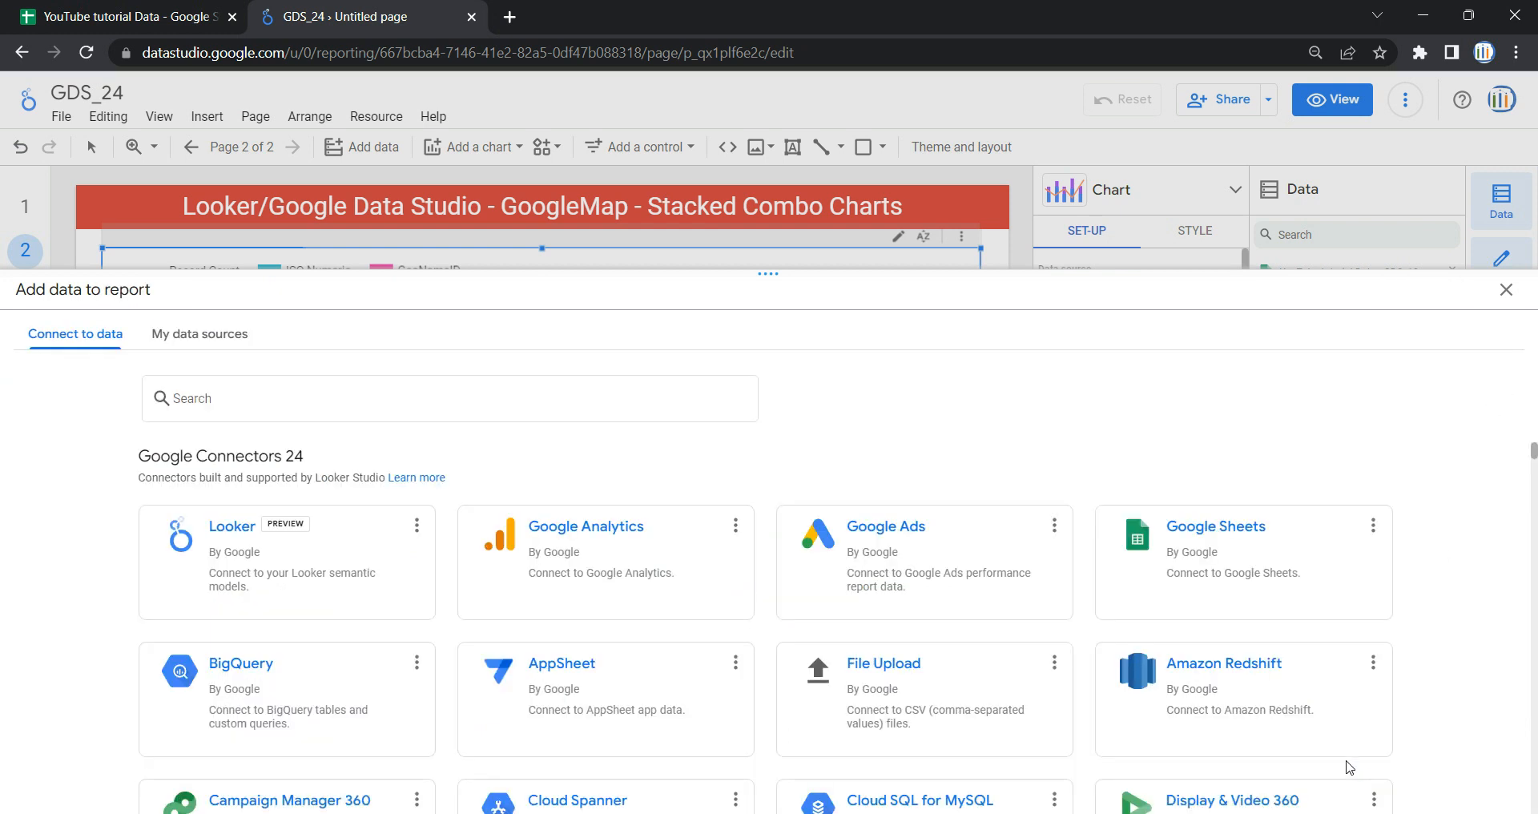
left_click(1503, 291)
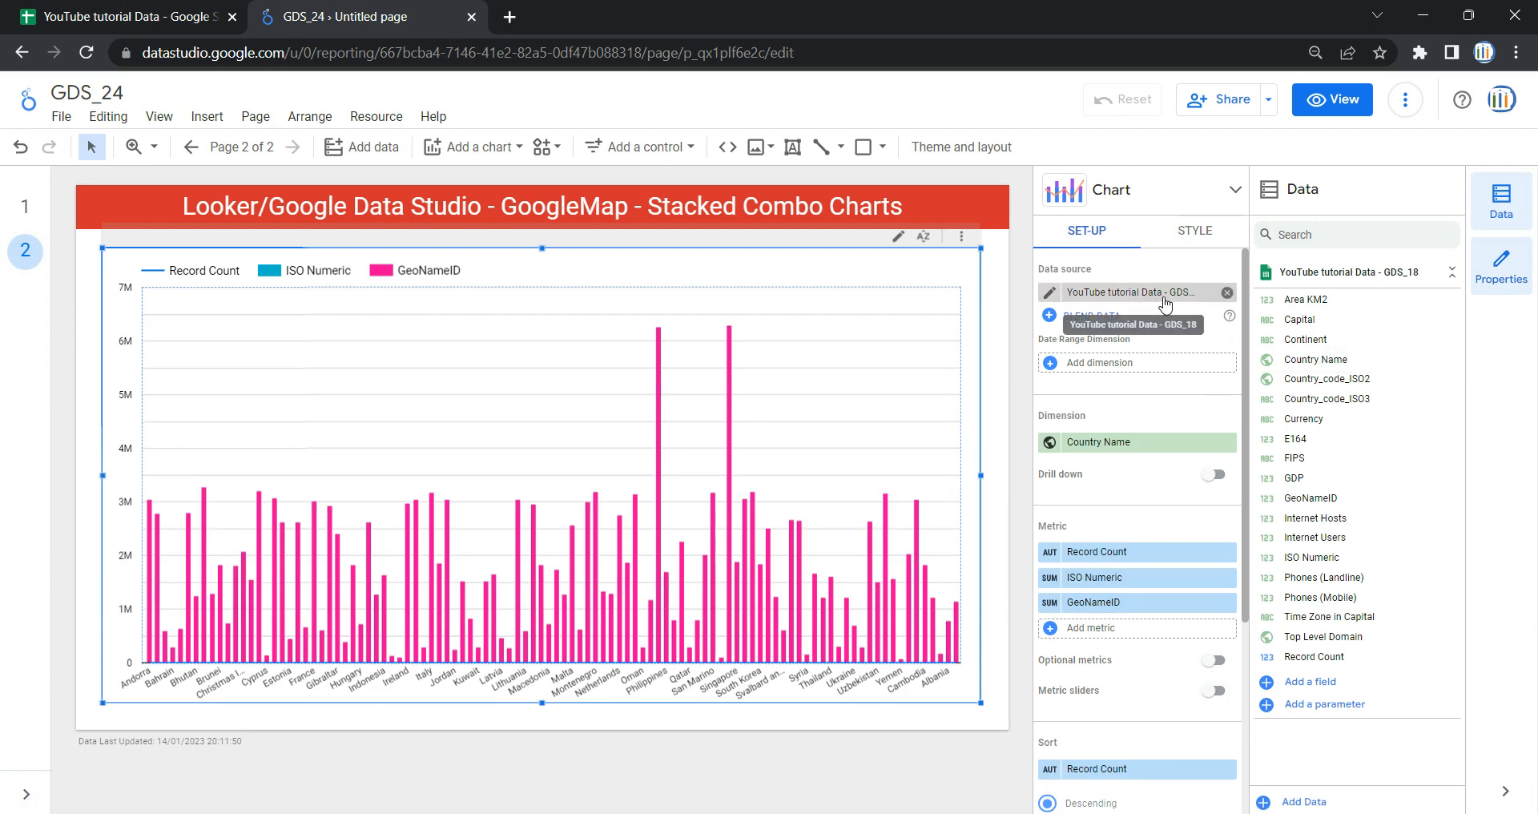
left_click(133, 11)
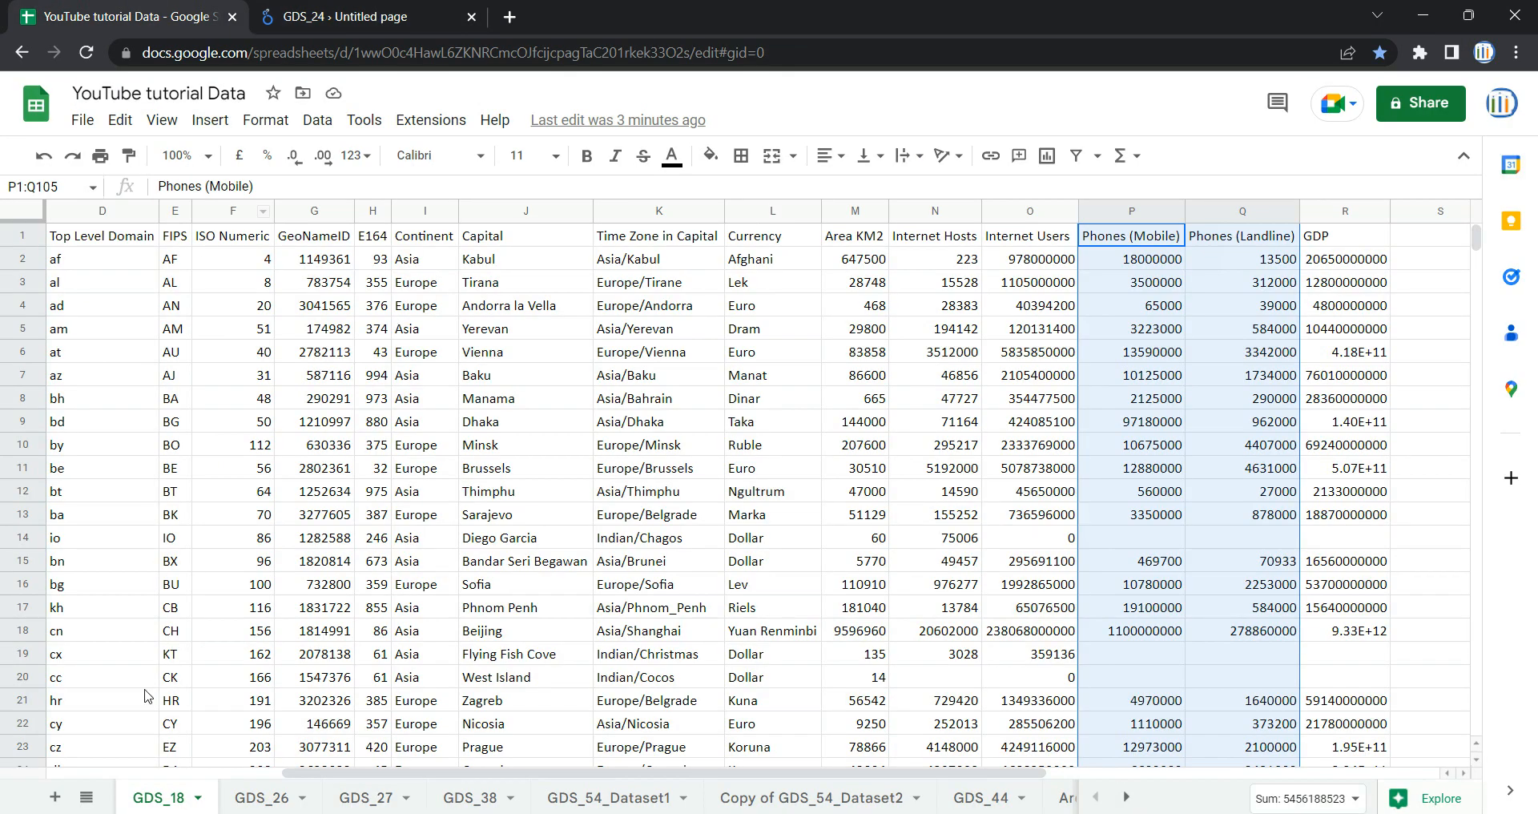
left_click(345, 16)
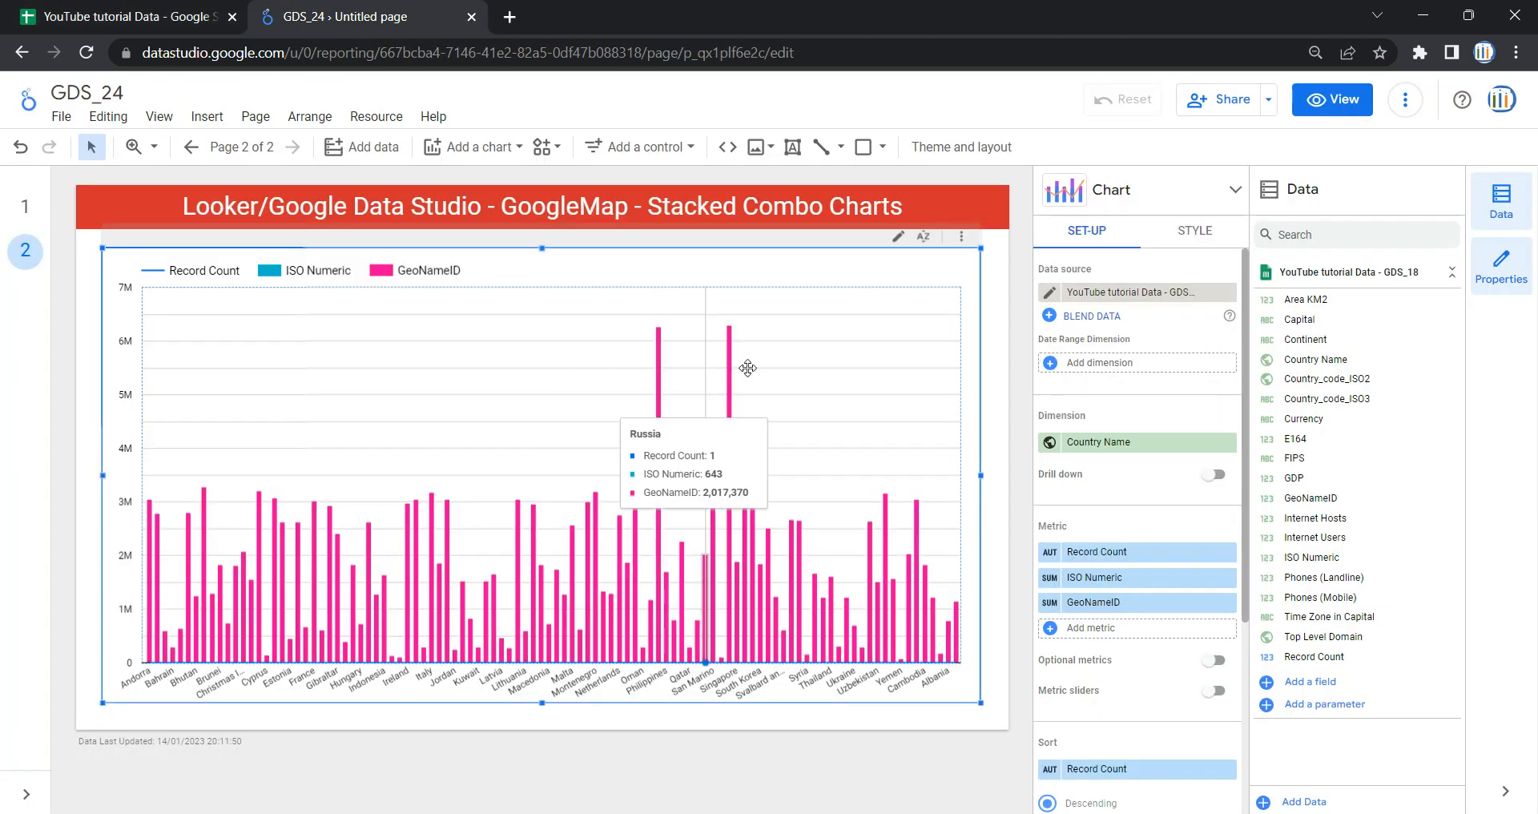
Step: Nudge the combo chart slightly down and to the left, and choose Country Name as its dimension
left_click_drag(700, 240, 689, 249)
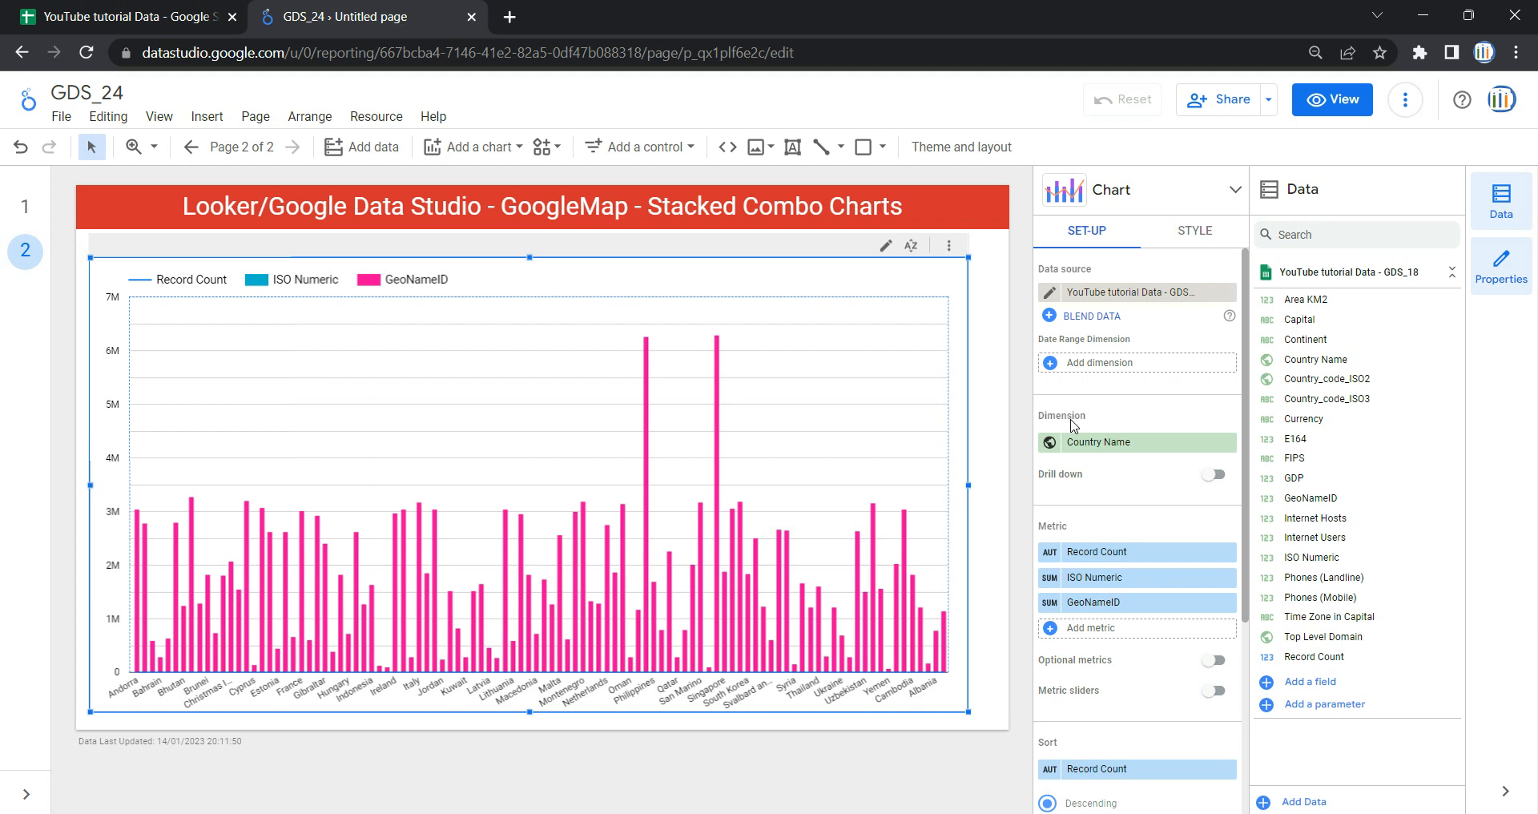
left_click(1104, 442)
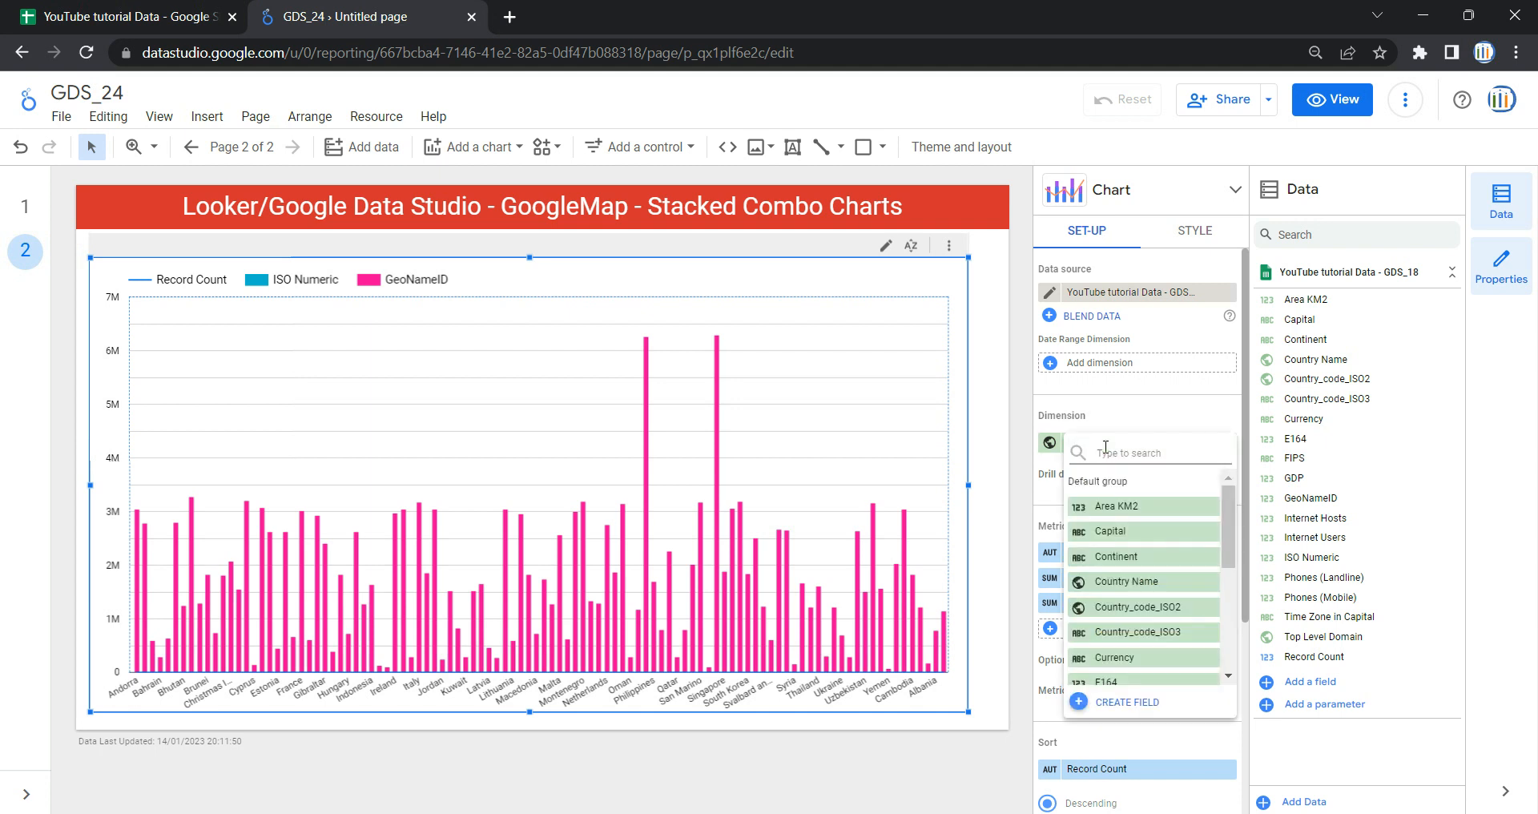
left_click(1122, 581)
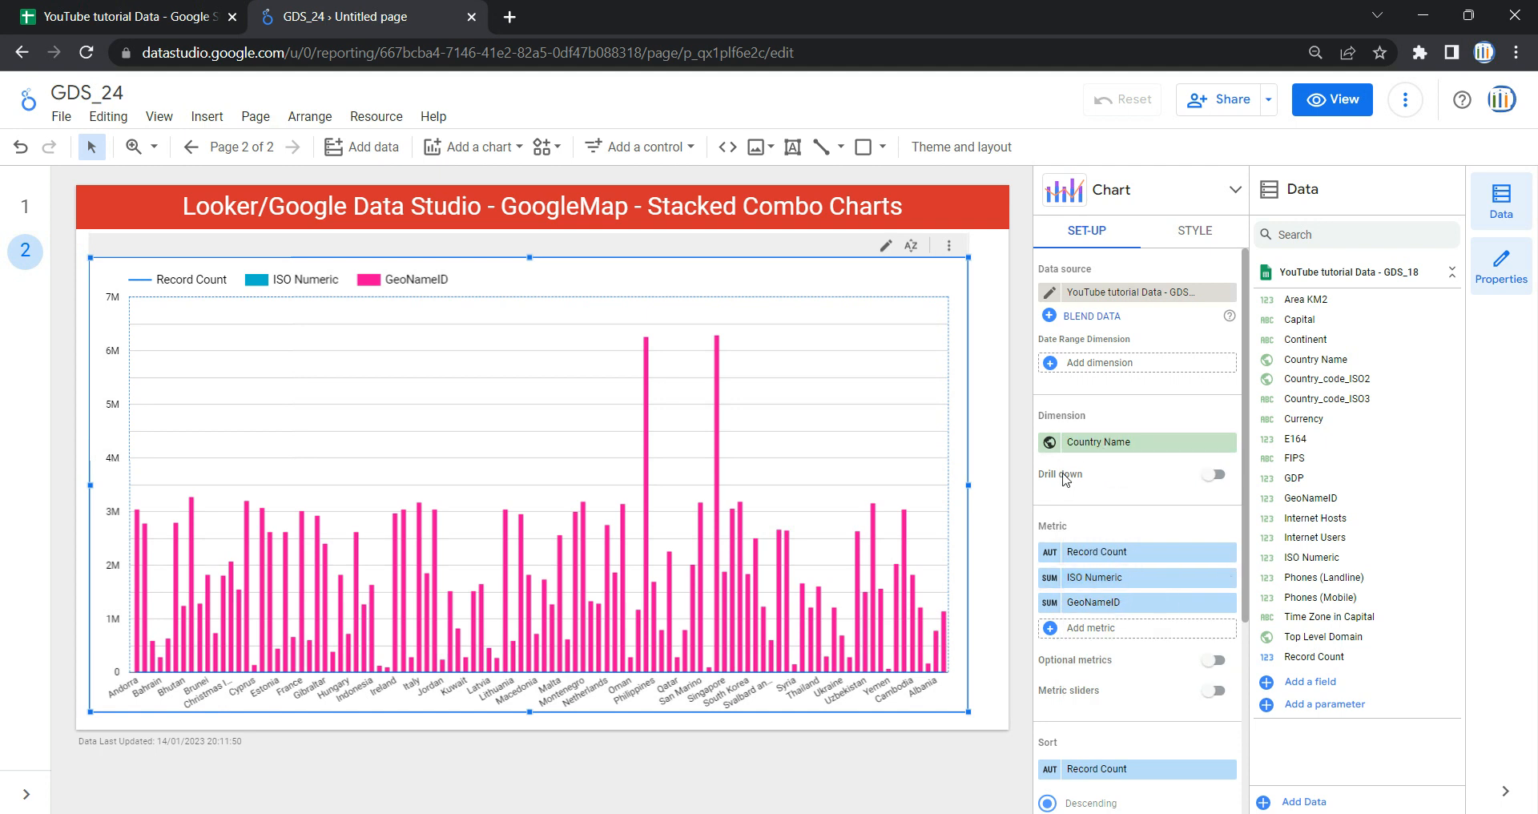
Step: Try drill down on the chart's Country Name dimension, preview the report in view mode, and switch drill down off again
left_click(1217, 476)
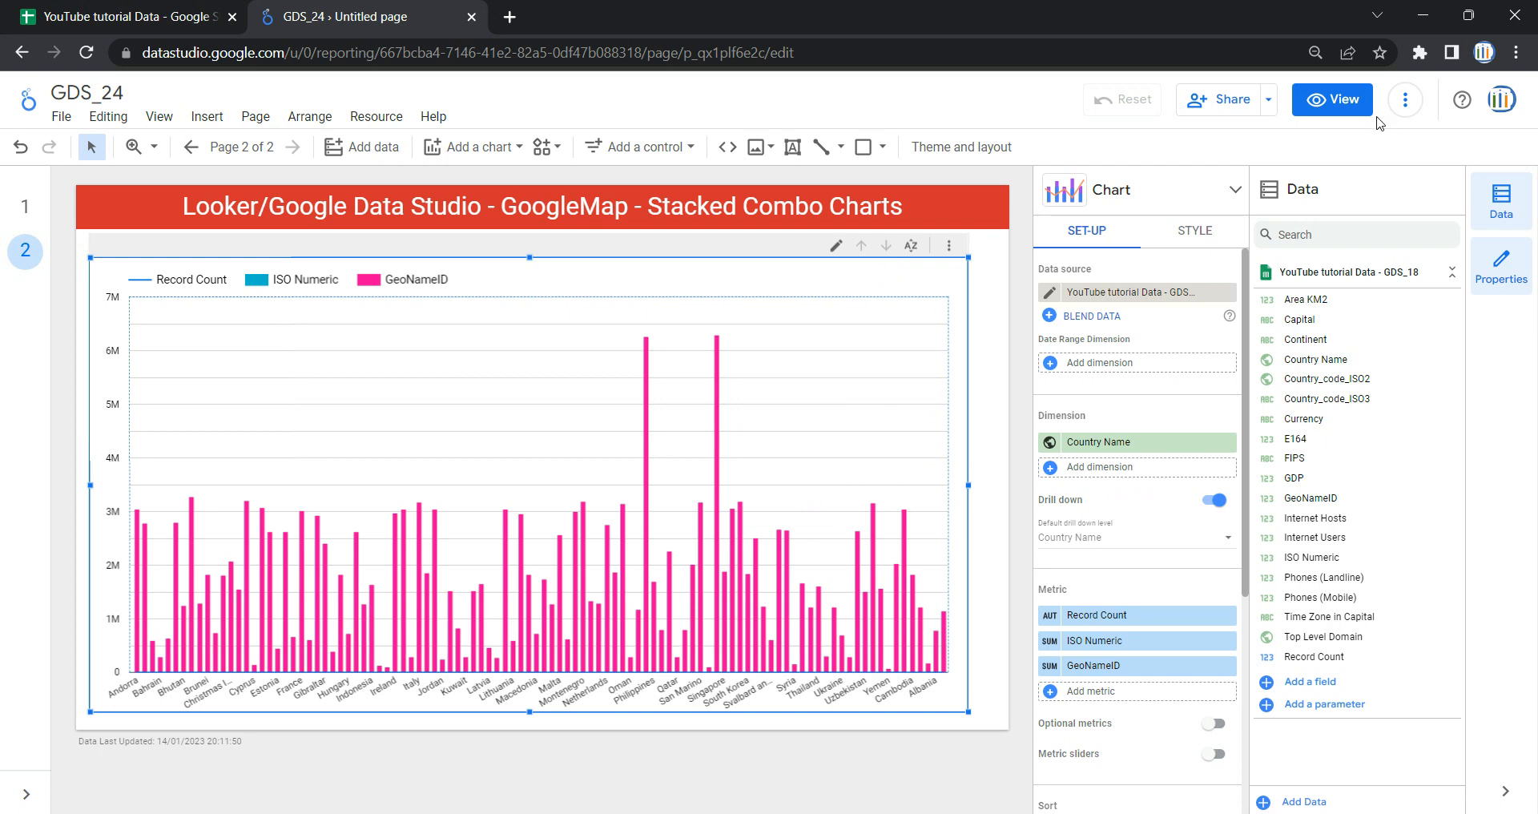
left_click(1334, 109)
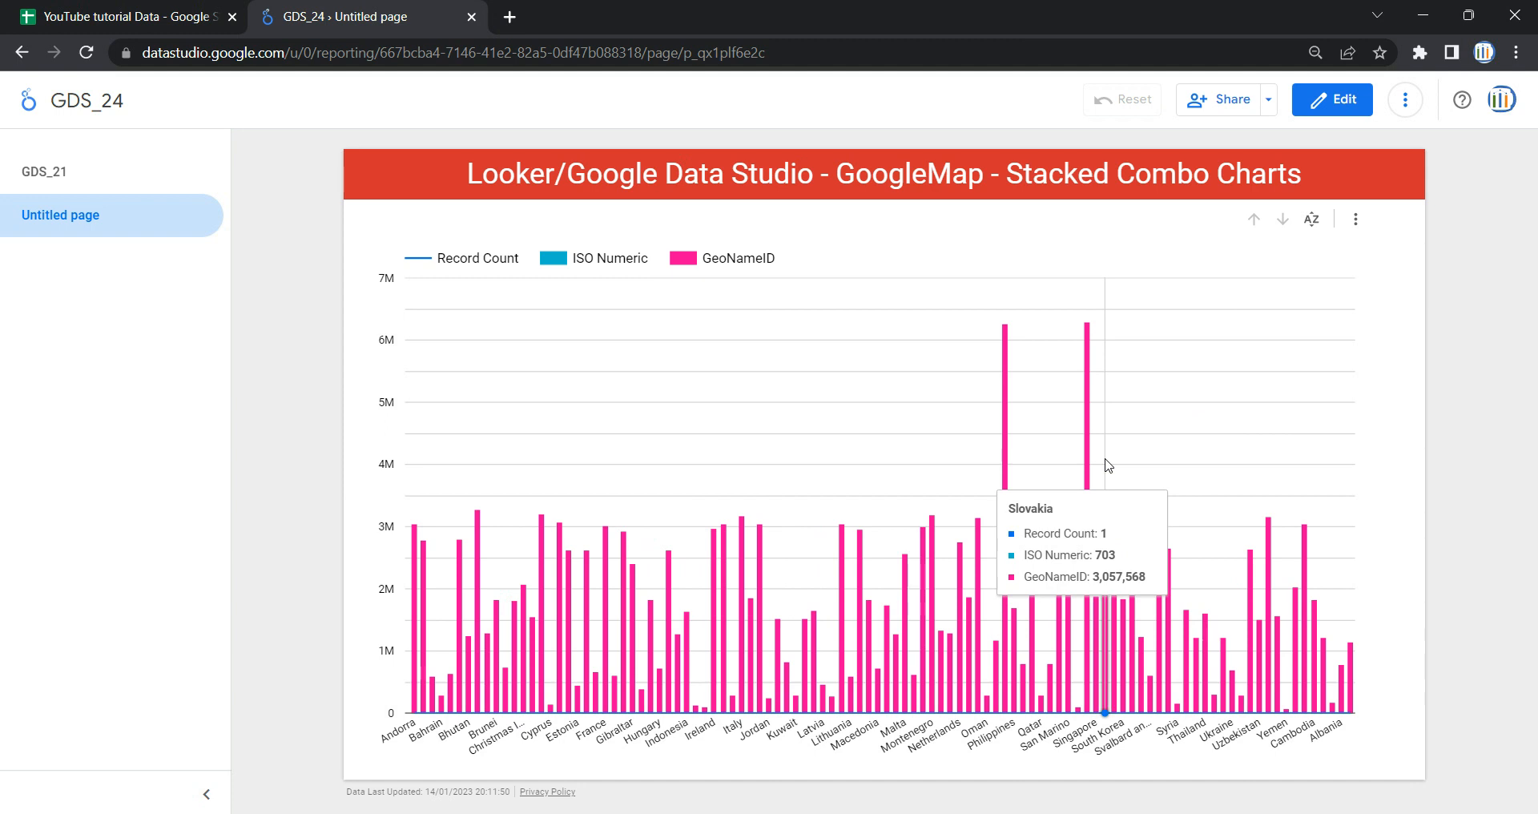
left_click(1353, 102)
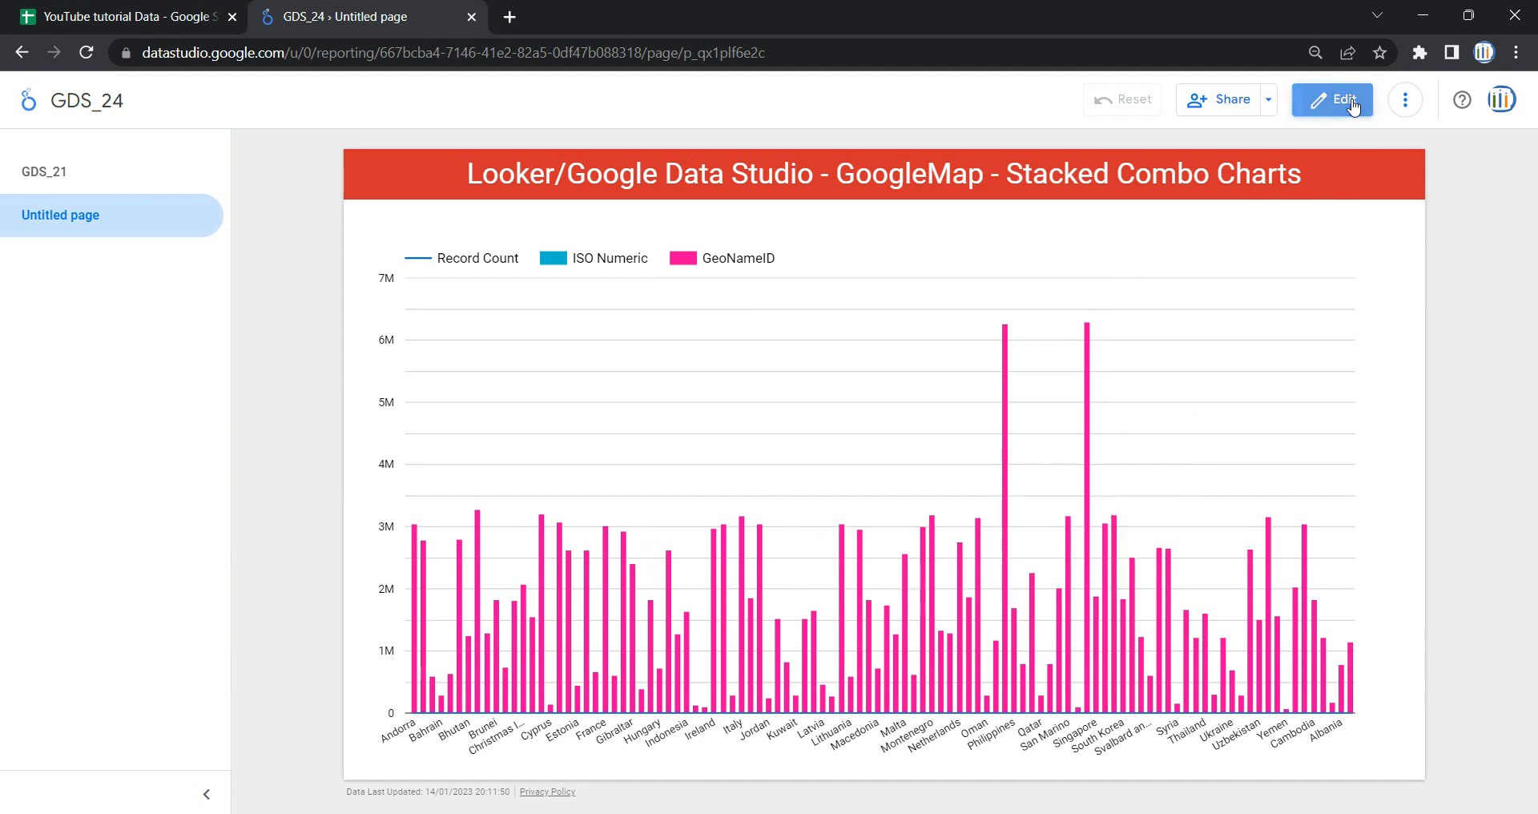
left_click(965, 269)
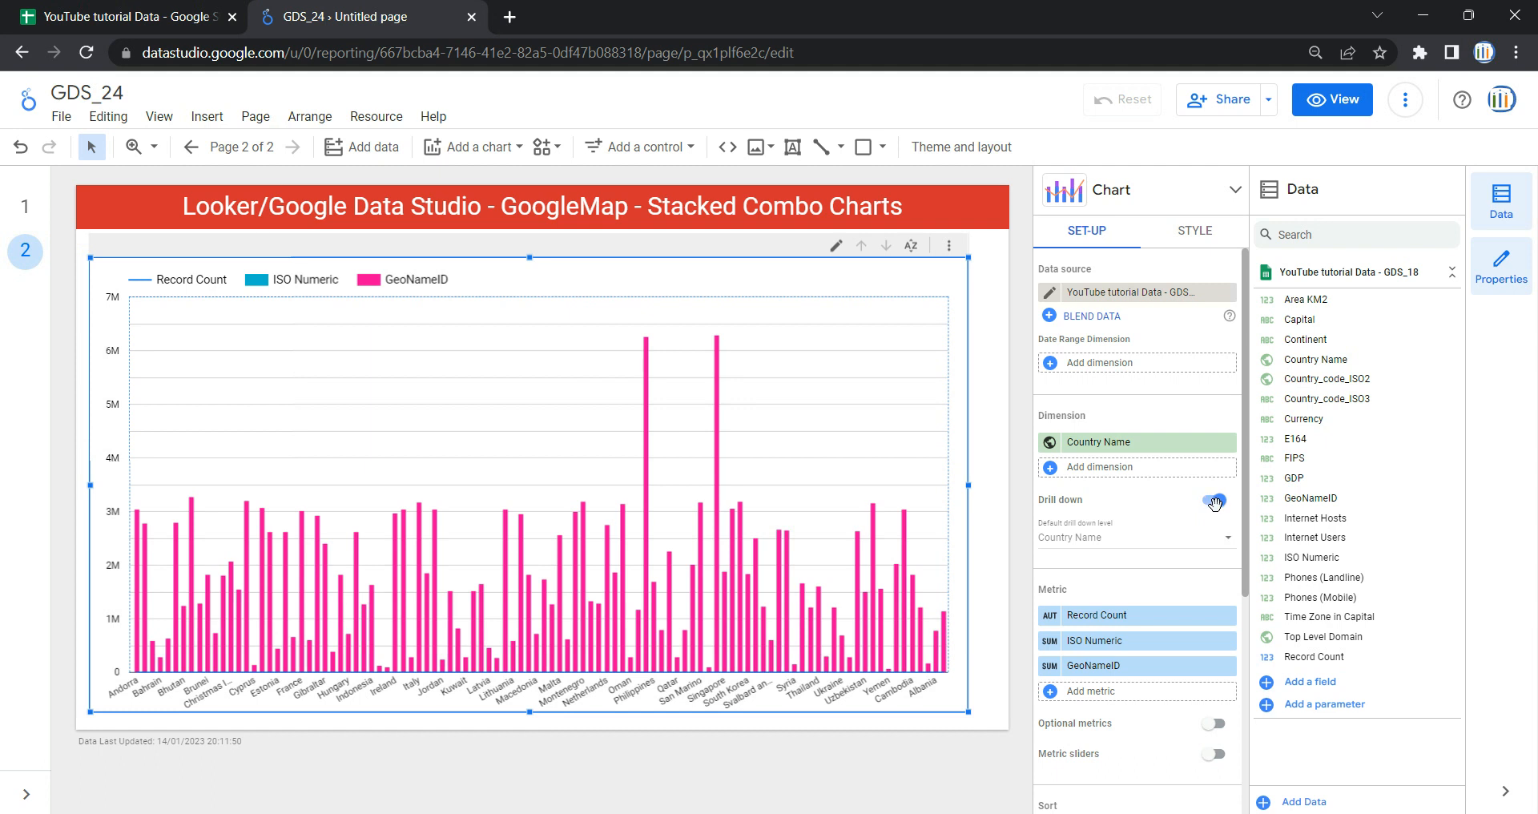
left_click(1214, 502)
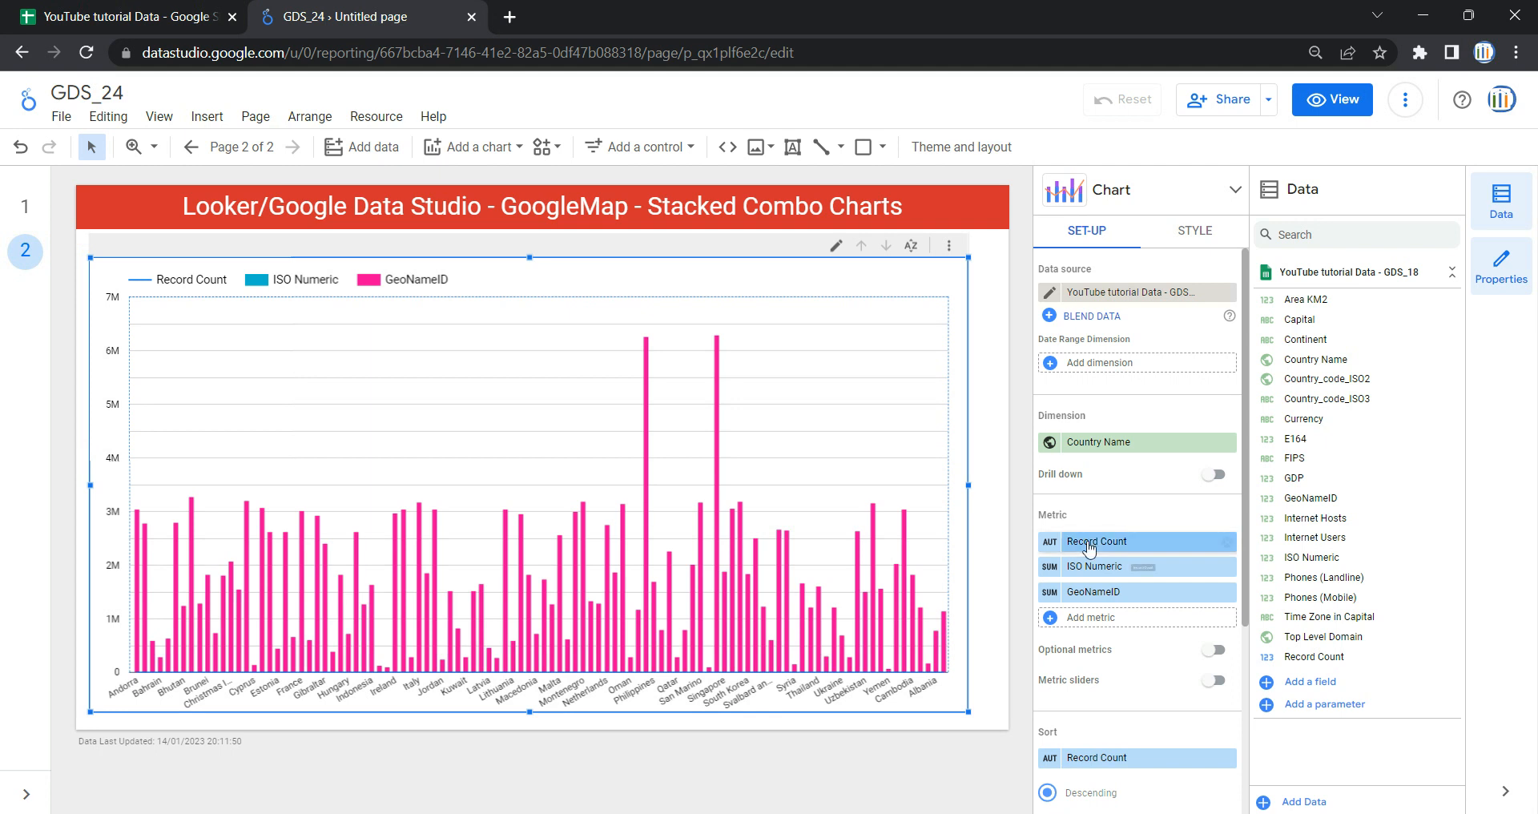
Step: Remove the Record Count and ISO Numeric metrics from the chart and replace GeoNameID with Phones (Mobile)
left_click(1227, 542)
left_click(1227, 542)
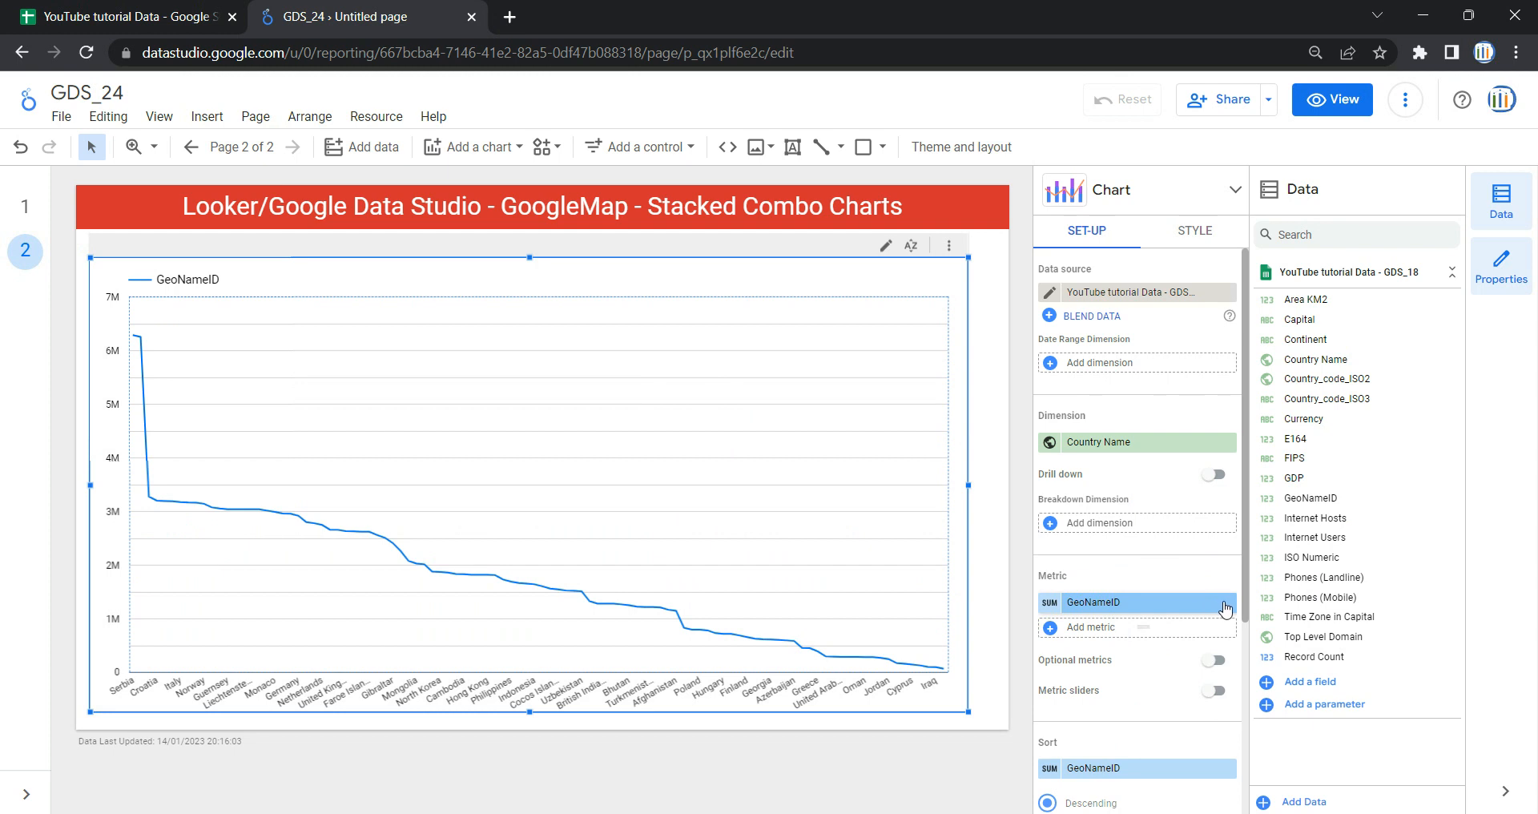
left_click(1122, 522)
scroll(1162, 709, "down", 5)
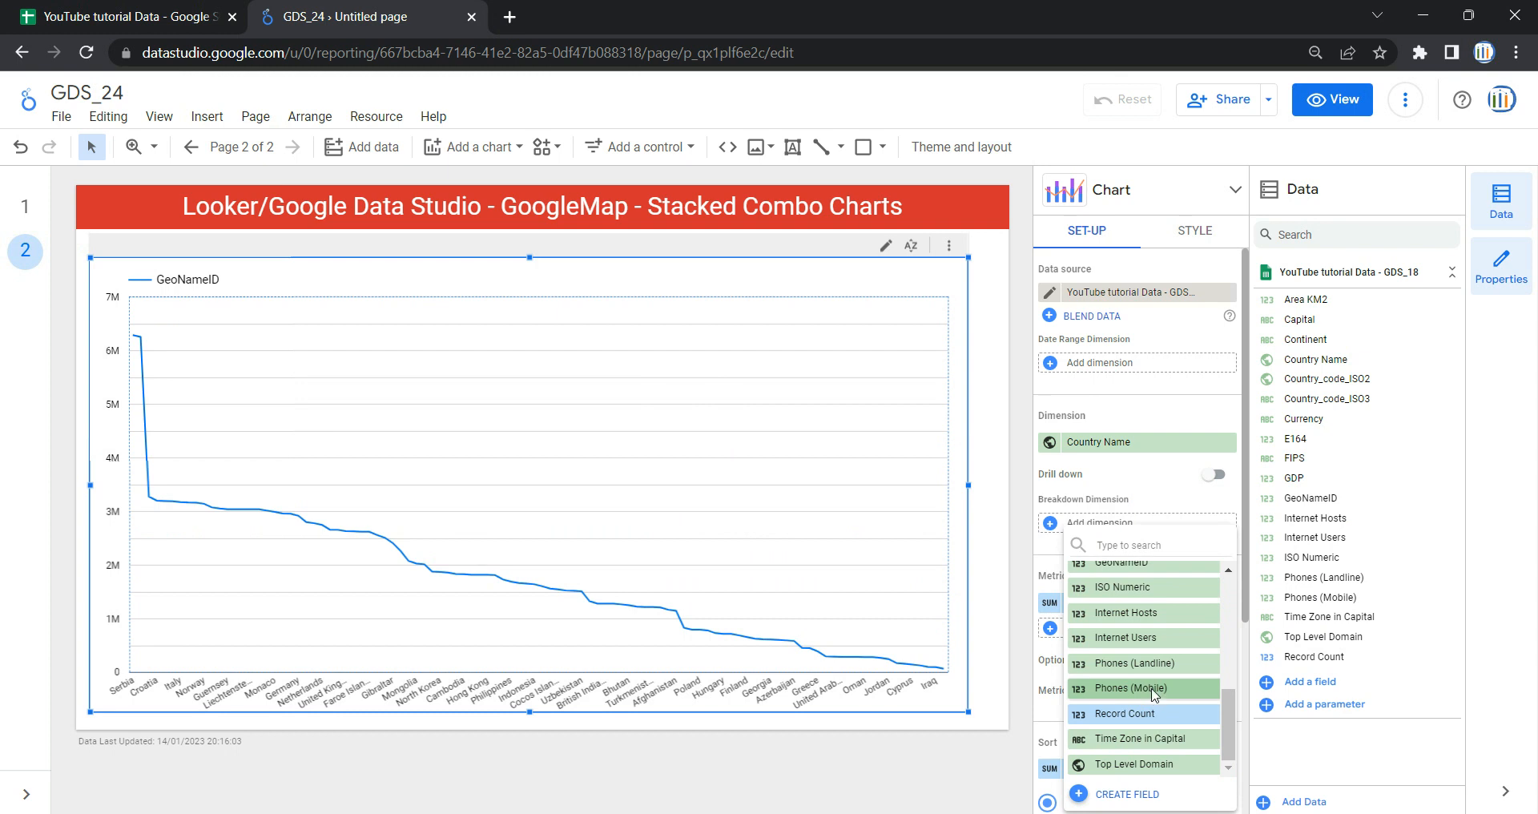
left_click(1152, 690)
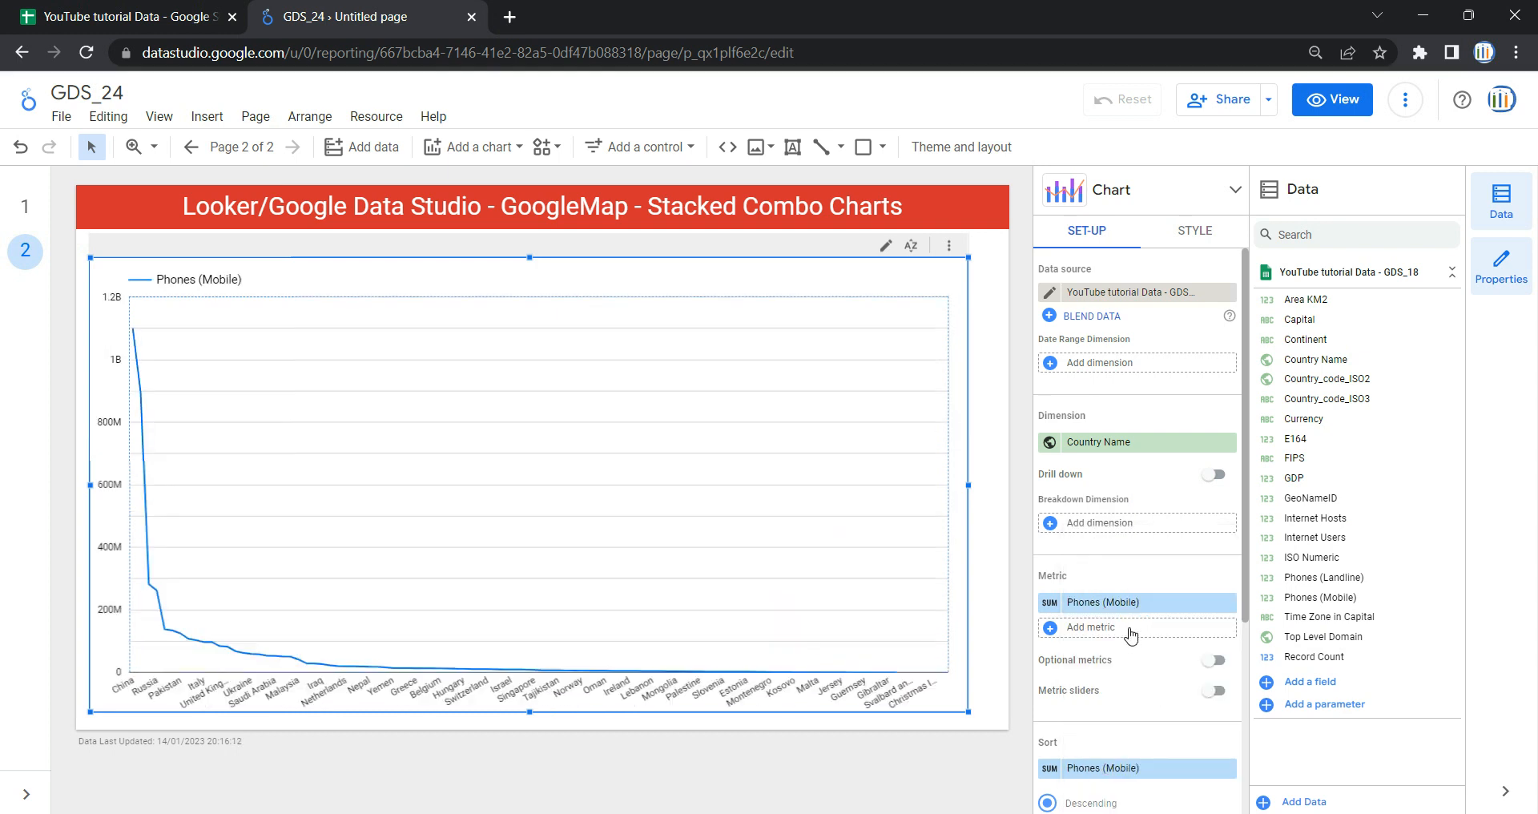
Step: Add Phones (Landline) and Internet Users as the chart's second and third metrics
left_click(1130, 635)
scroll(1138, 681, "down", 5)
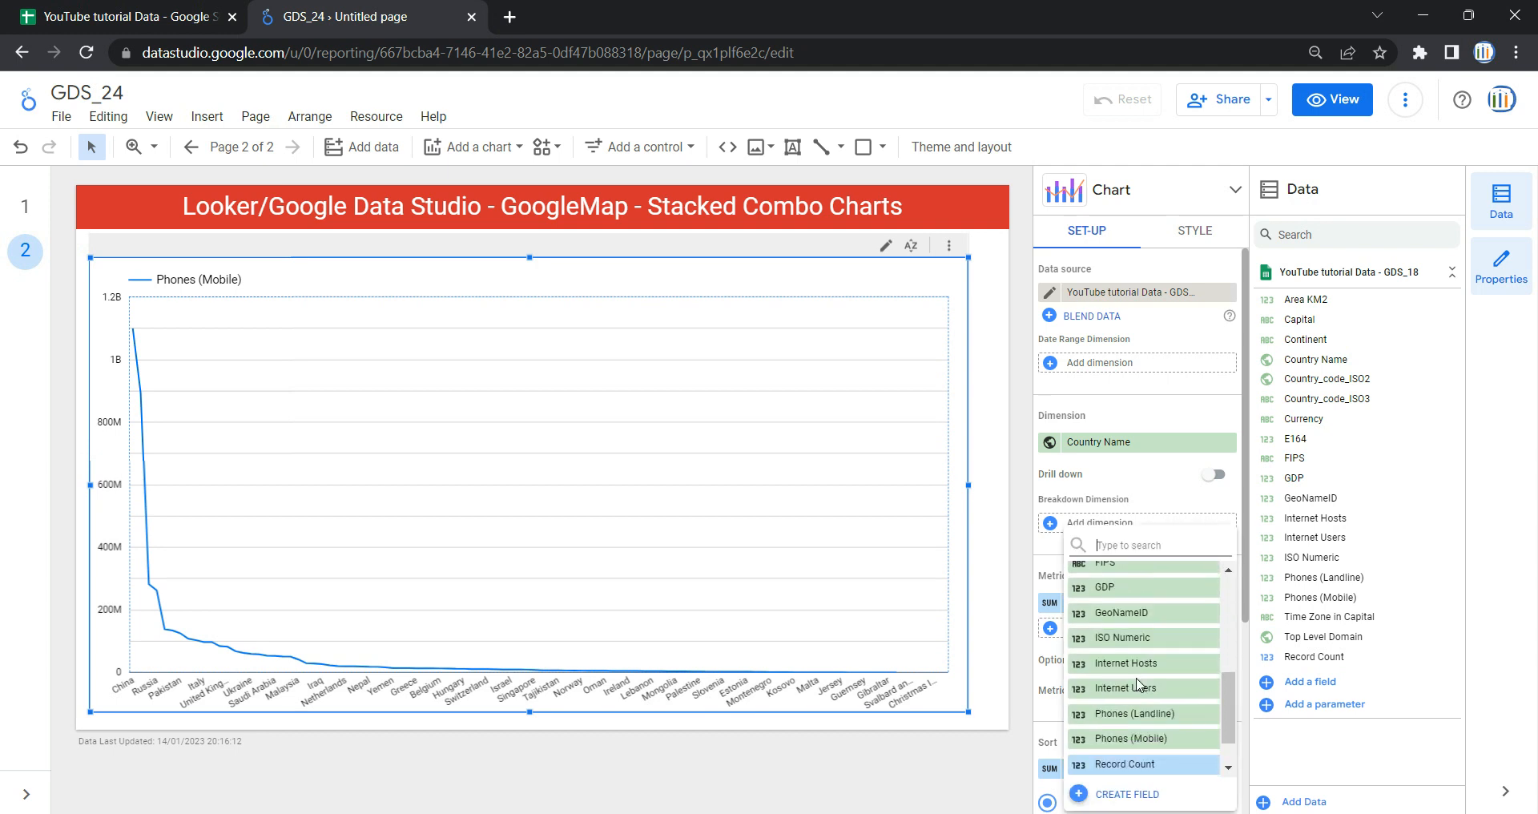
left_click(1137, 664)
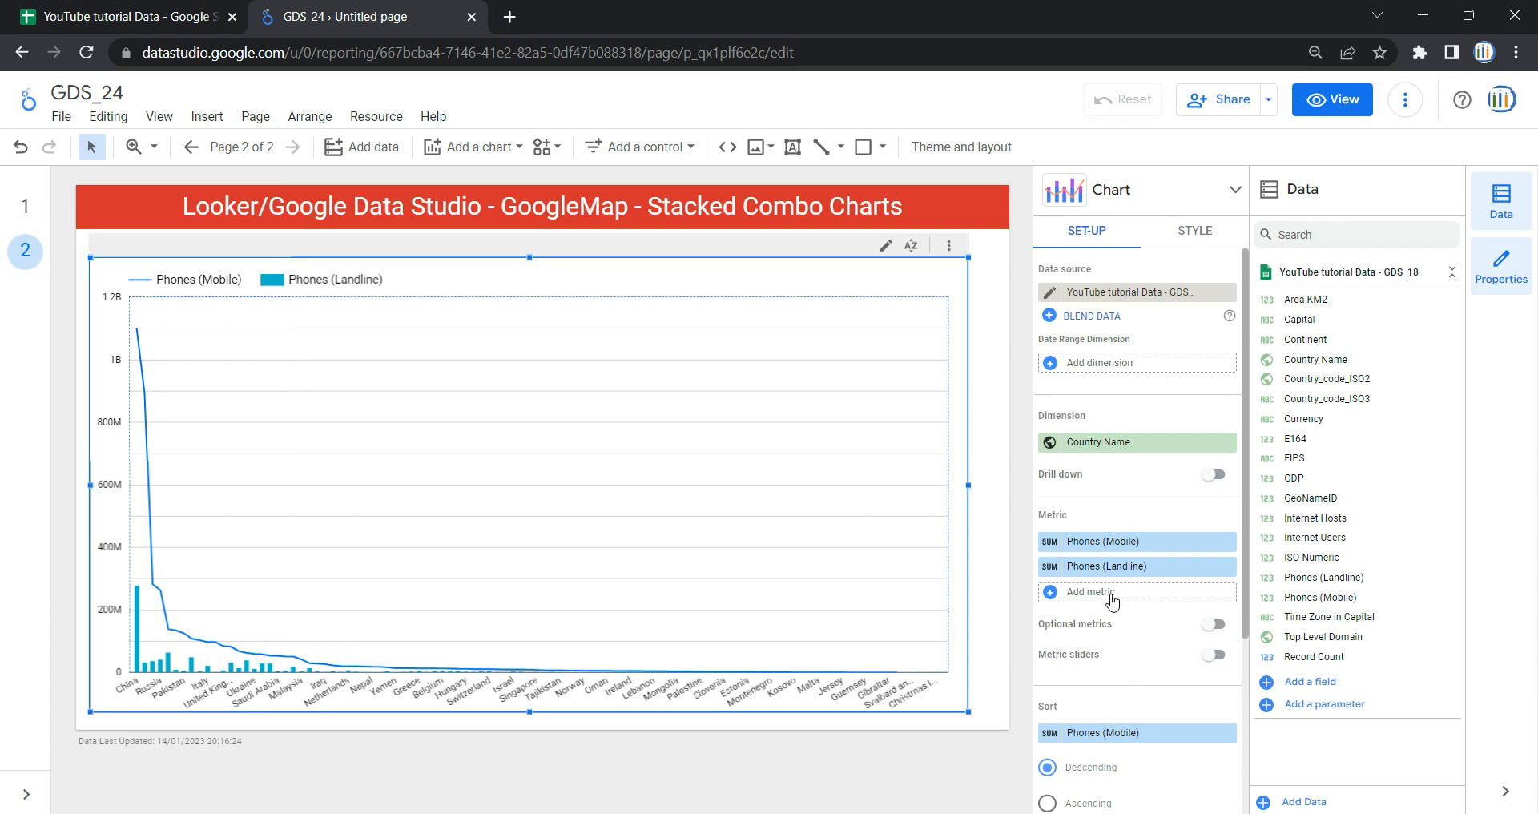
left_click(1111, 599)
scroll(1122, 629, "up", 3)
scroll(1124, 633, "down", 3)
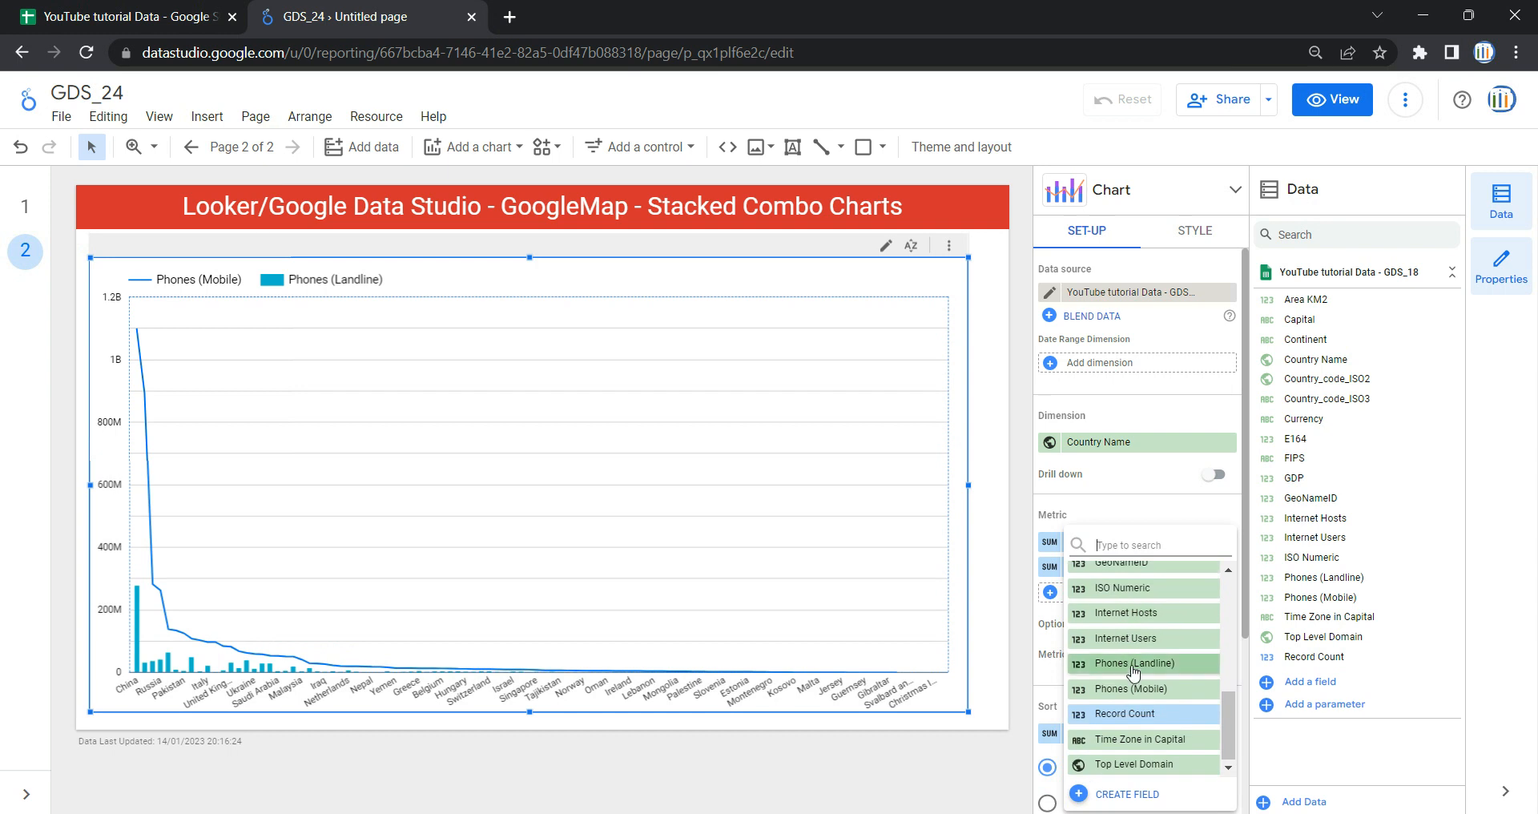
left_click(1145, 639)
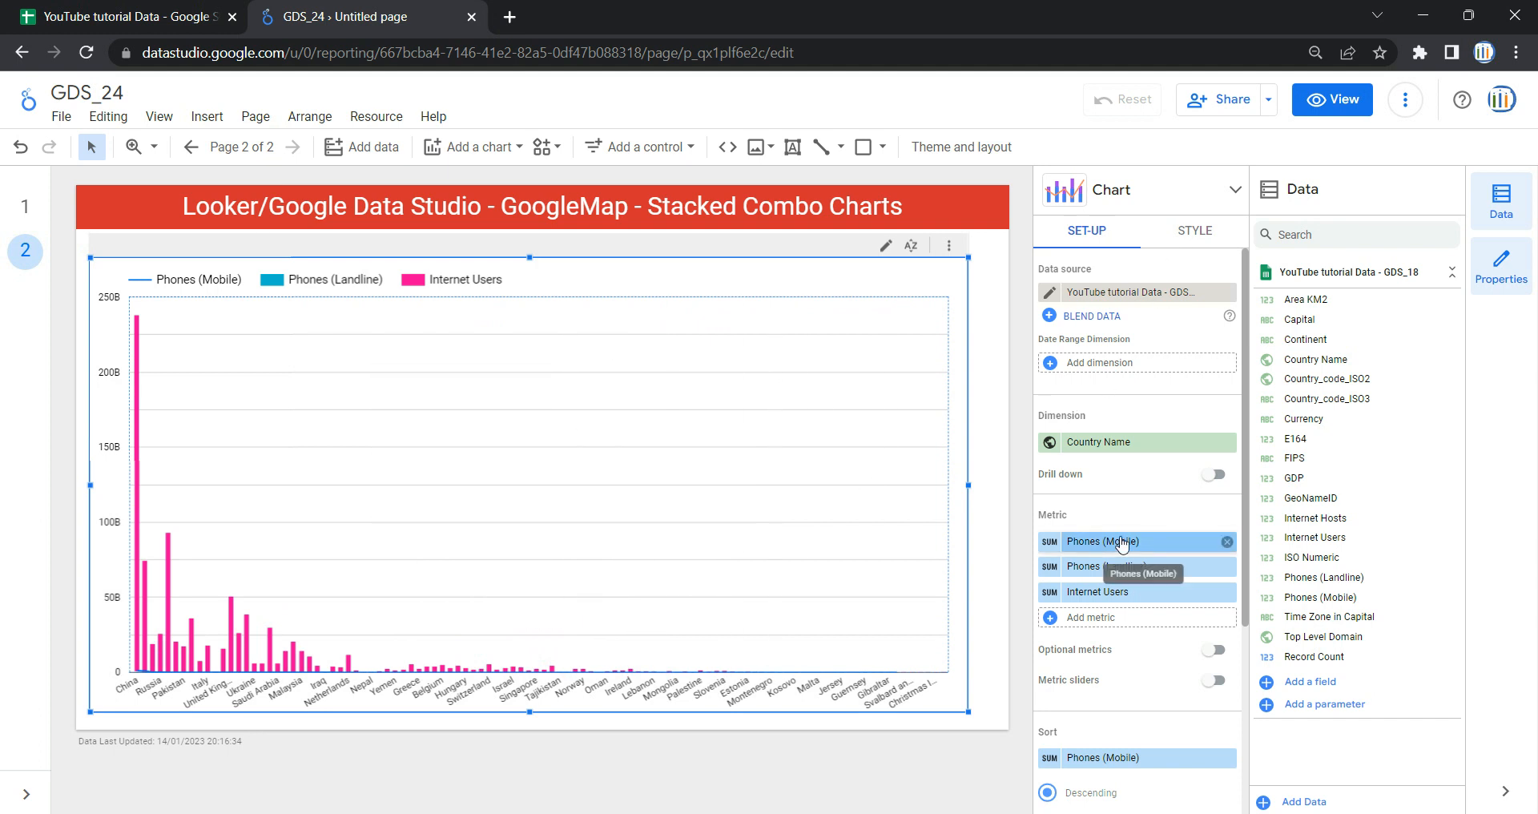
Step: Try the chart's optional metrics setting, switch it off again, and enable metric sliders instead
scroll(1121, 543, "down", 1)
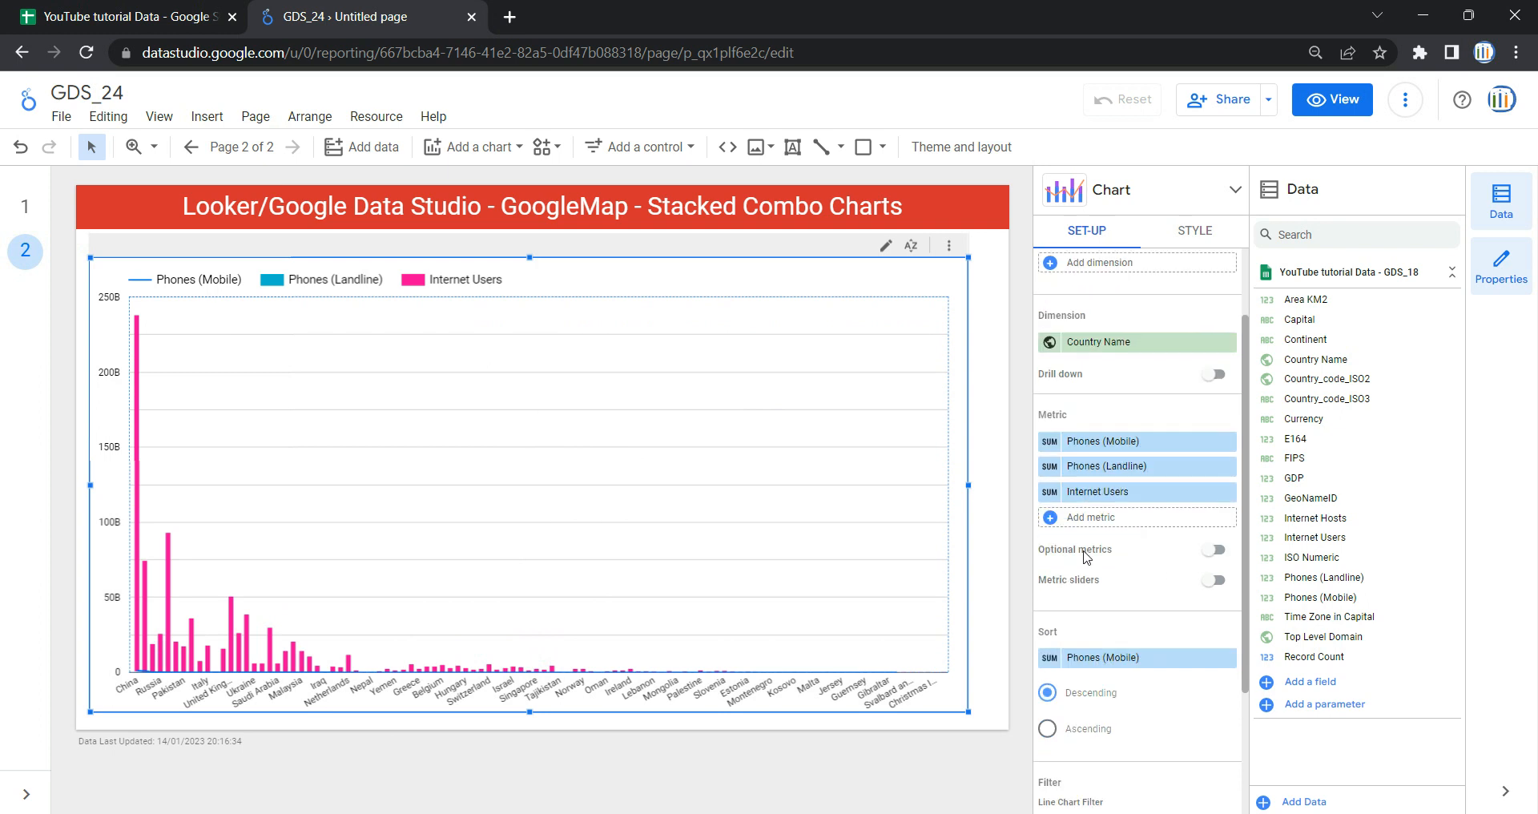
left_click(1216, 551)
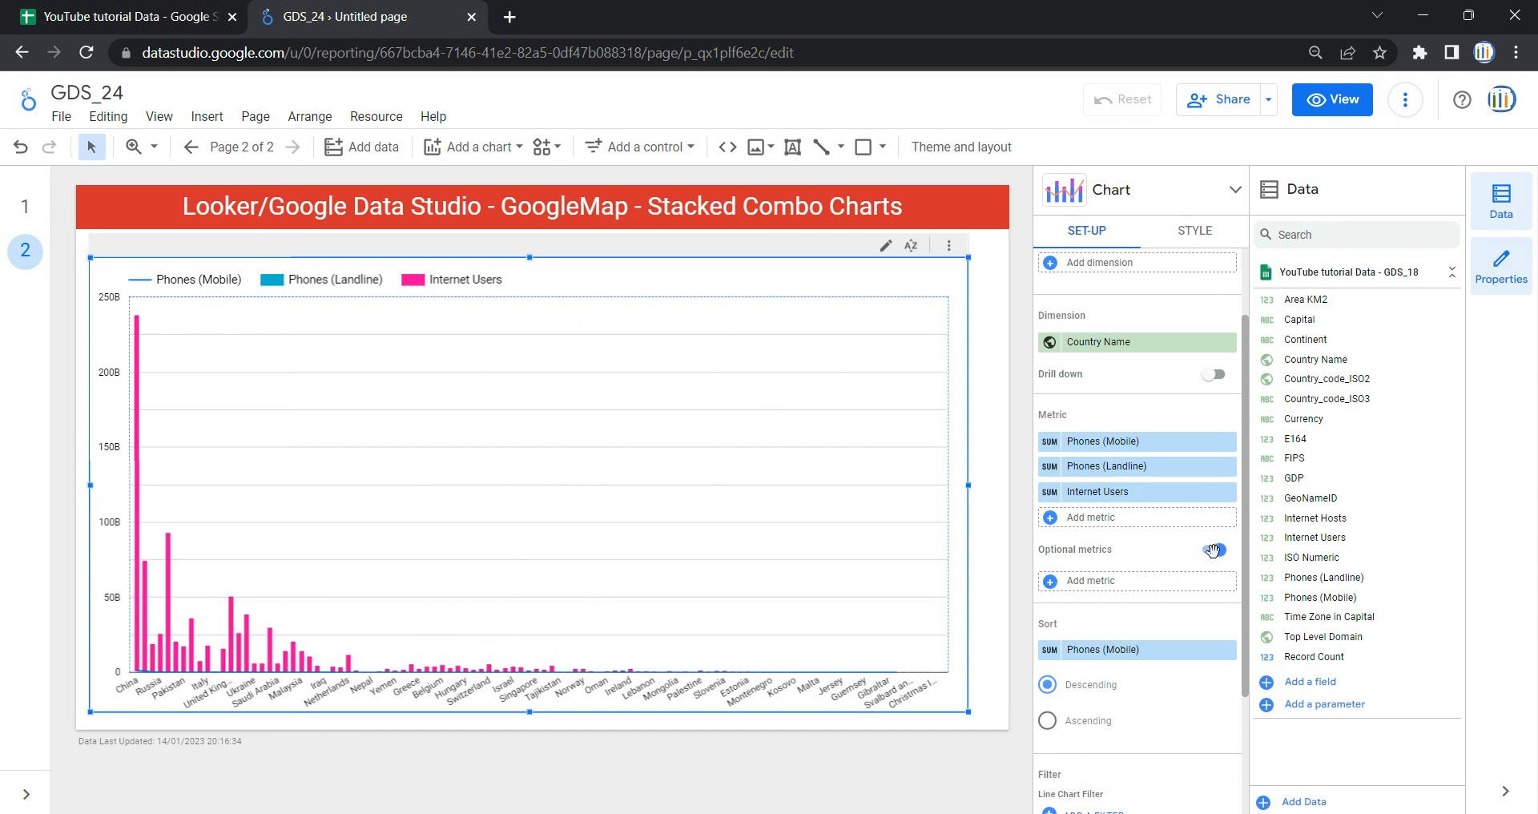
left_click(1214, 550)
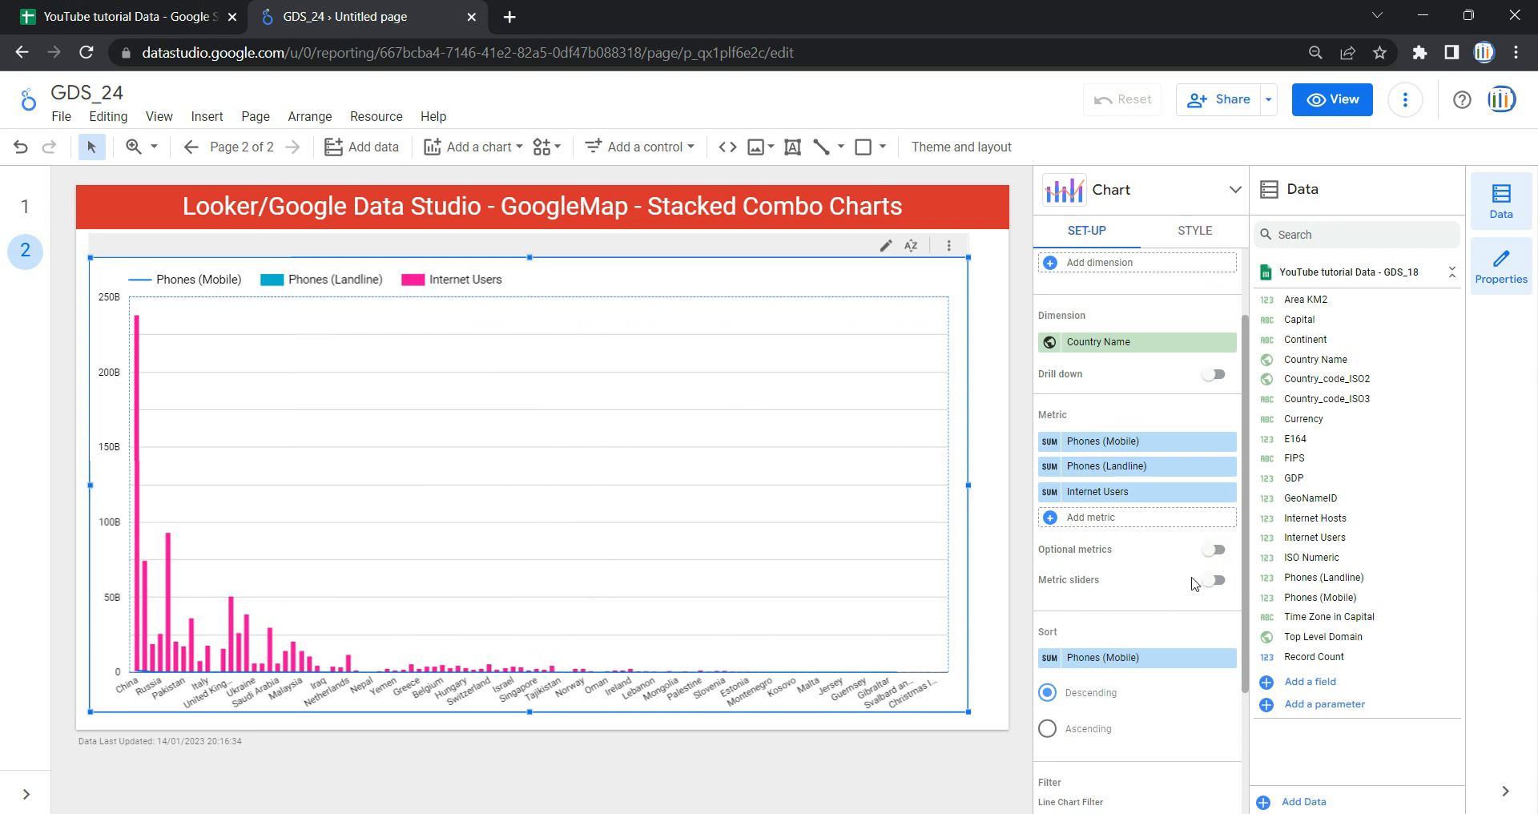
left_click(1215, 578)
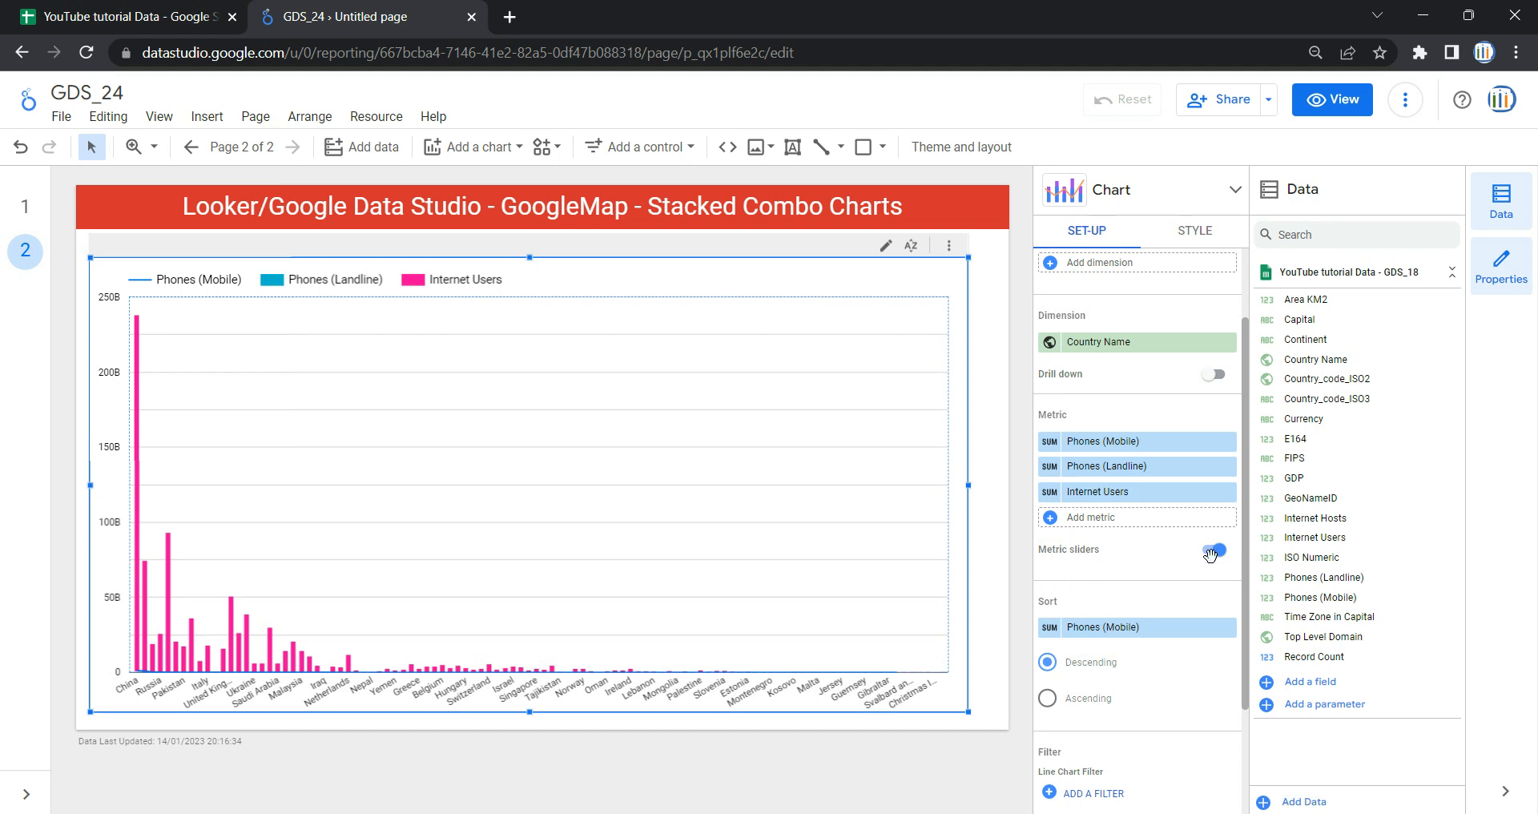
Step: In view mode, lower the slider maximums to 500,000,000 for Phones (Mobile), 110,000,000 for Phones (Landline) and 140,000,000,000 for Internet Users
left_click(1332, 99)
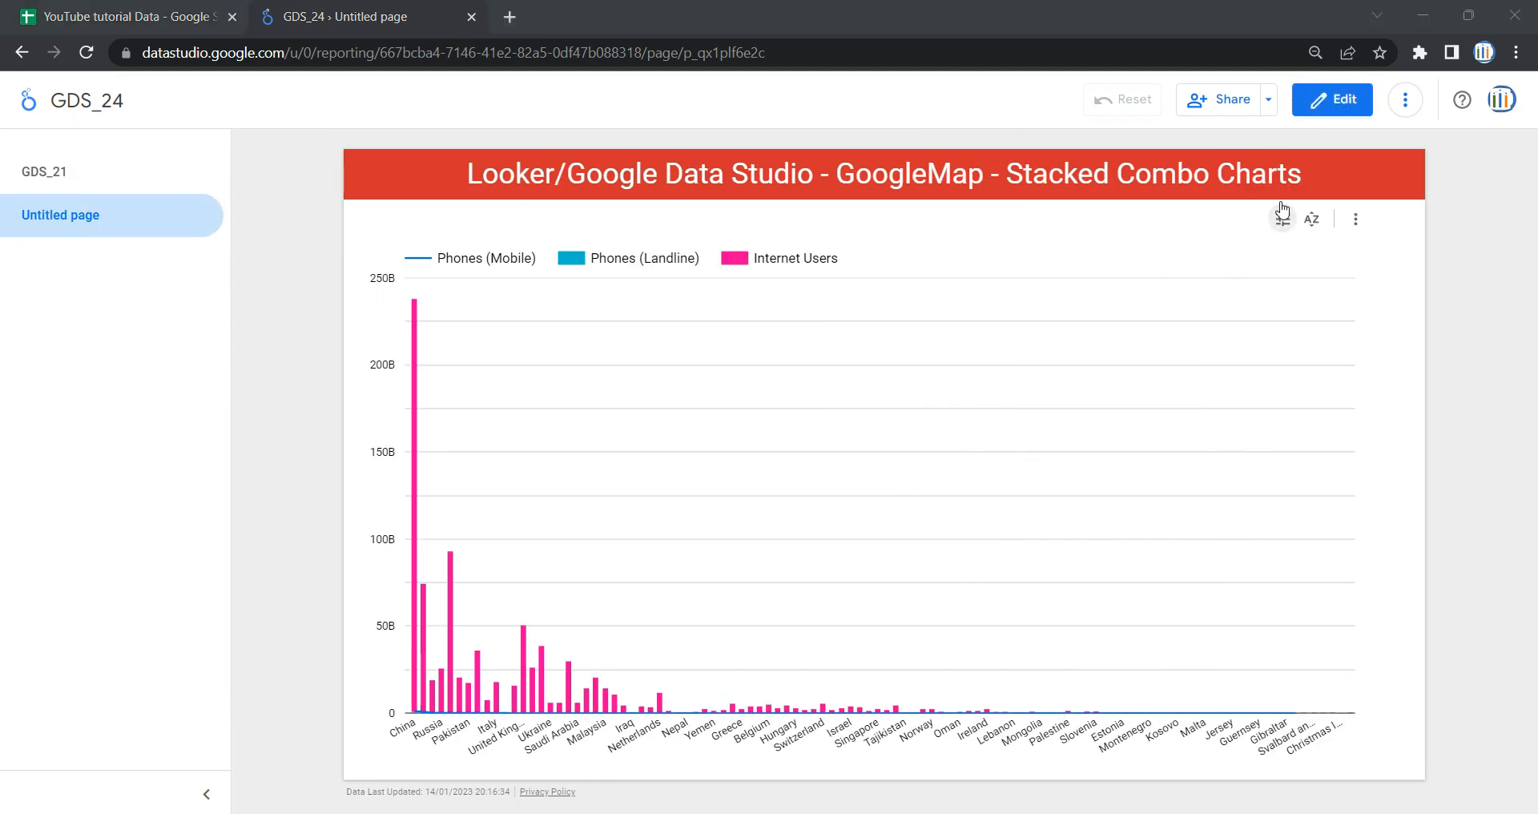
mouse_move(1283, 225)
left_click(1281, 224)
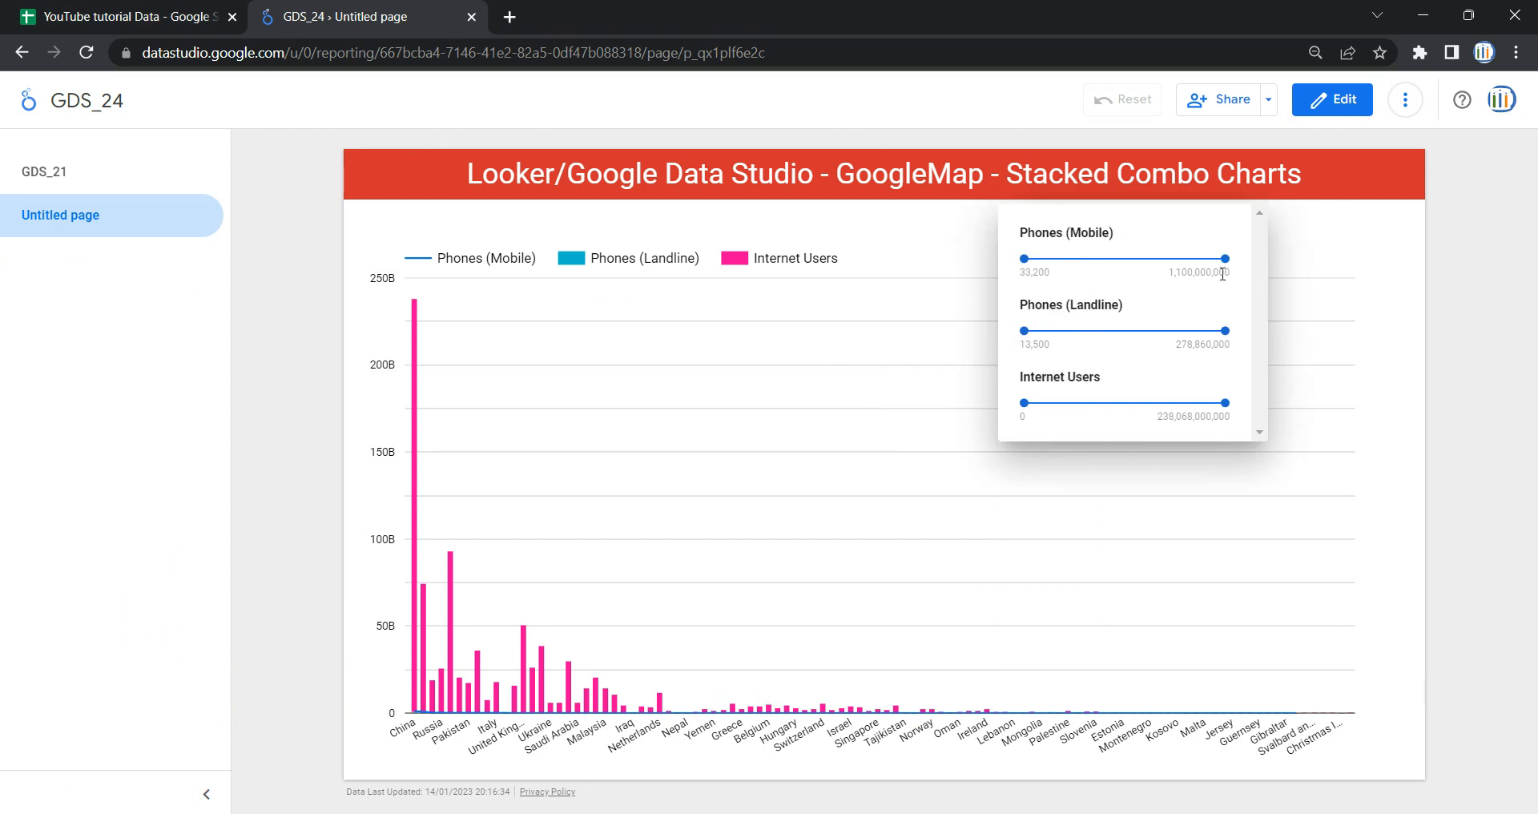
left_click_drag(1225, 258, 1115, 258)
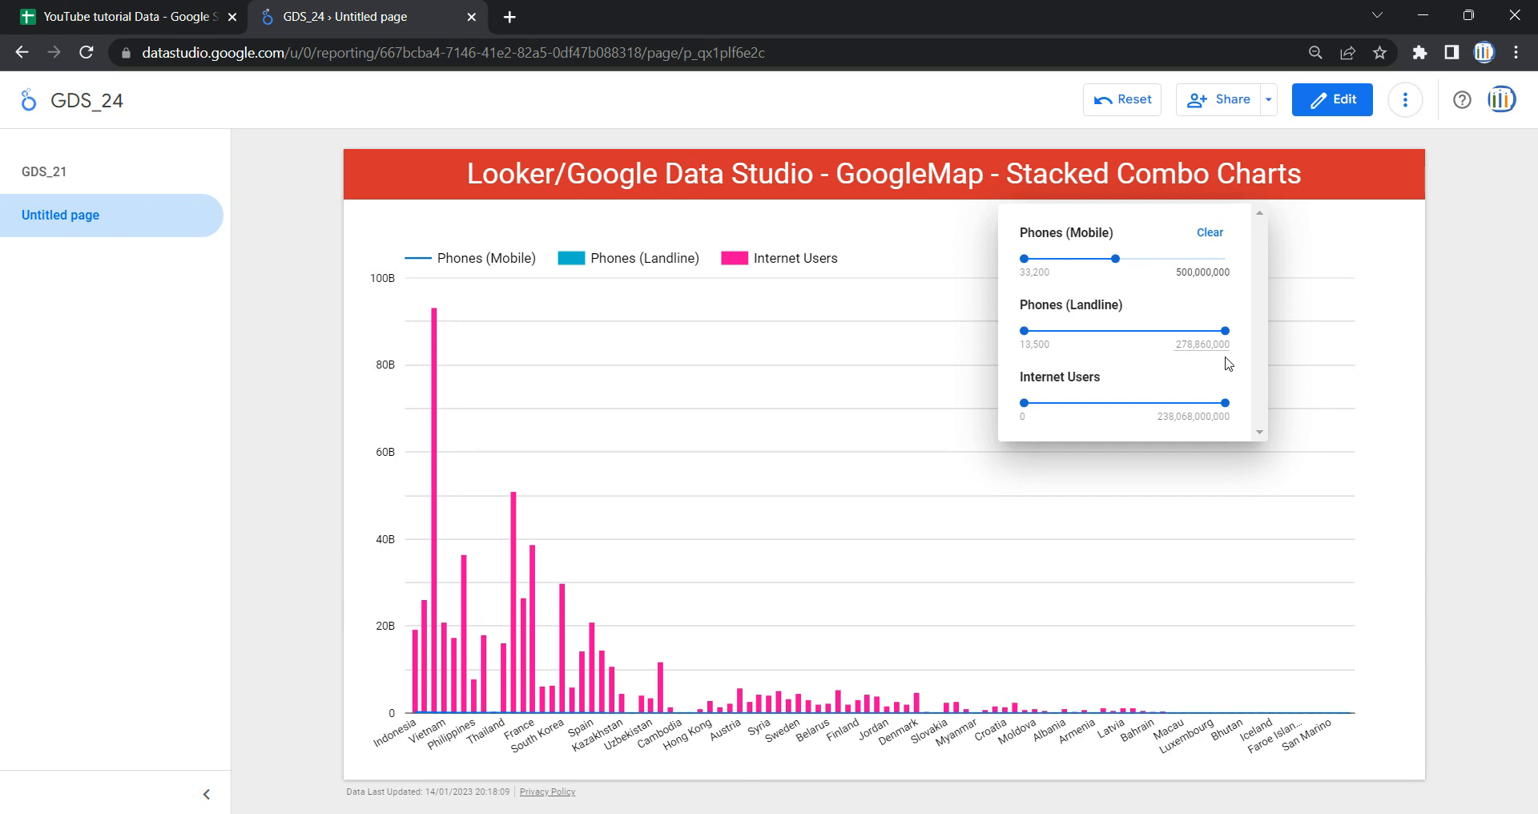
left_click_drag(1225, 330, 1104, 330)
left_click_drag(1225, 402, 1143, 402)
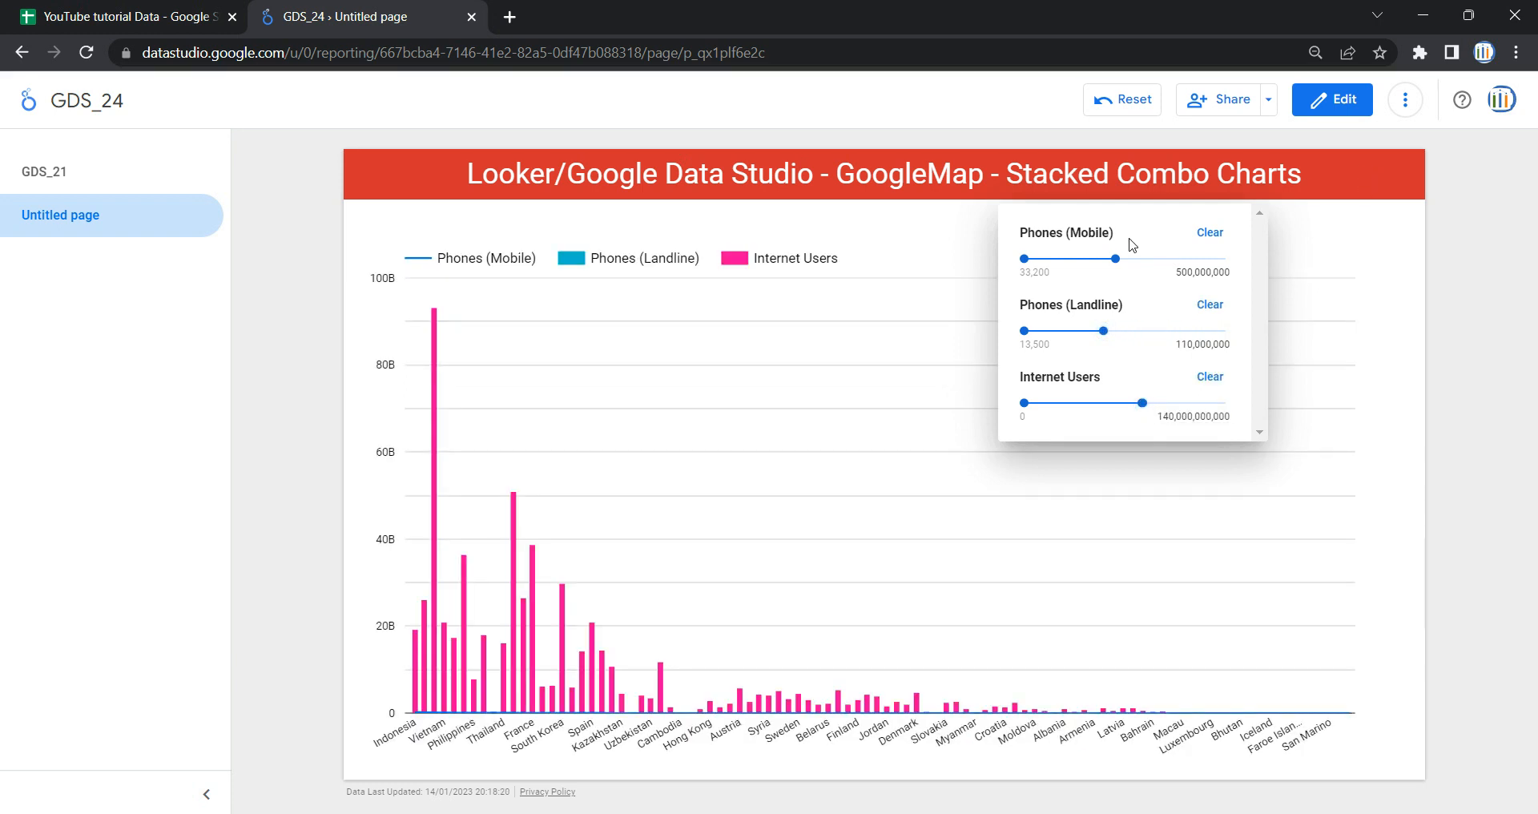
Step: Clear the slider limits on all three metrics and return the report to edit mode
left_click(1214, 233)
left_click(1212, 304)
left_click(1214, 378)
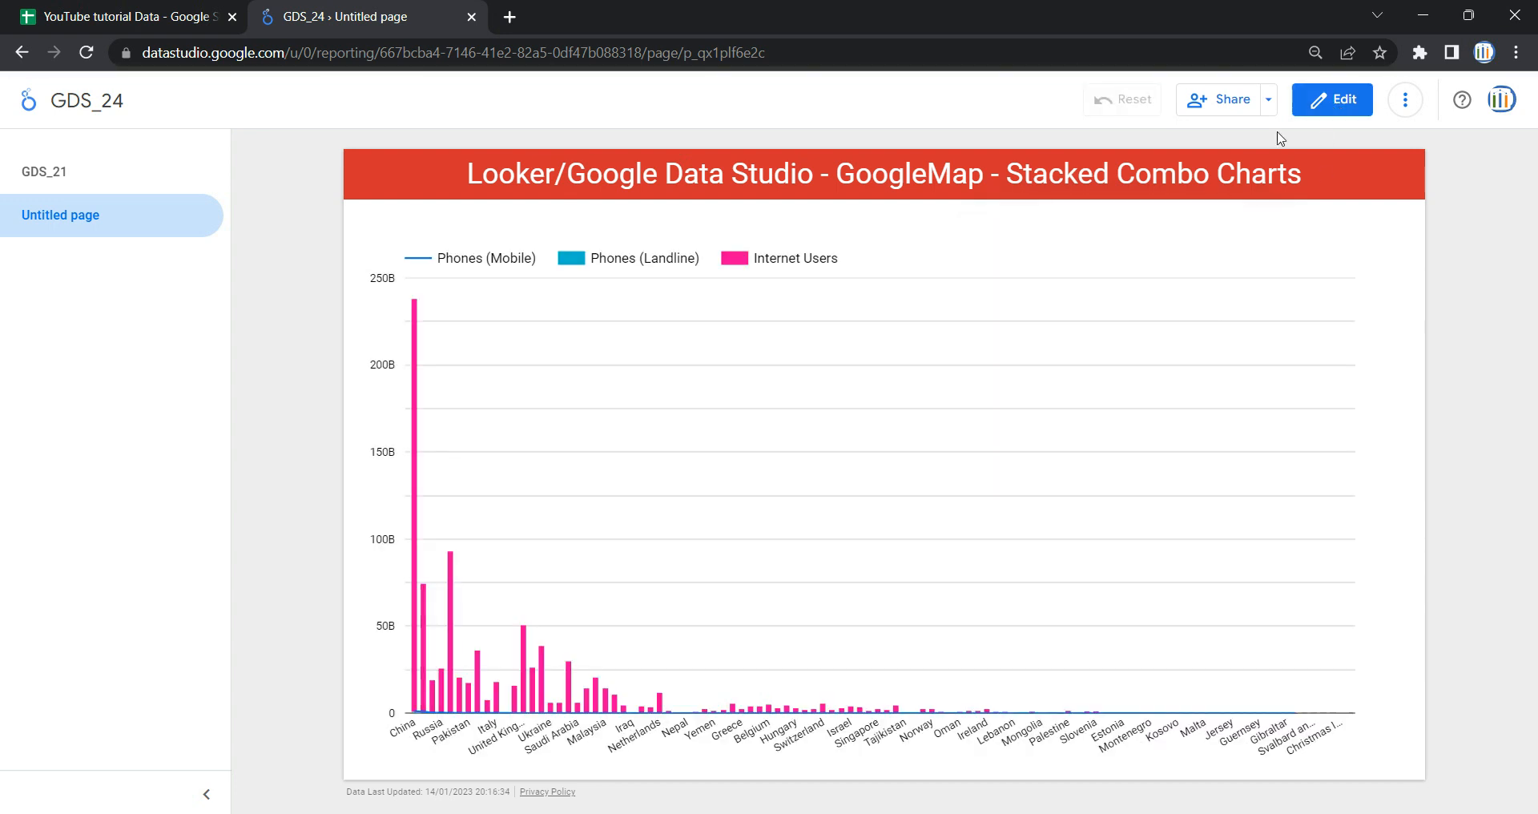
left_click(1331, 99)
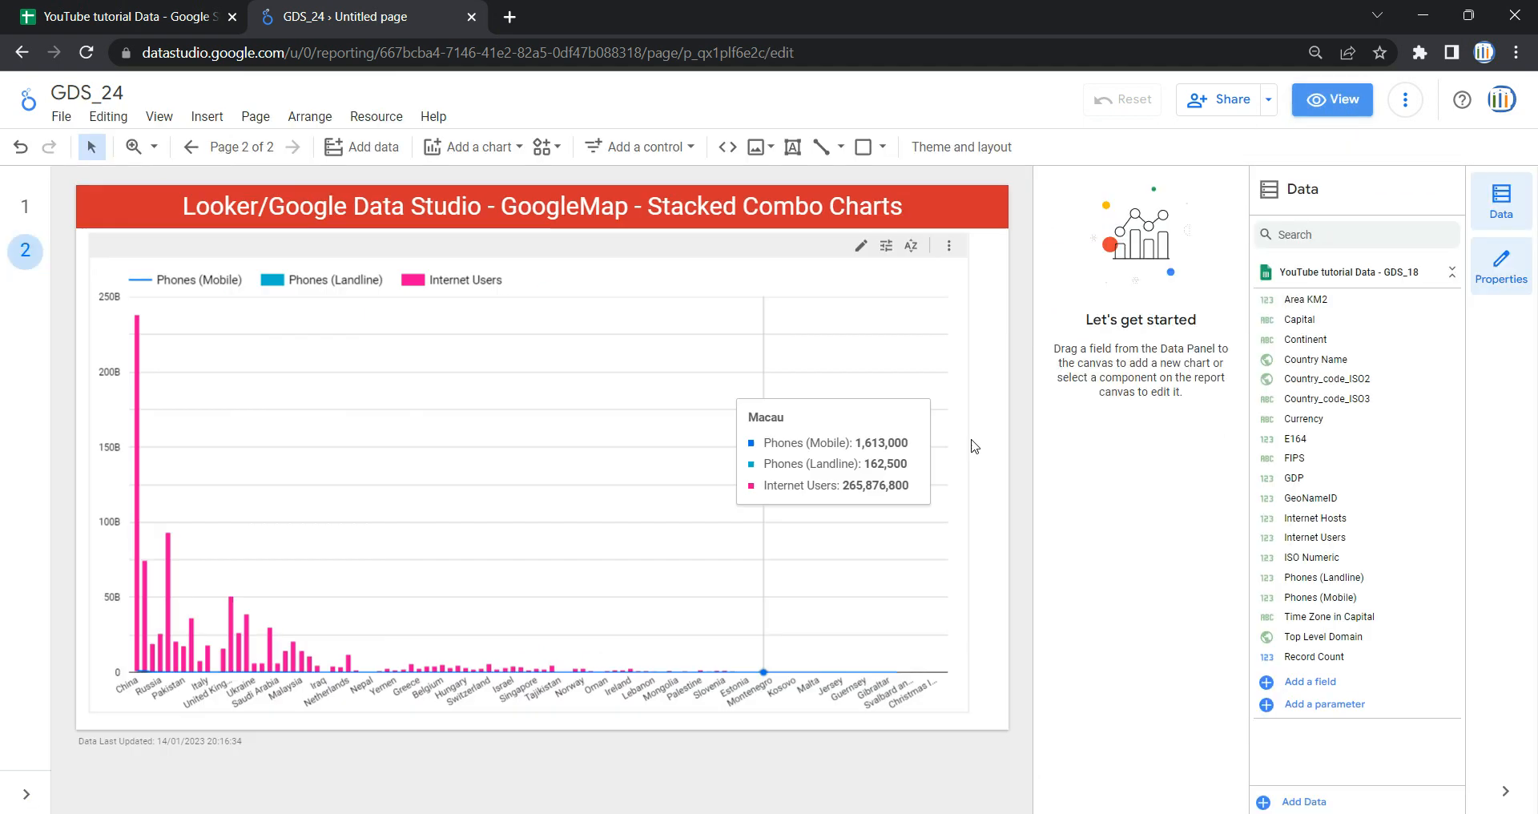
Step: Set the combo chart's sort field to Country Name
left_click(971, 296)
scroll(1197, 520, "down", 2)
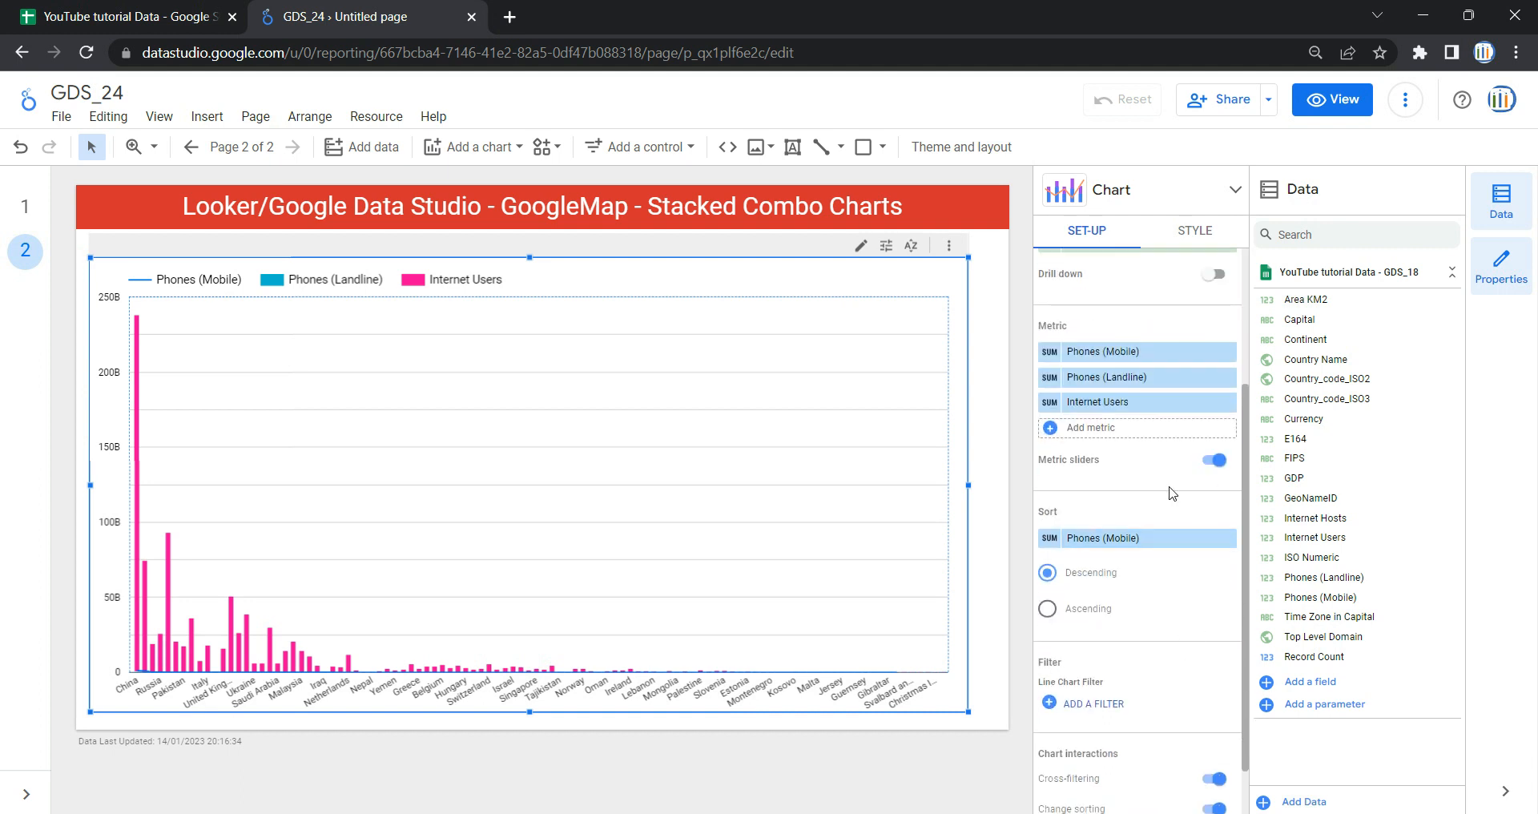
scroll(1065, 519, "down", 1)
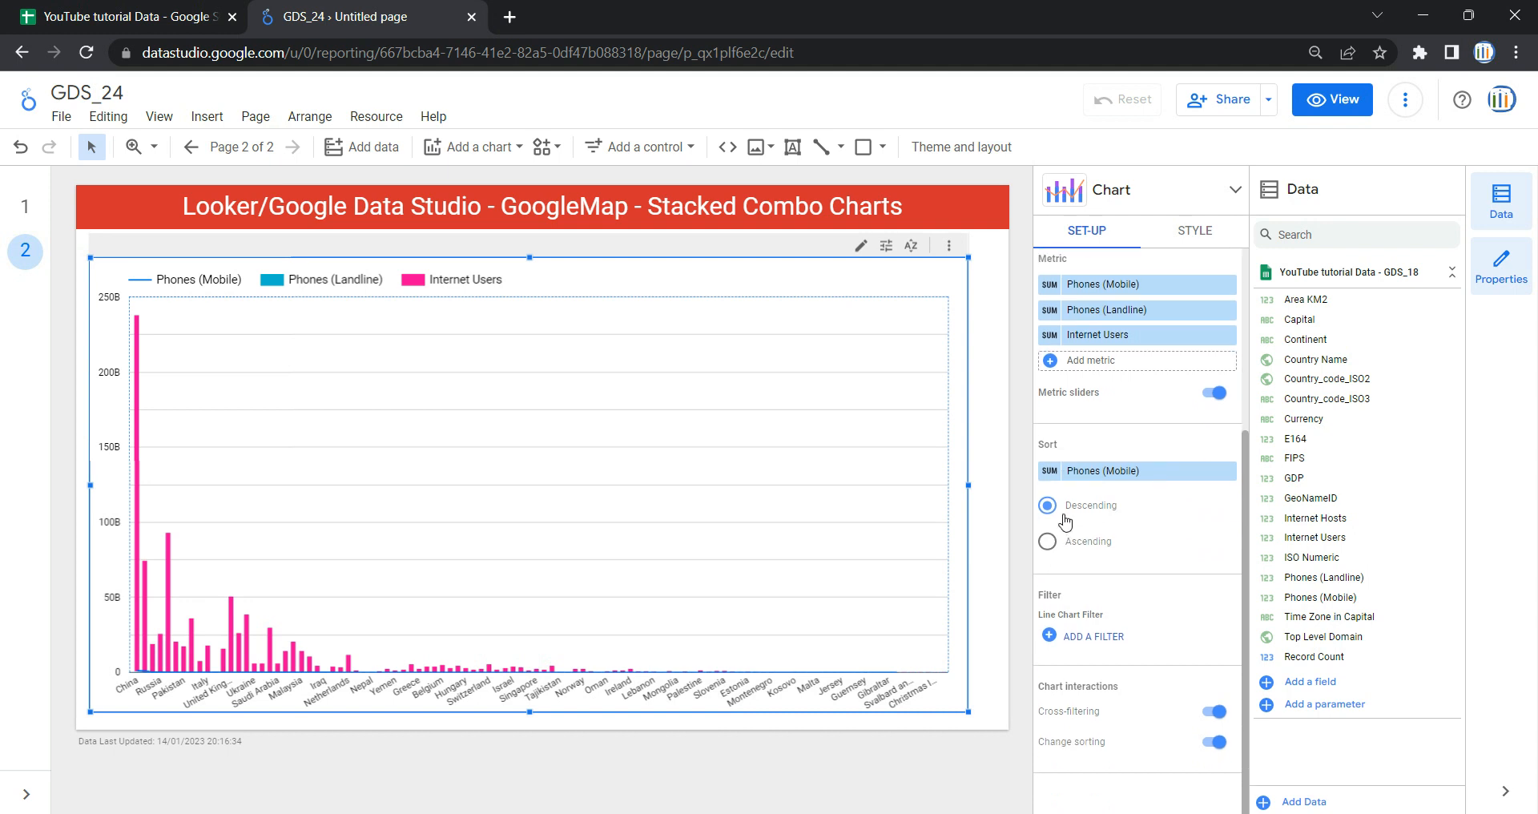
left_click(1138, 473)
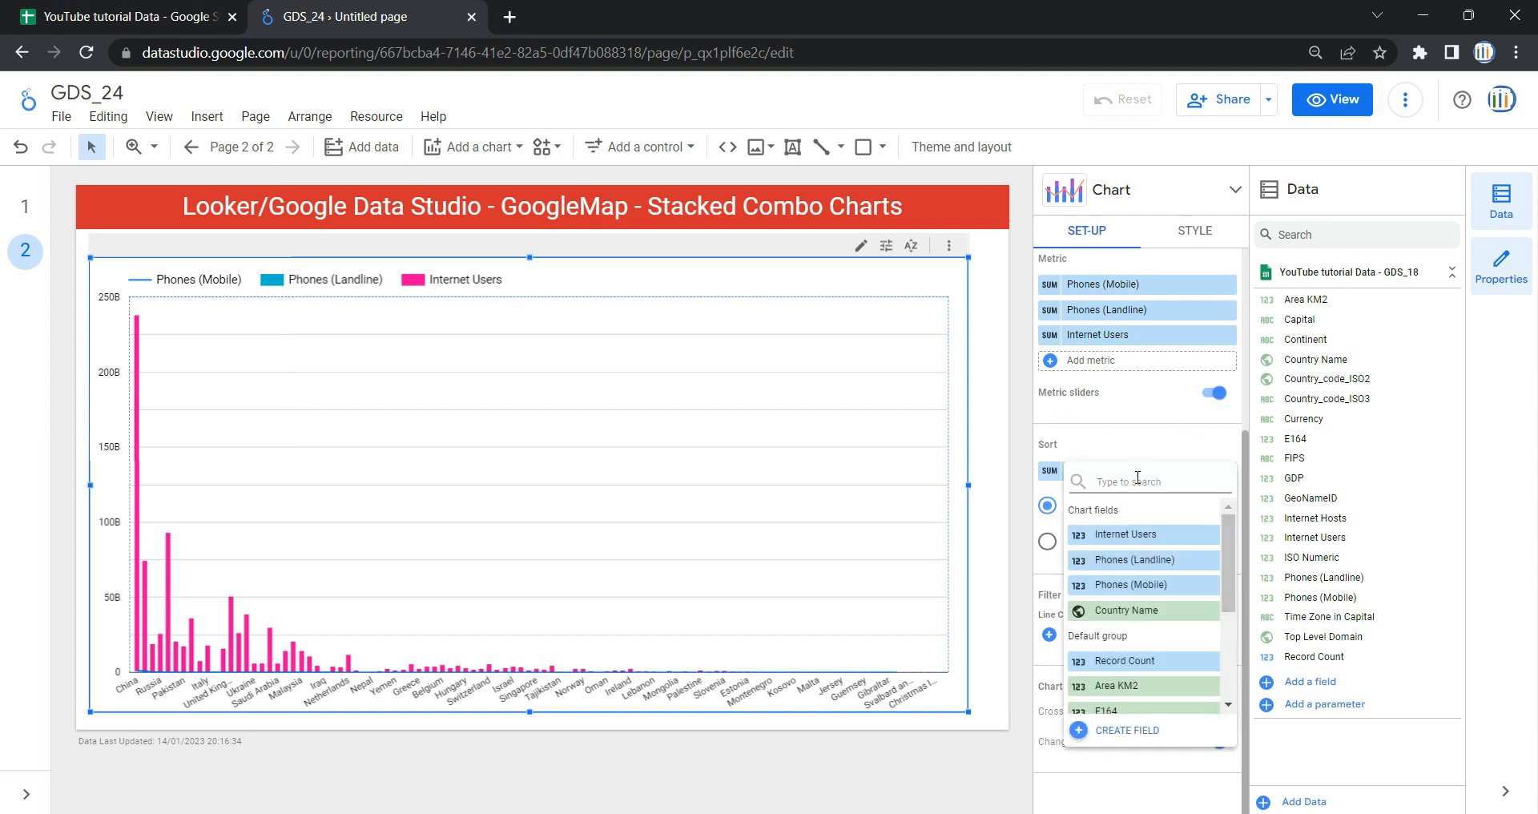
left_click(1162, 611)
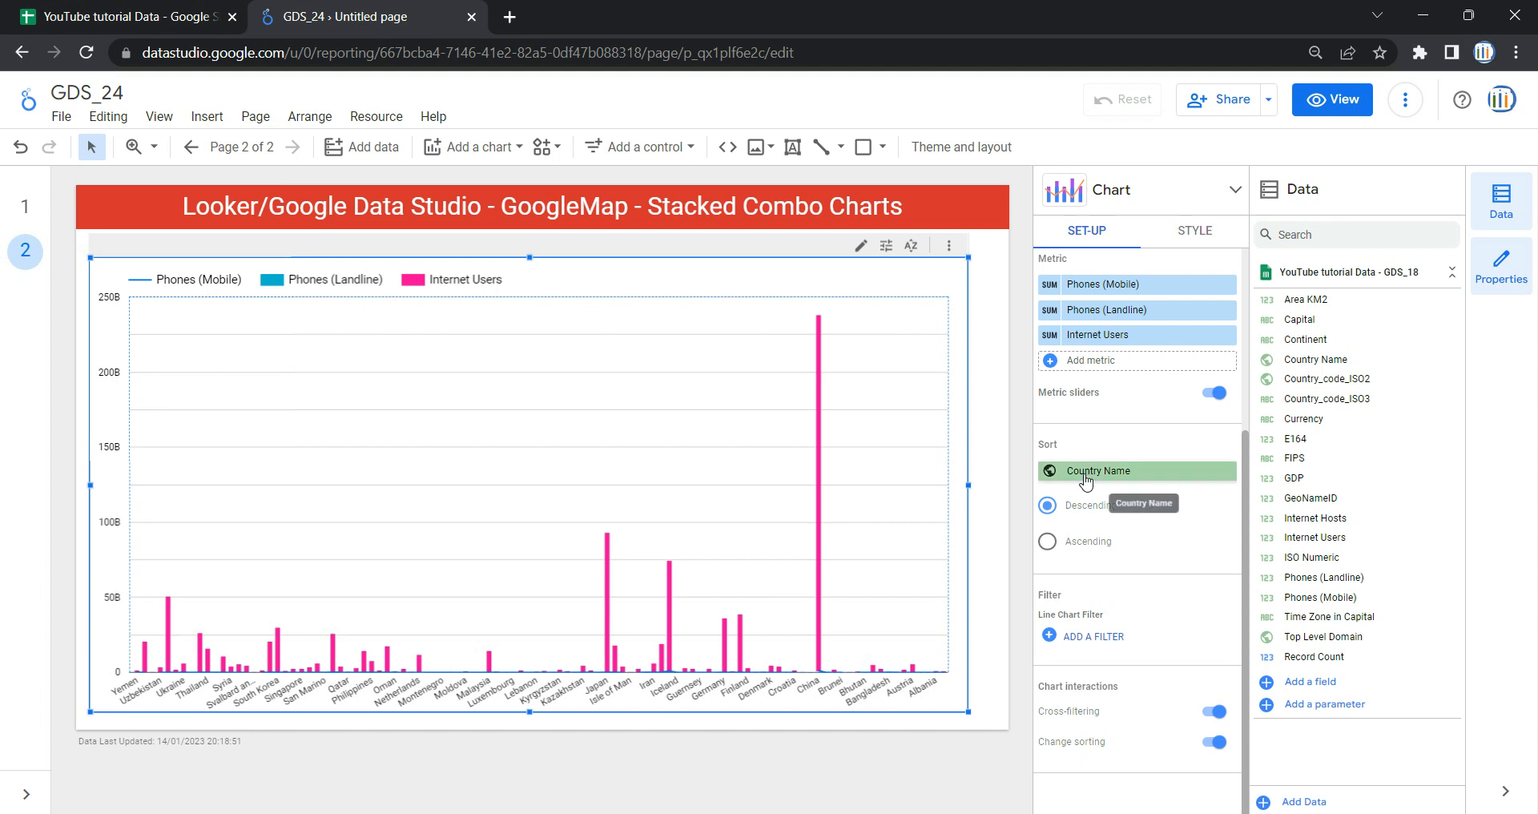
Step: Sort the combo chart by Phones (Mobile) in ascending order
left_click(1134, 473)
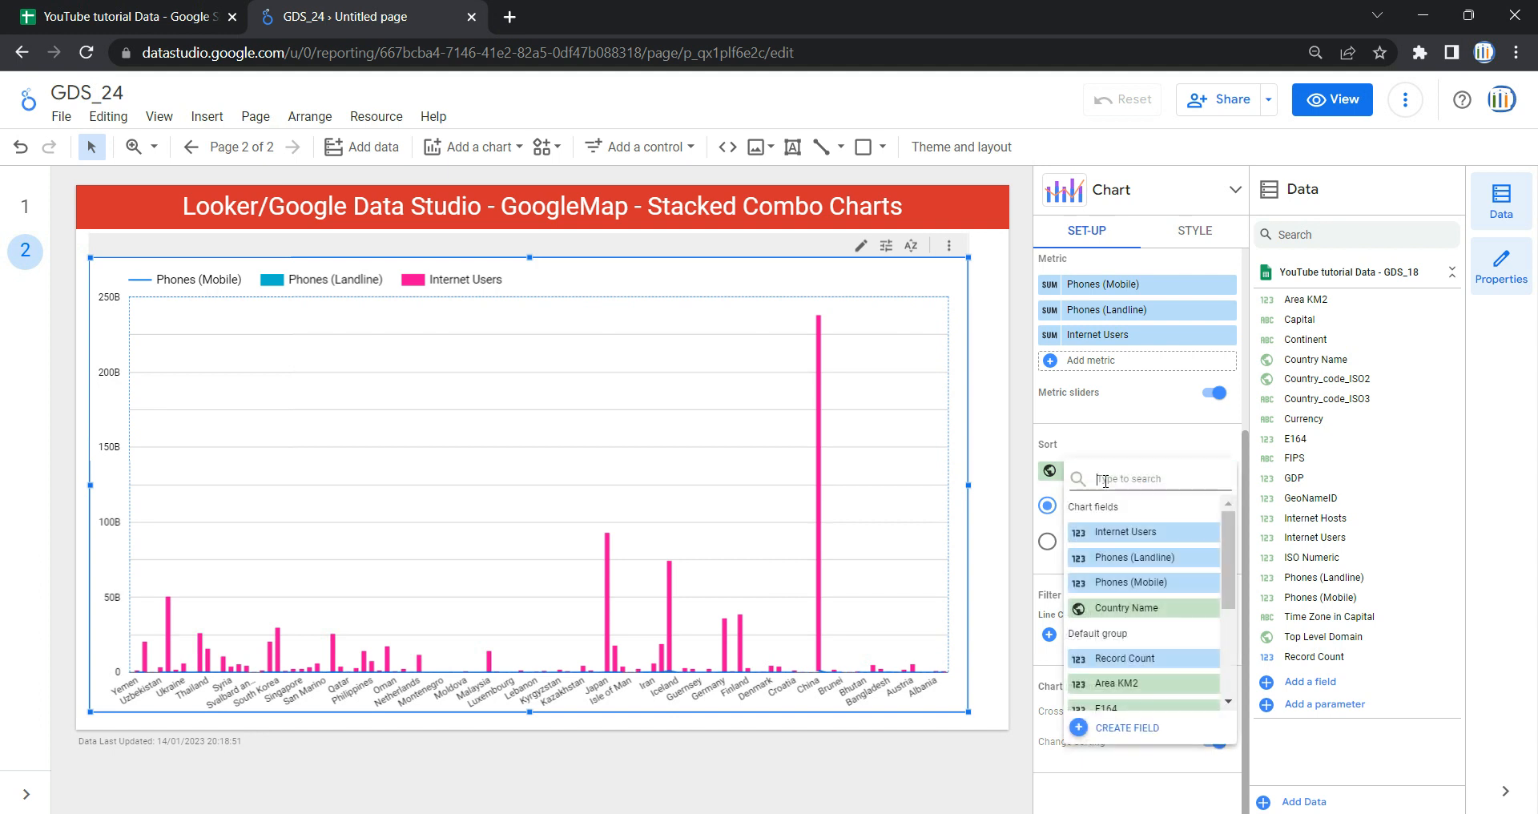
left_click(1141, 581)
left_click(1085, 543)
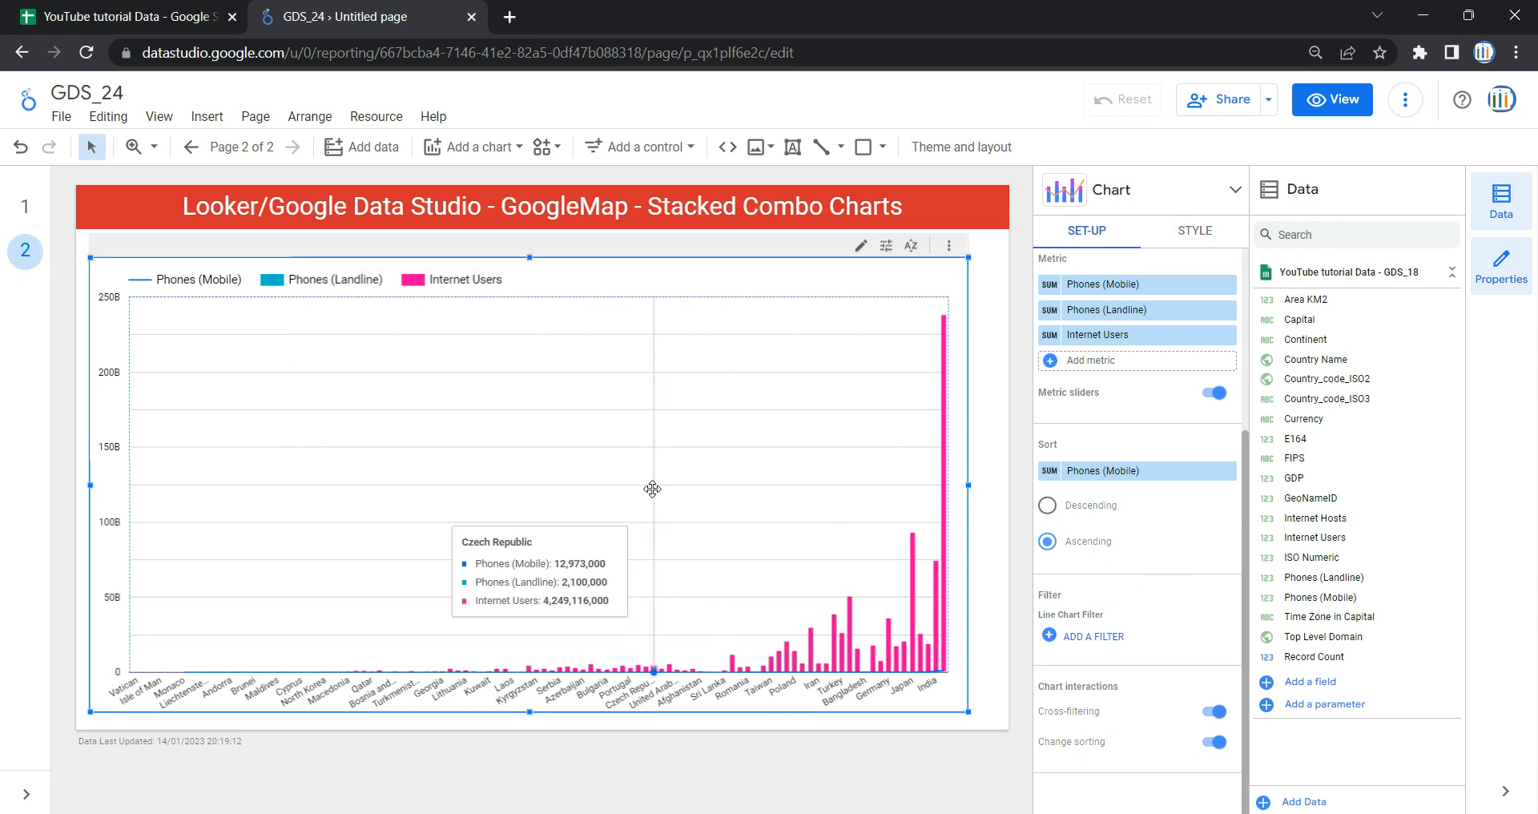
Step: Start a new chart filter and name it Filter_India
left_click(1096, 641)
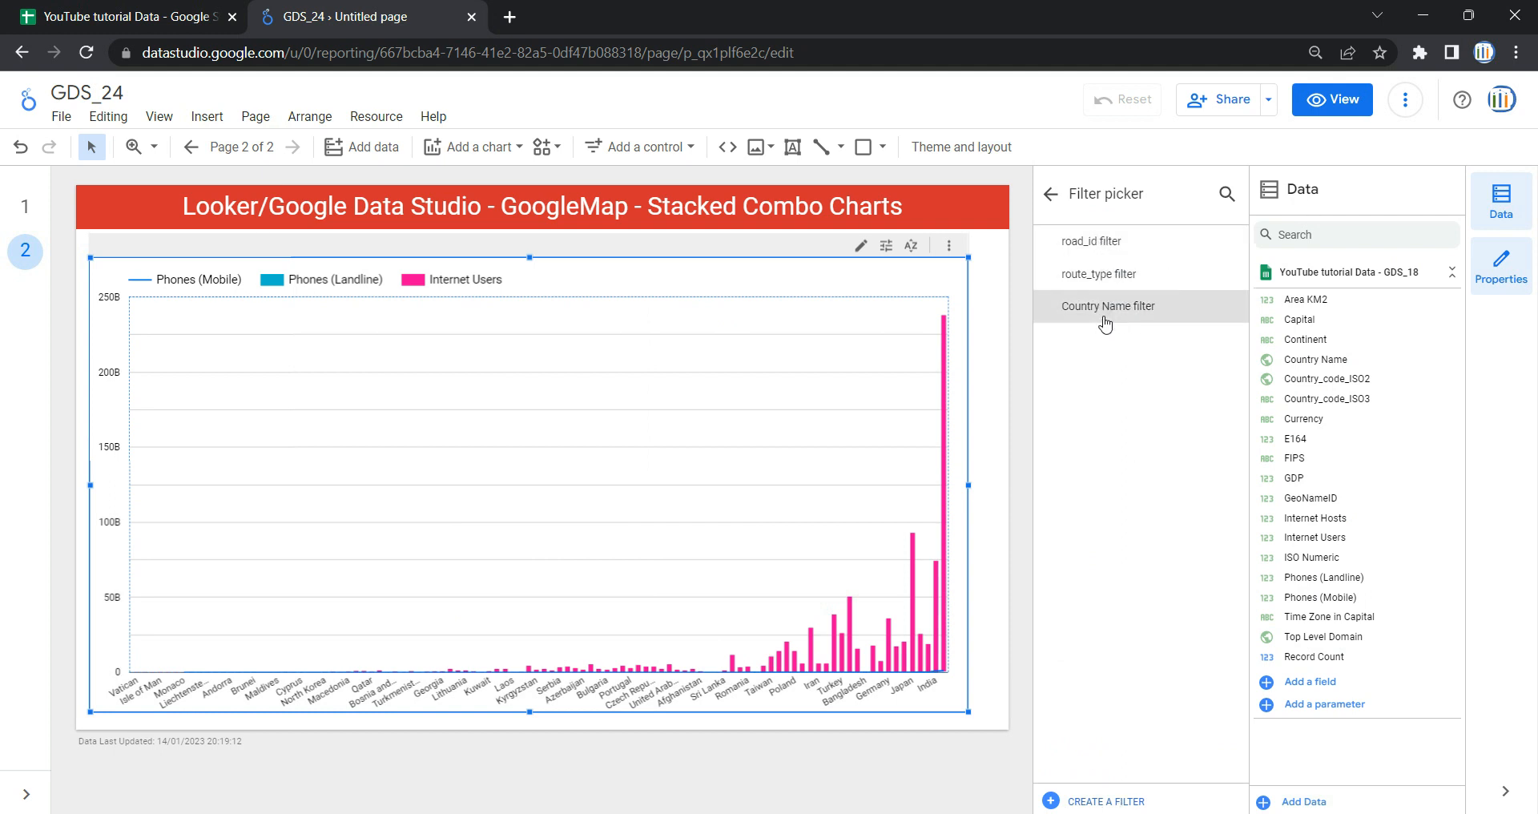
left_click(1095, 802)
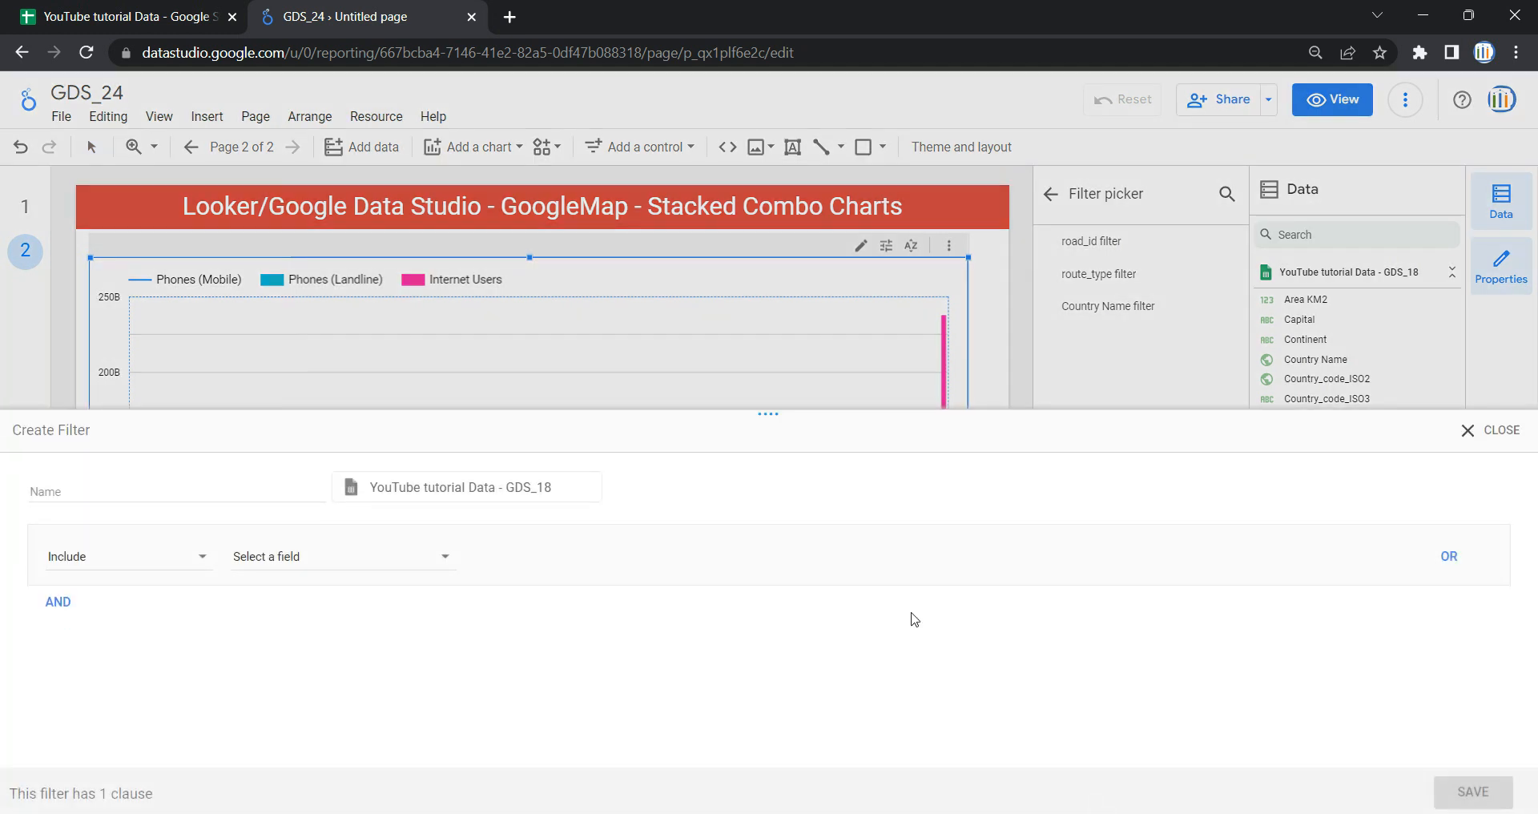
left_click(302, 481)
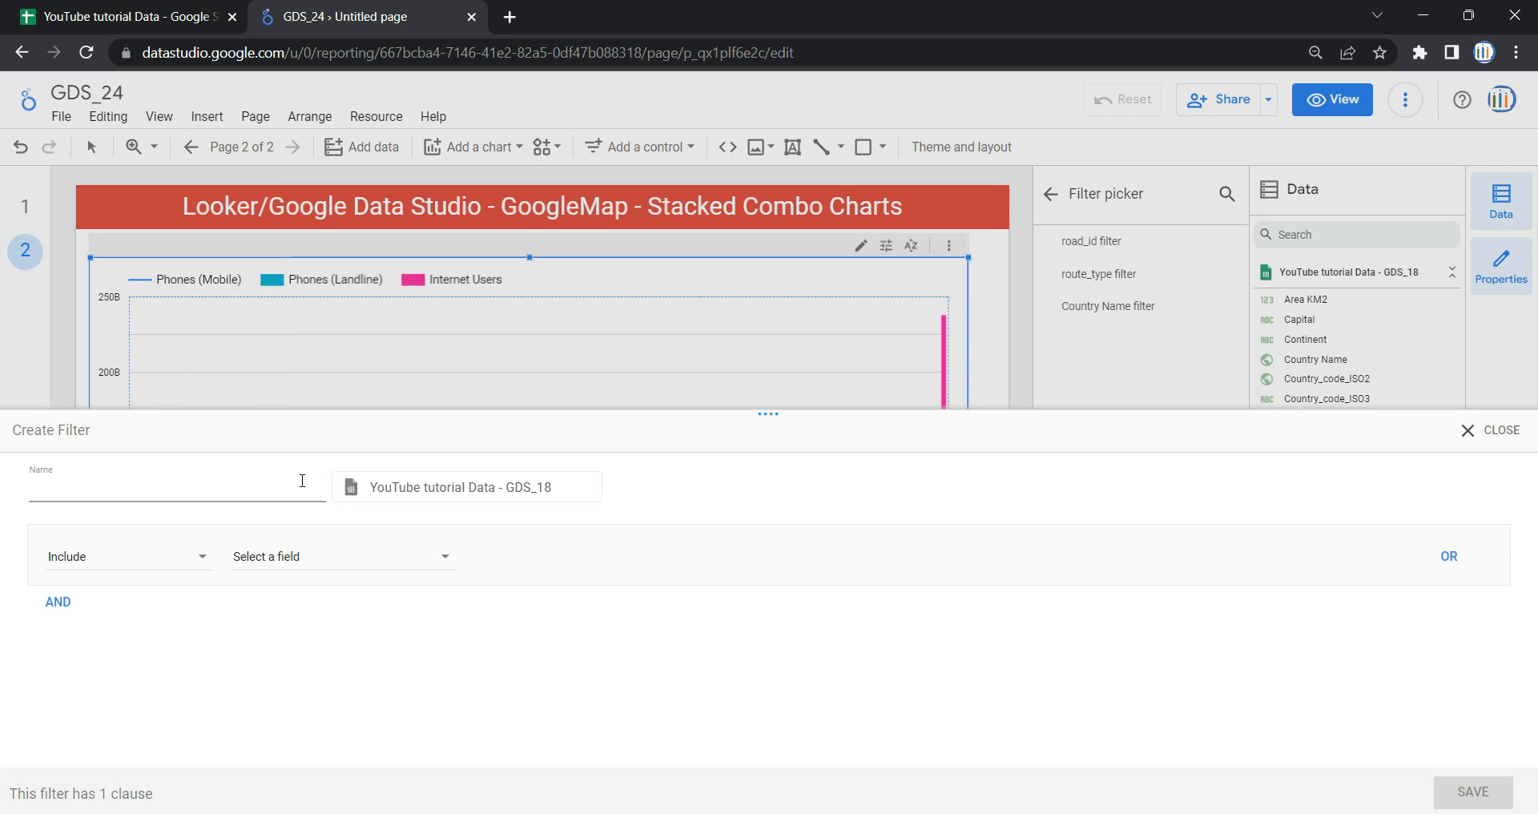
type("Filter_India")
Step: Set the filter to exclude records whose Country Name is equal to India, and save it
left_click(132, 562)
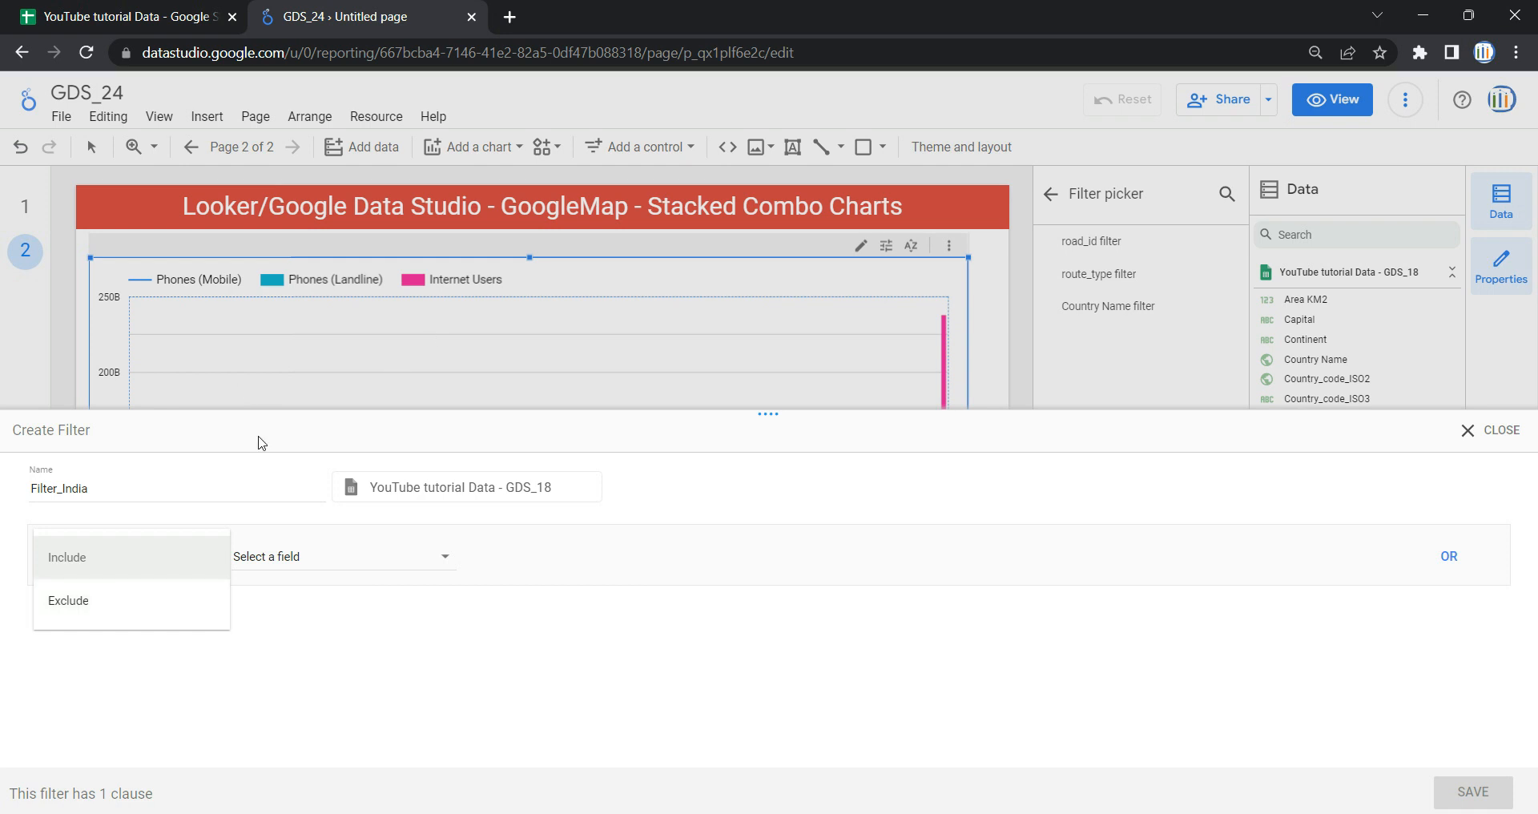
left_click(95, 610)
left_click(402, 567)
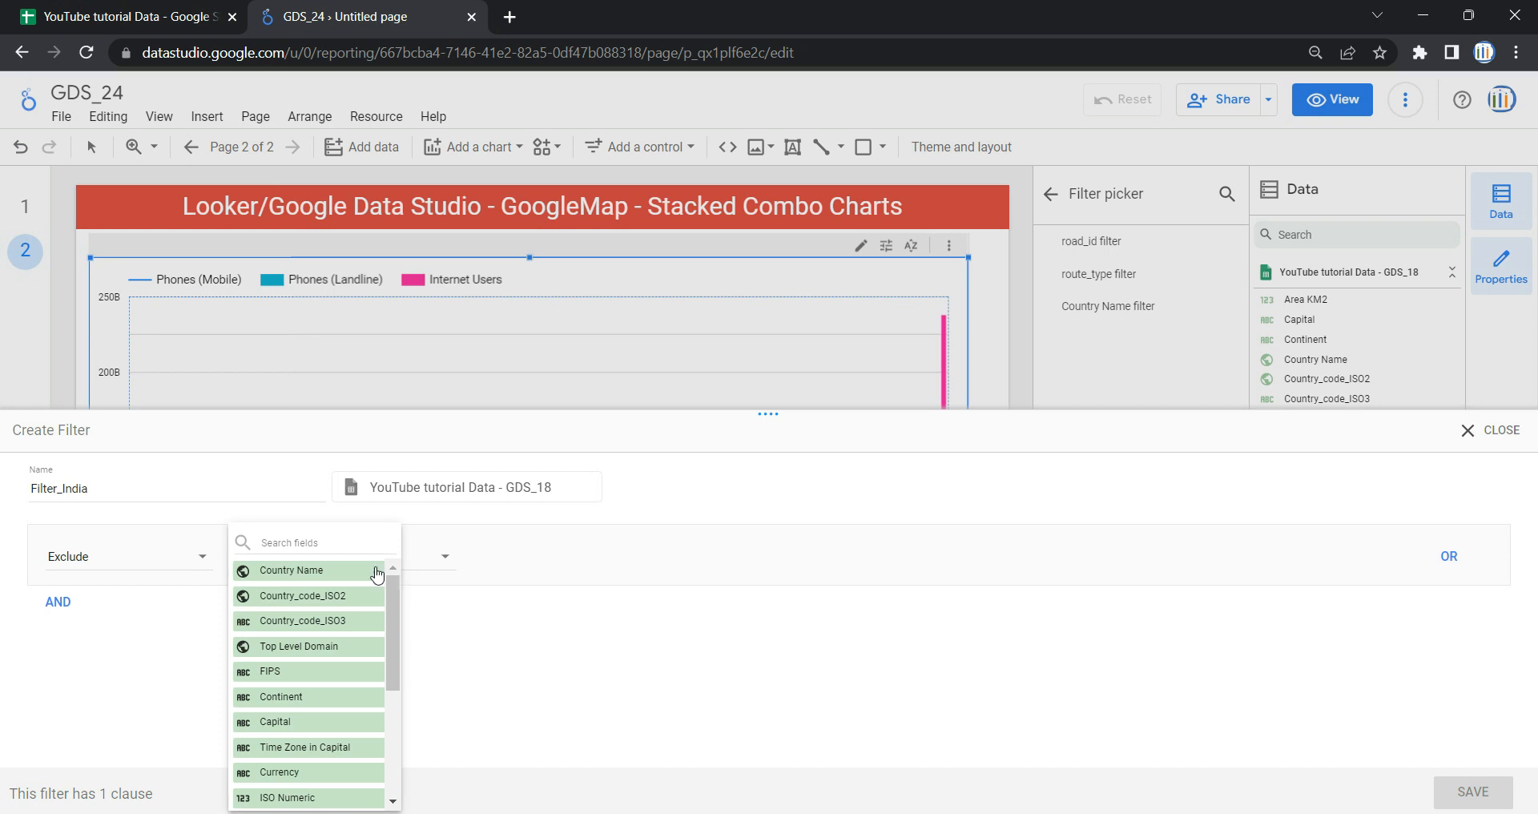
left_click(285, 574)
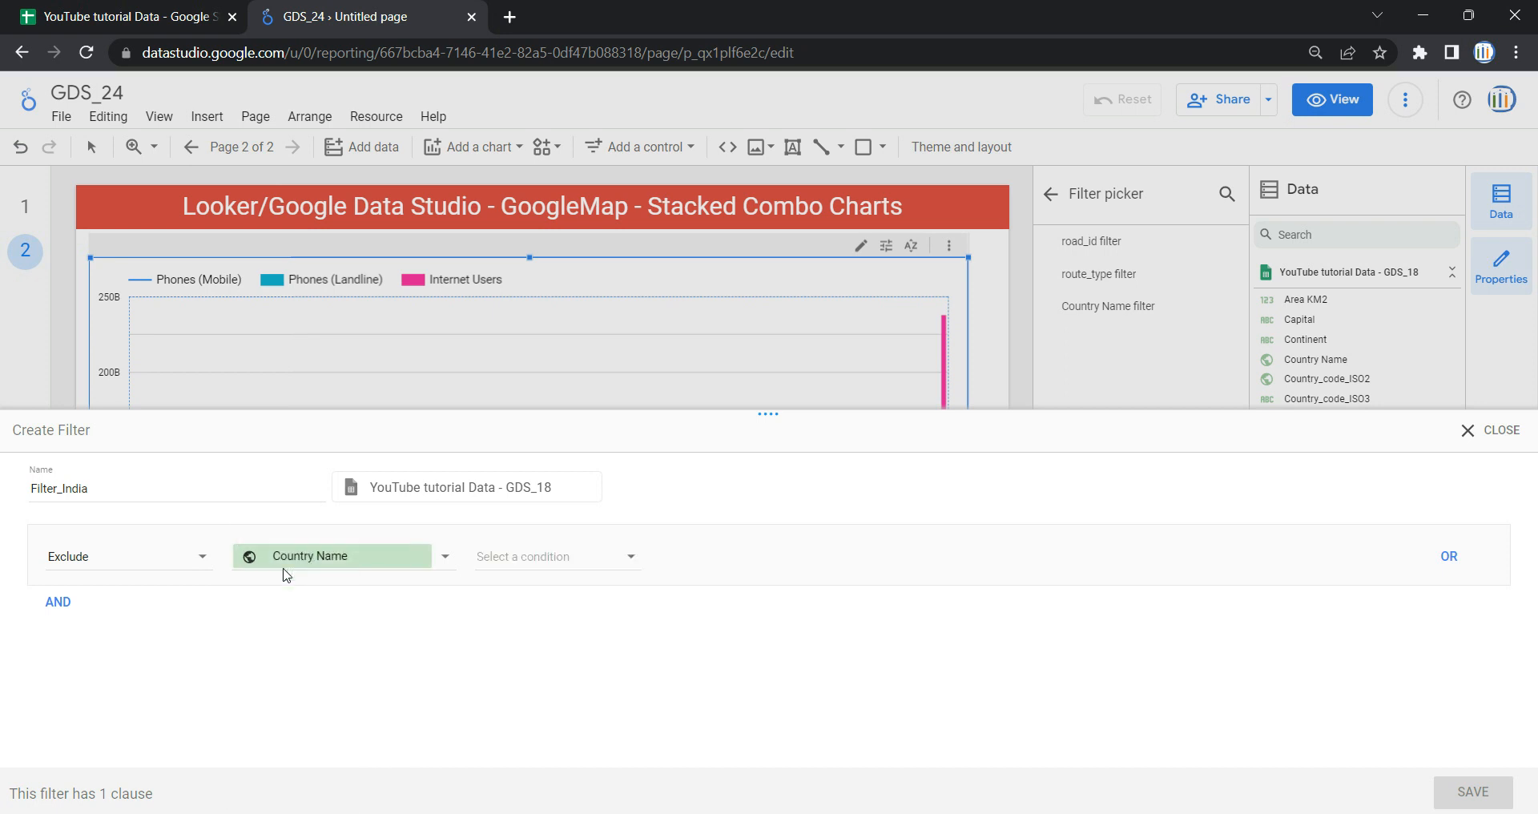
left_click(550, 561)
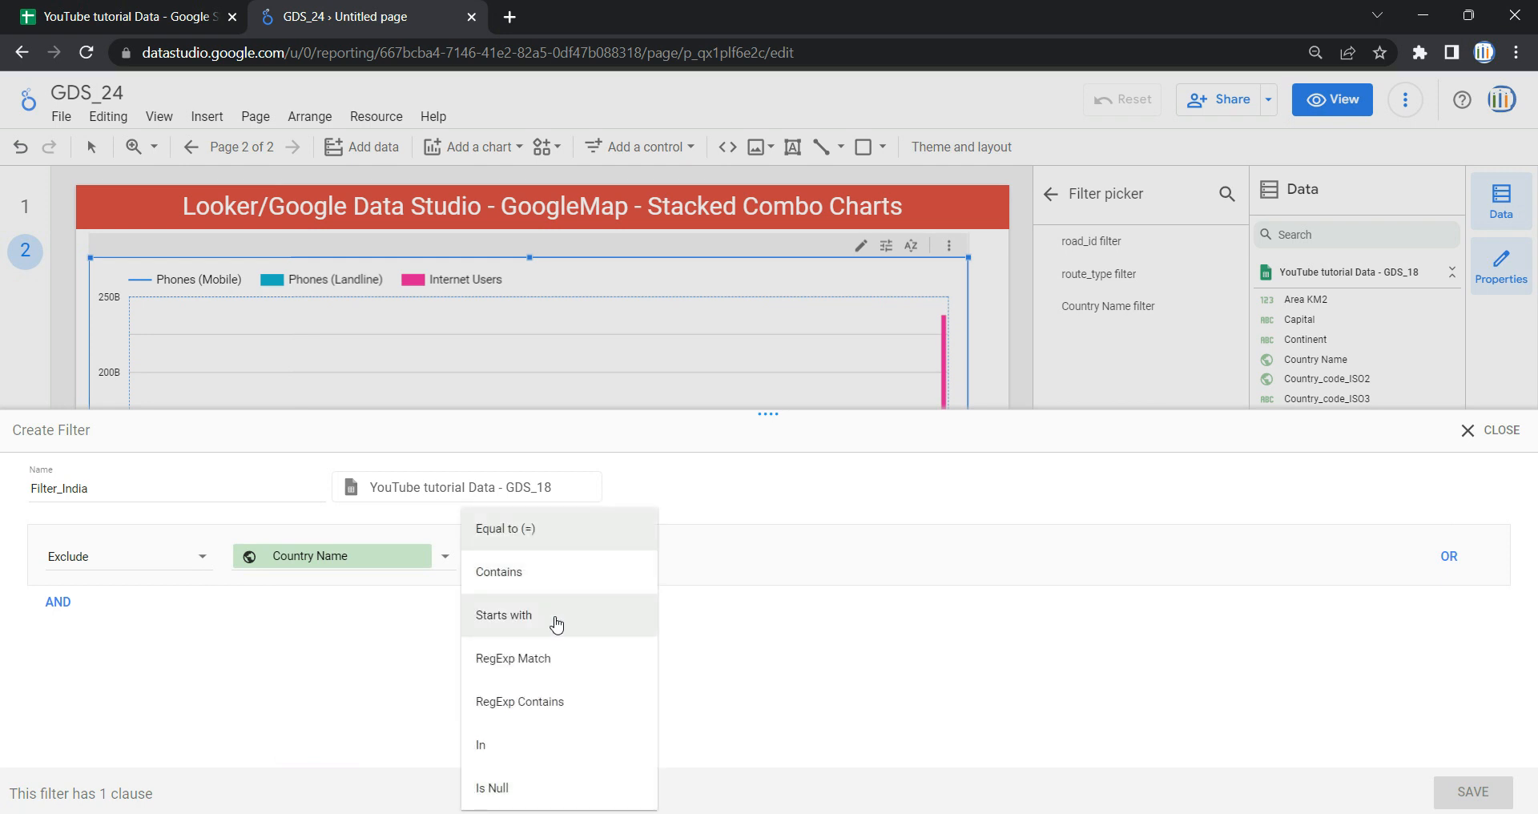
left_click(545, 535)
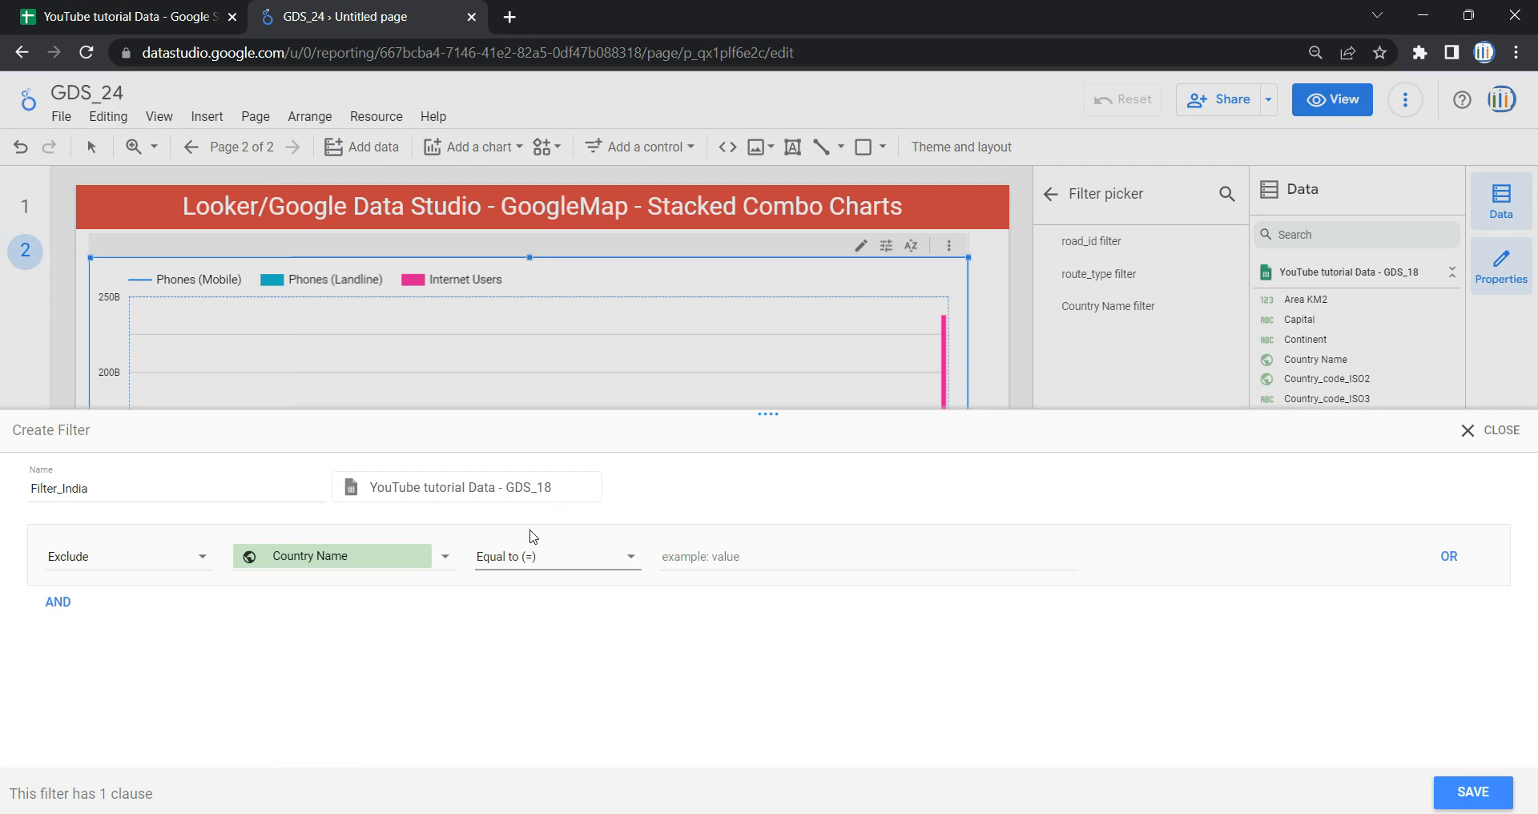
left_click(810, 555)
type("India")
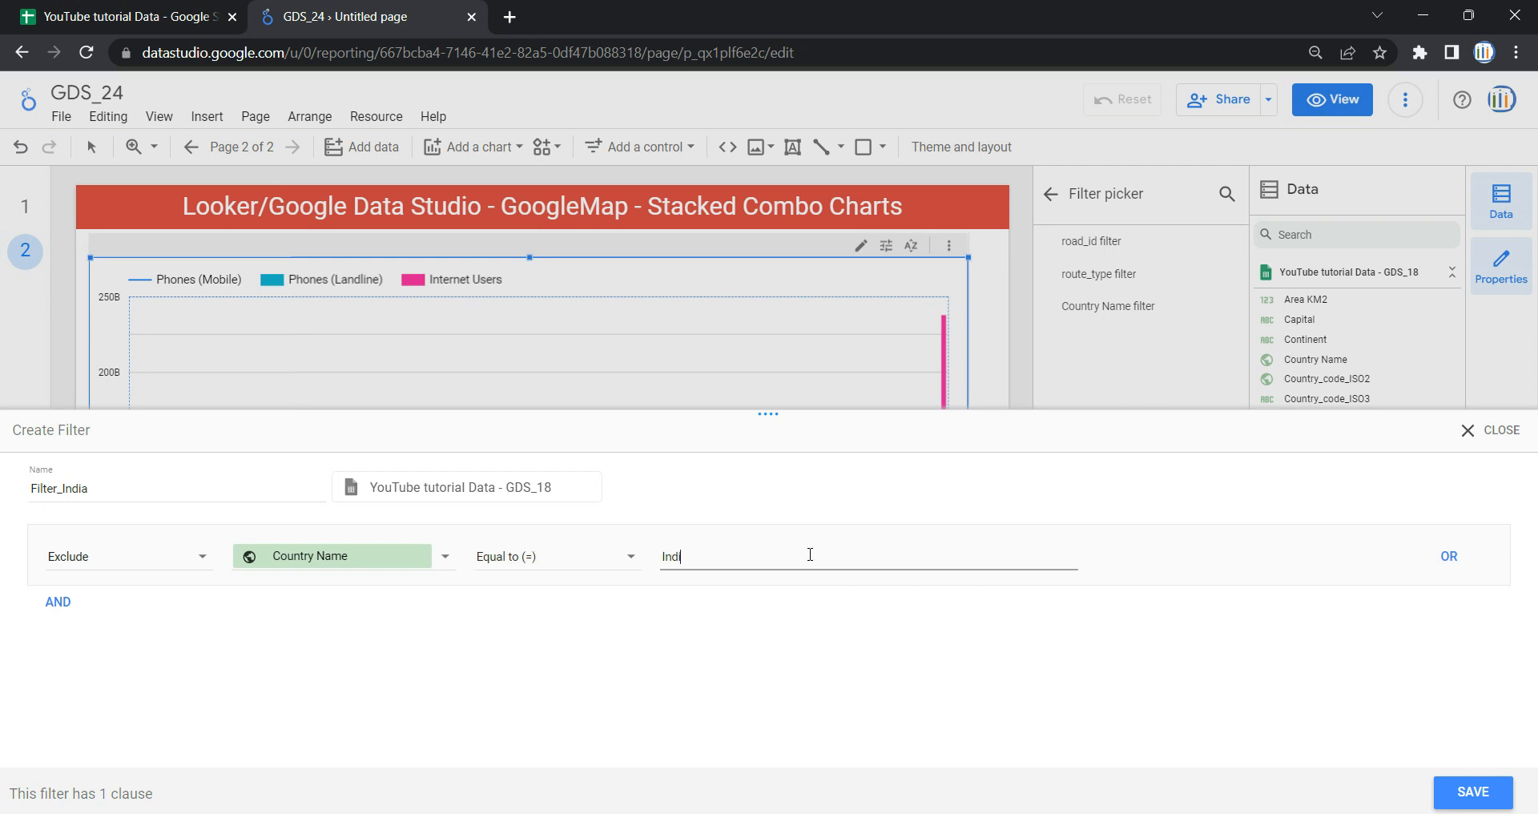
left_click(1492, 793)
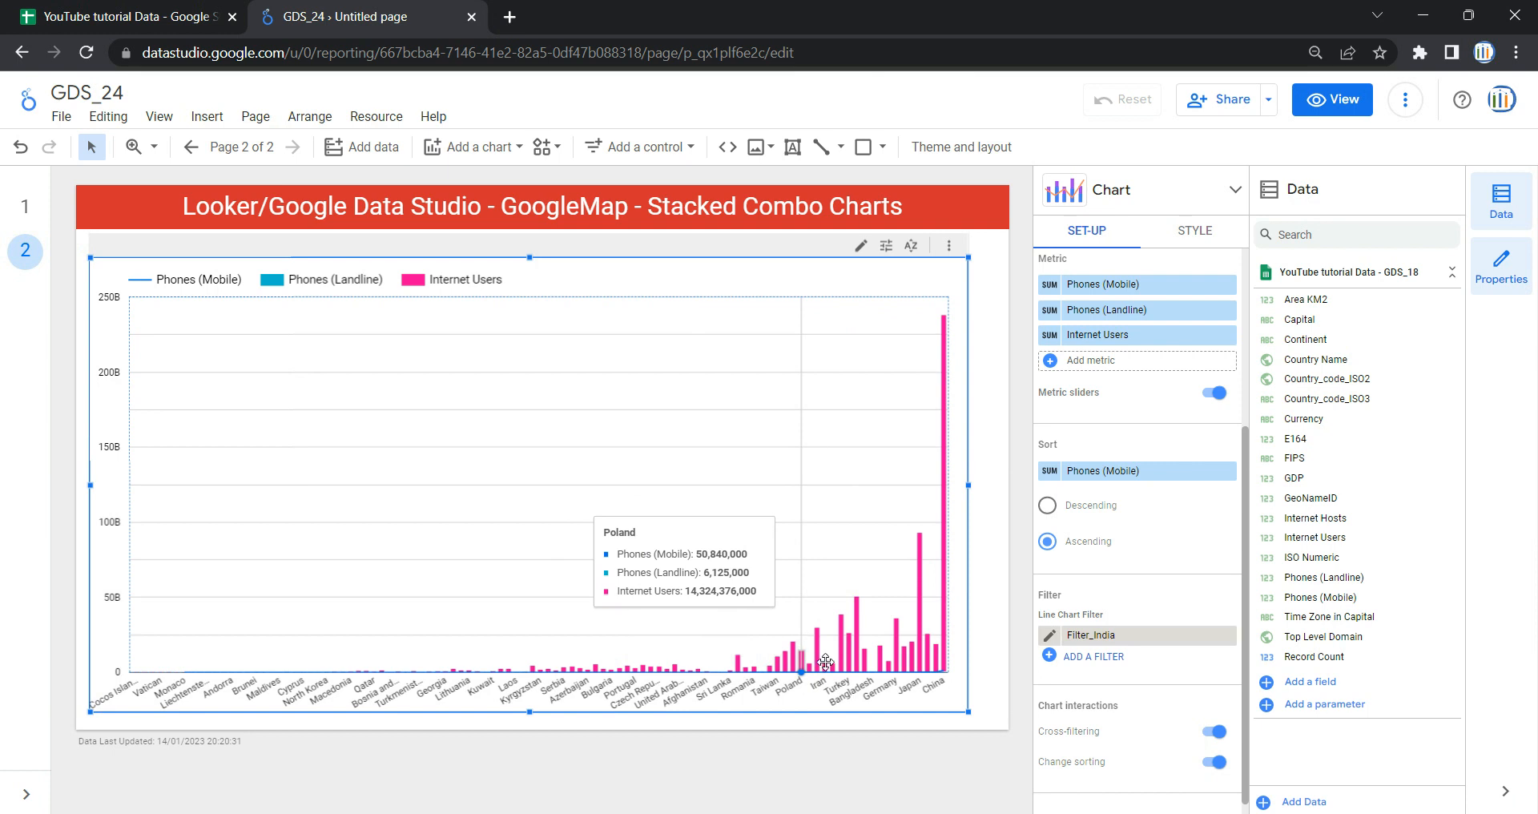
Step: Remove Filter_India from the chart, undo the removal to compare, and remove the filter again
scroll(1069, 635, "down", 1)
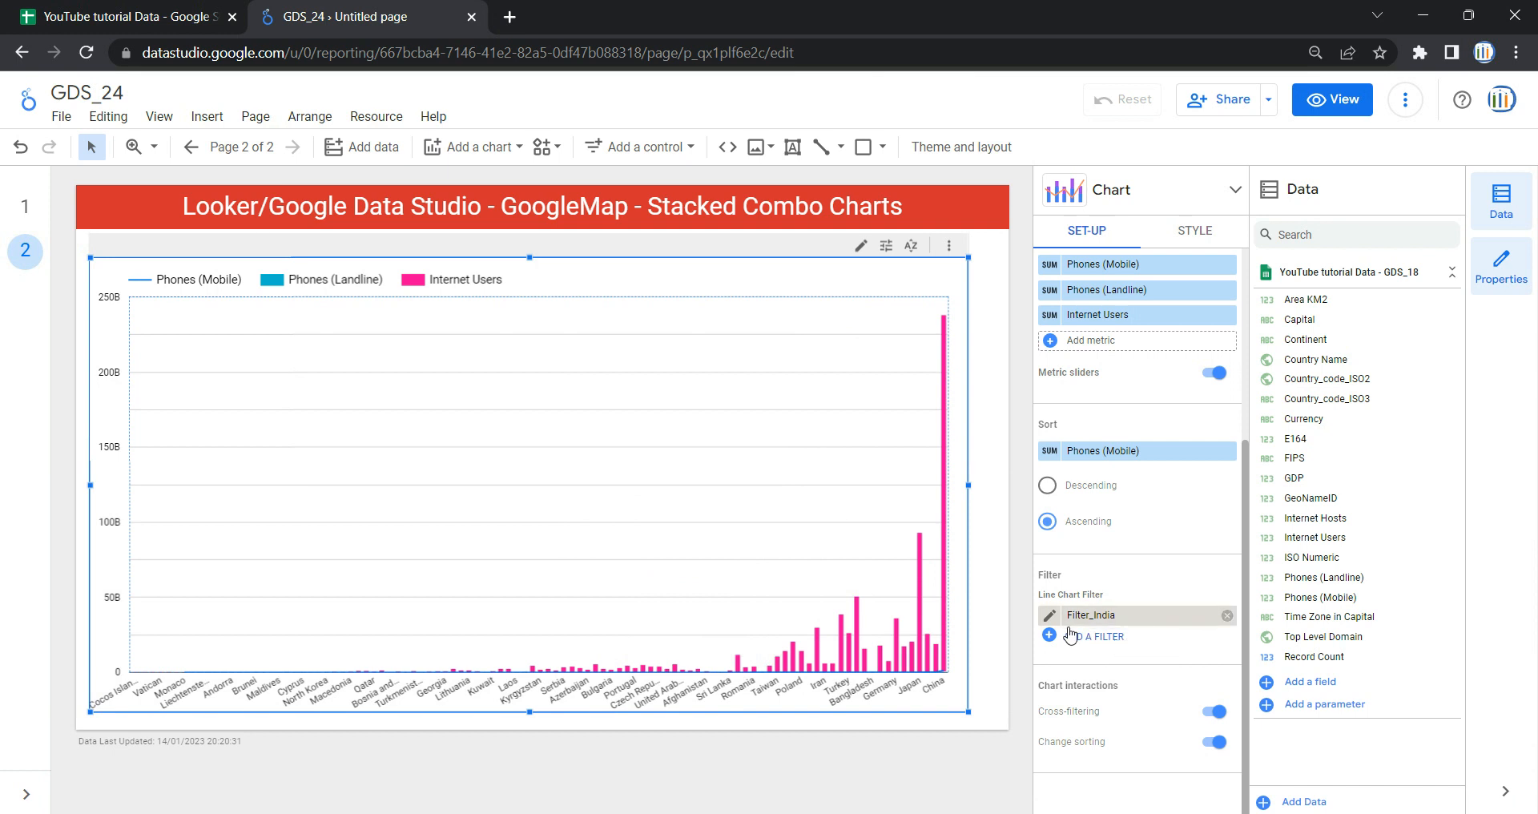
left_click(1226, 615)
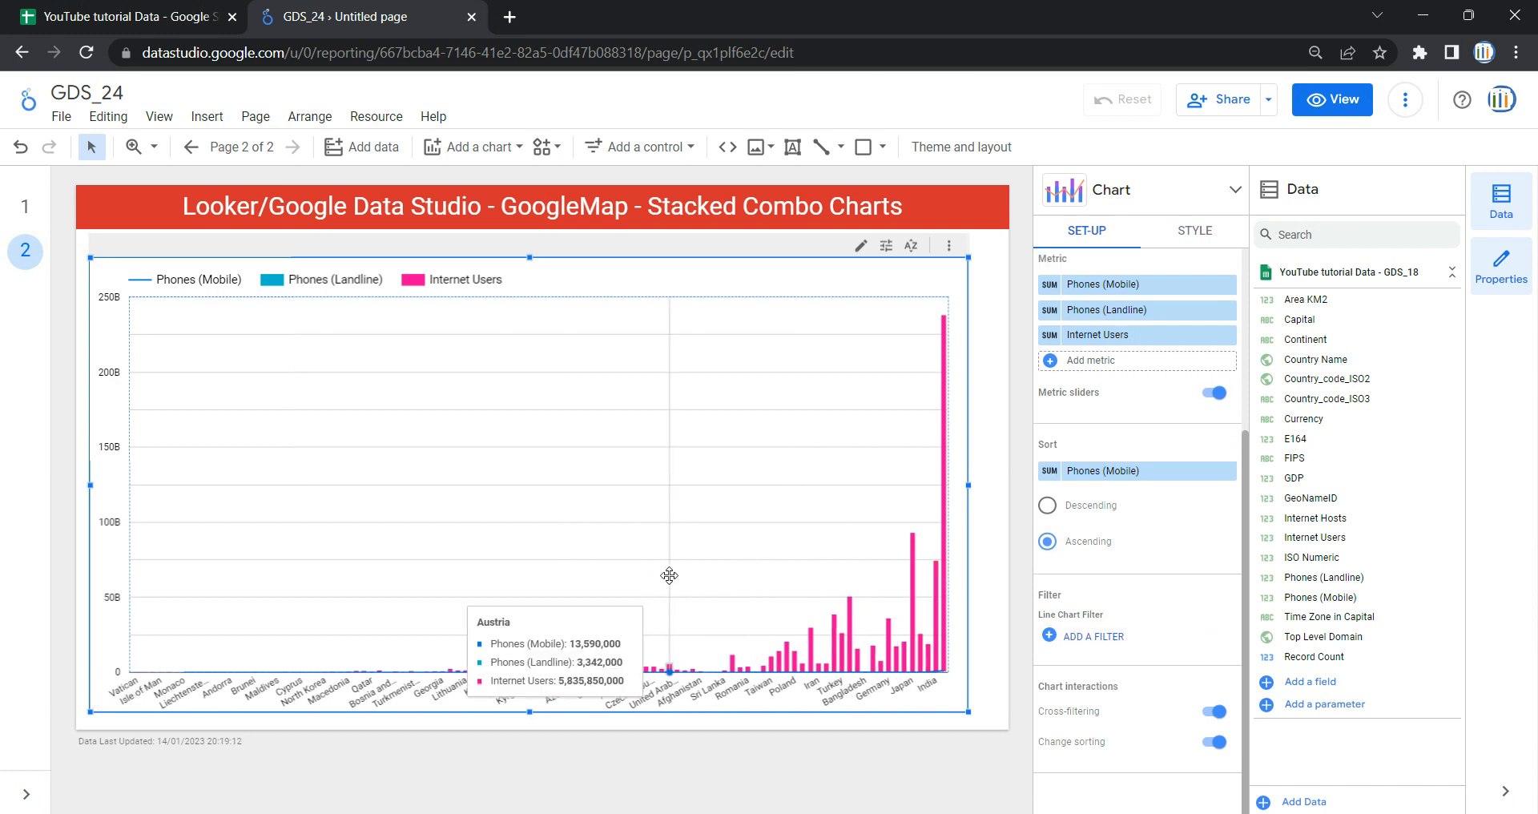
left_click(21, 147)
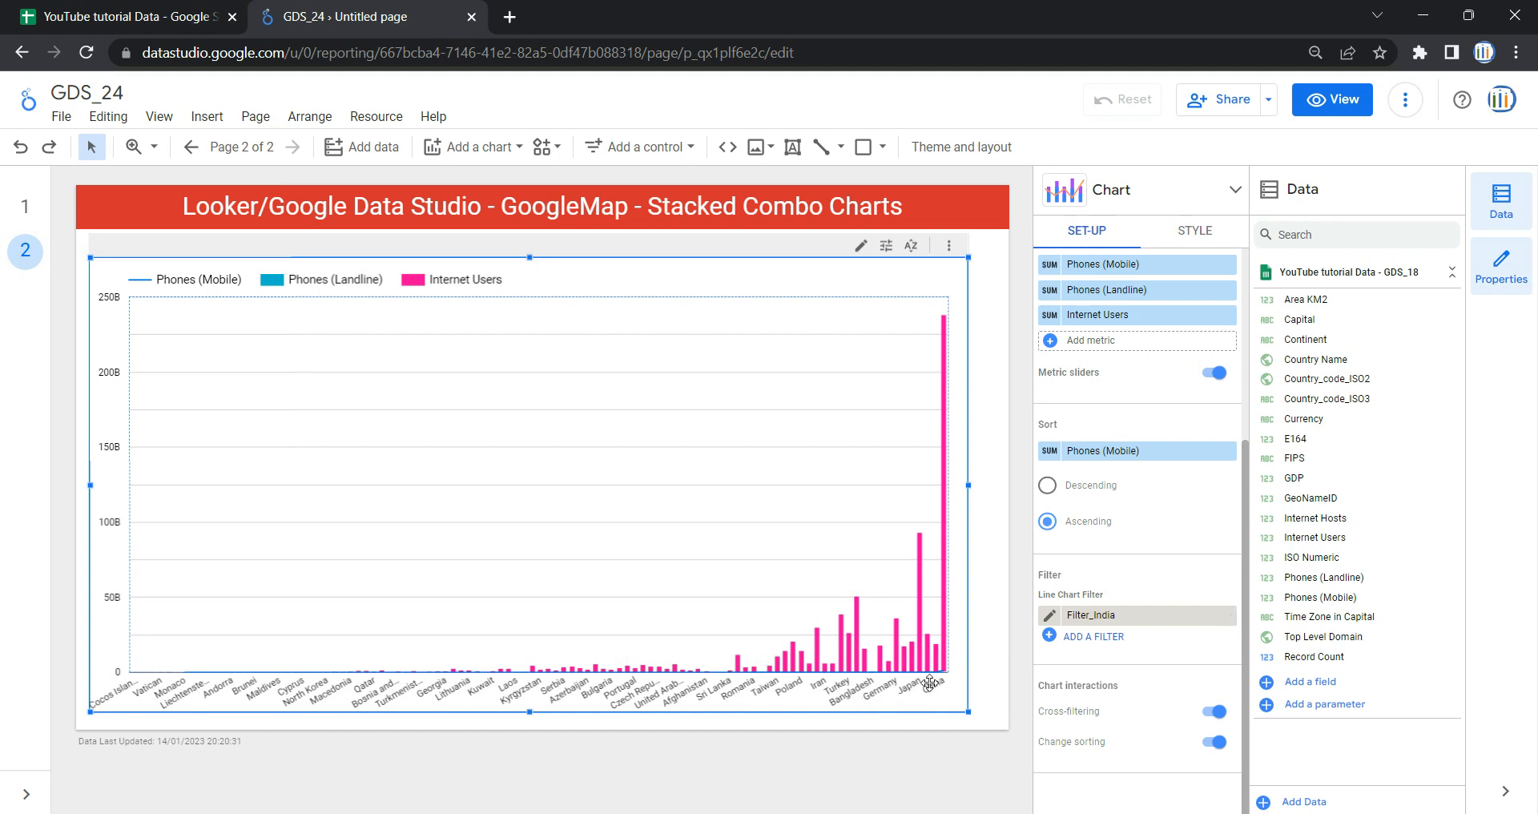
left_click(1227, 616)
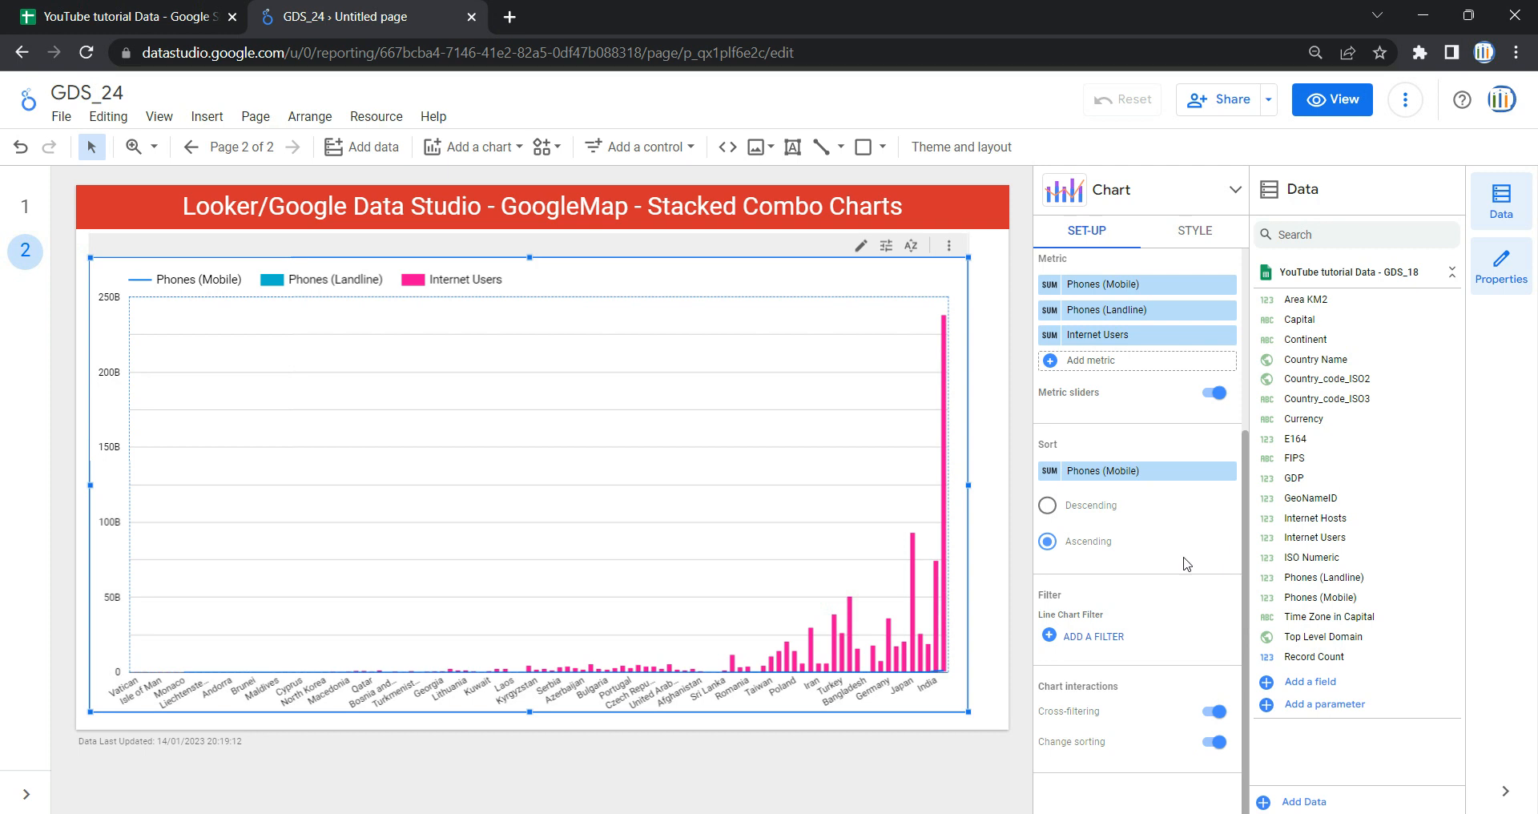
Step: Change series no. 1, Phones (Mobile), from a line to bars in the chart's style settings
scroll(1187, 563, "up", 3)
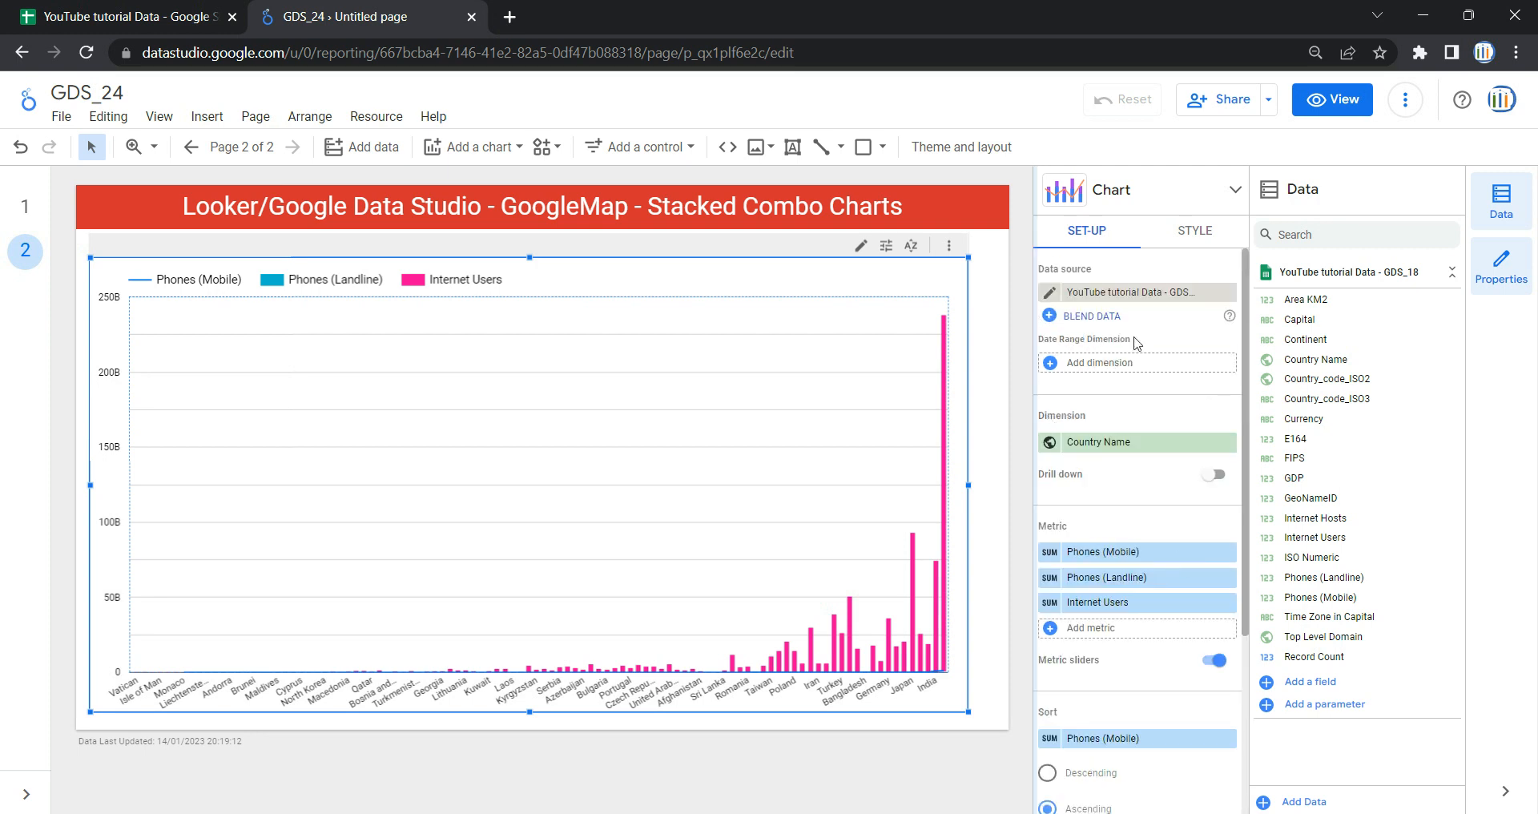
left_click(1212, 230)
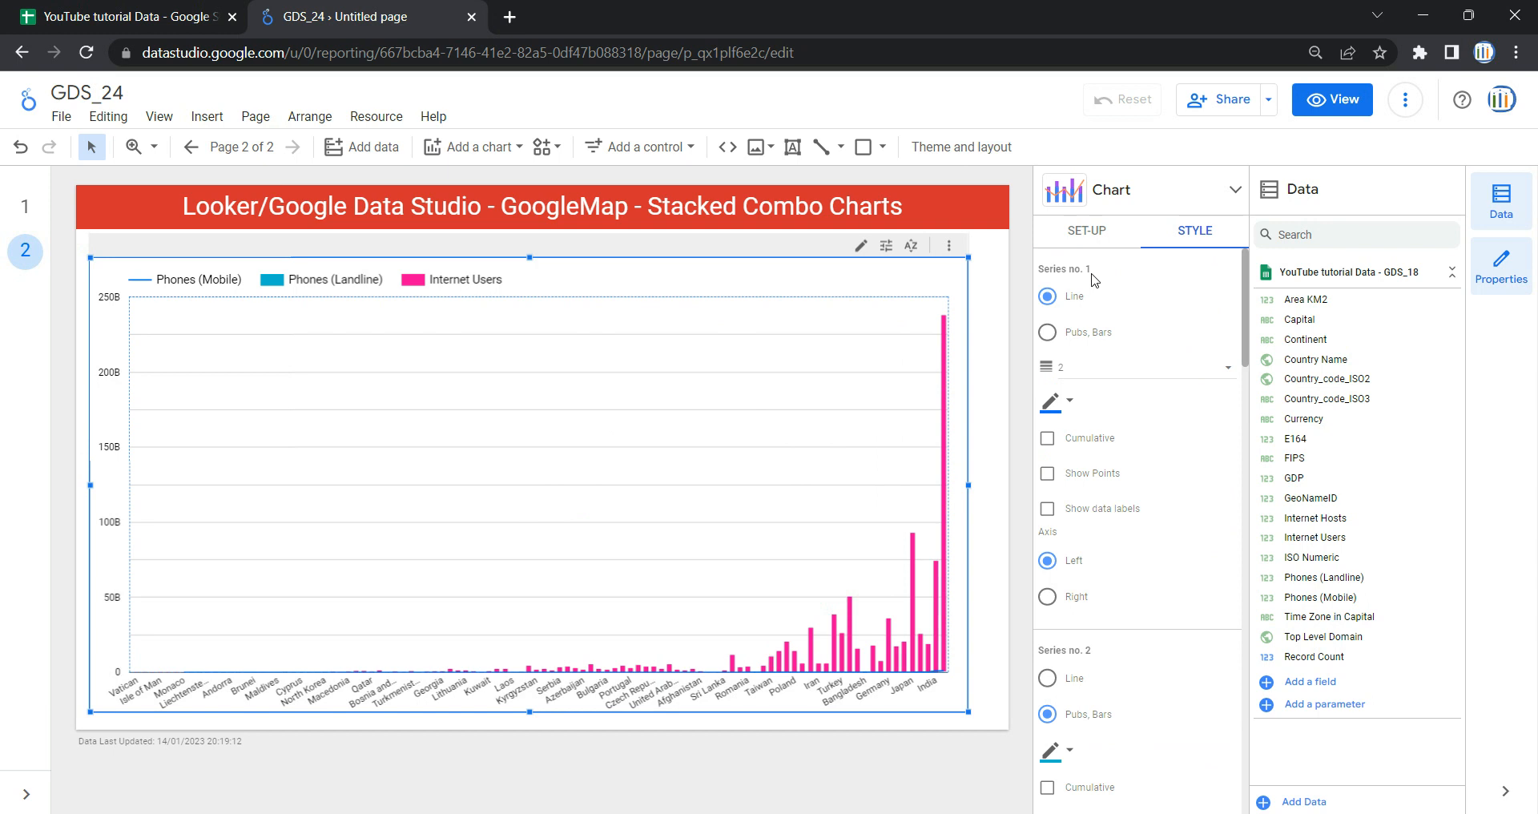
left_click(1087, 334)
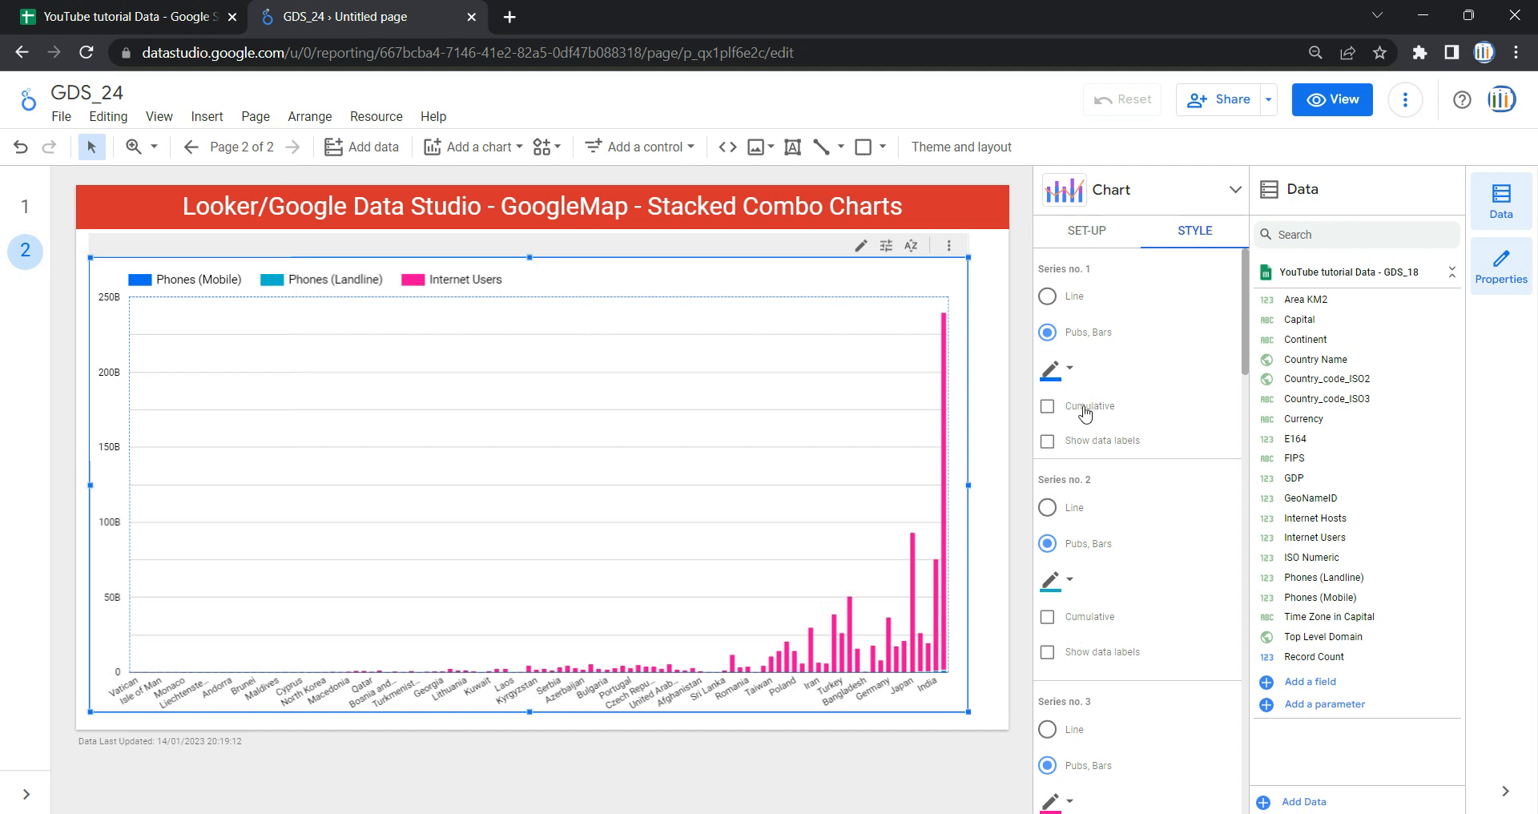
Step: Try the Cumulative and Show data labels options on series no. 1, switching each off again
left_click(1056, 408)
left_click(1058, 412)
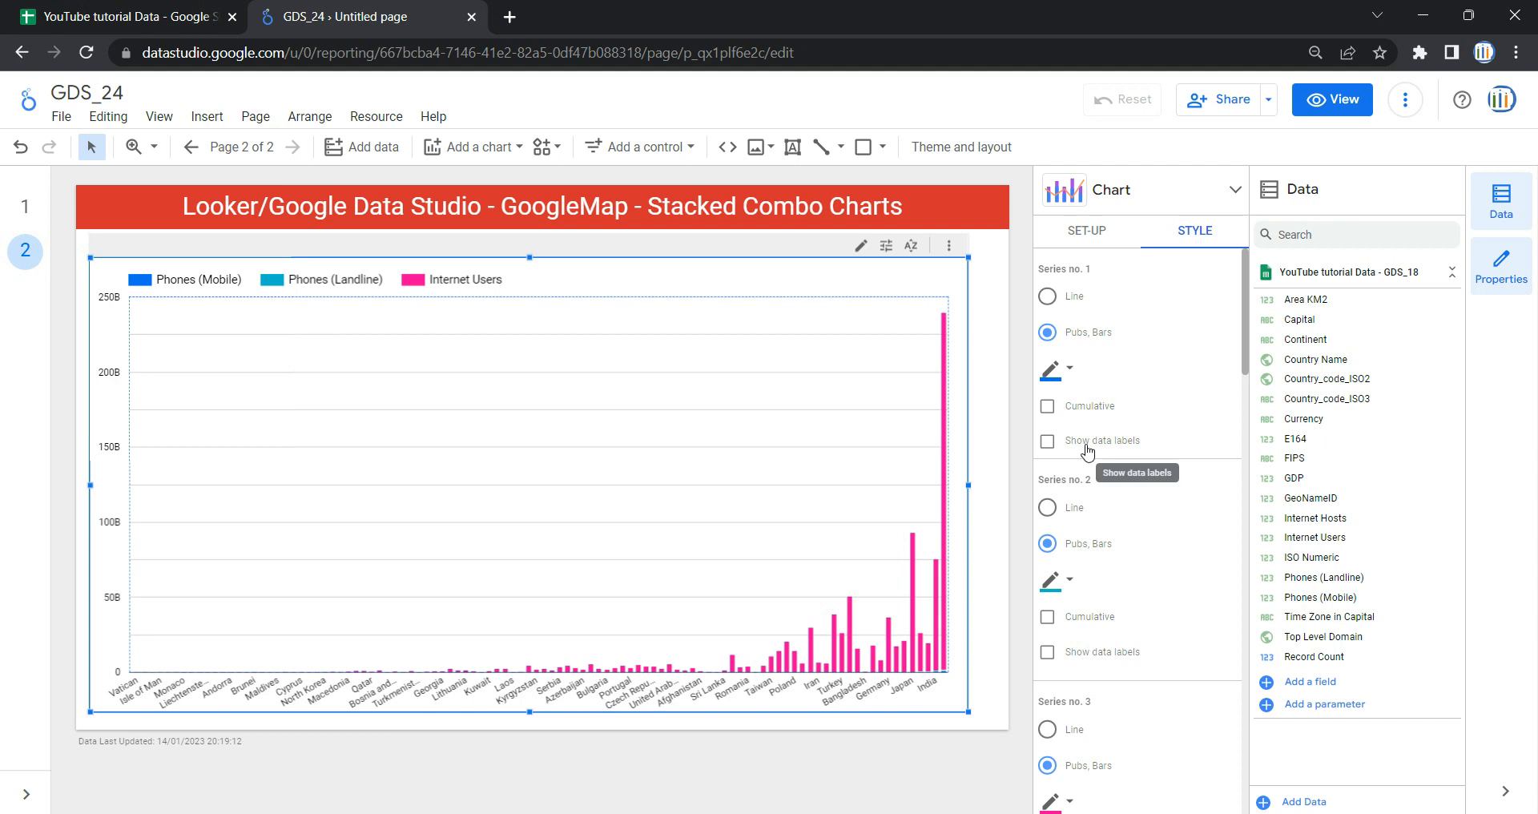
left_click(1087, 449)
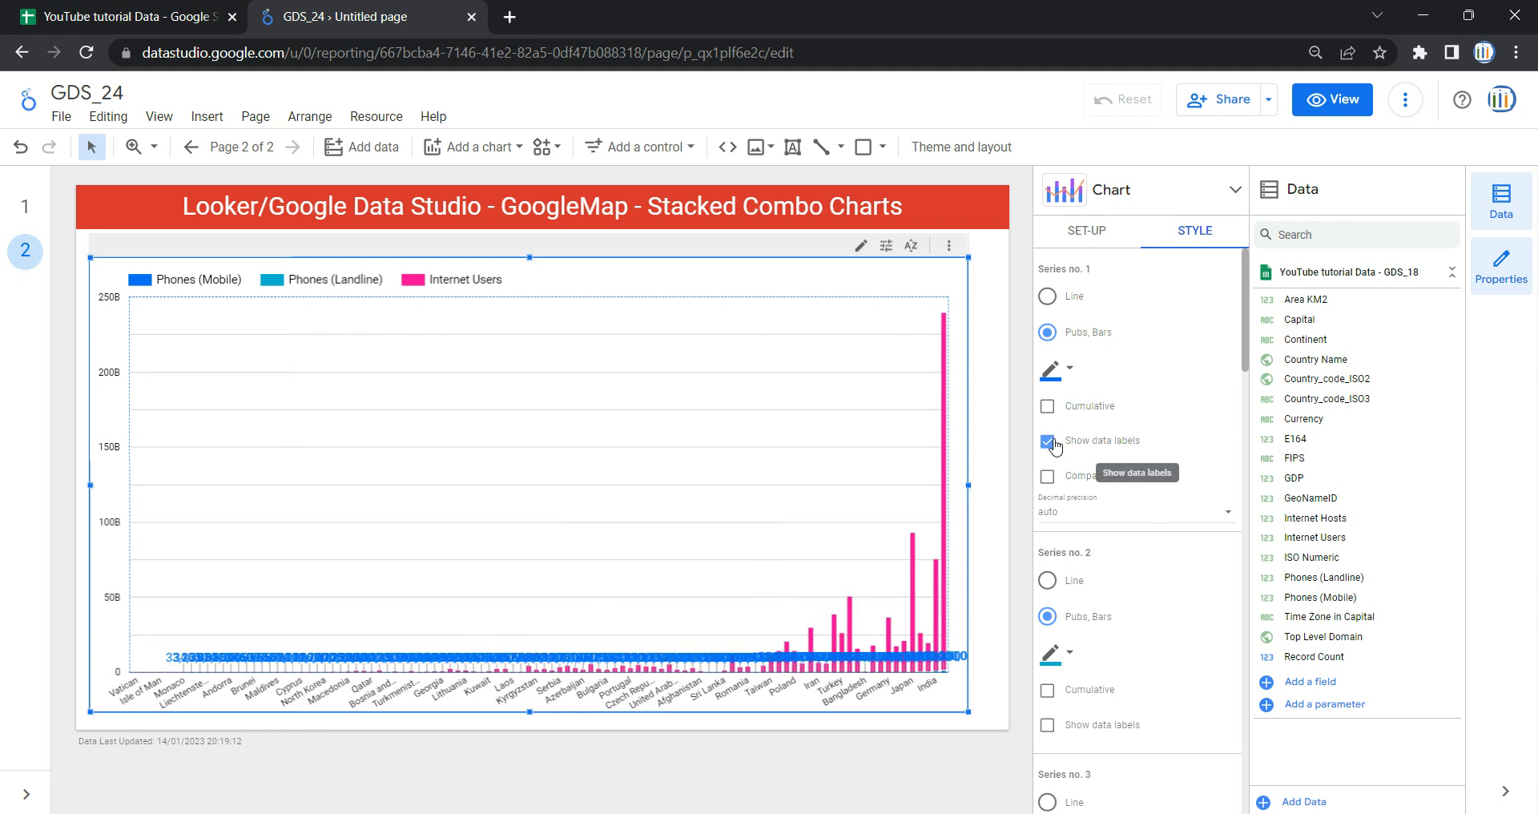
left_click(1094, 445)
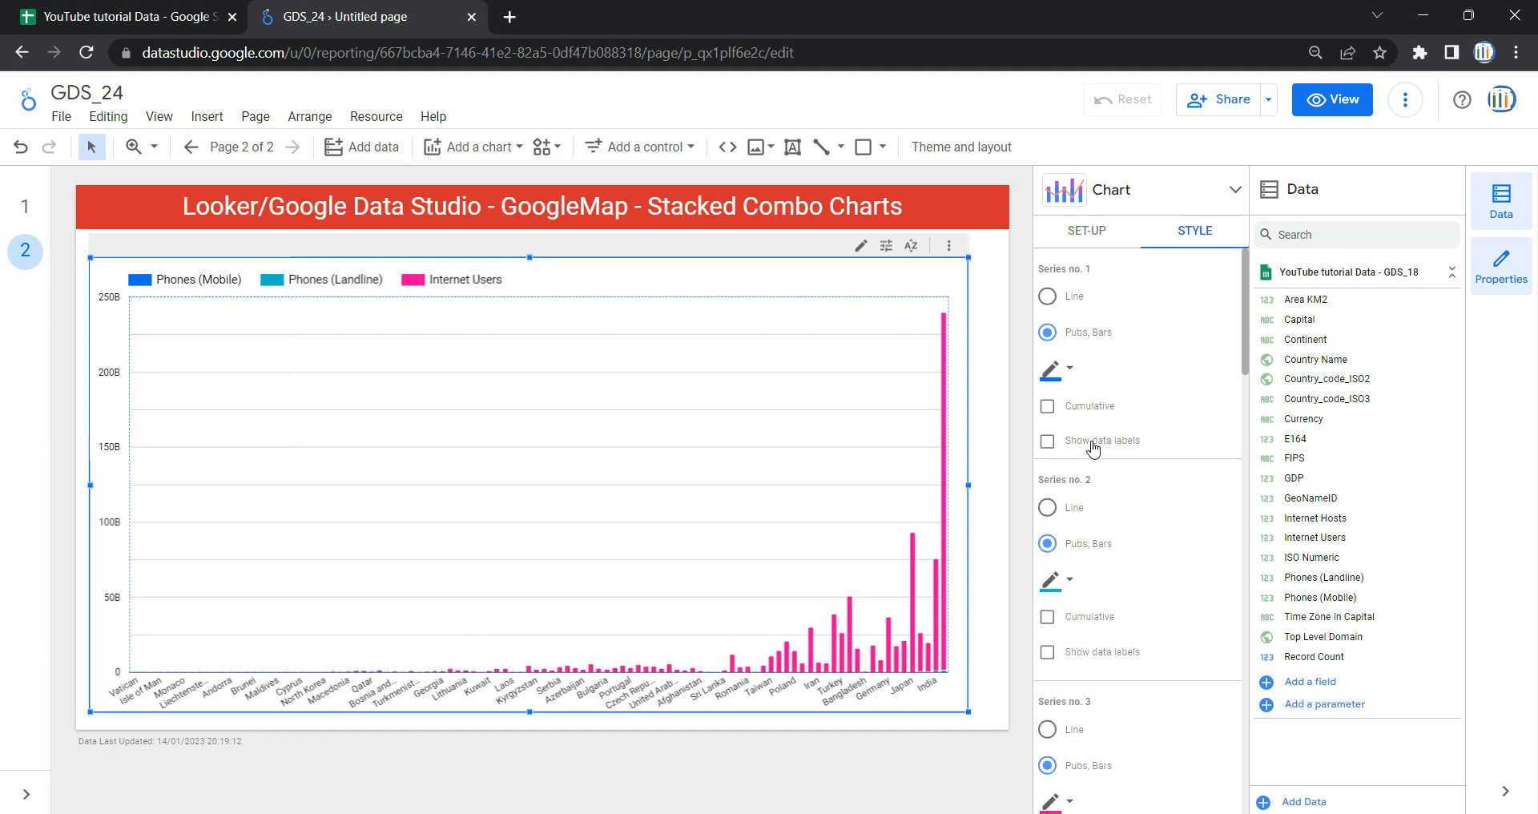
Step: Change series no. 3, Internet Users, from bars to a line
scroll(1096, 390, "down", 2)
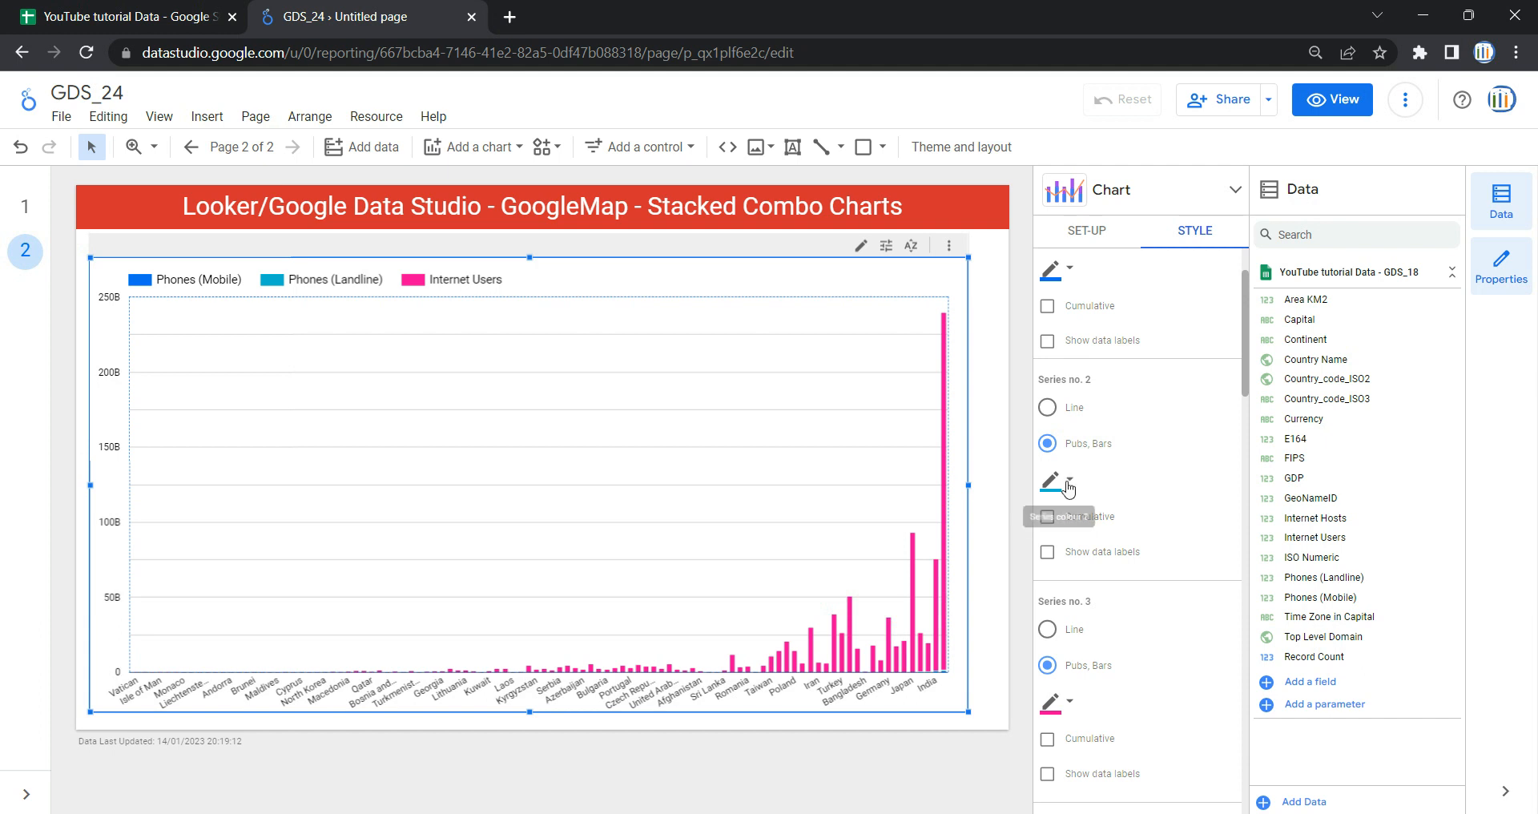
scroll(1148, 552, "down", 1)
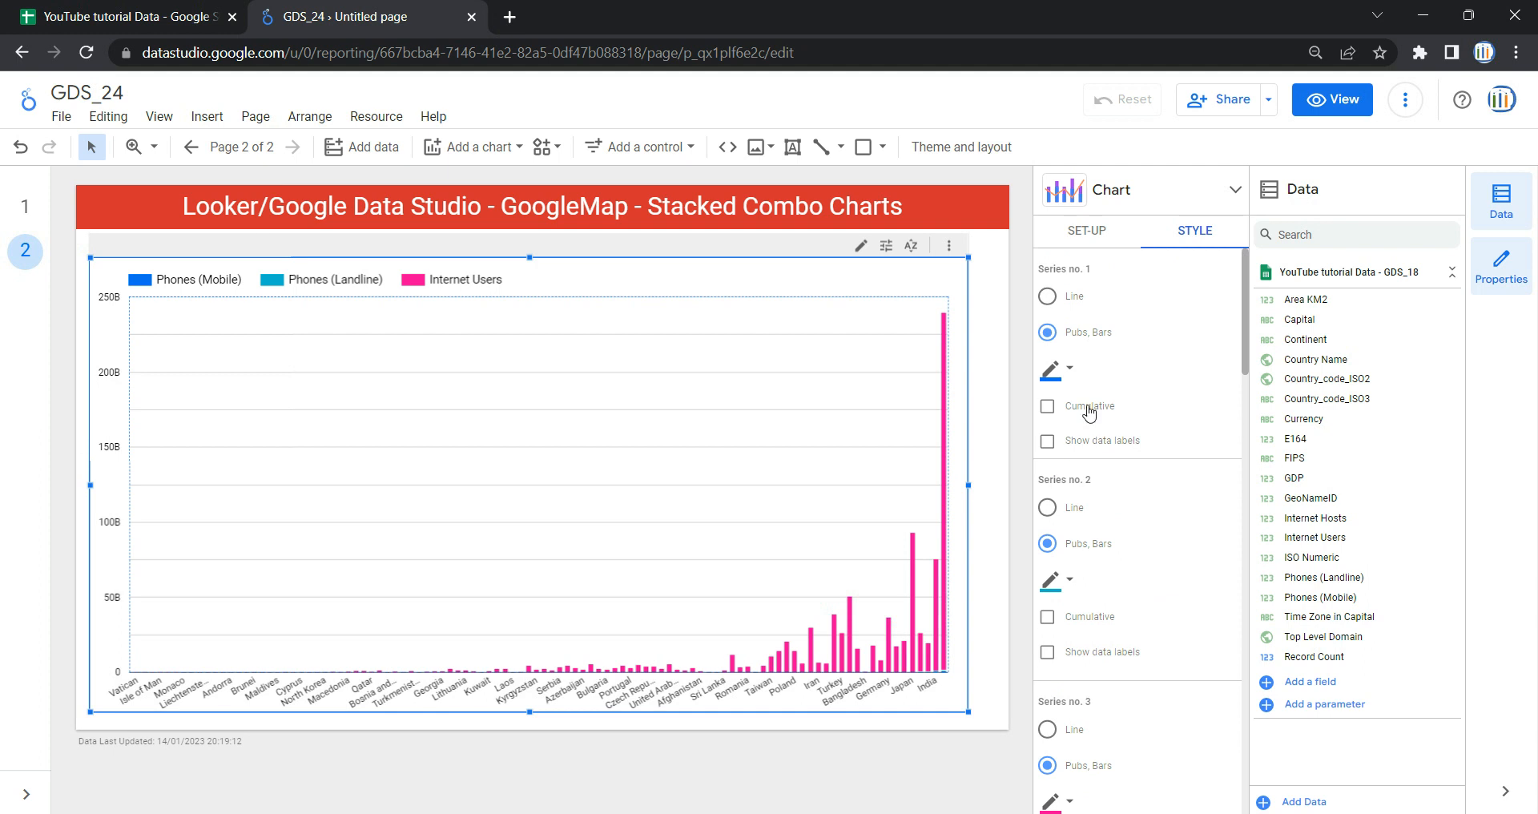
scroll(1099, 457, "down", 3)
scroll(1099, 456, "down", 1)
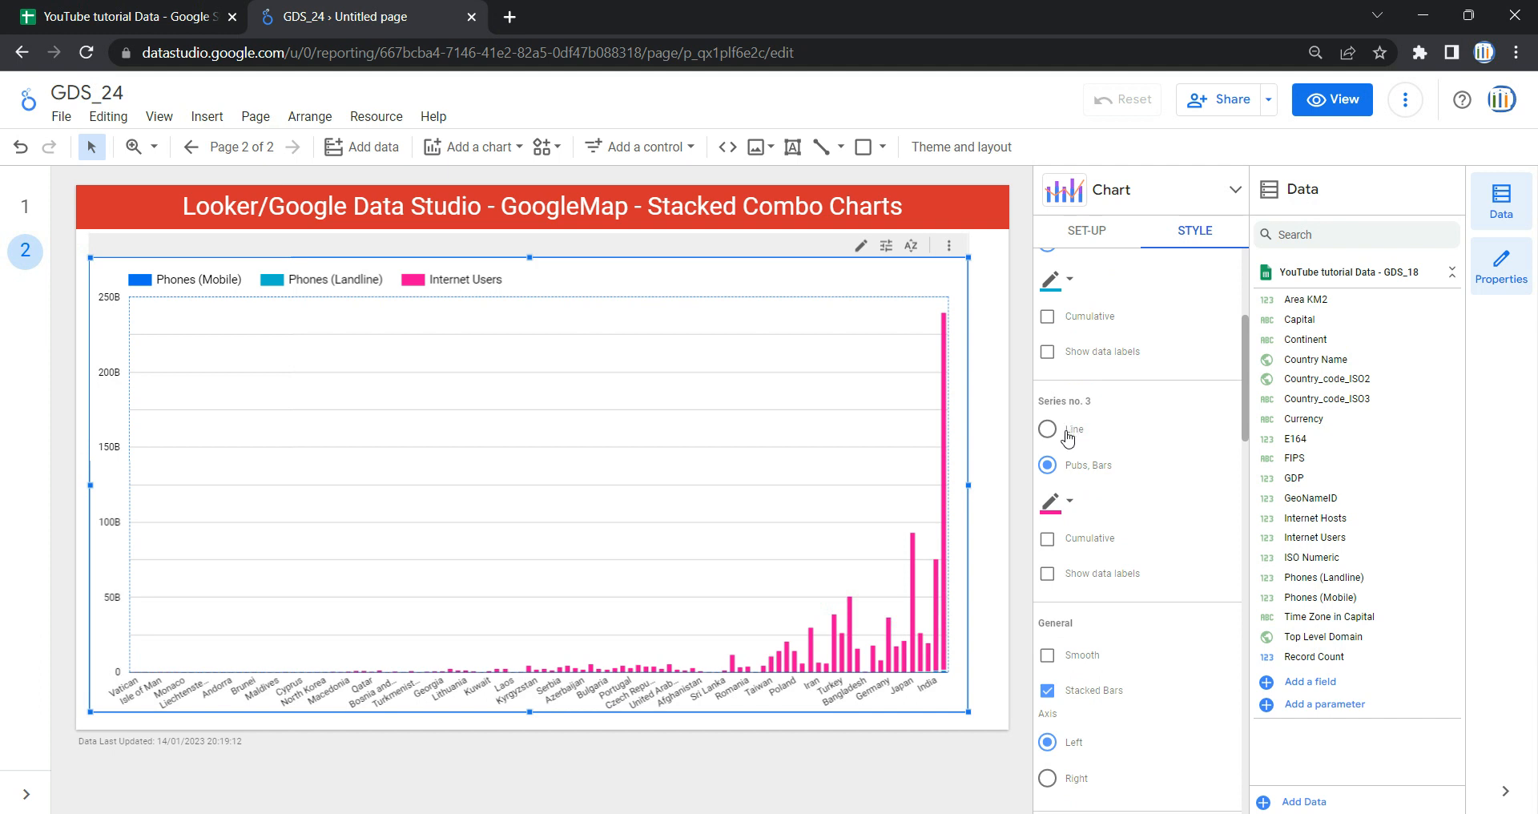
left_click(1069, 435)
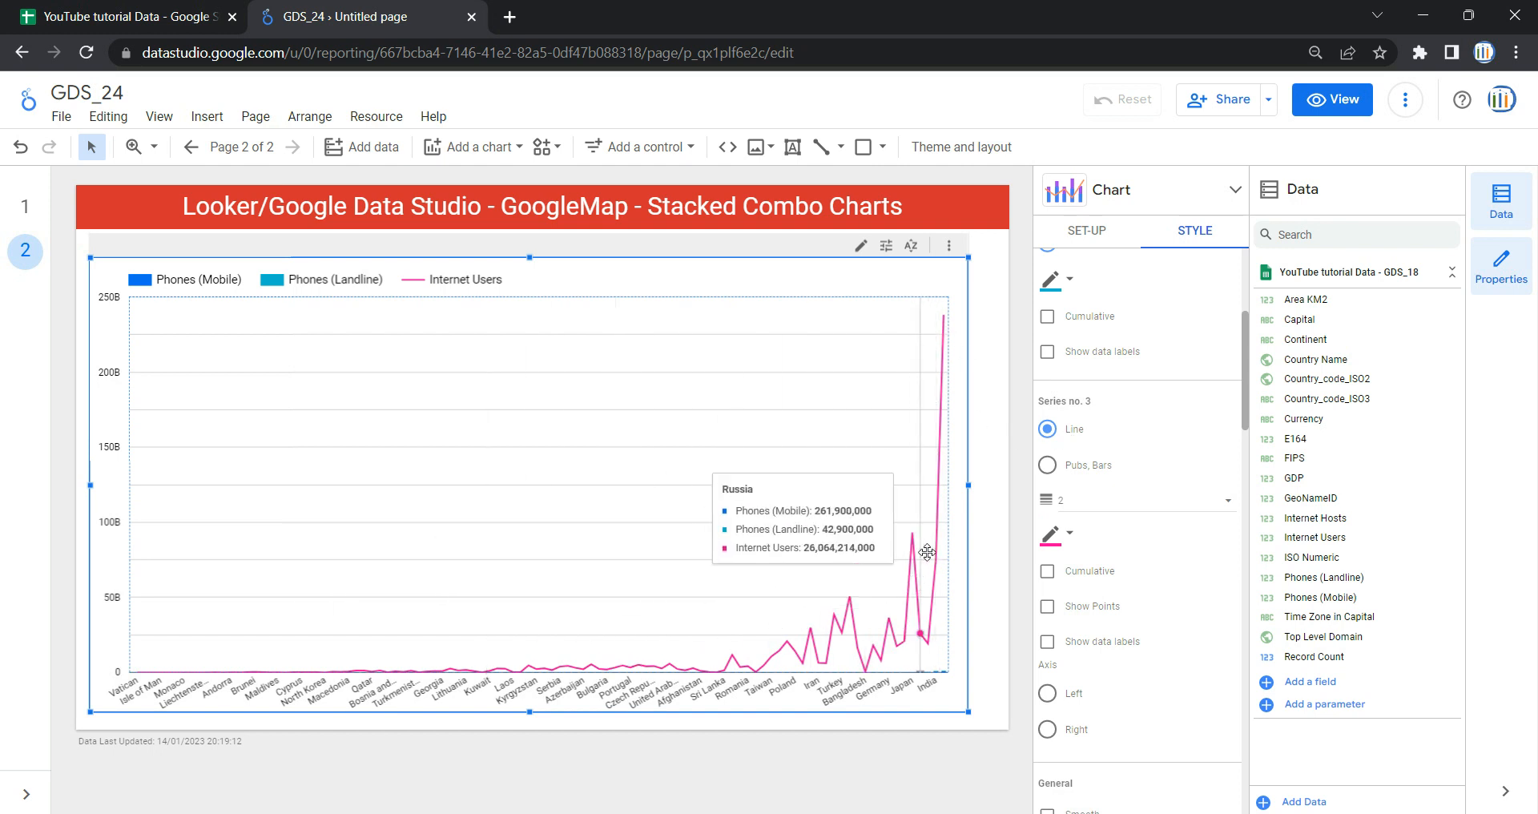
Step: Inspect the China and Japan peaks of the Internet Users line in view mode, and return to edit mode
mouse_move(943, 322)
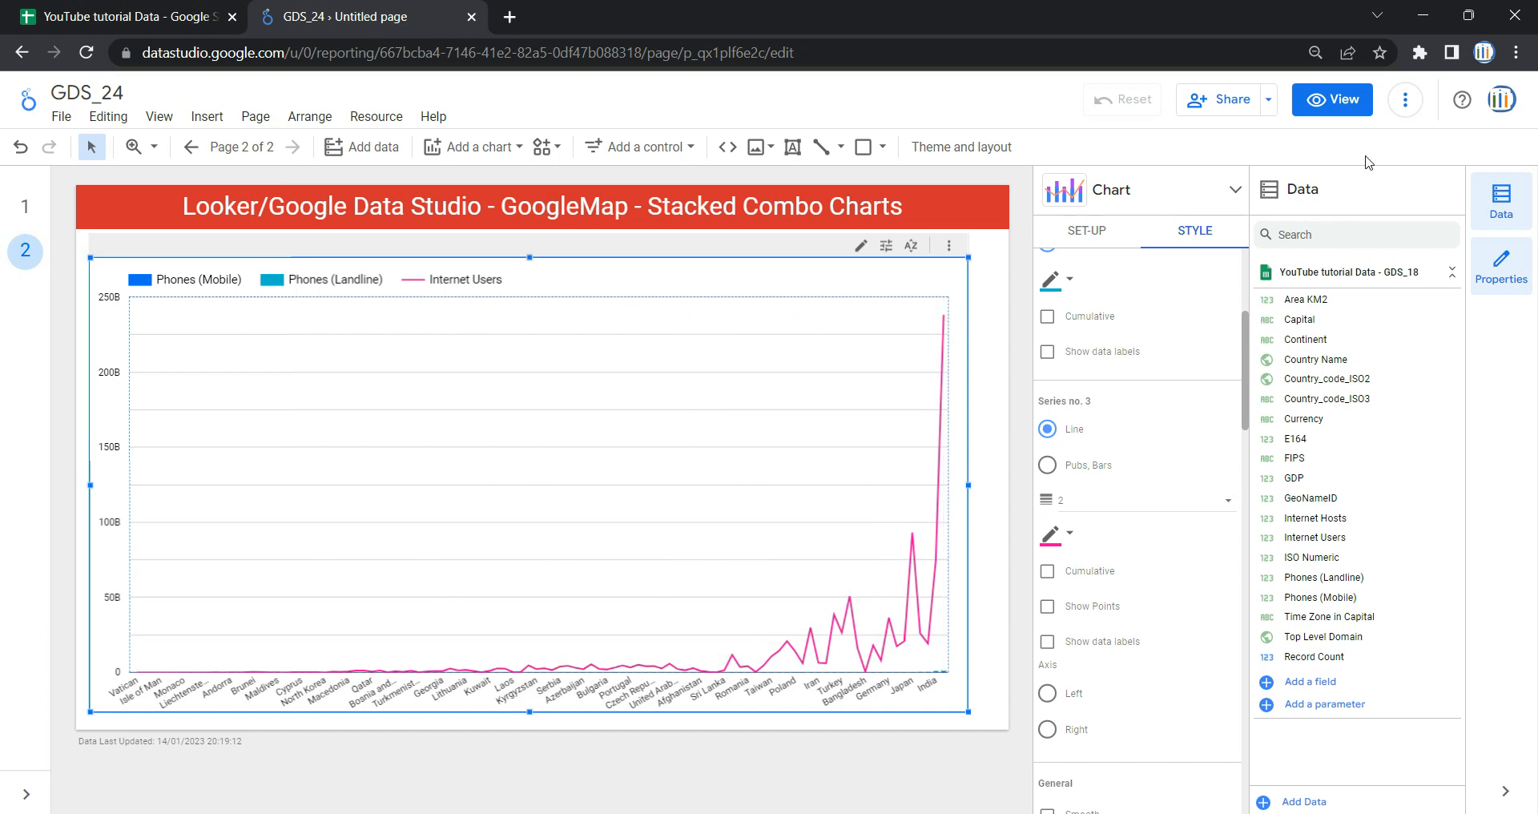
left_click(1353, 102)
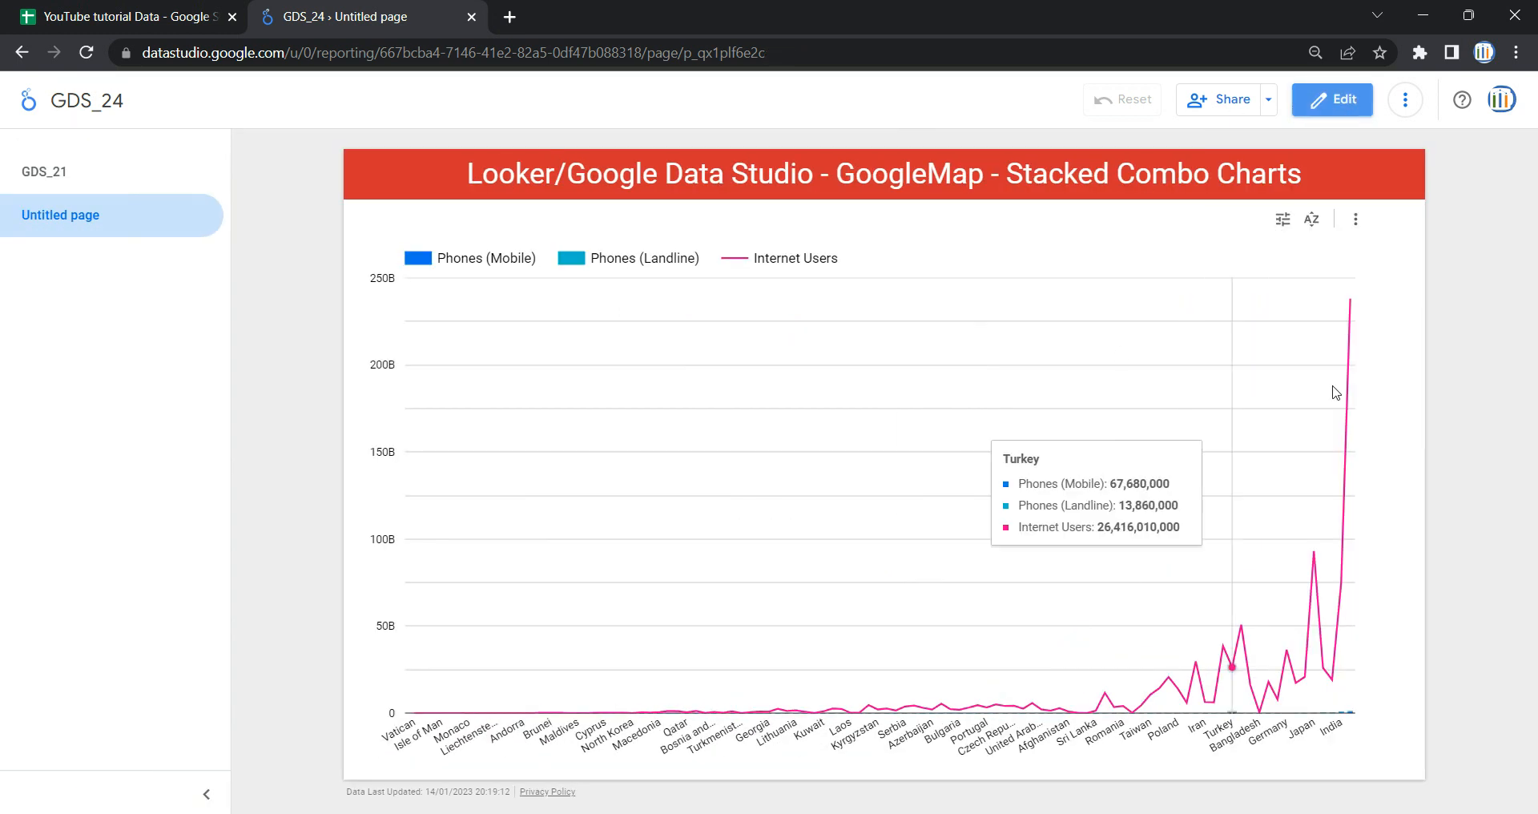
mouse_move(1351, 301)
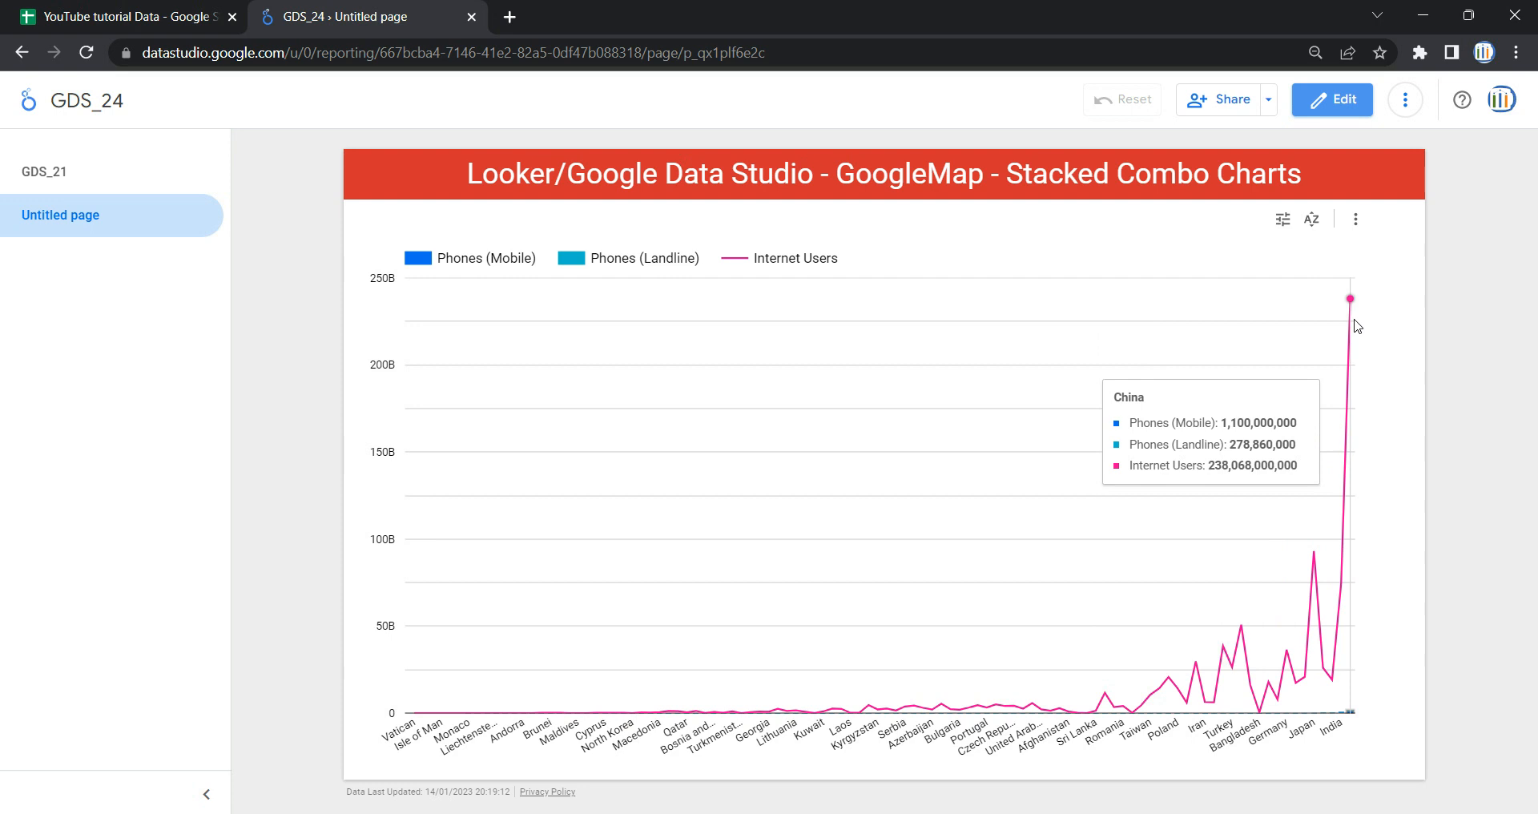
mouse_move(1314, 422)
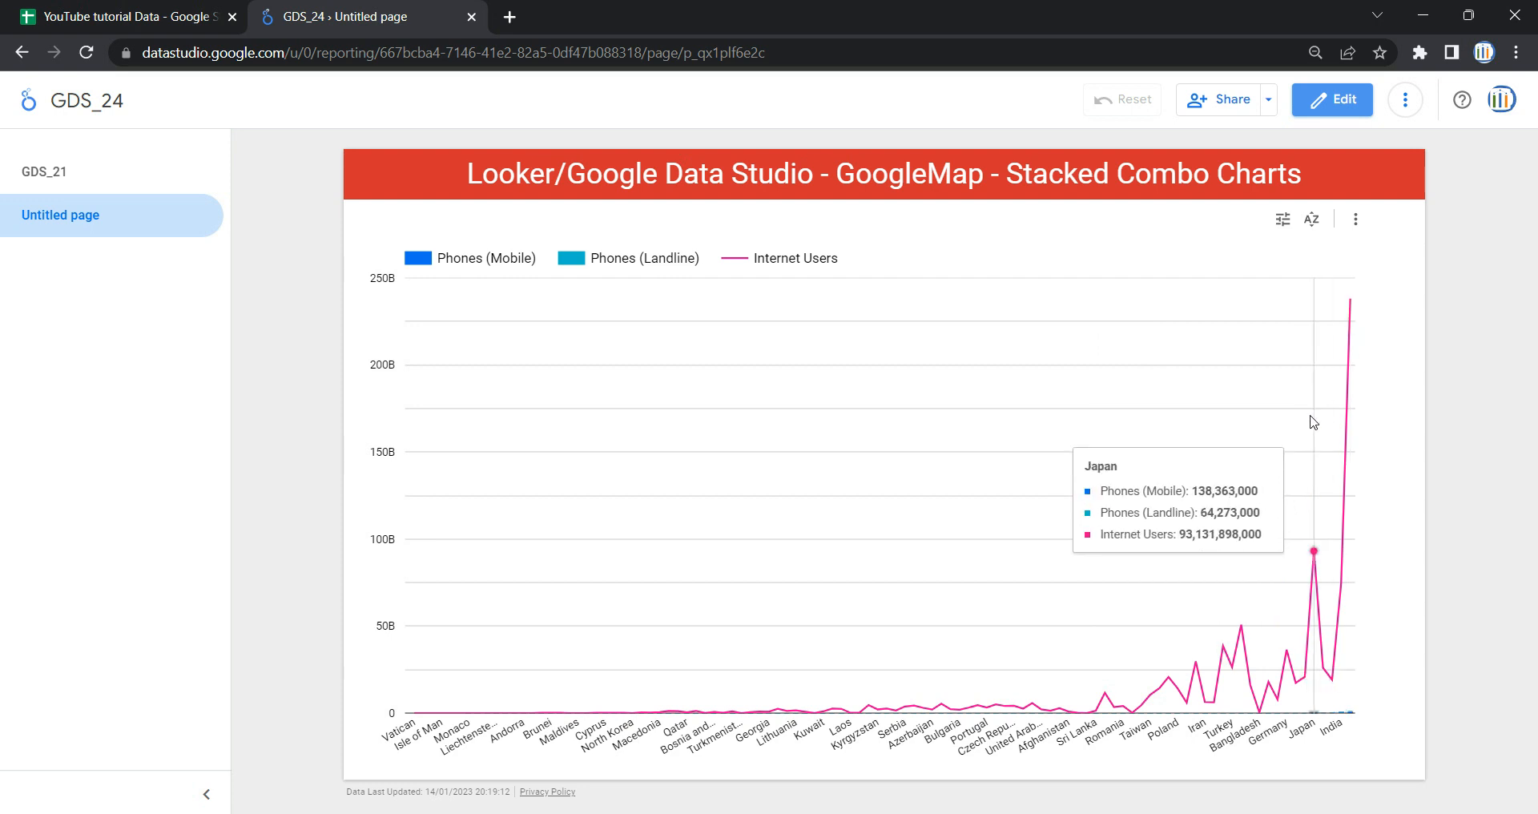
left_click(1332, 99)
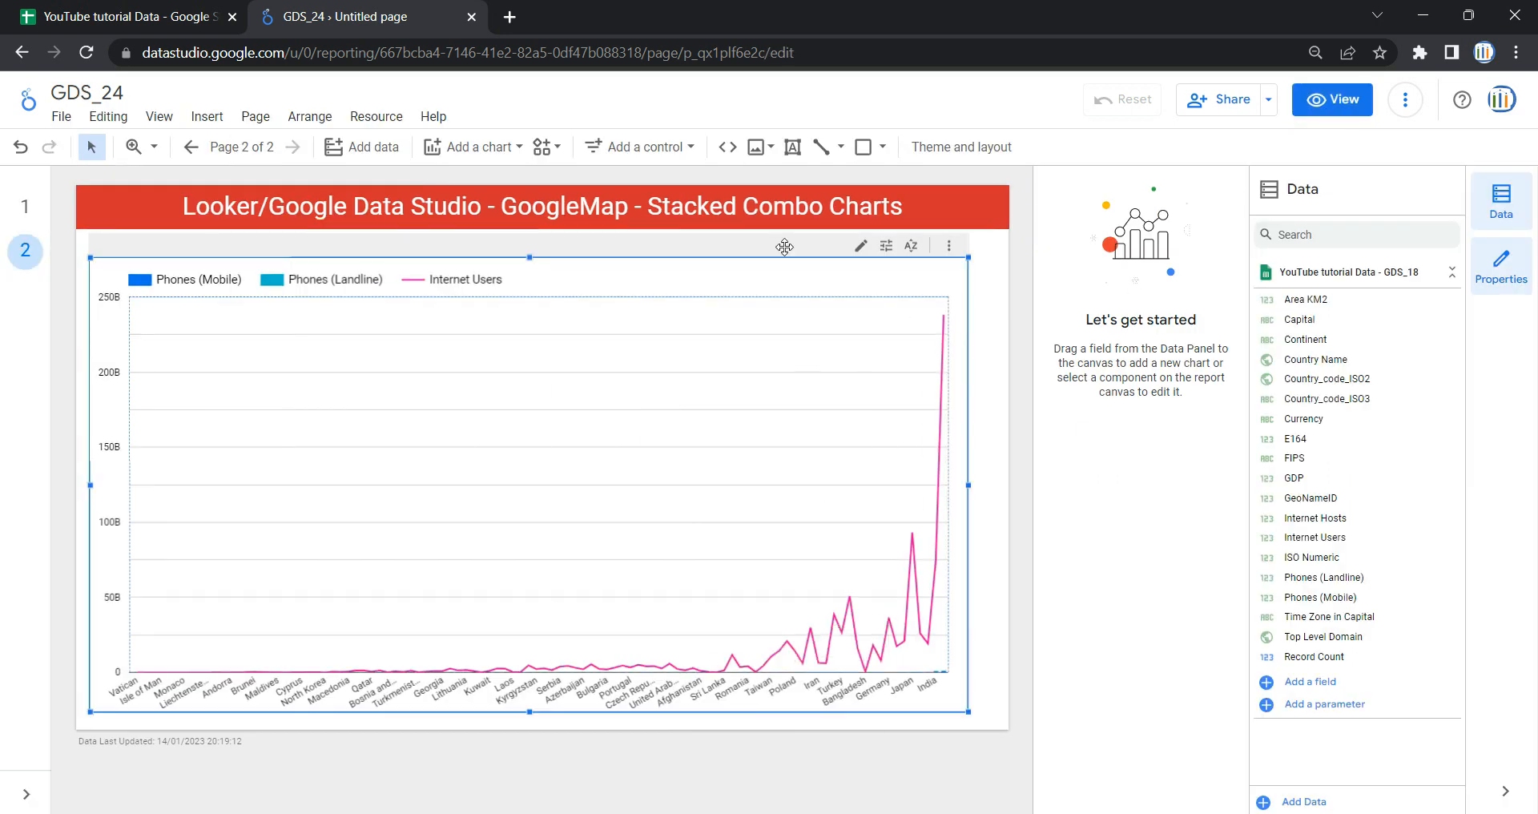
Step: Apply the existing Filter_India to the combo chart
scroll(1121, 641, "down", 5)
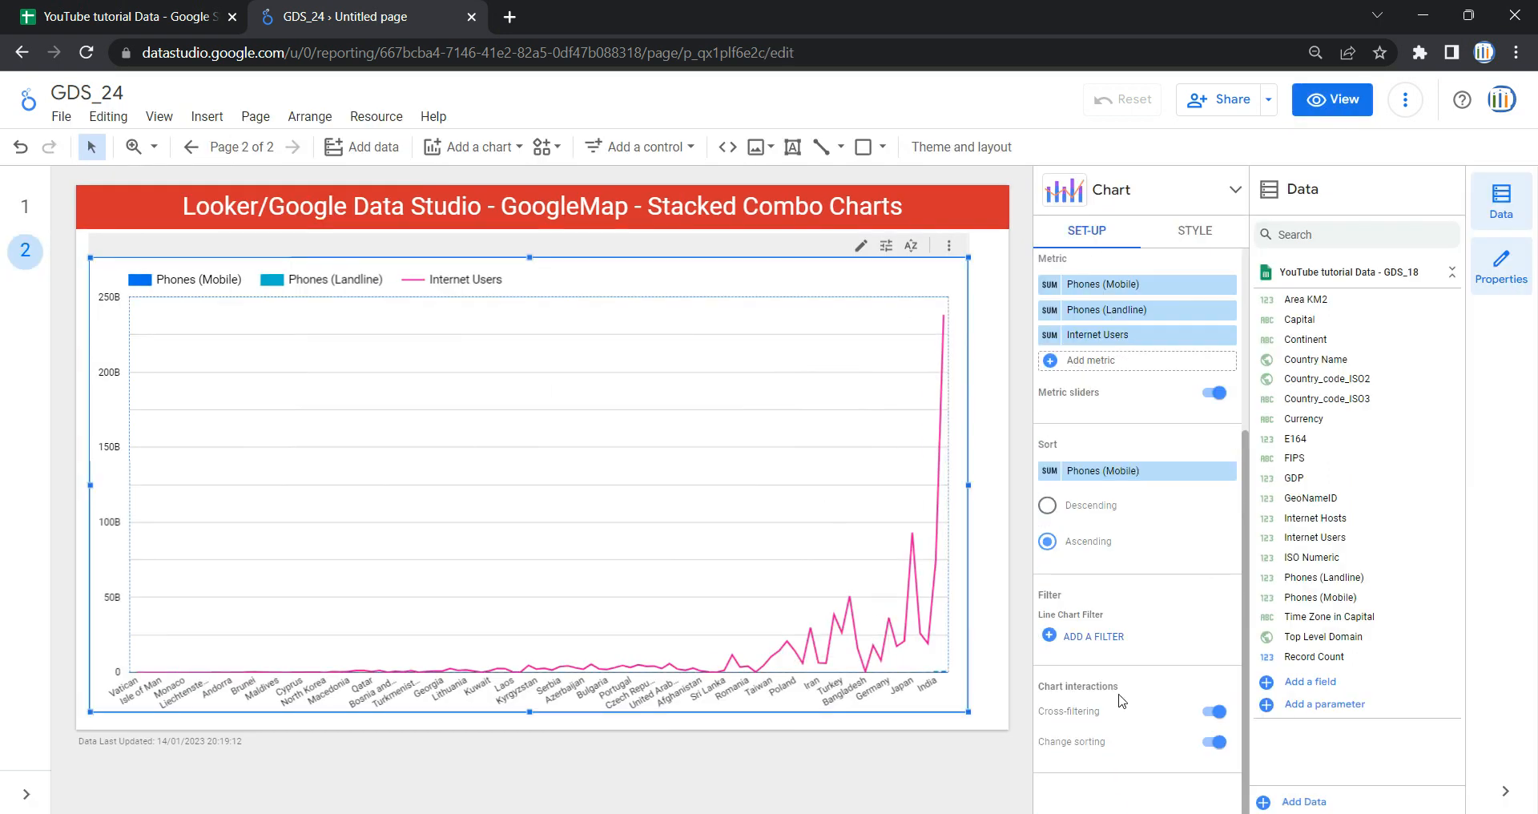
left_click(1080, 637)
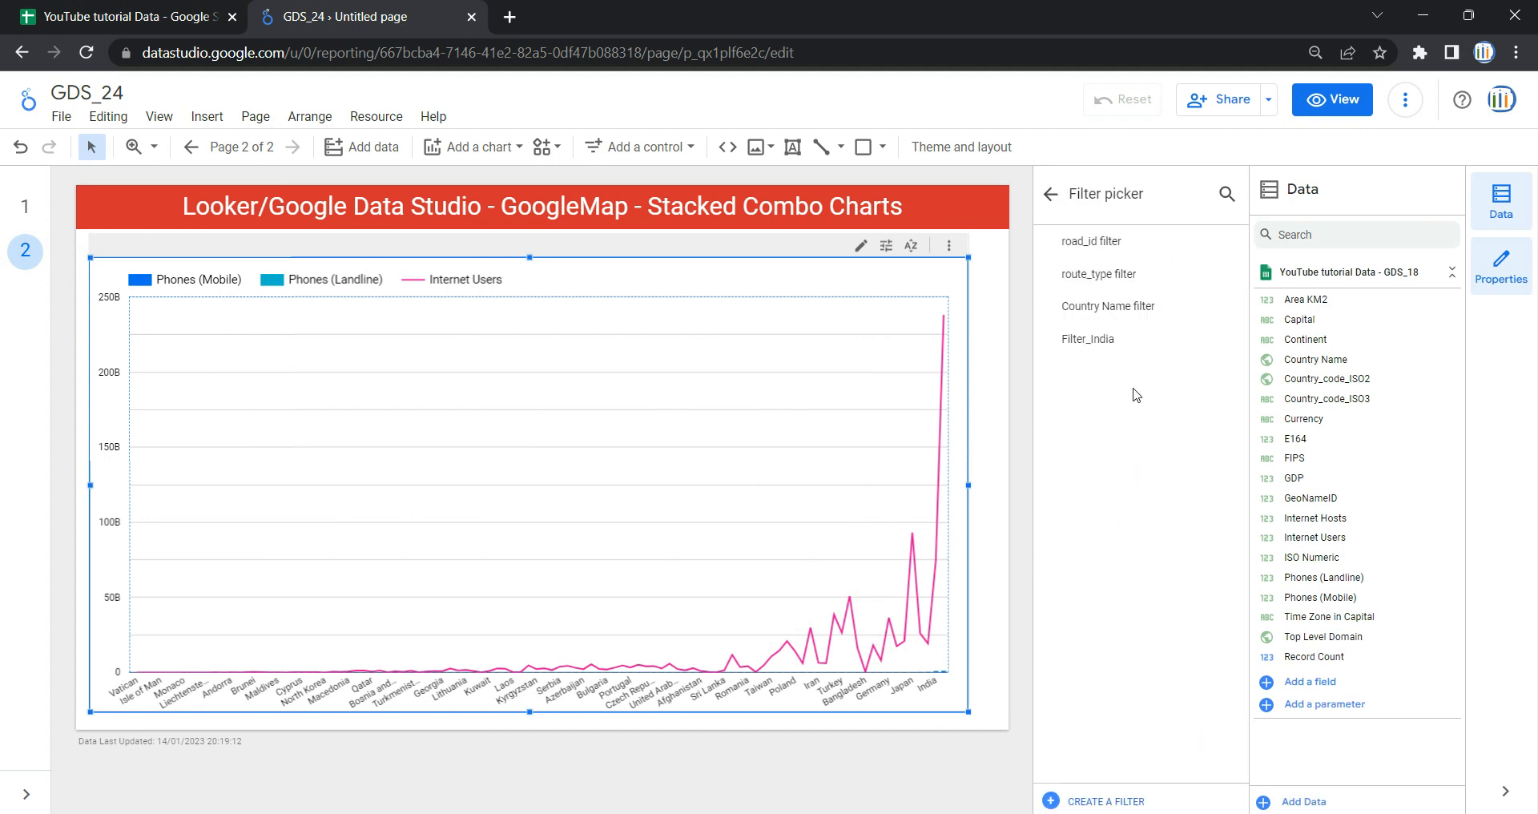
left_click(1099, 343)
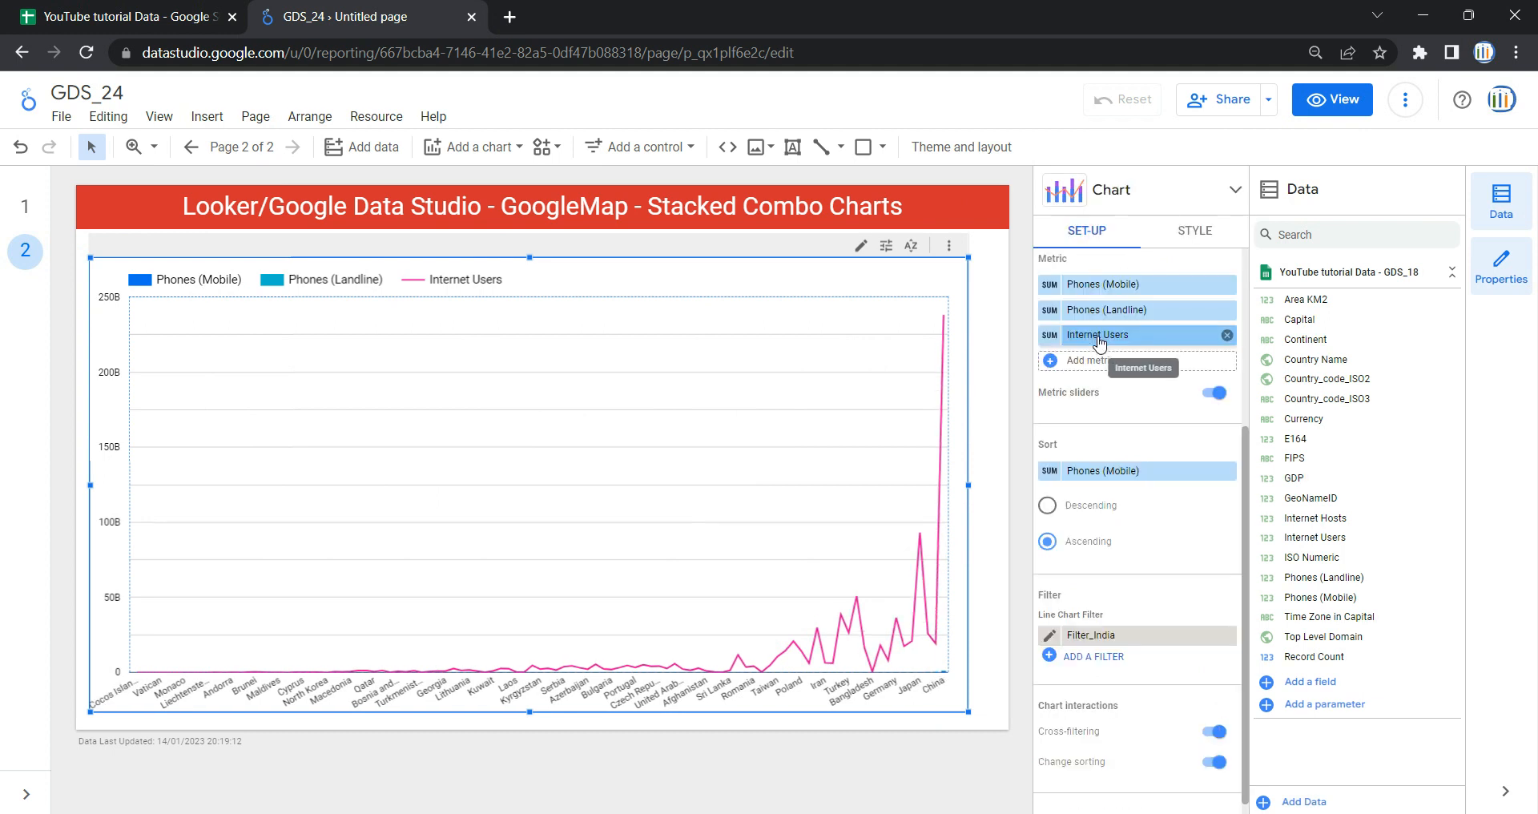
Step: Rename the chart's filter to Filter_China_japan and set its exclude clause to Country Name equal to China
left_click(1049, 636)
left_click(144, 492)
key("BackSpace")
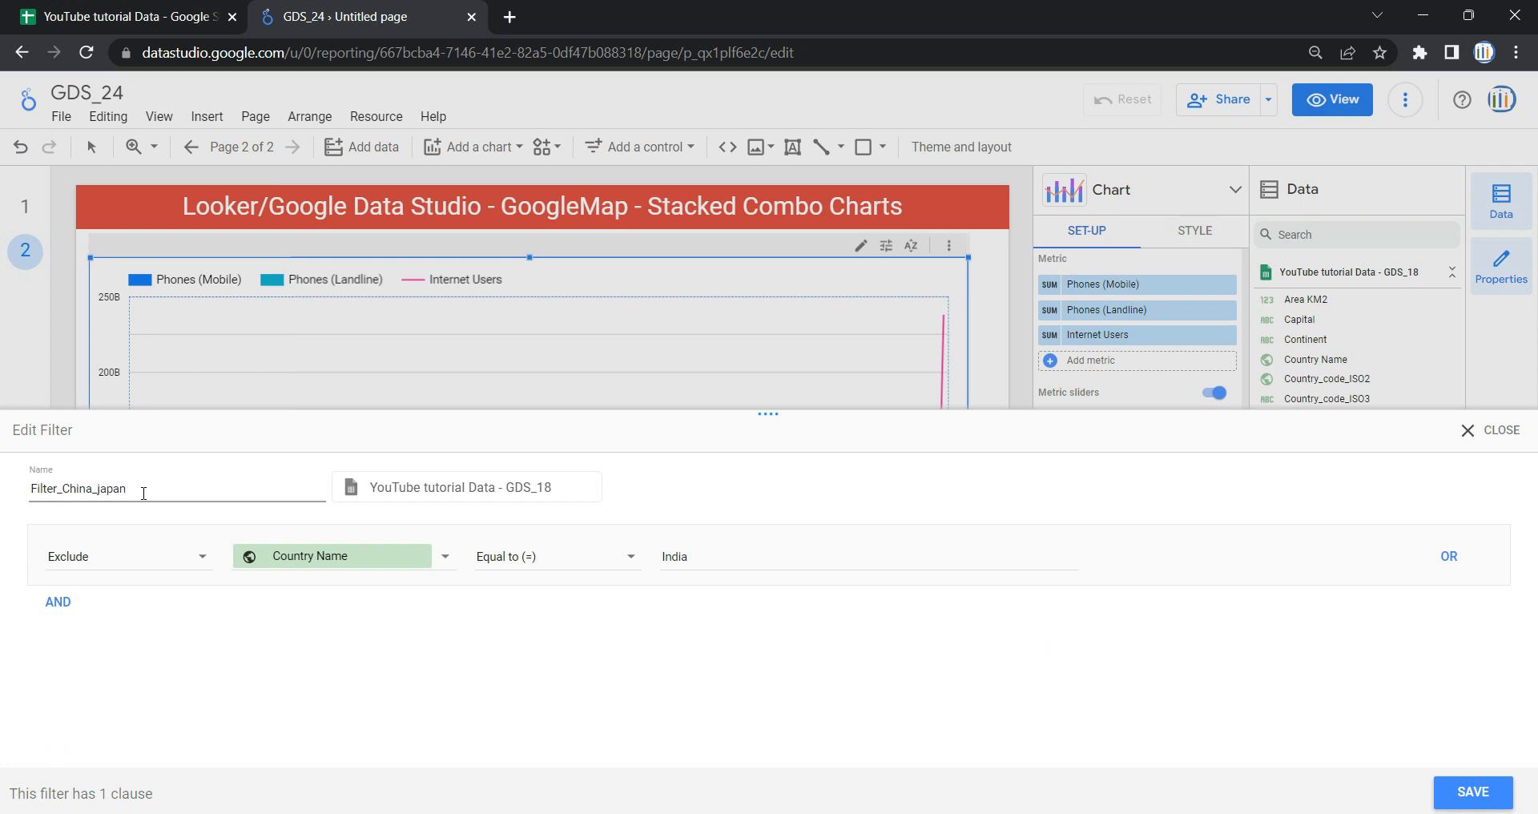
double_click(713, 556)
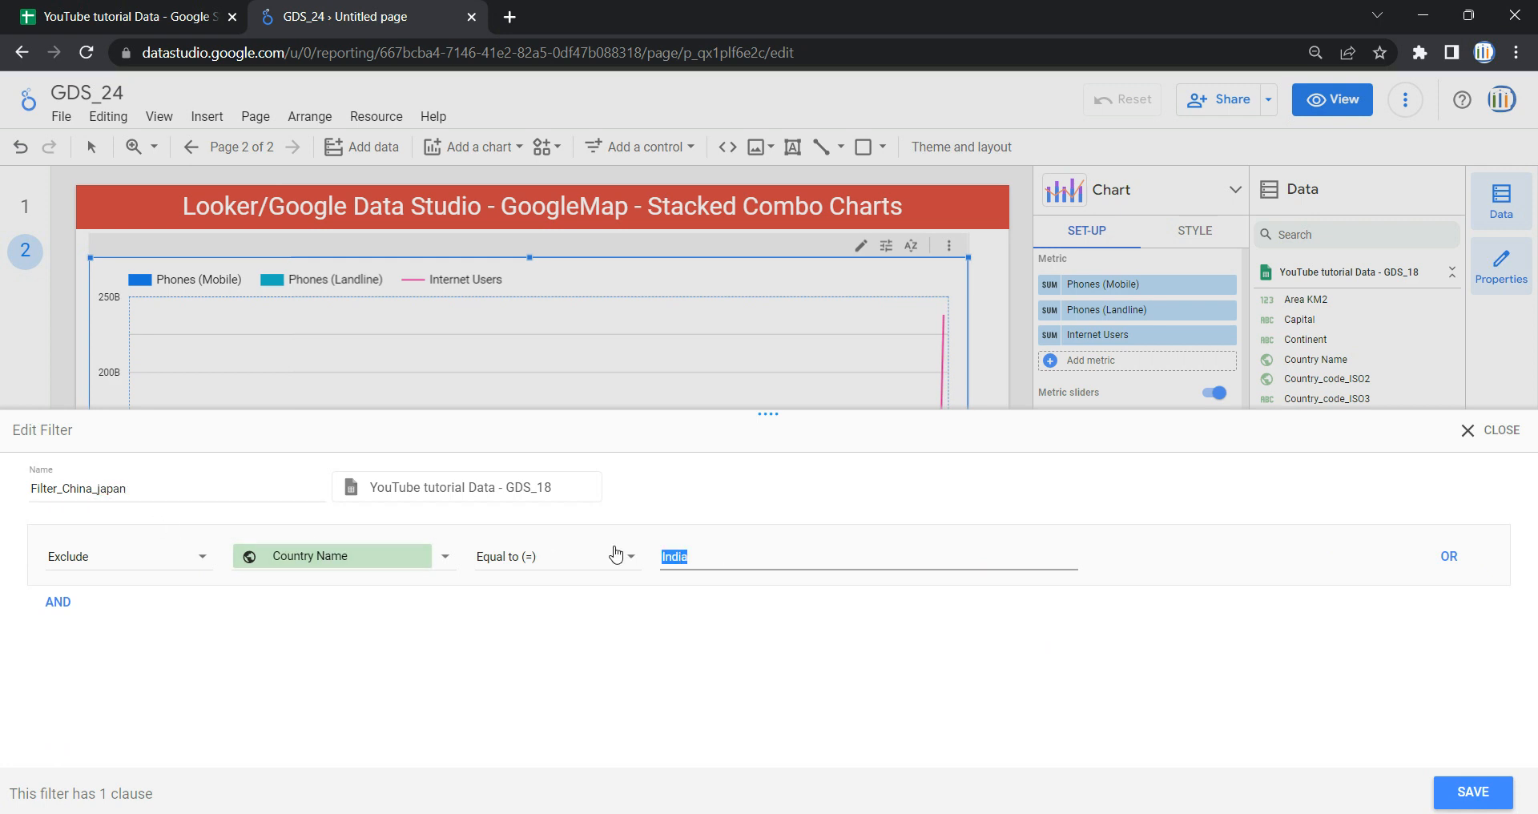
type("Chi")
Step: Add an AND clause excluding Country Name equal to Japan and save the filter
left_click(58, 601)
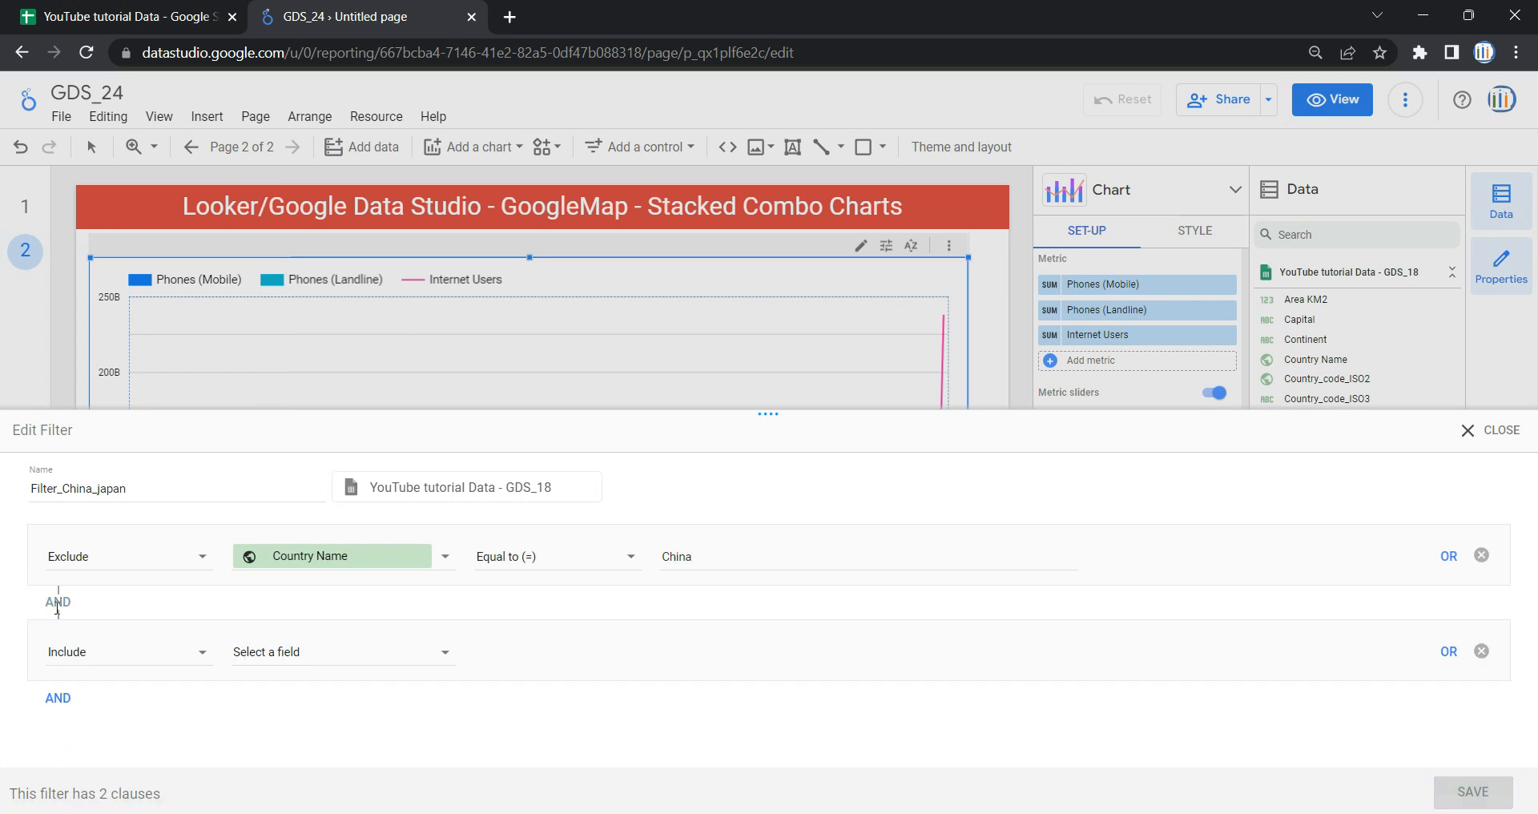
left_click(130, 665)
left_click(135, 696)
left_click(367, 653)
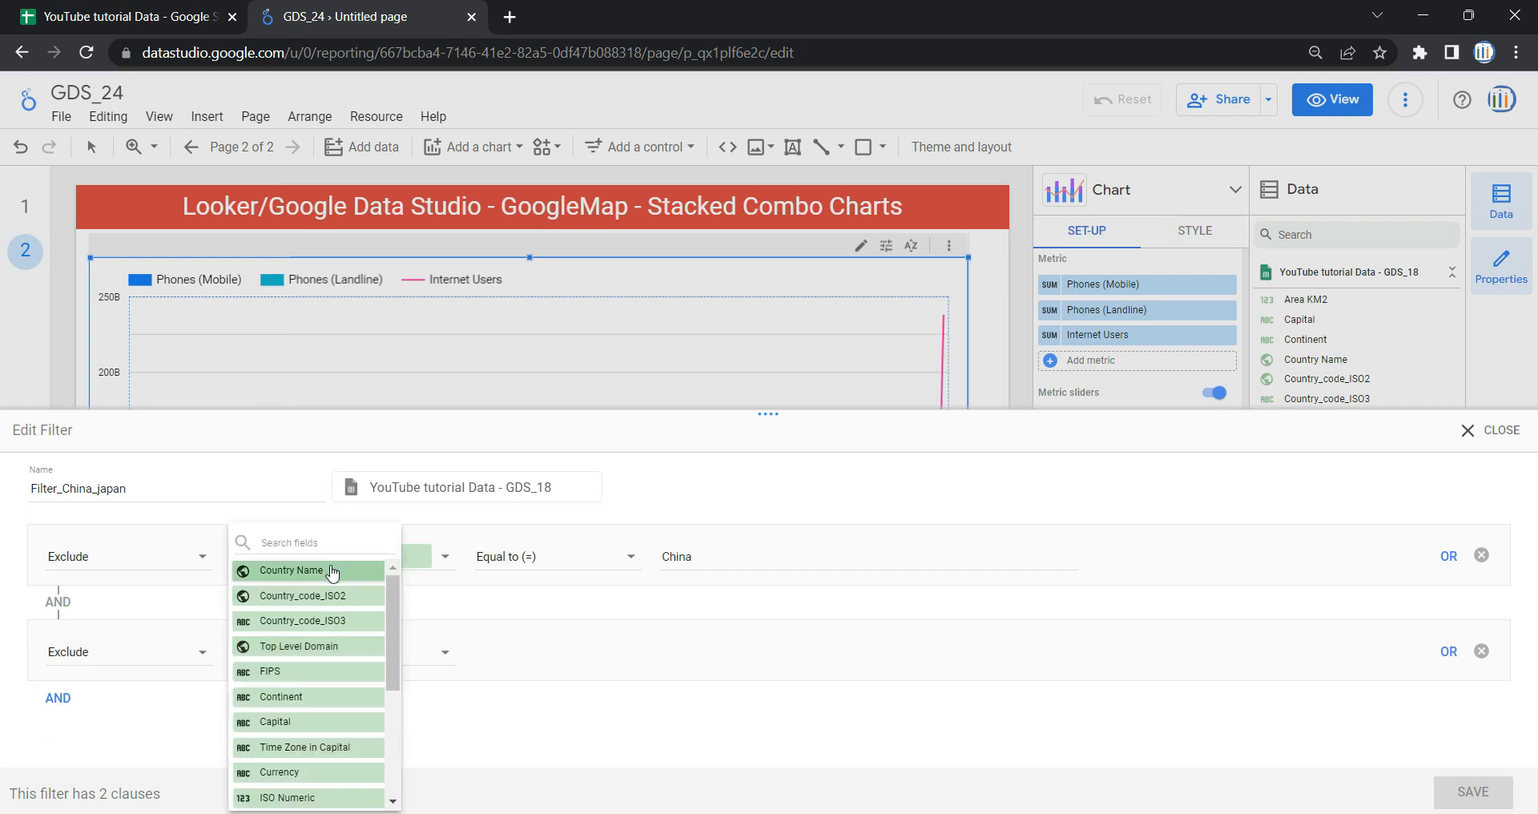
left_click(331, 570)
left_click(561, 666)
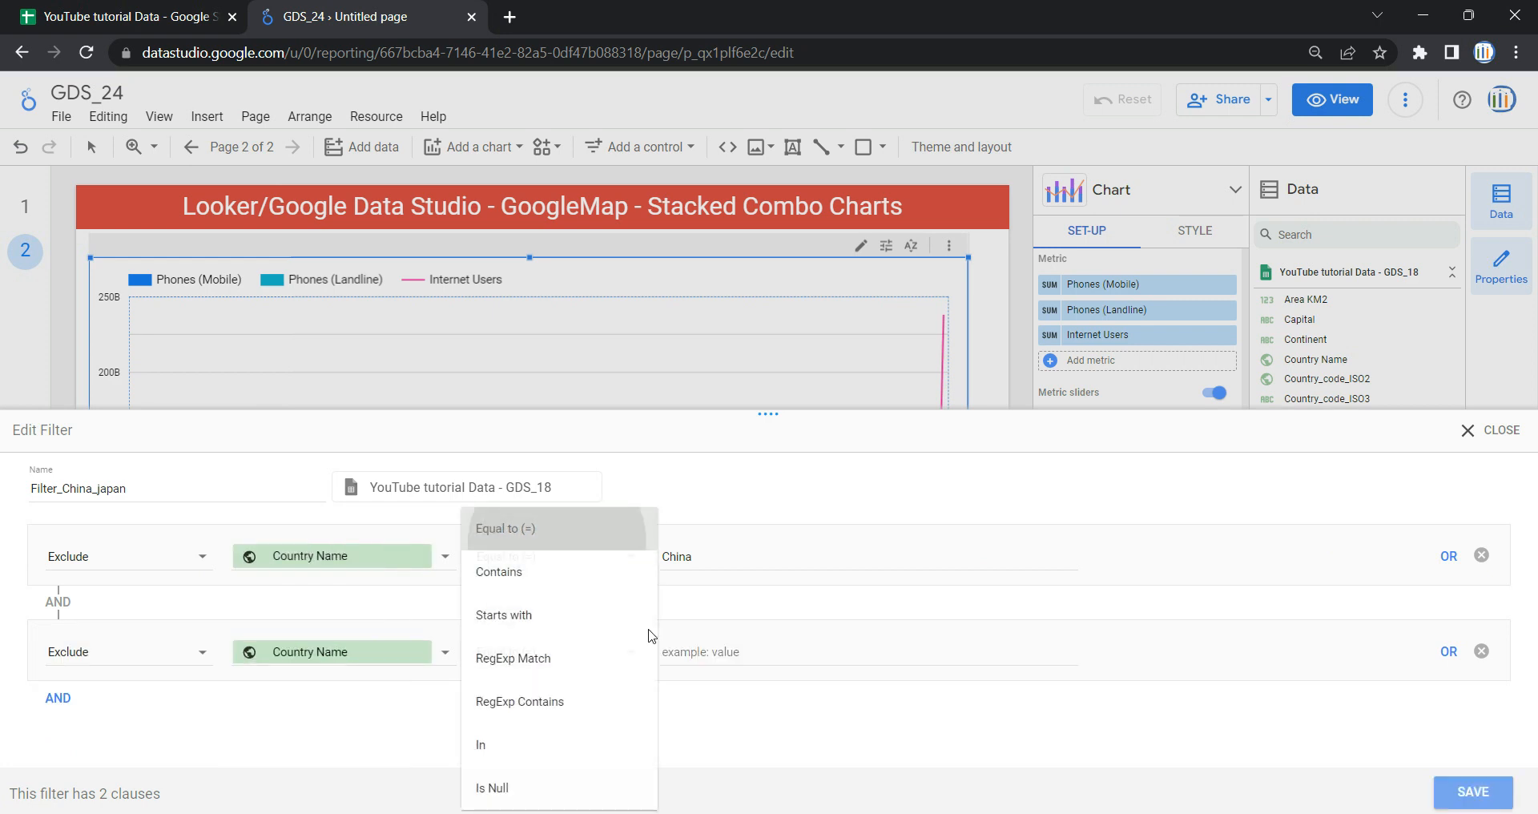
left_click(741, 649)
type("Japan")
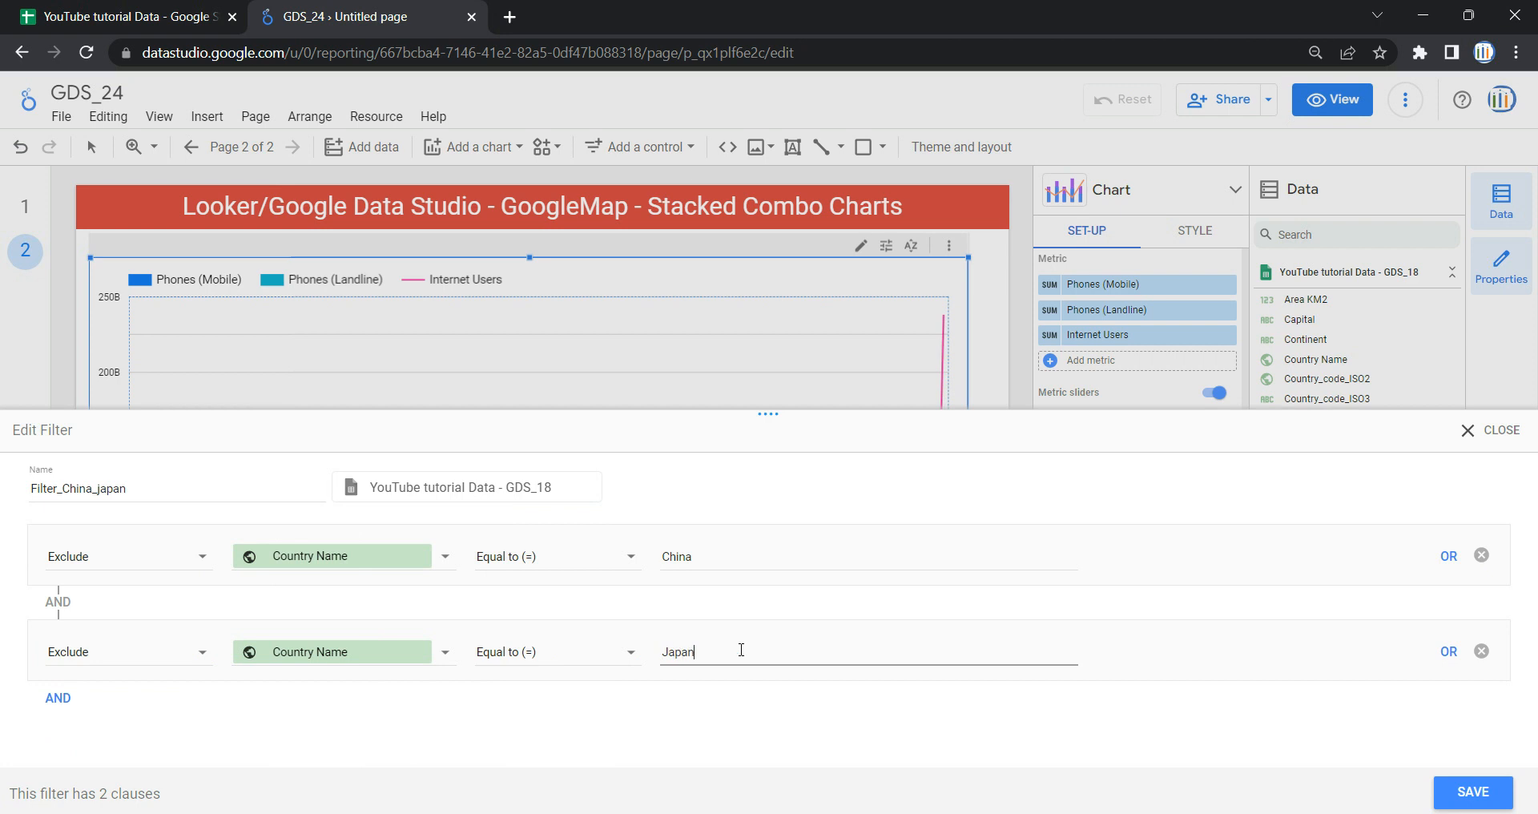
left_click(1472, 792)
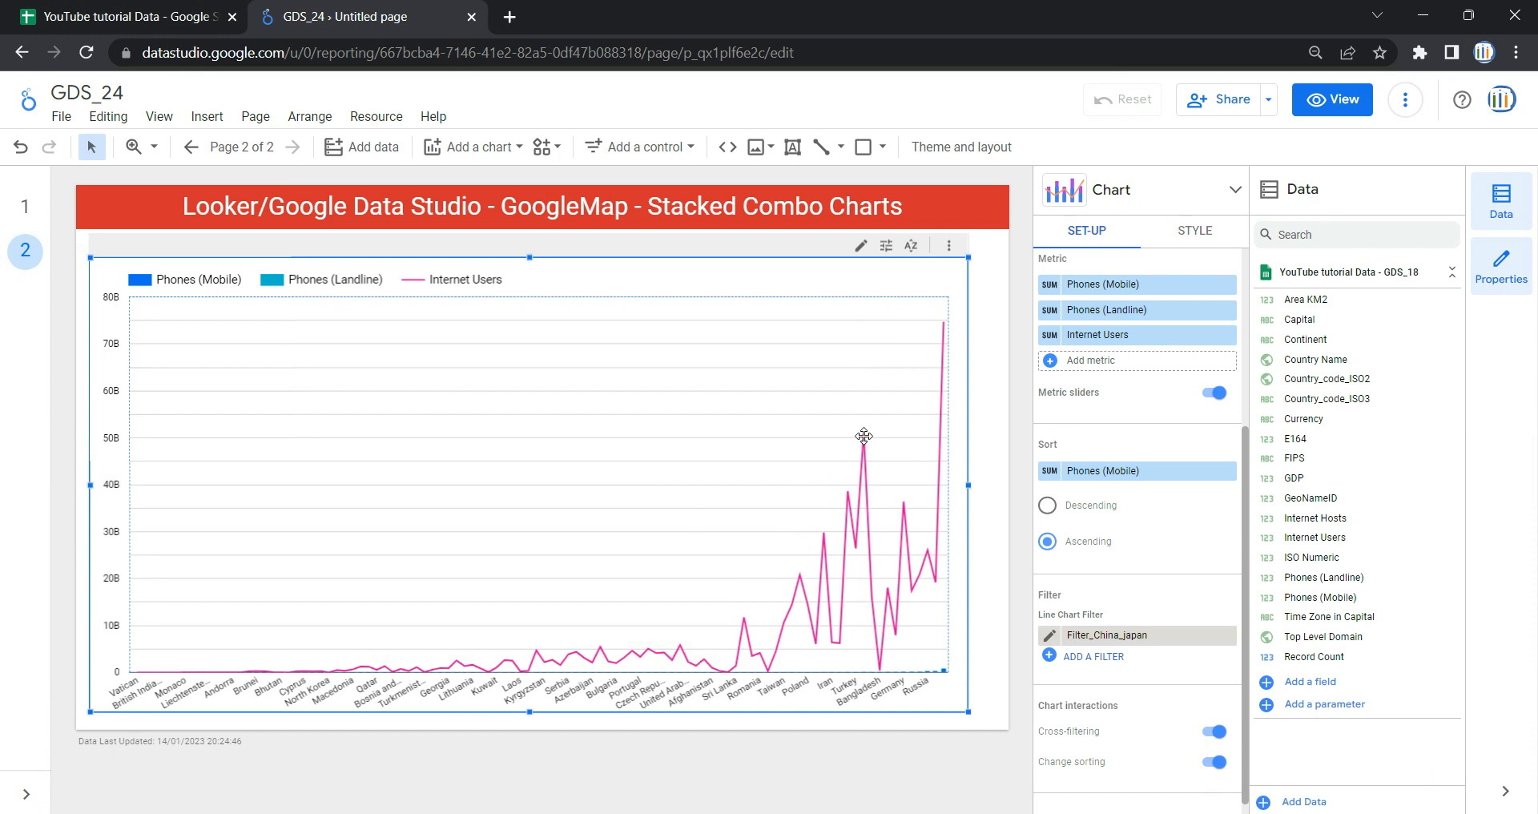
Step: Replace the Internet Users metric of the combo chart with Internet Hosts
mouse_move(862, 432)
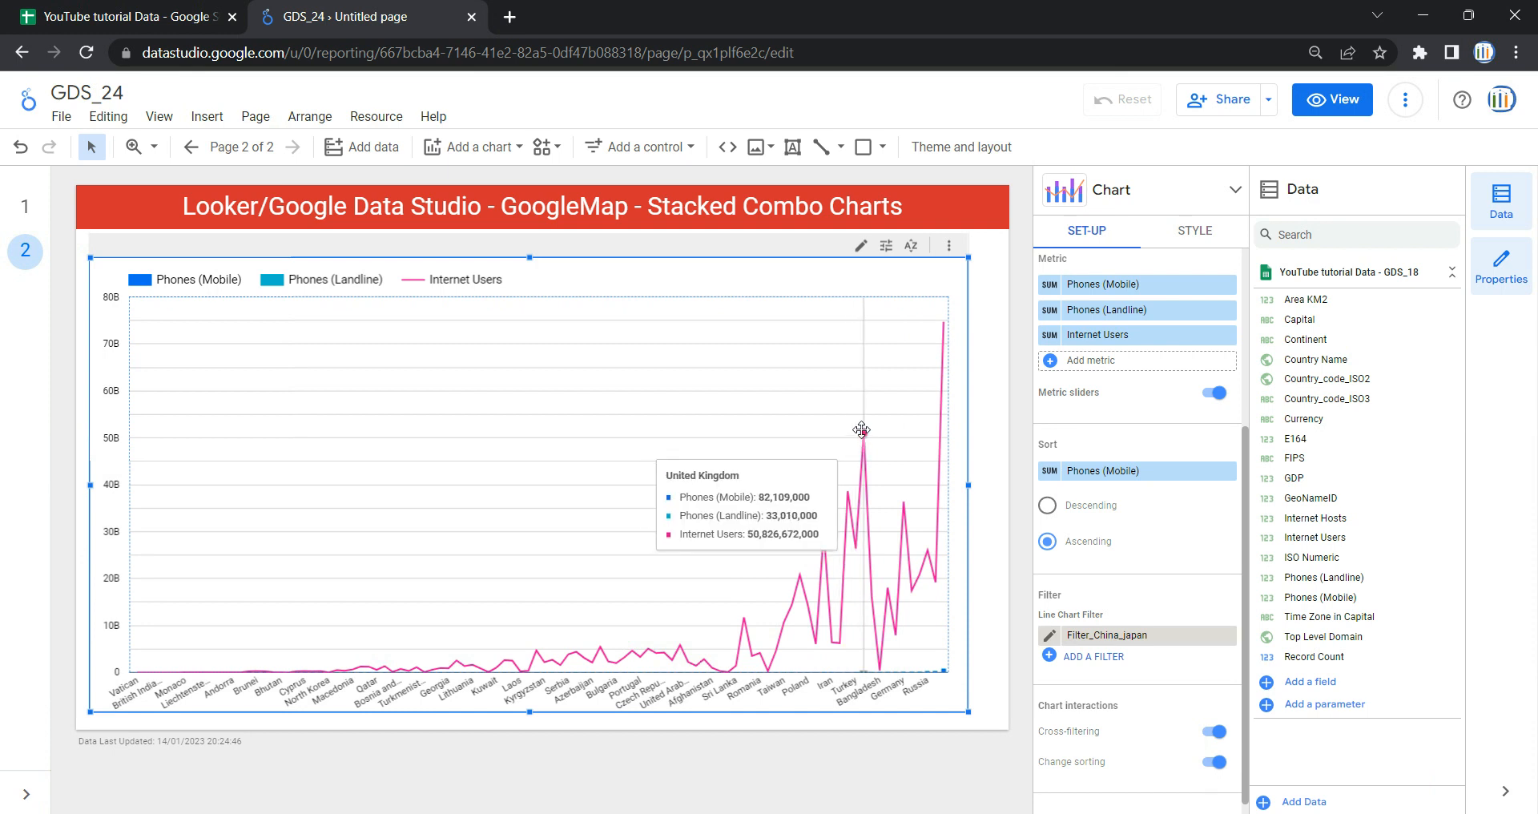
mouse_move(939, 320)
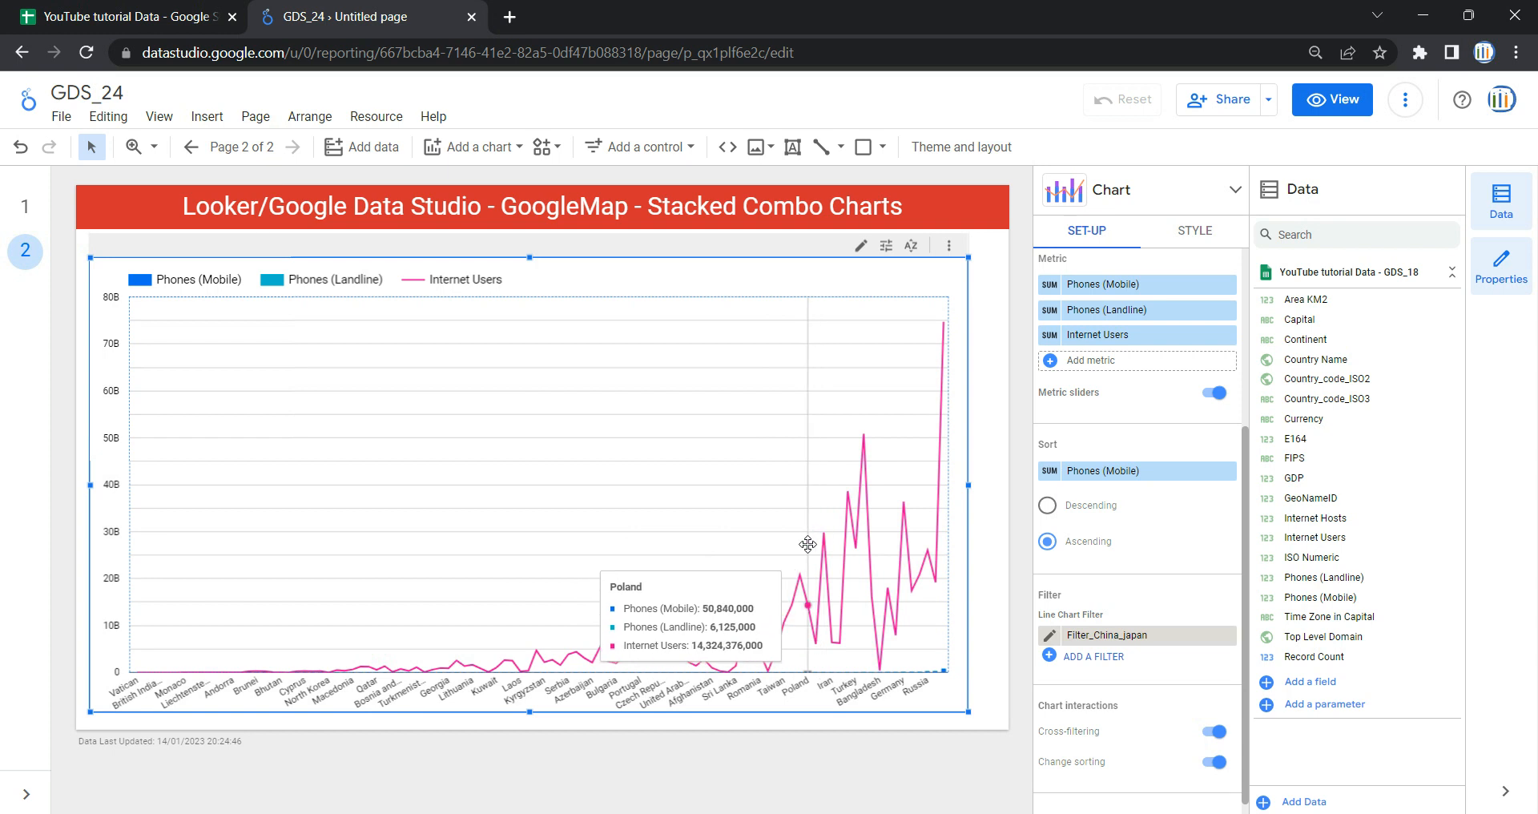
scroll(1121, 369, "up", 1)
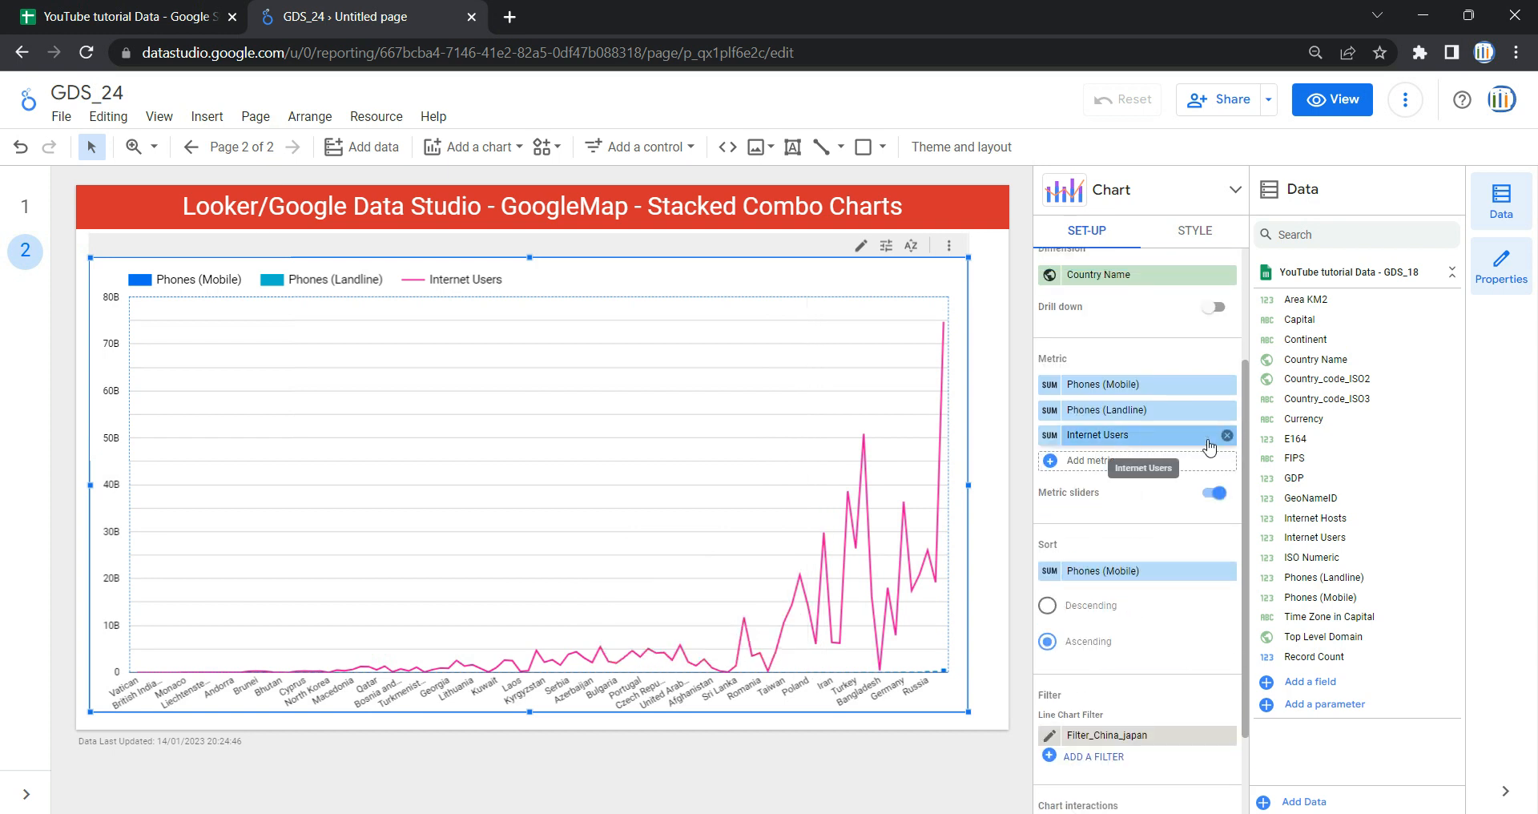
left_click(1226, 435)
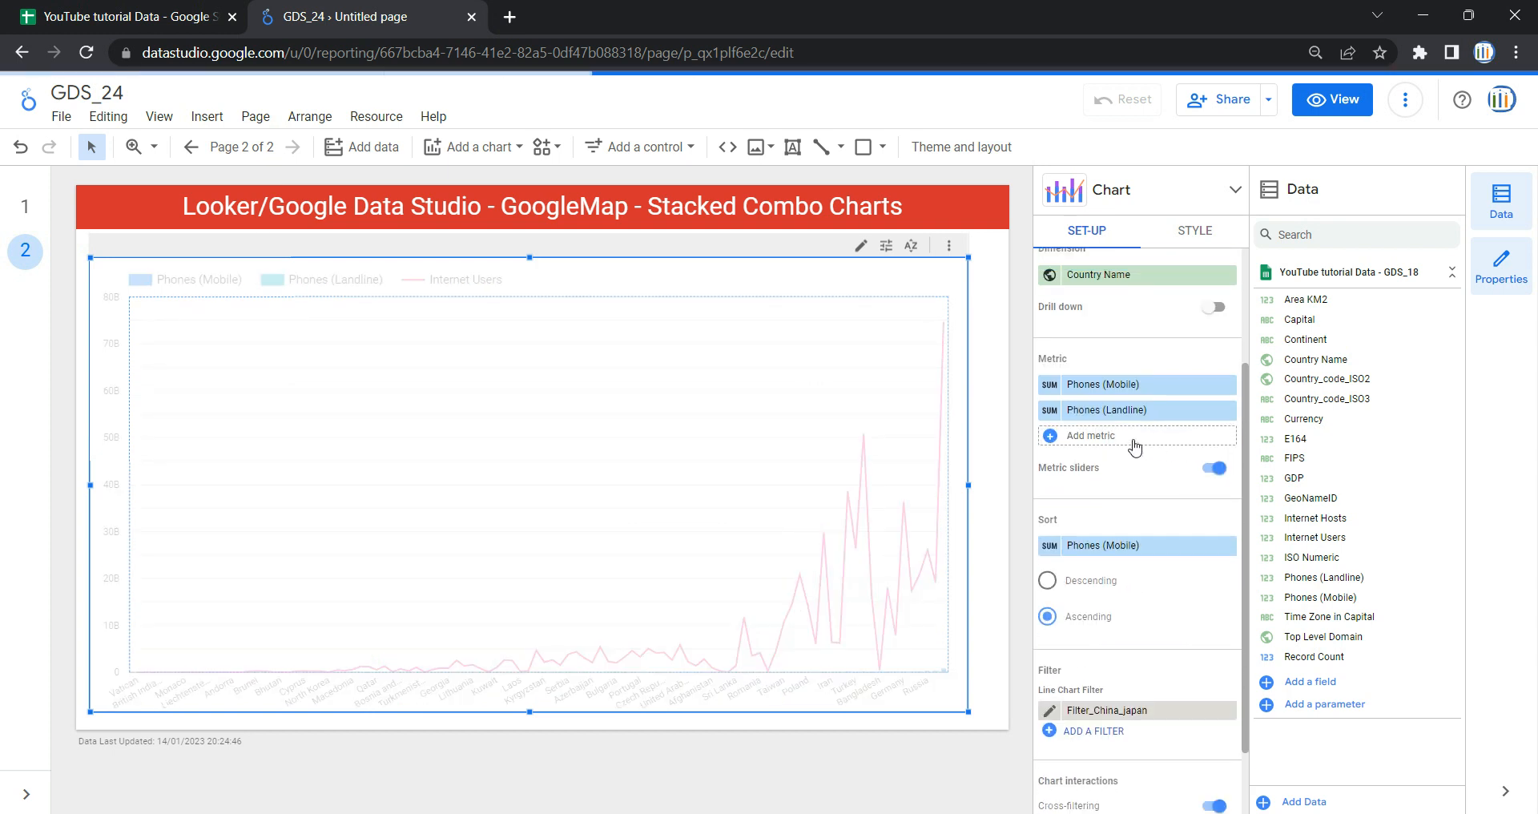
left_click(1135, 446)
scroll(1153, 593, "down", 2)
scroll(1157, 615, "down", 5)
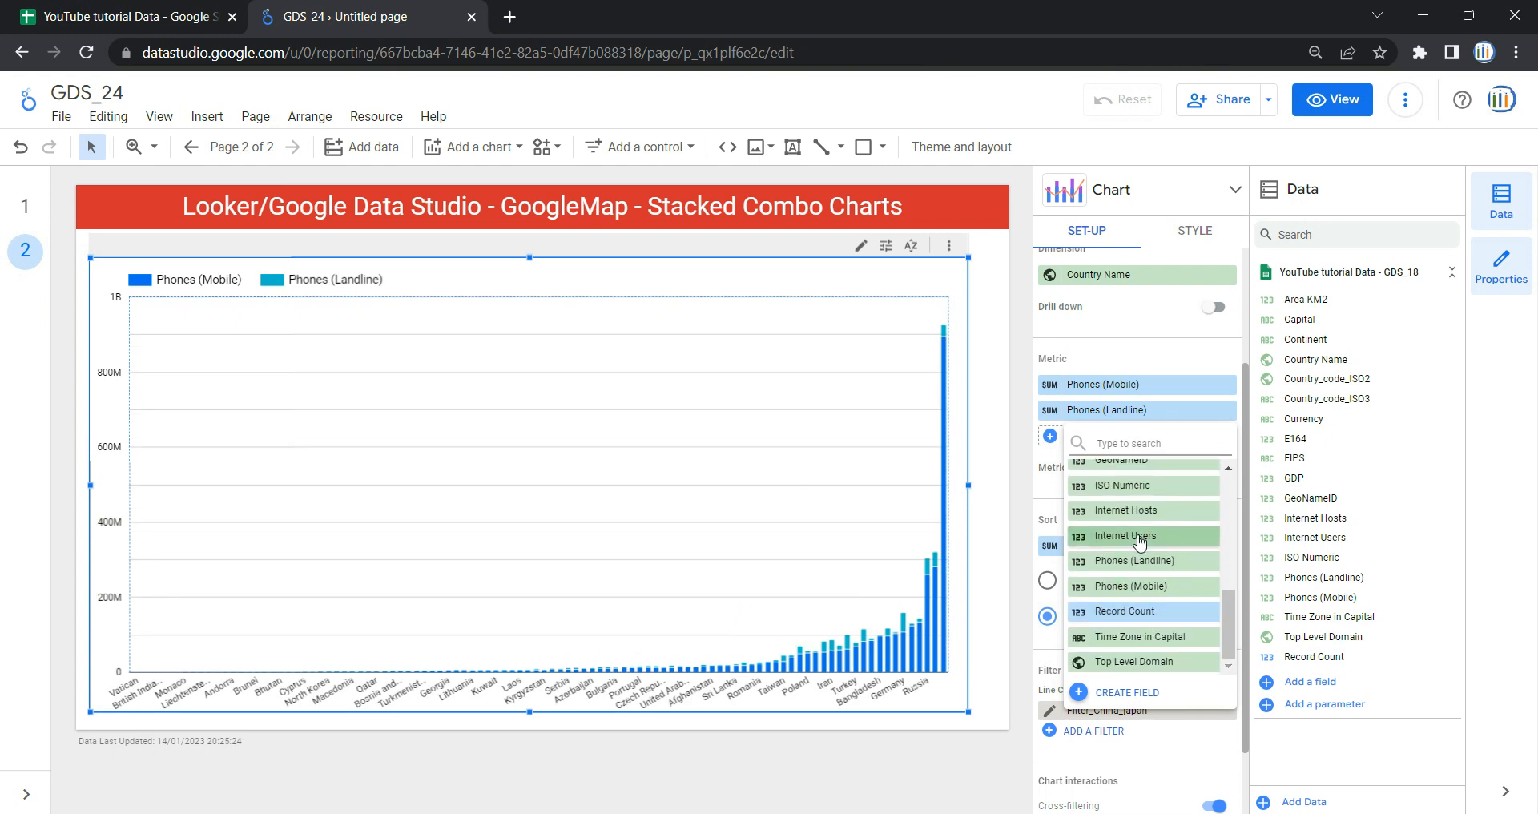
left_click(1139, 511)
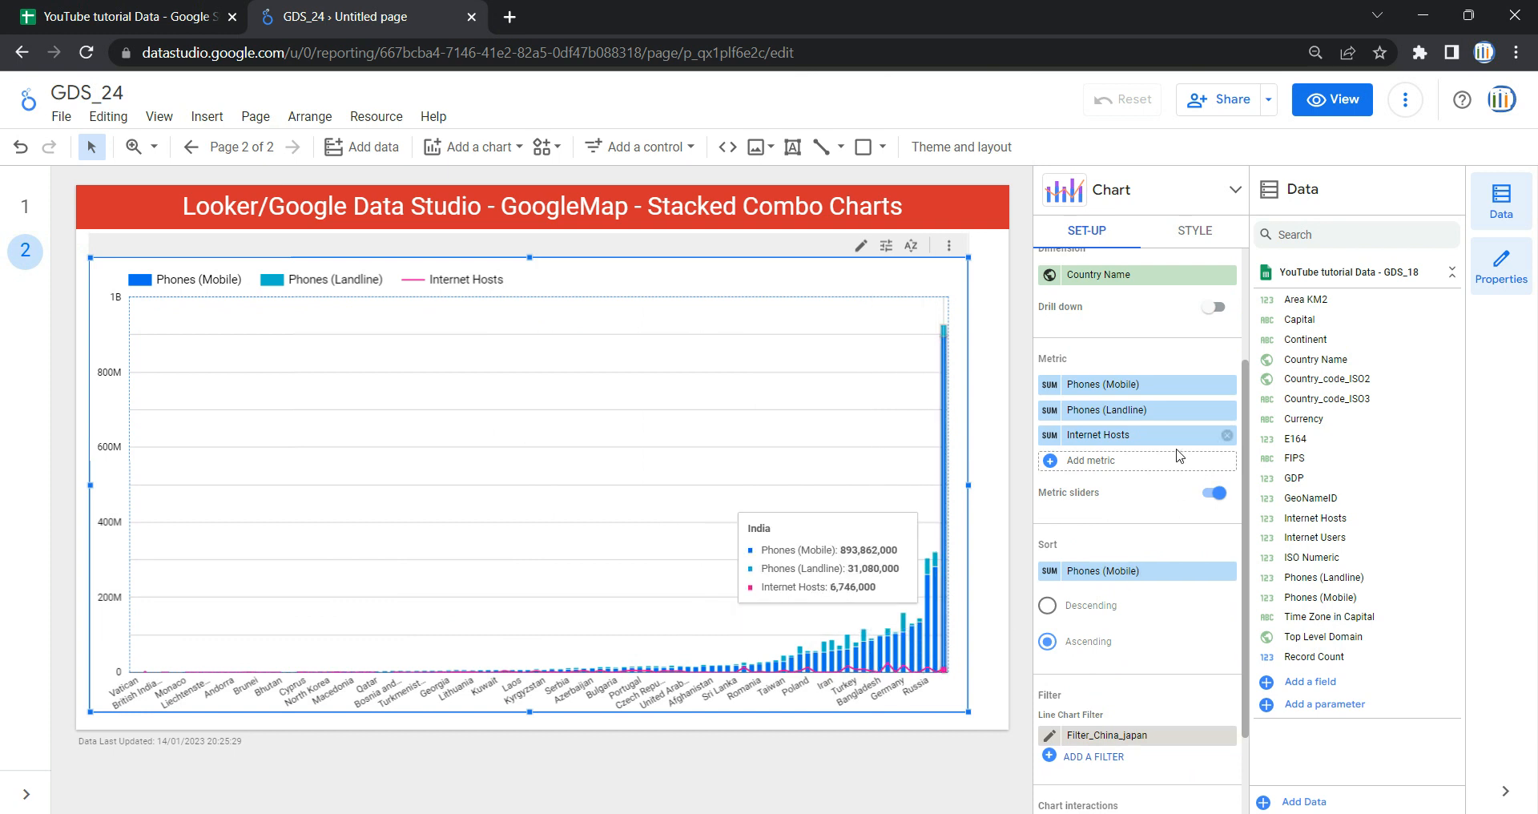
Step: Set the line weight of series no. 3 to 5 and show its points
scroll(1169, 521, "down", 3)
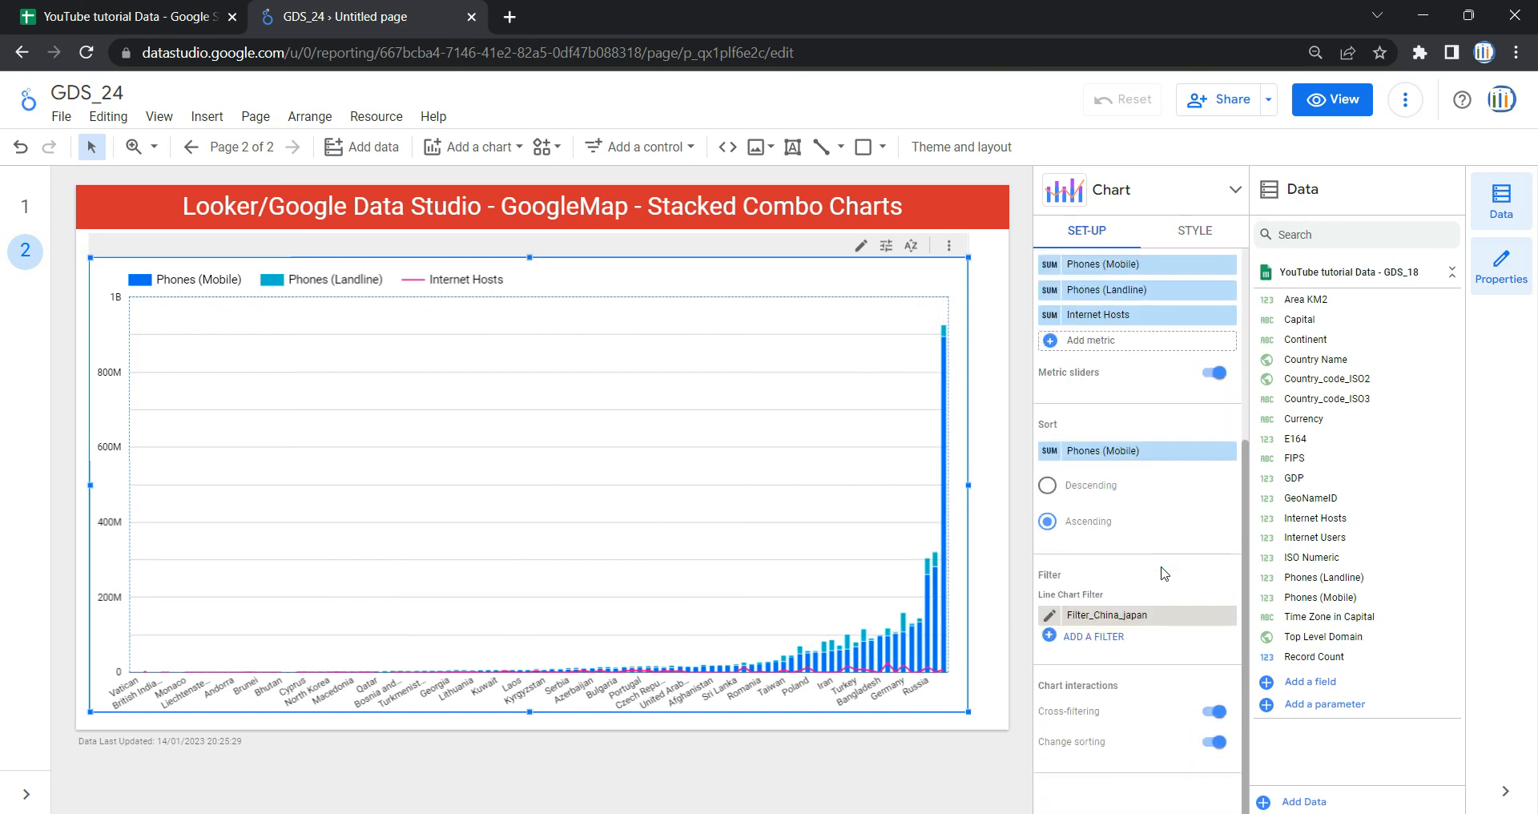
scroll(1164, 573, "up", 5)
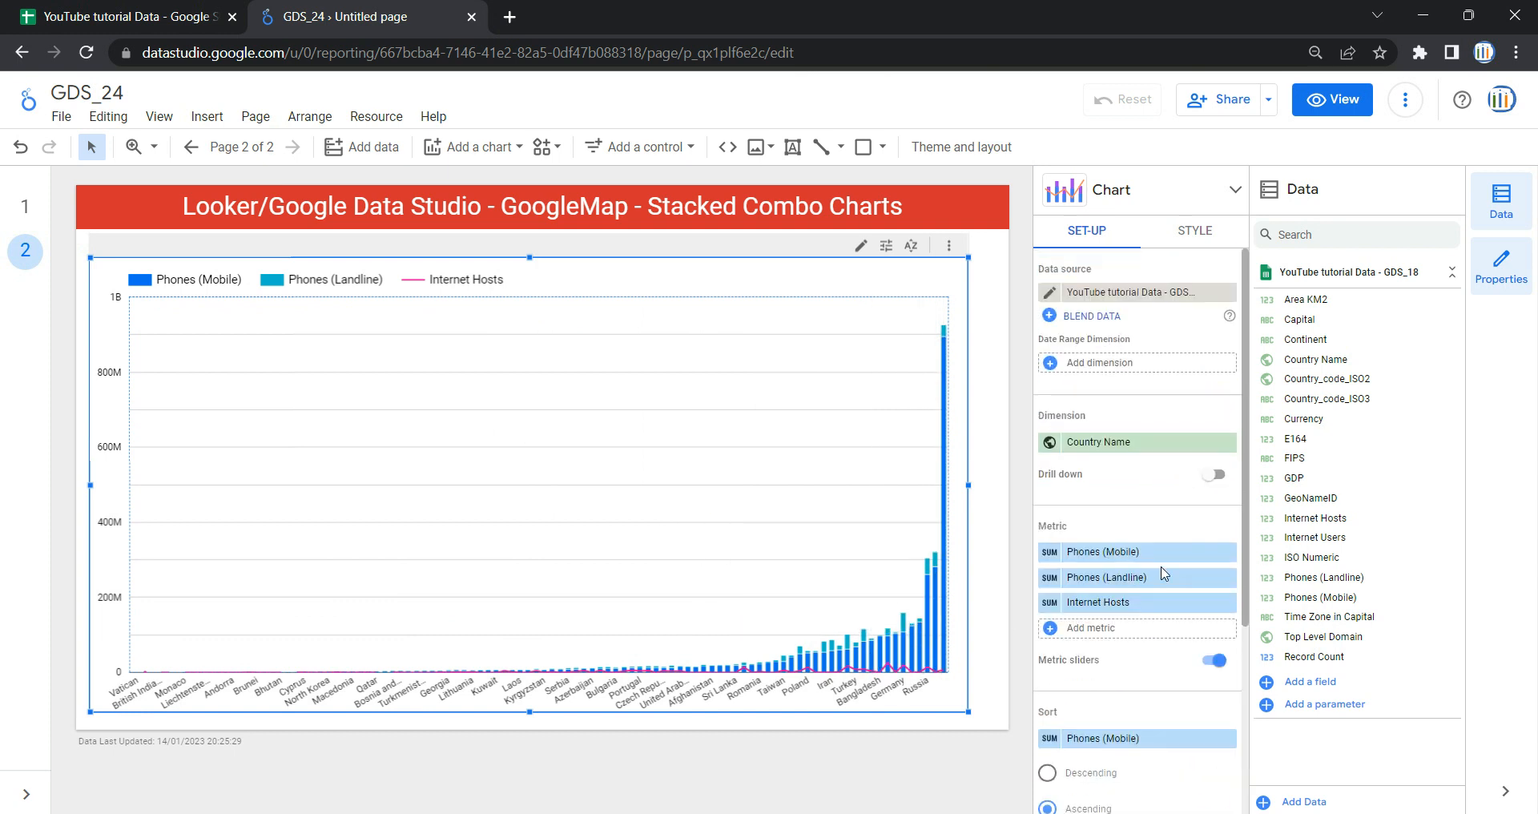
left_click(1198, 235)
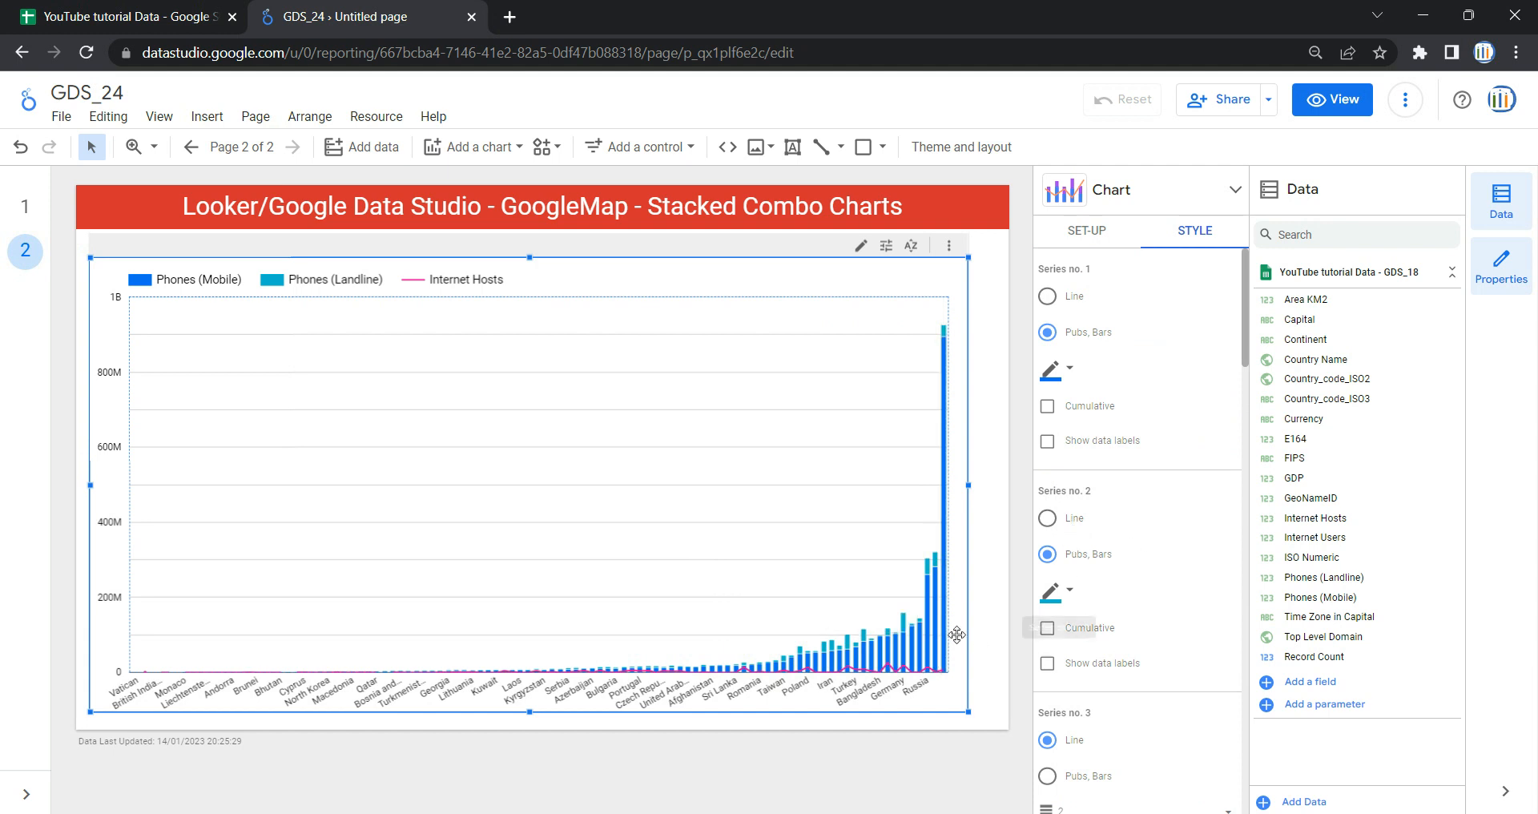
scroll(1131, 631, "down", 3)
scroll(1131, 631, "down", 1)
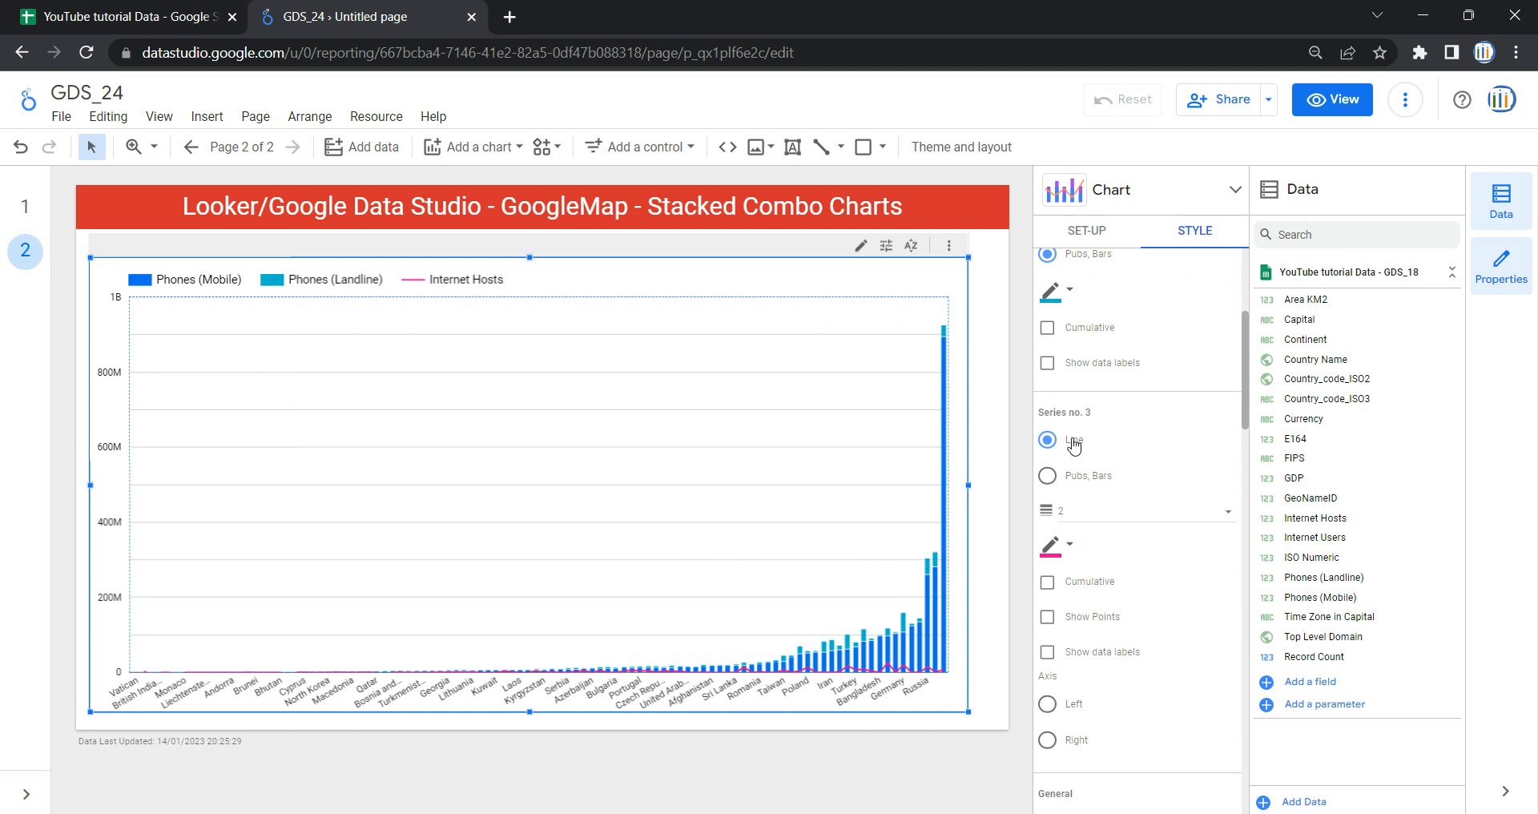
scroll(1079, 417, "down", 1)
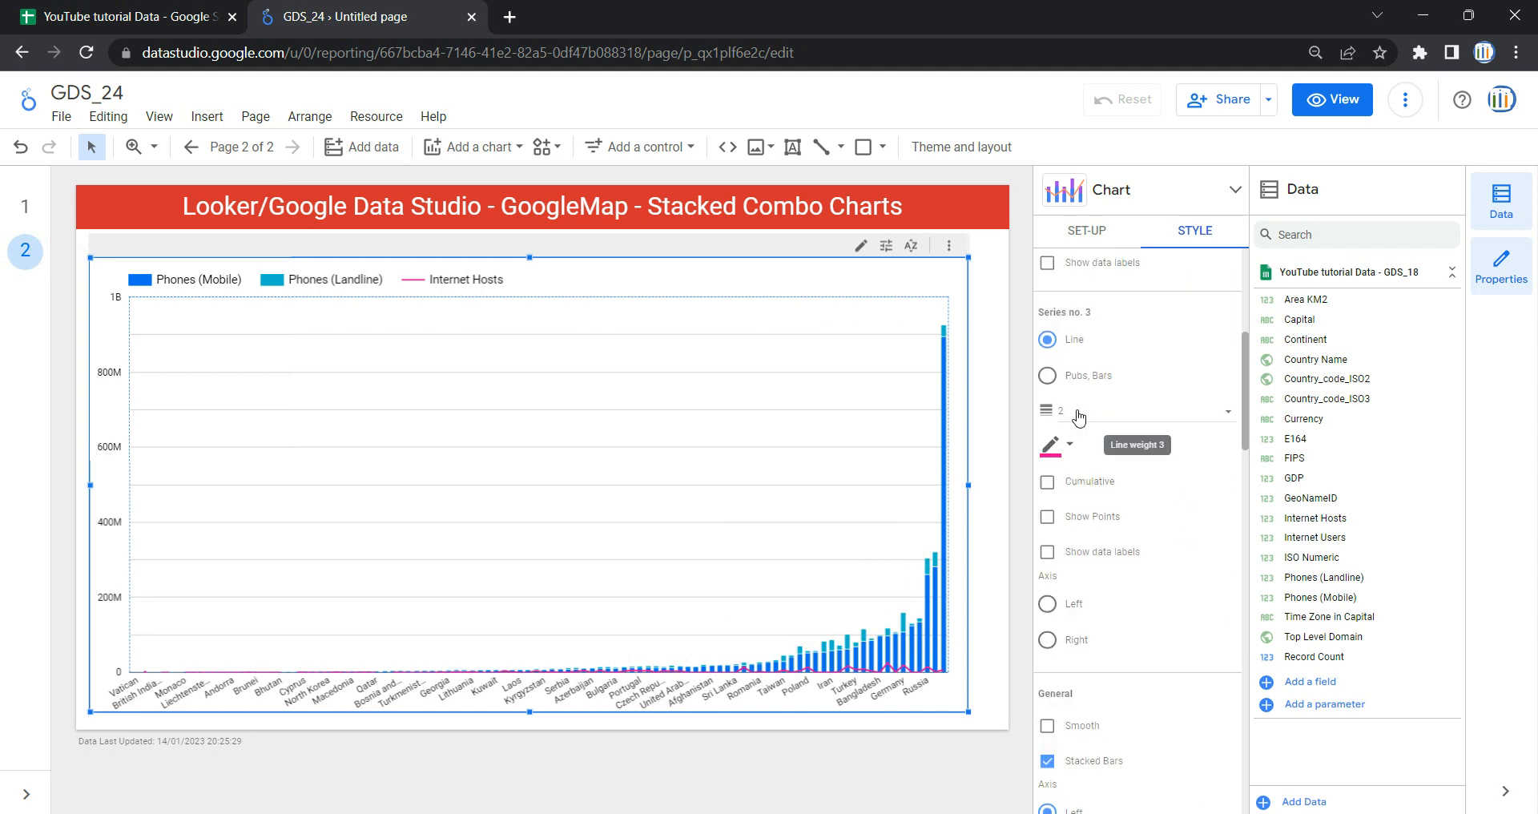
left_click(1079, 416)
left_click(1130, 532)
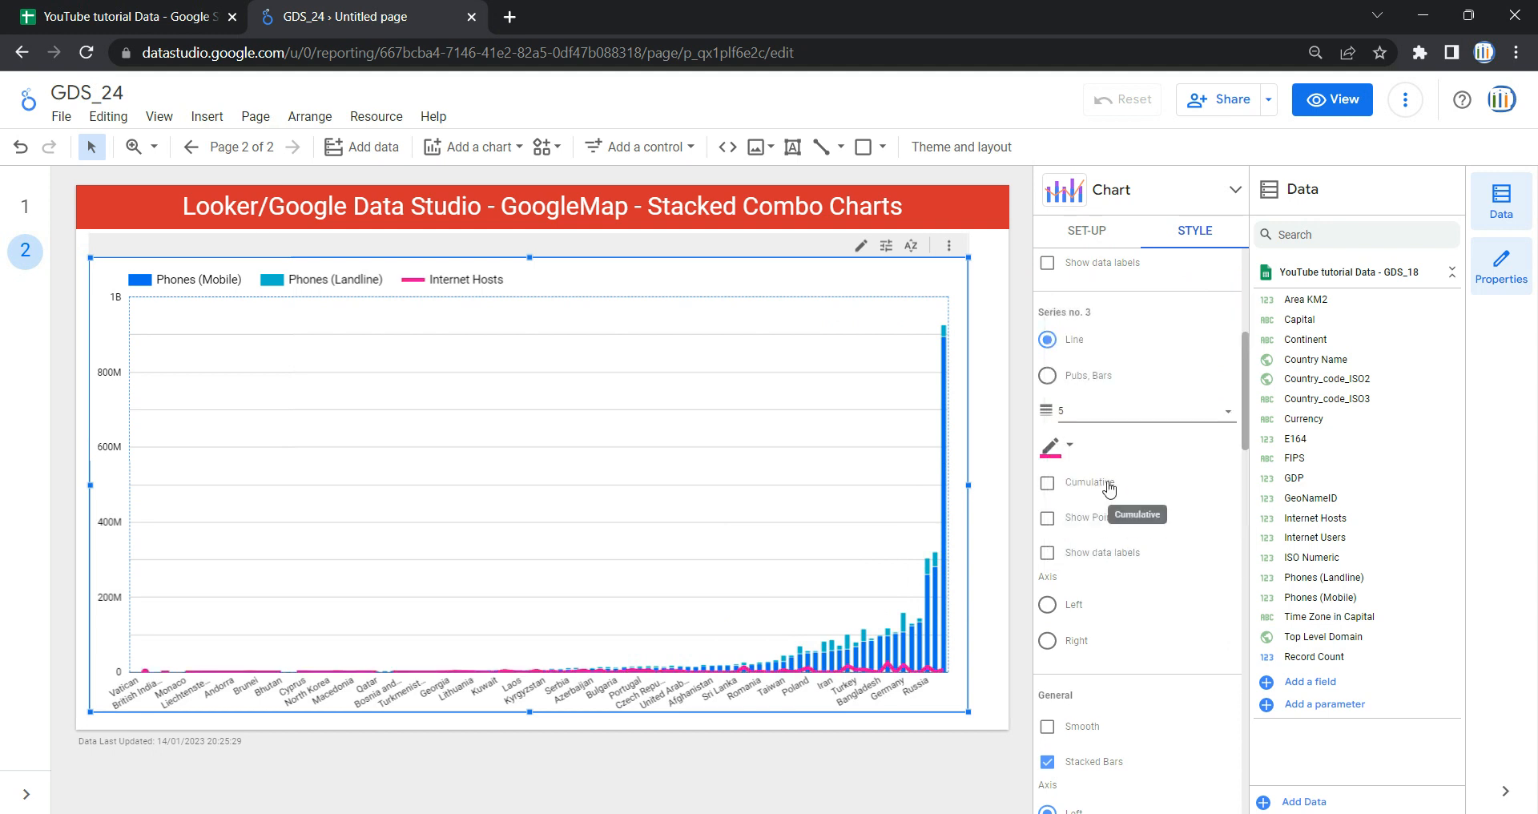
left_click(1066, 519)
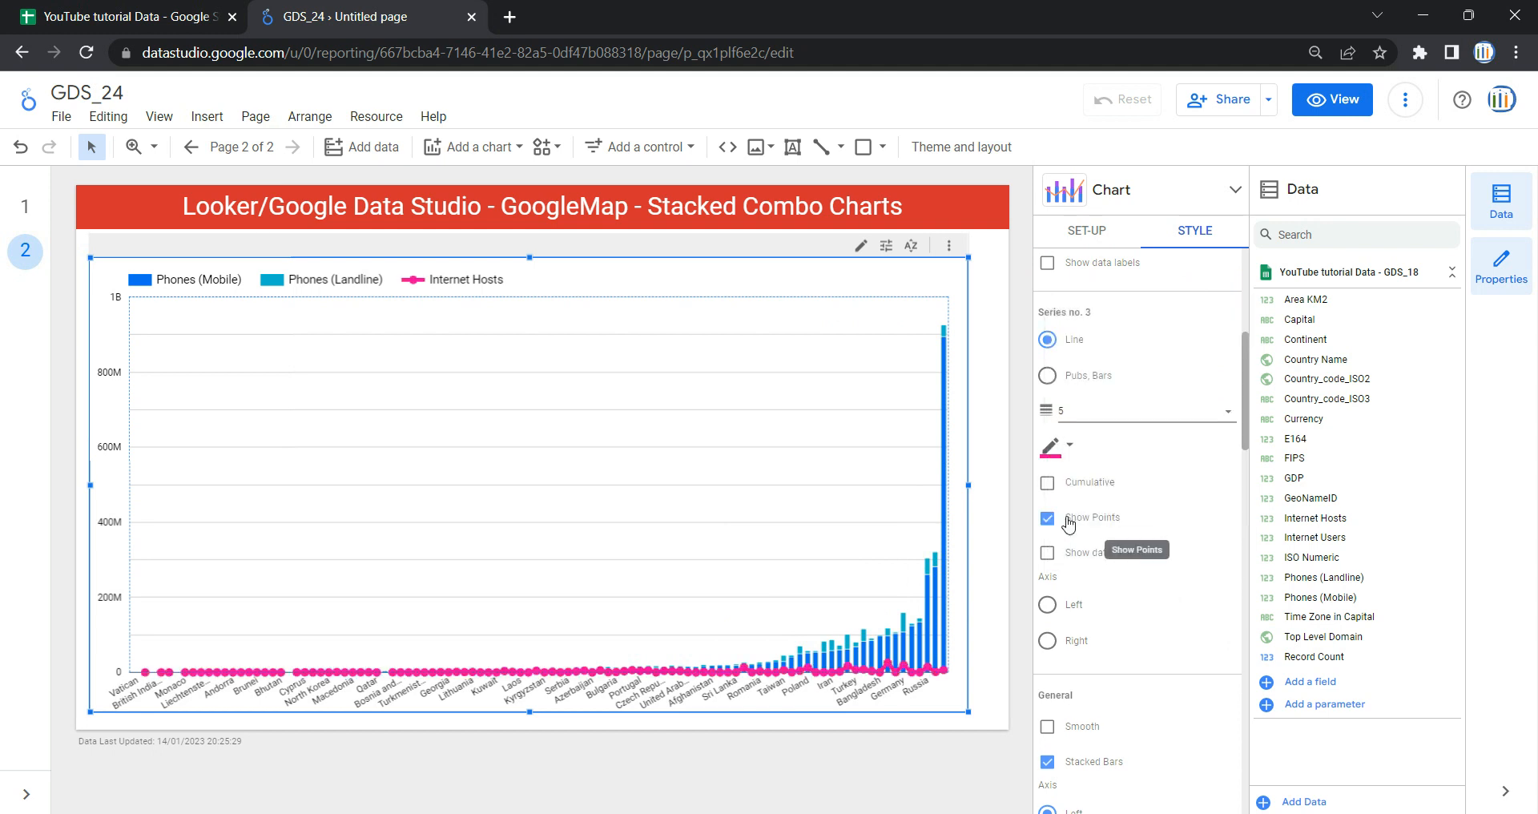
Step: Plot series no. 3 on the right axis with line weight 2, and turn on Smooth for the chart
scroll(1242, 620, "down", 1)
scroll(1242, 620, "down", 1)
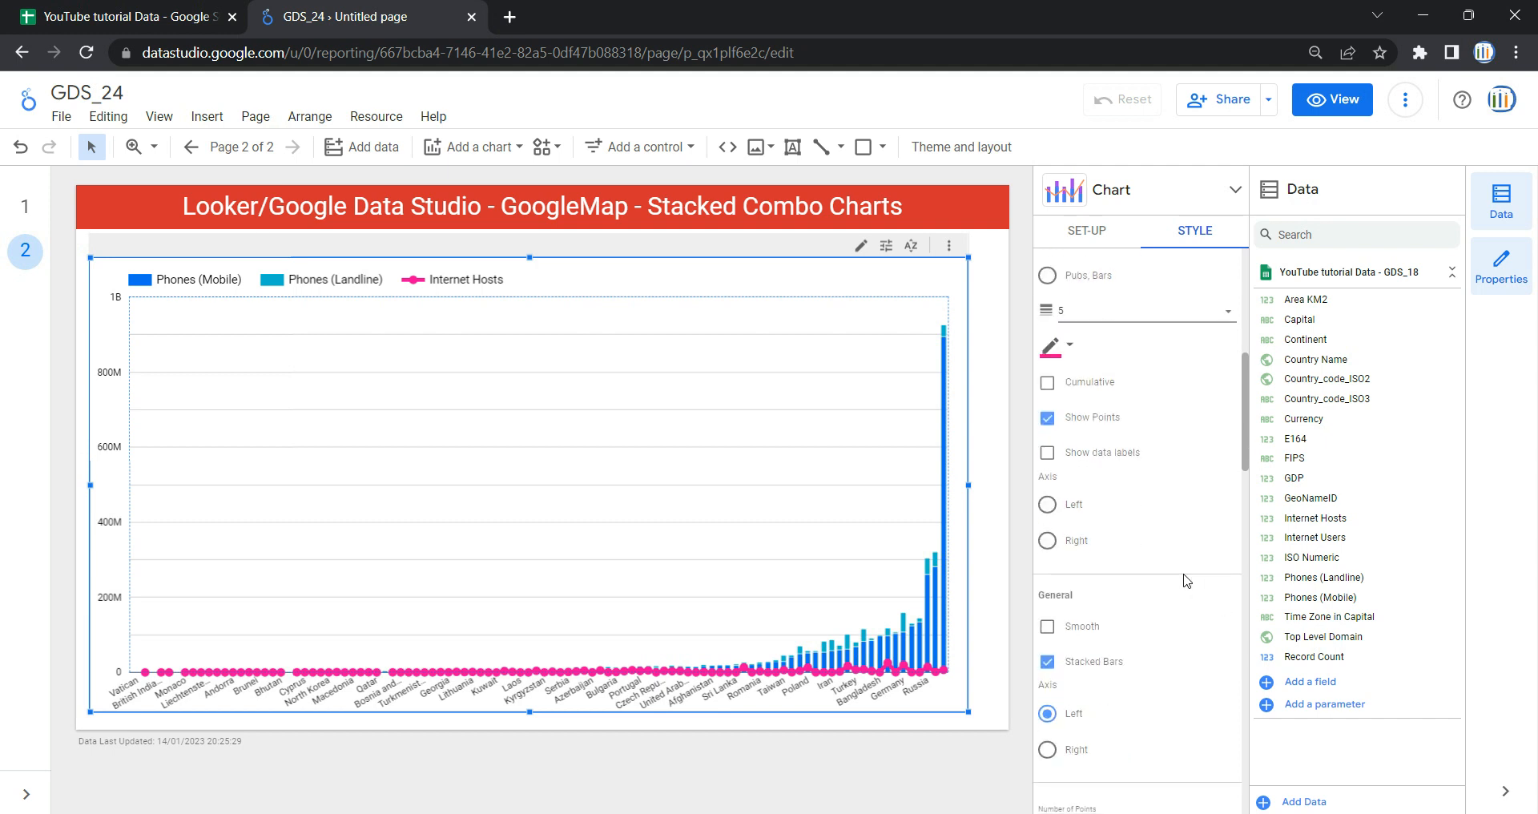
mouse_move(919, 670)
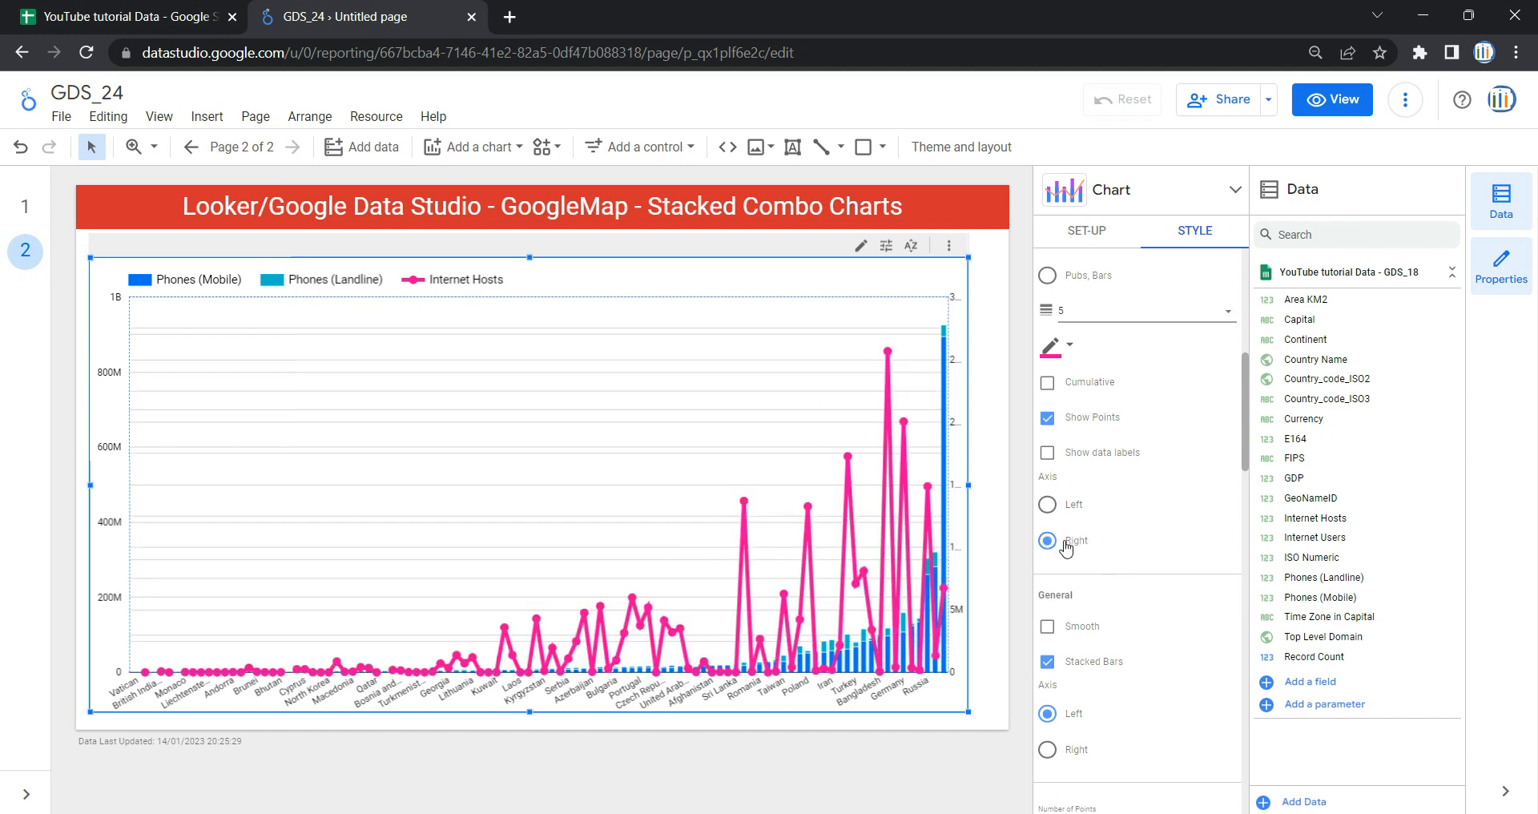
left_click(1074, 320)
left_click(1106, 193)
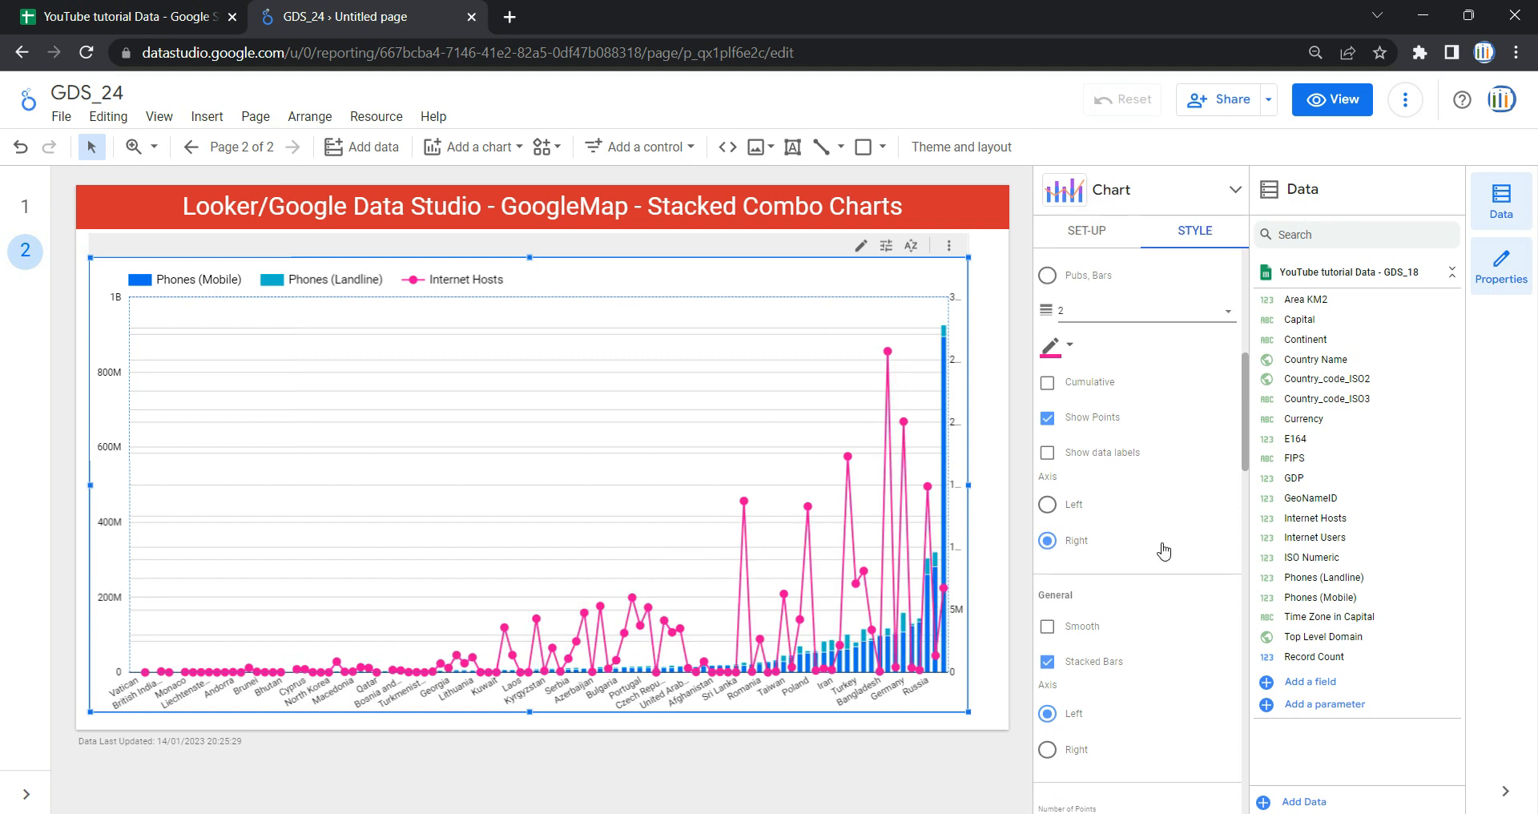
scroll(1177, 556, "down", 1)
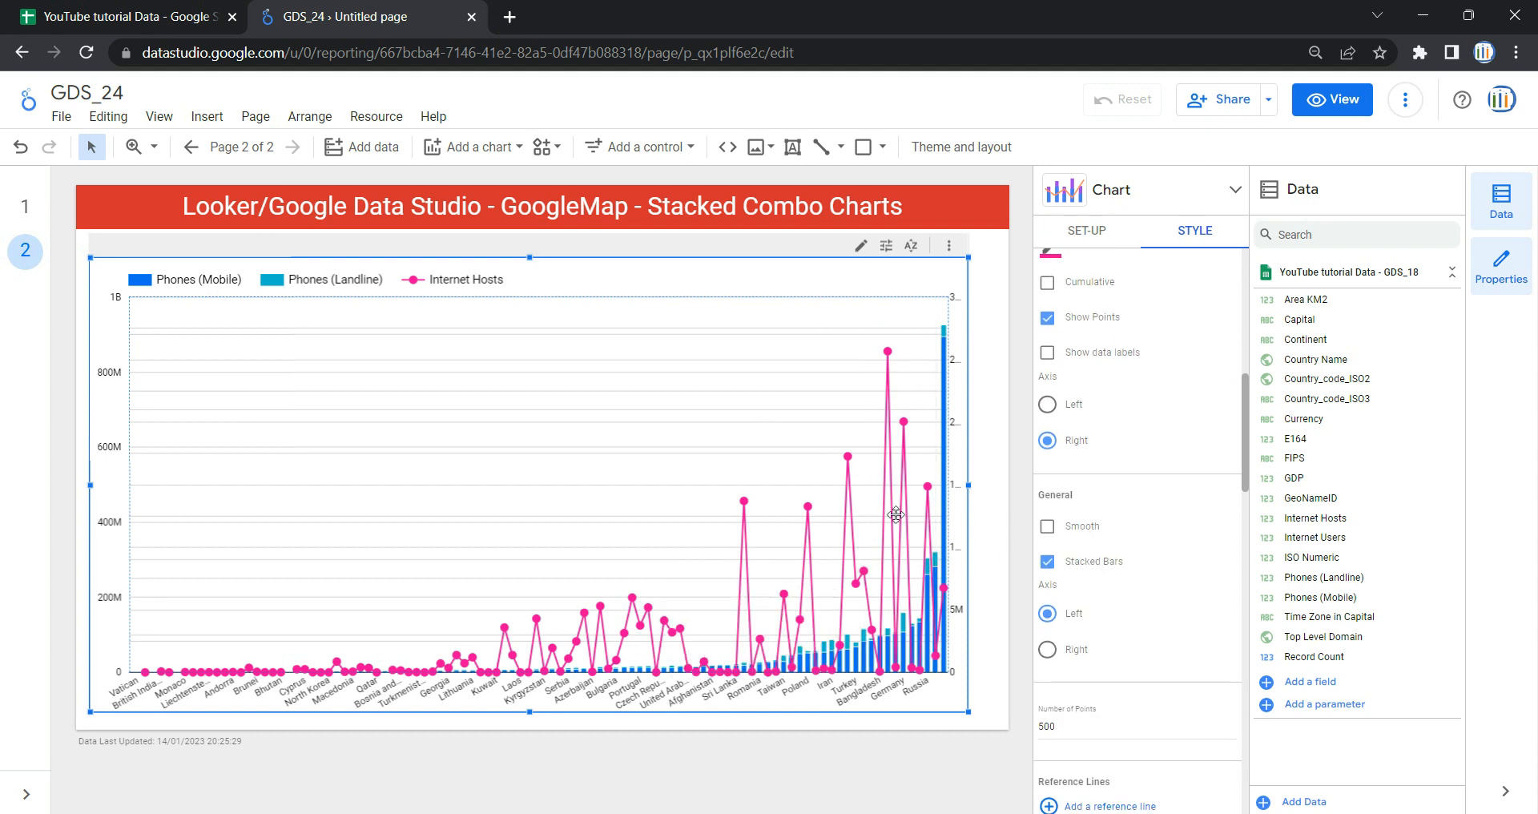
left_click(1050, 526)
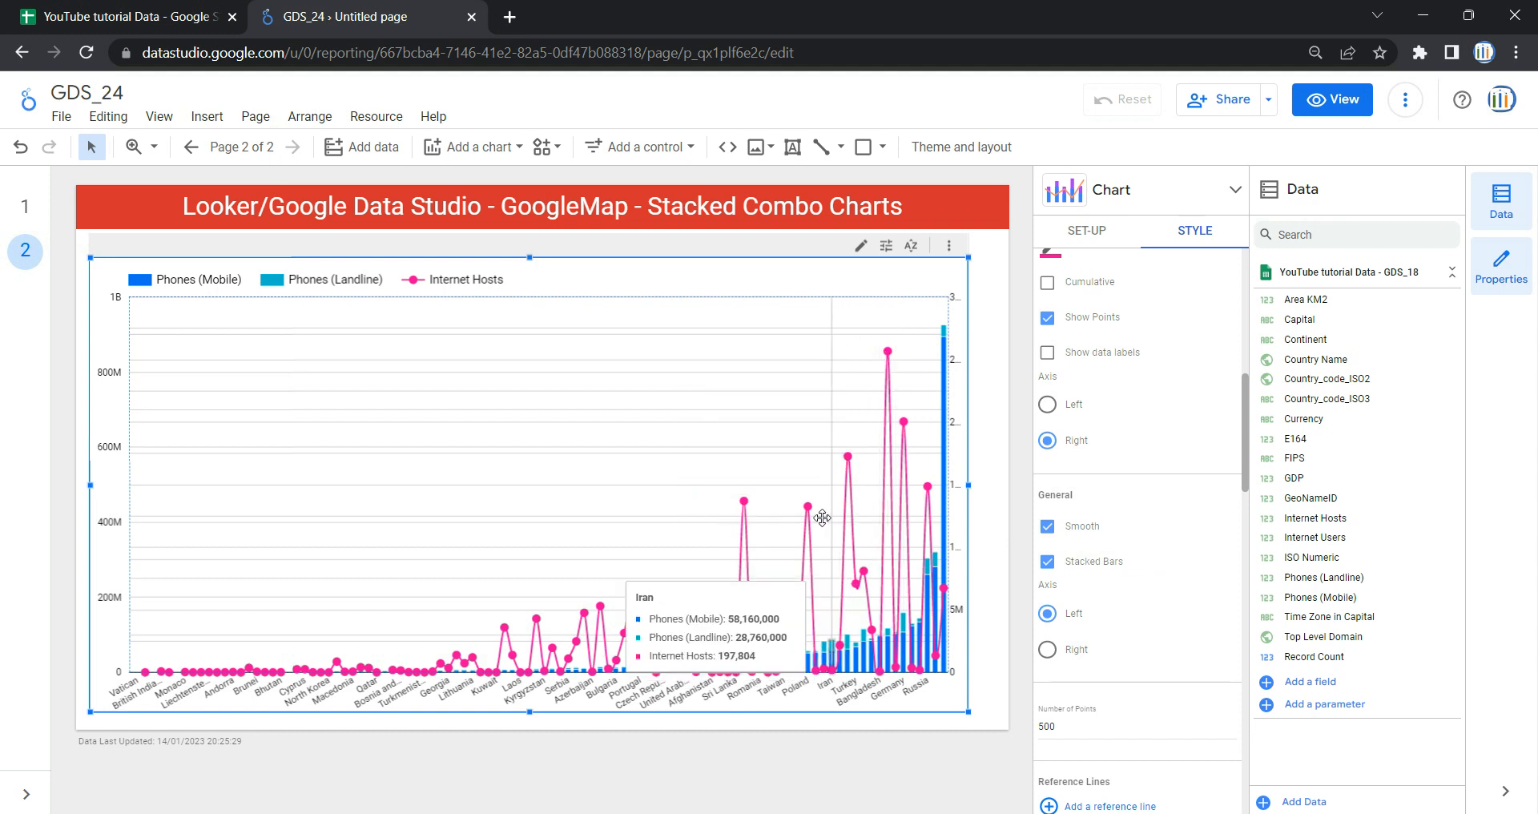
Step: Try the right axis in the chart's general style settings, then return it to the left axis
scroll(1121, 560, "down", 3)
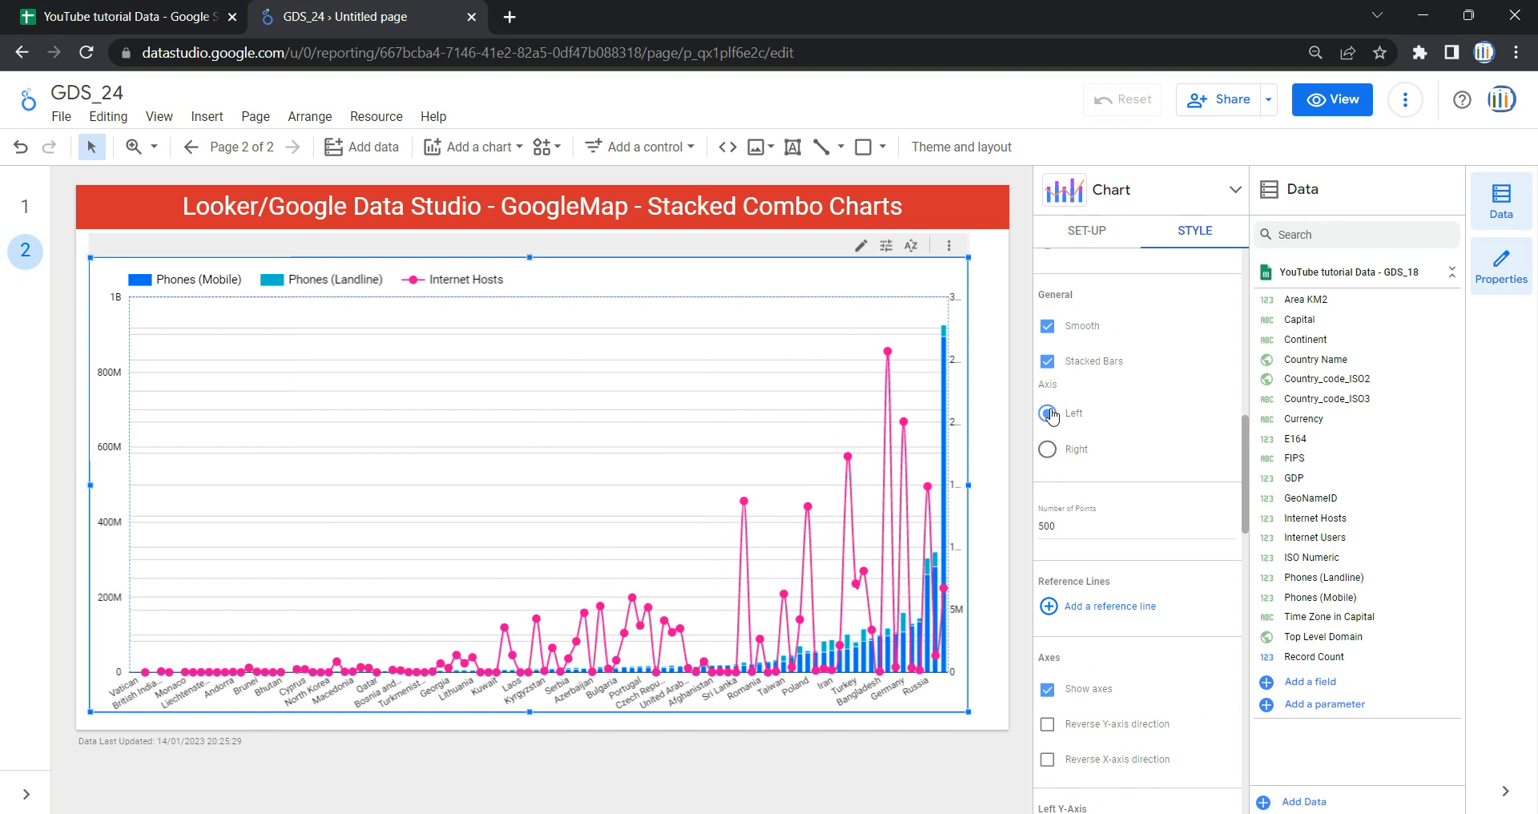
left_click(1048, 449)
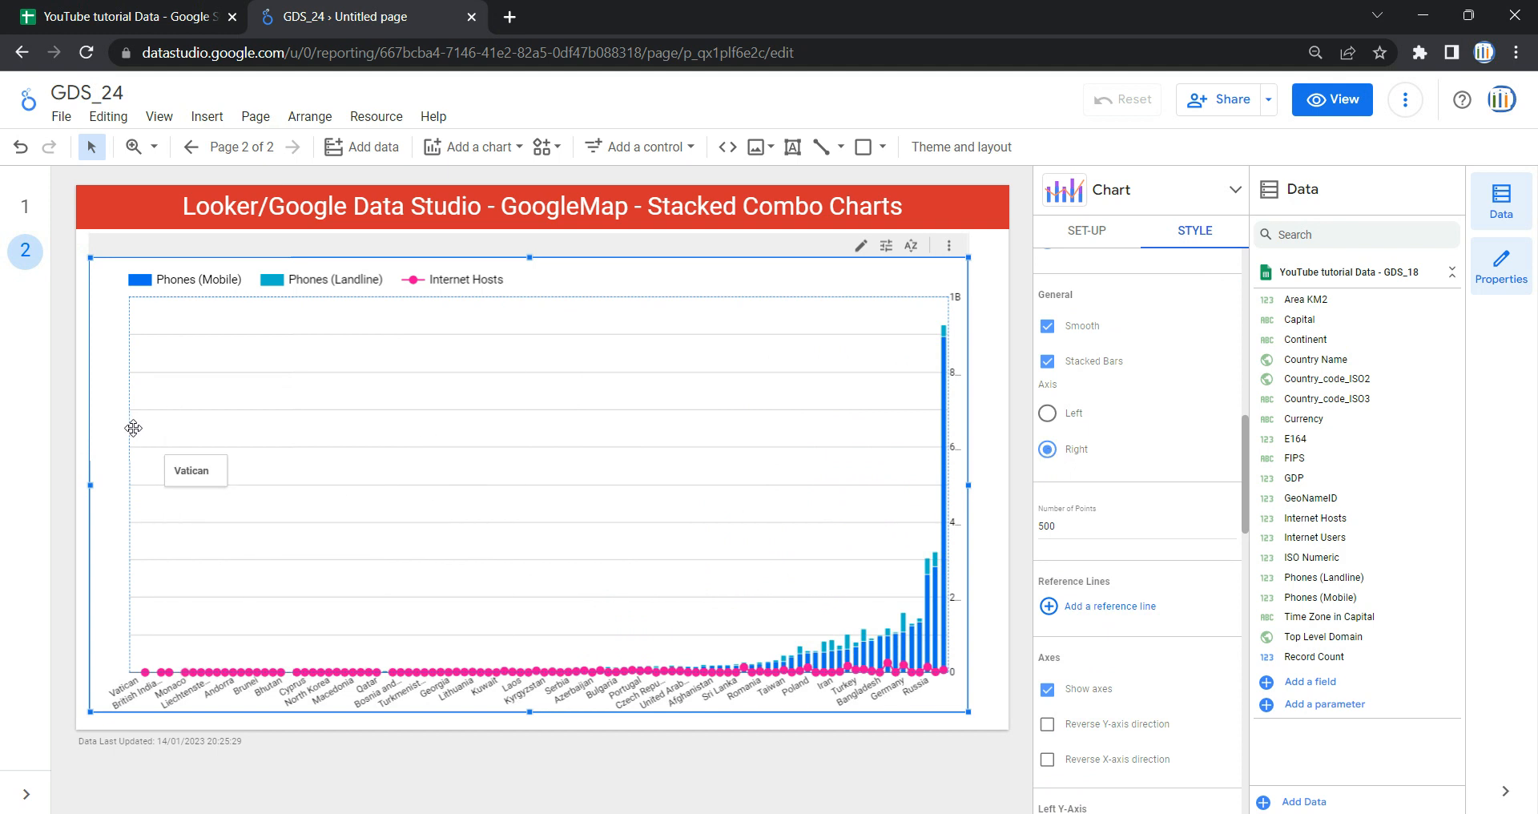
left_click(1048, 415)
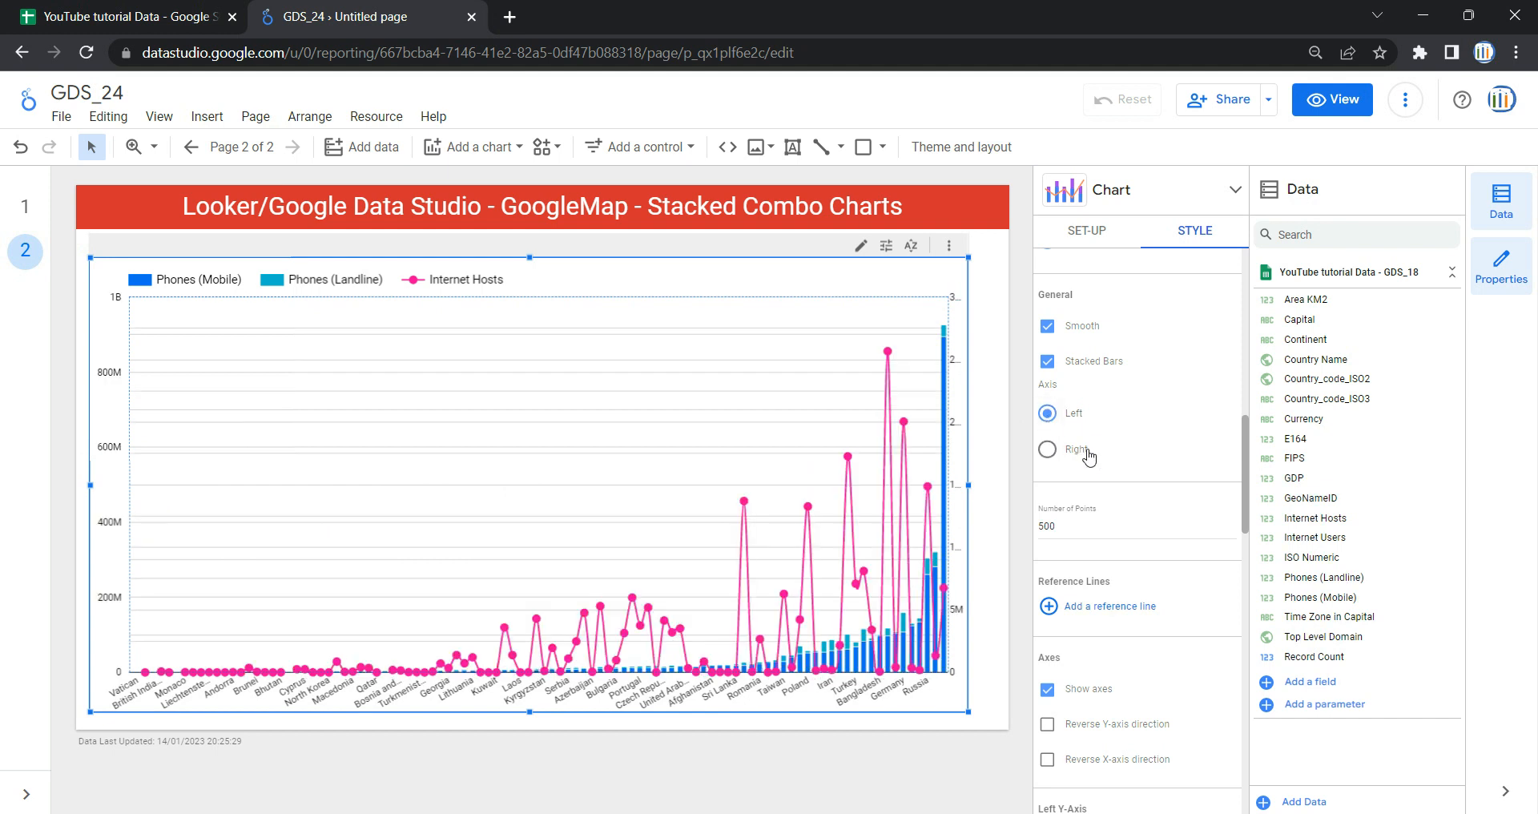
Step: Try adding a constant-value reference line to the chart and remove it again
scroll(1119, 447, "down", 3)
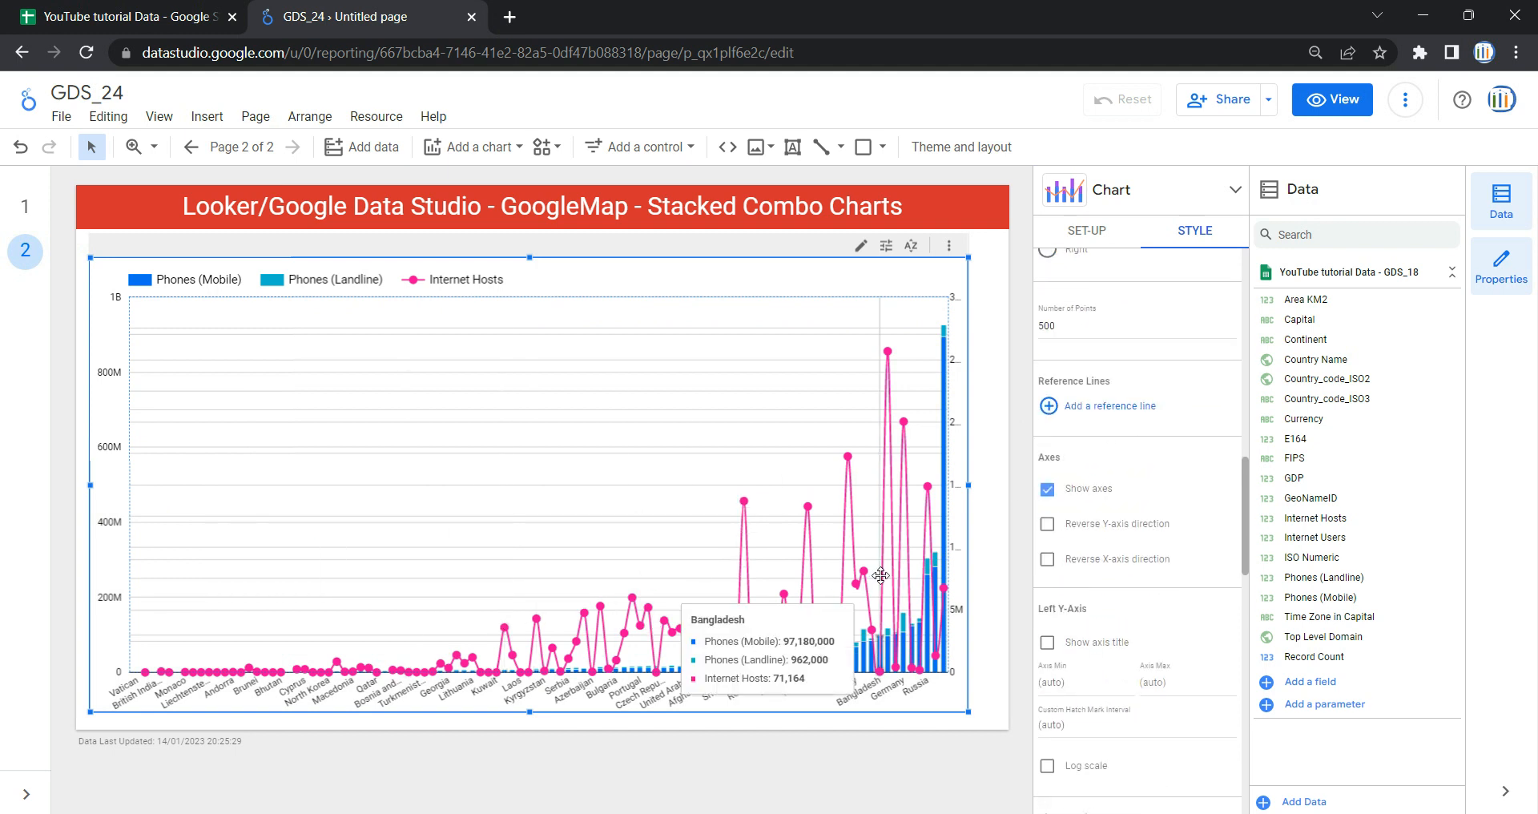
left_click(1085, 415)
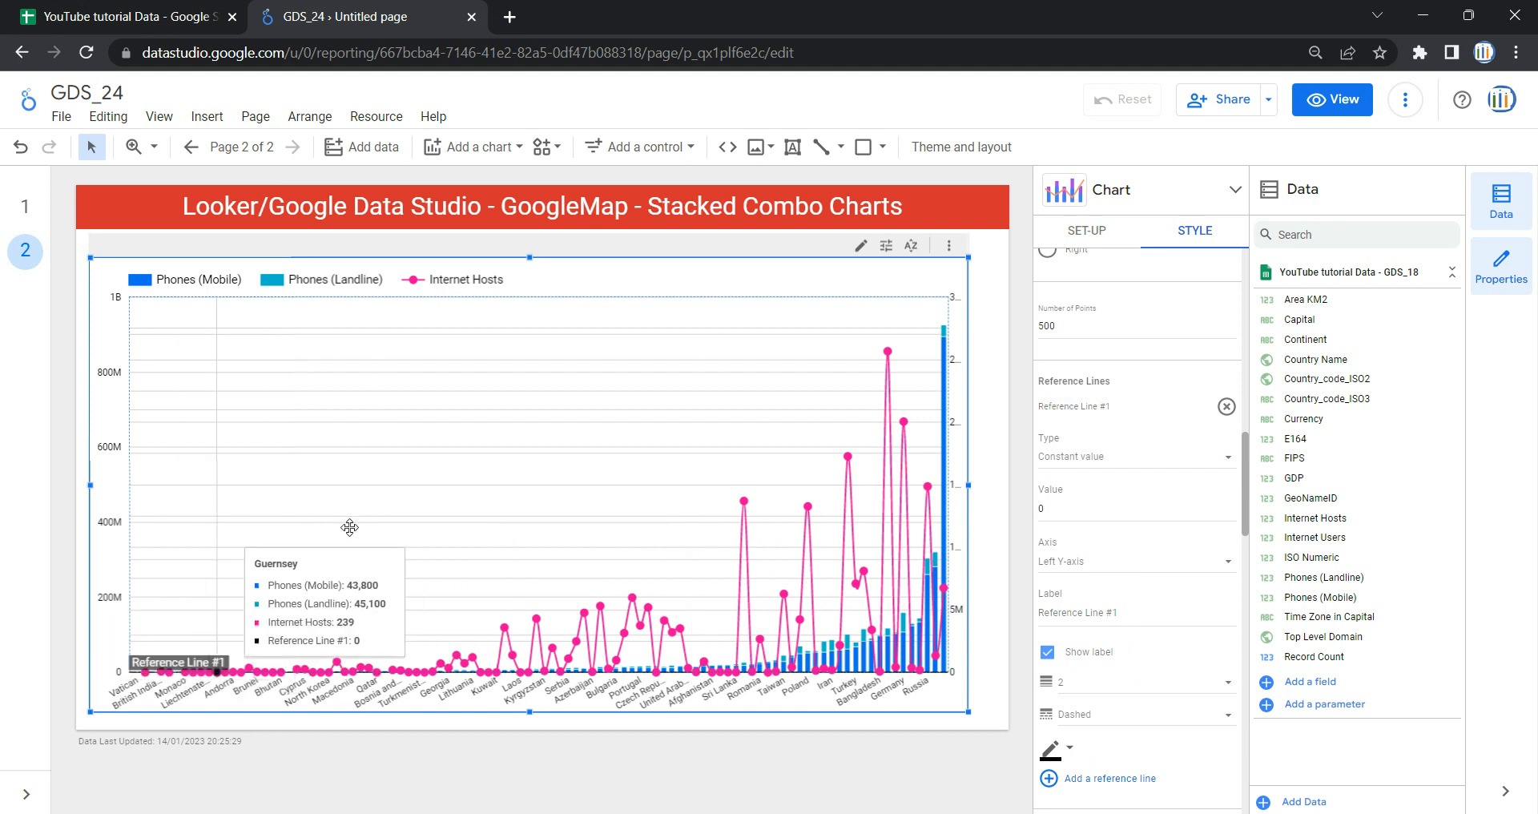
left_click(1226, 406)
scroll(1160, 436, "down", 1)
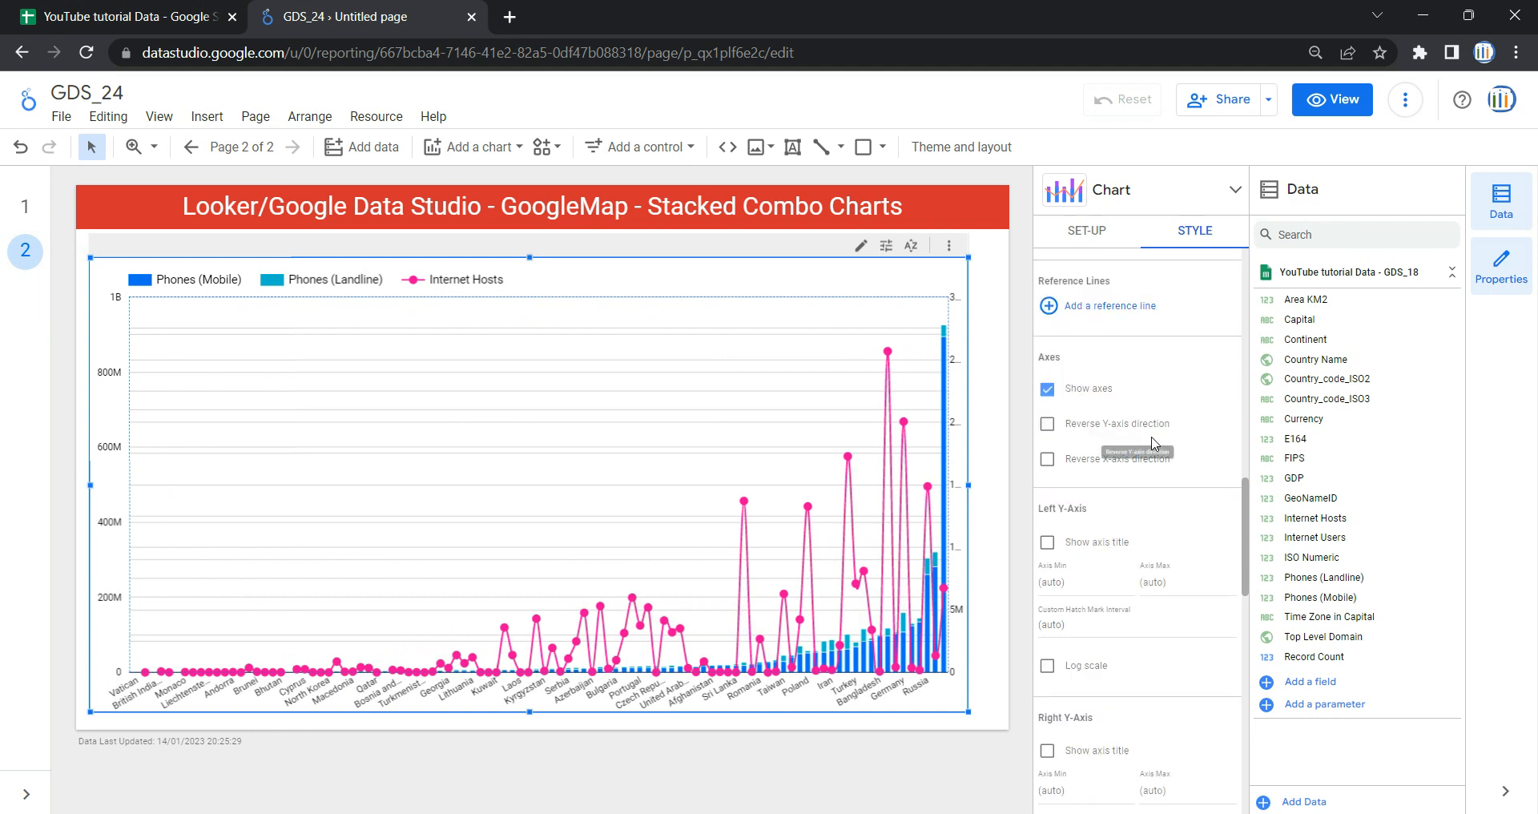
Step: Try hiding the axes and reversing the X-axis direction, restoring each setting again
left_click(1047, 392)
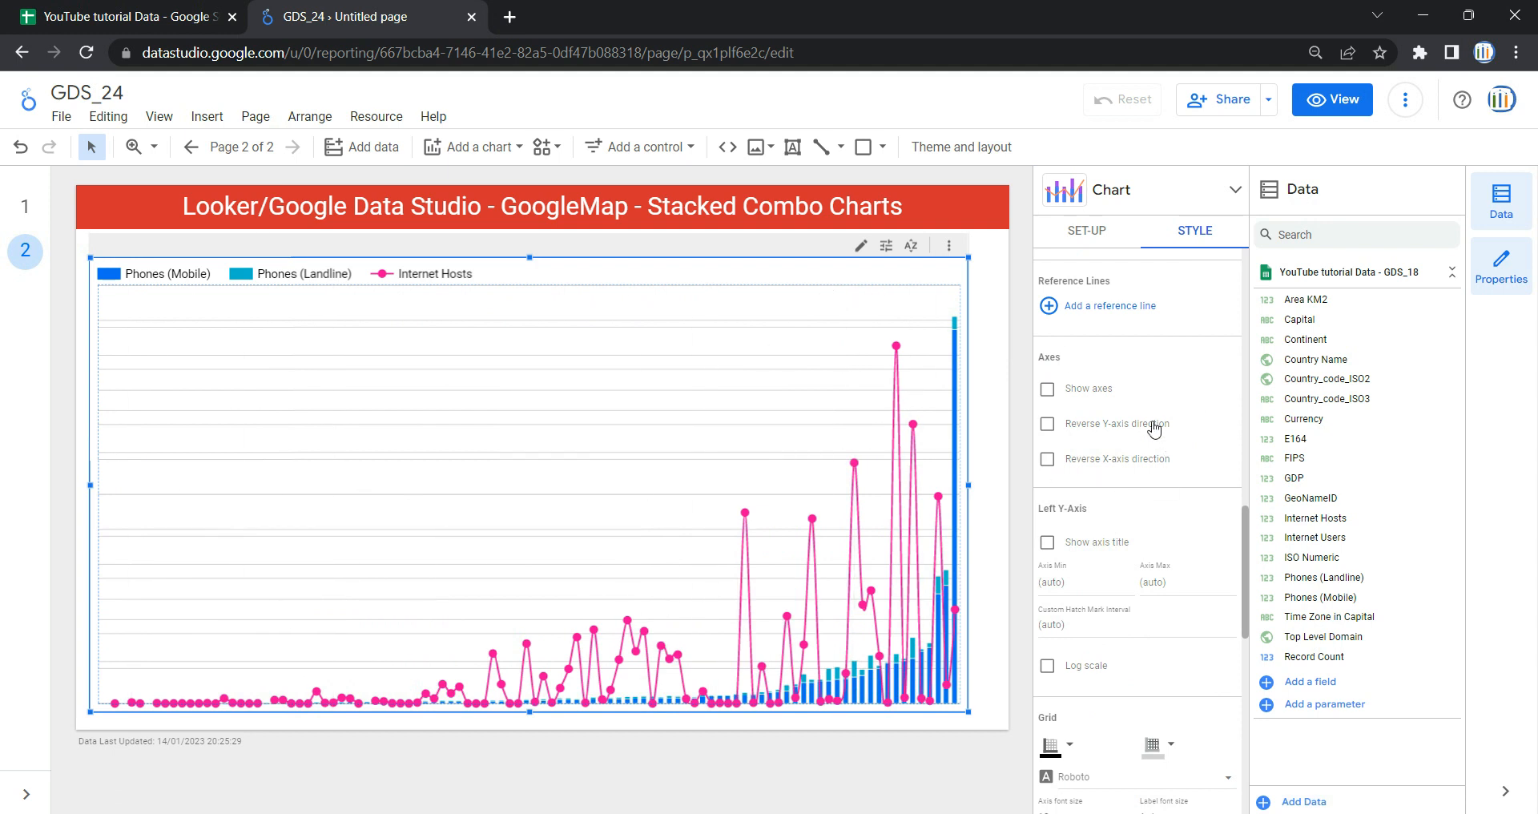
left_click(1067, 392)
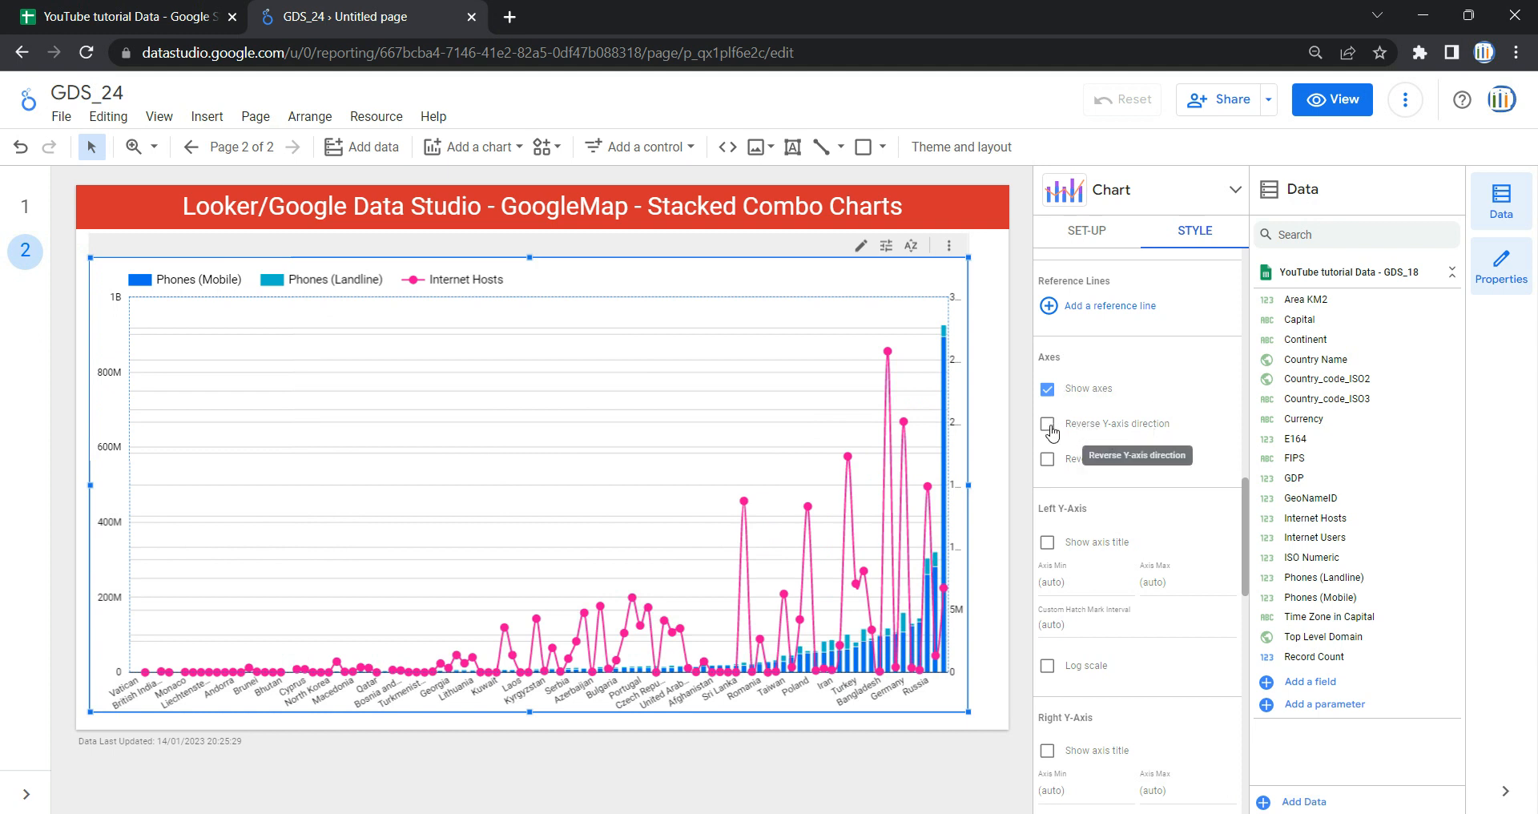
left_click(1063, 469)
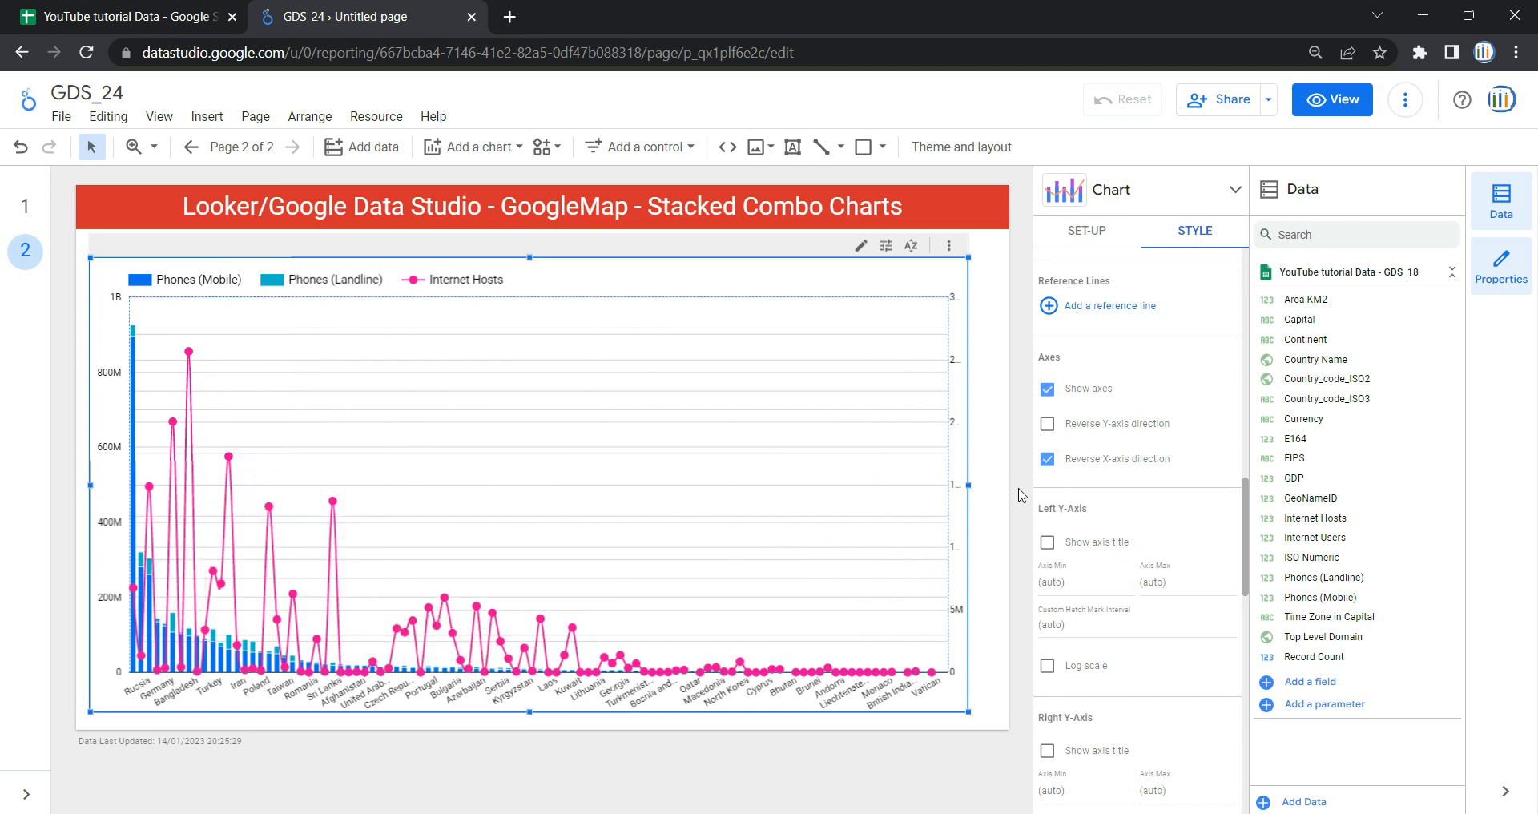
left_click(1047, 459)
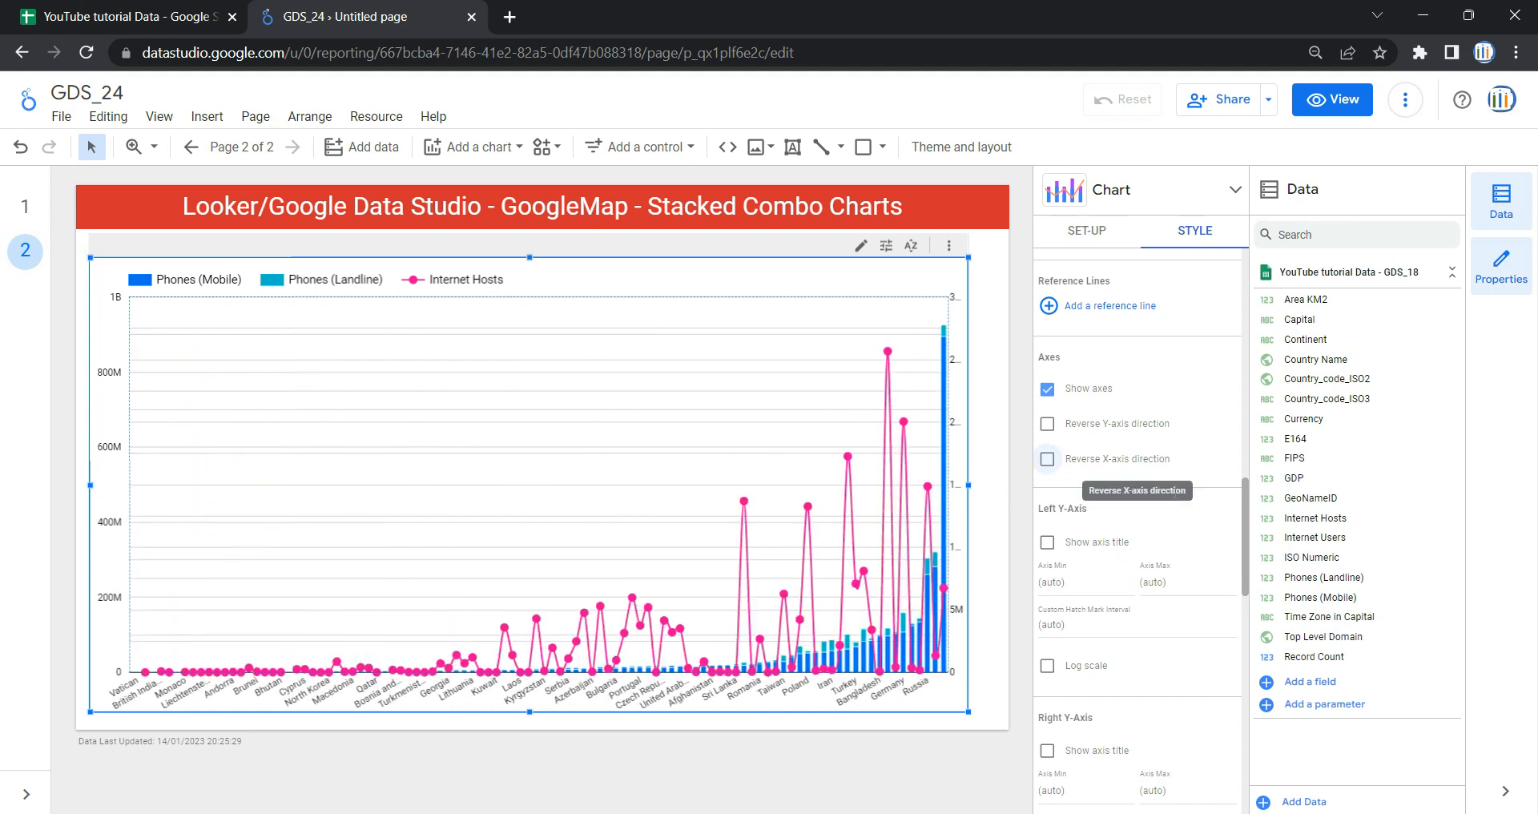
Step: Show the axis title on the left Y-axis and switch that axis to a log scale
scroll(1054, 456, "down", 1)
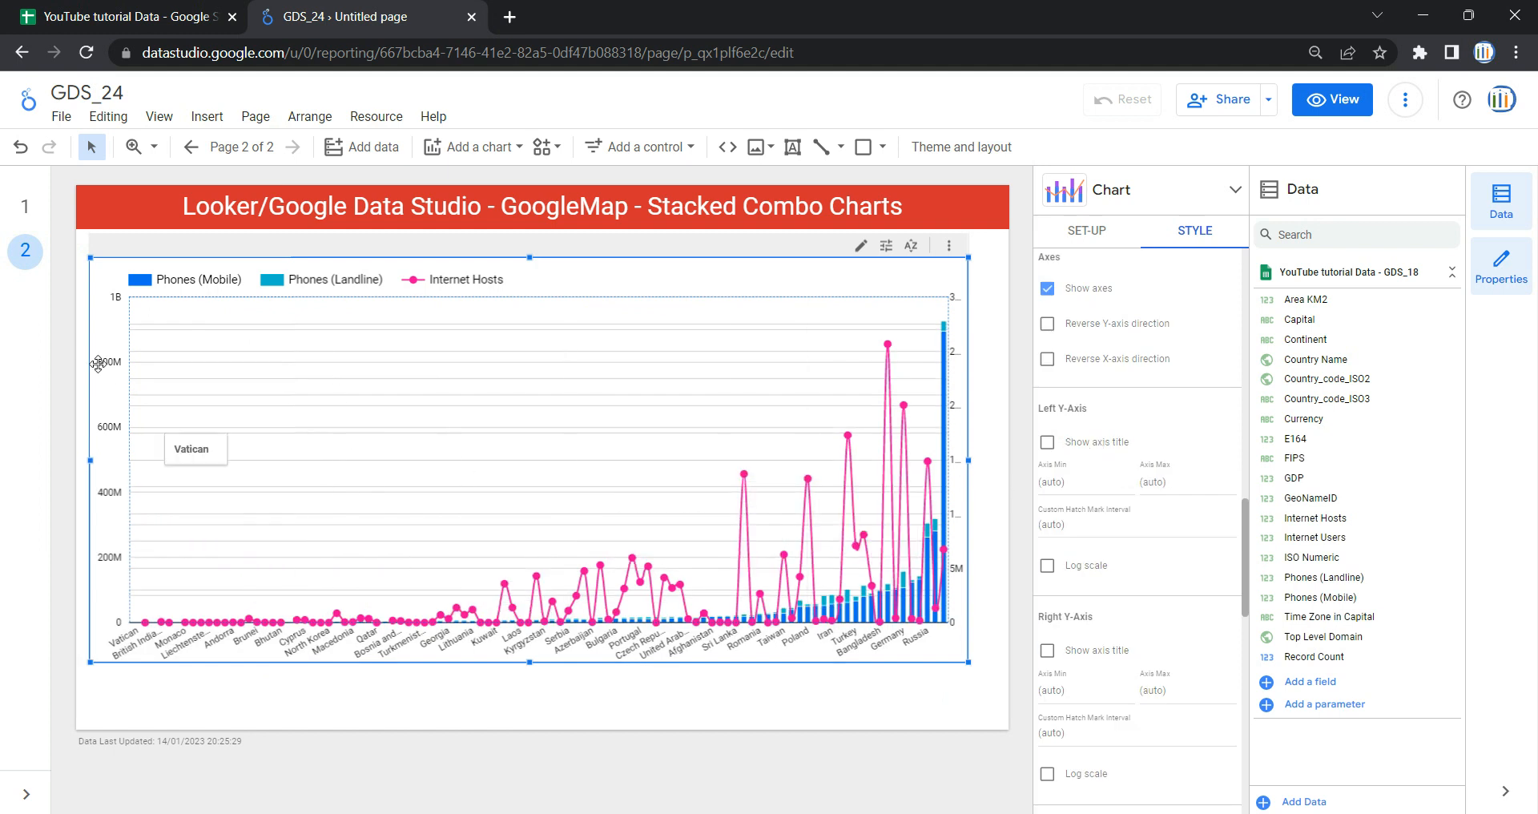
left_click(1047, 442)
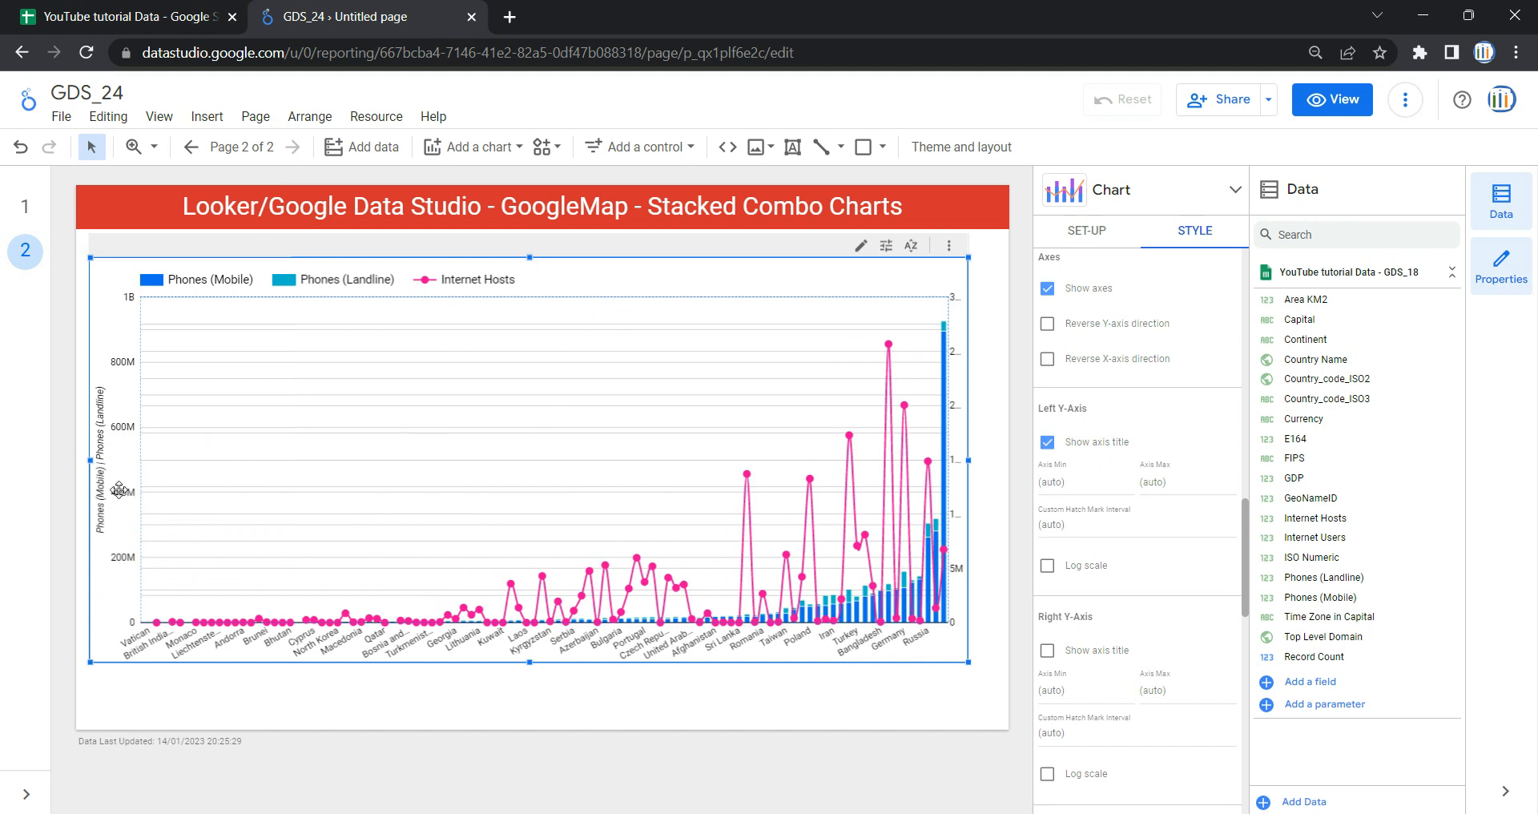
left_click(1187, 482)
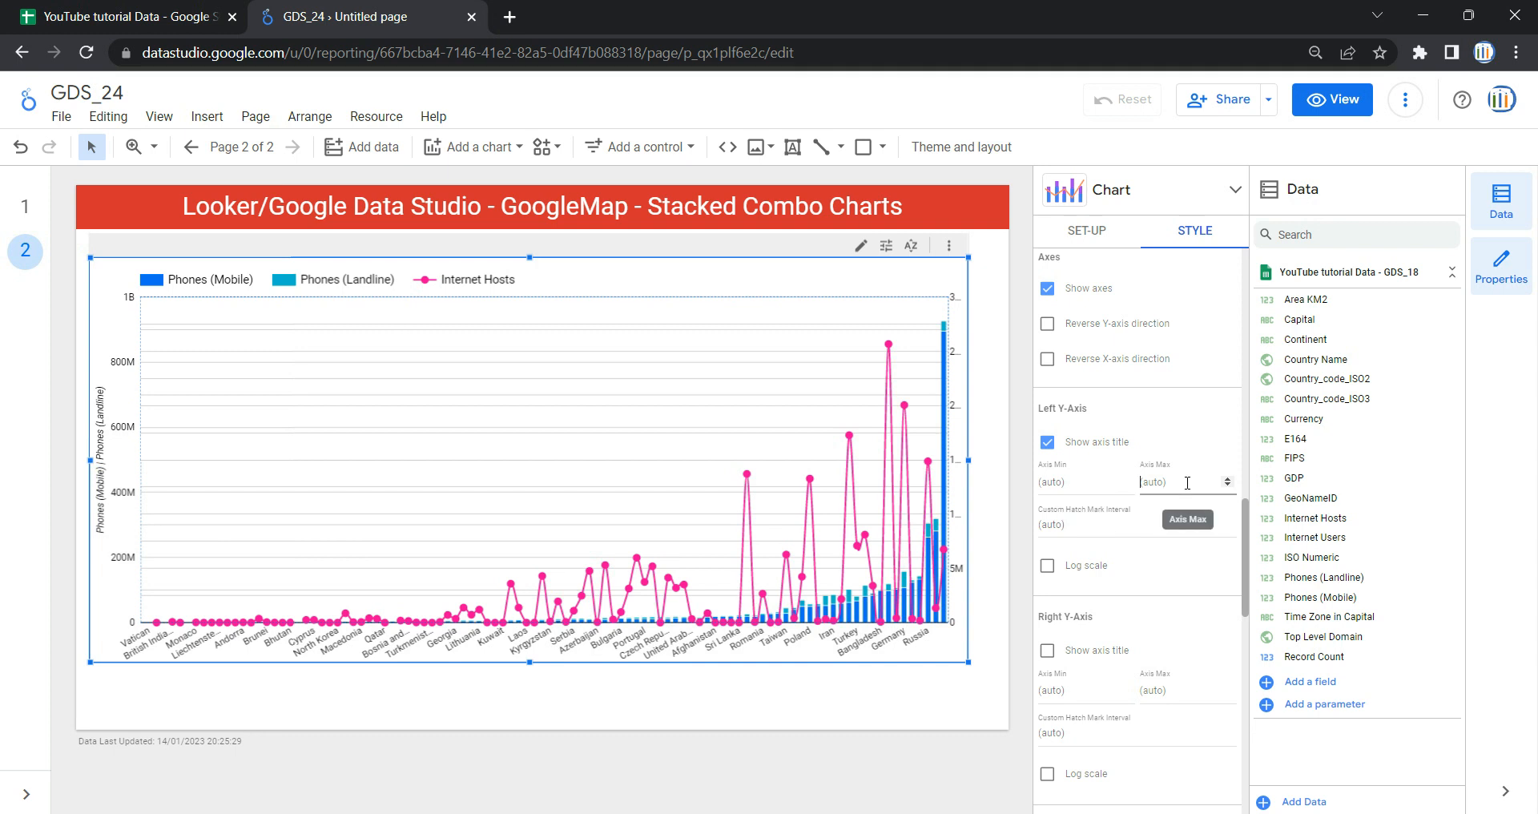
left_click(1124, 524)
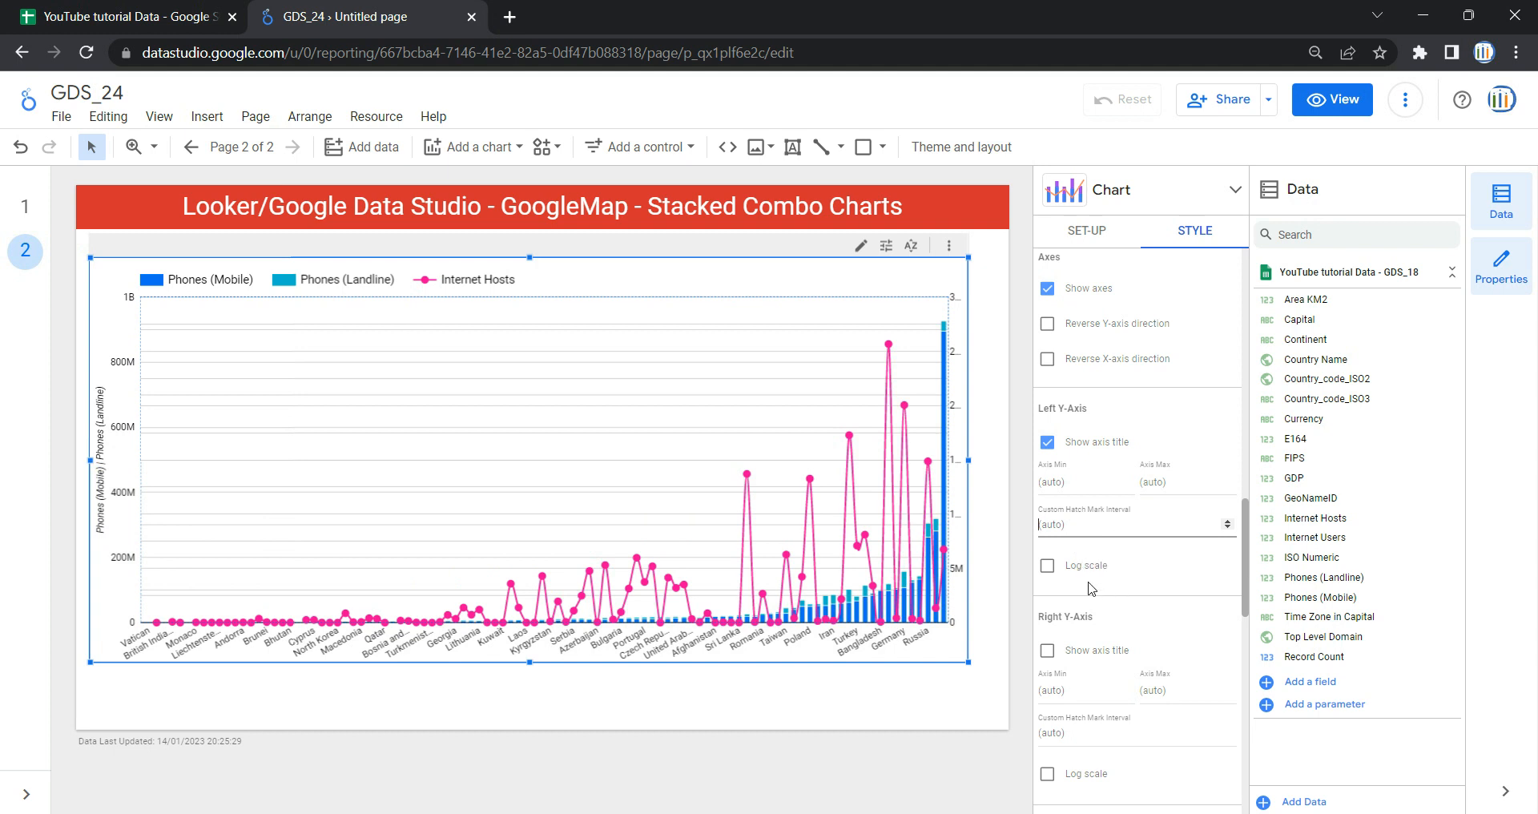
left_click(1046, 565)
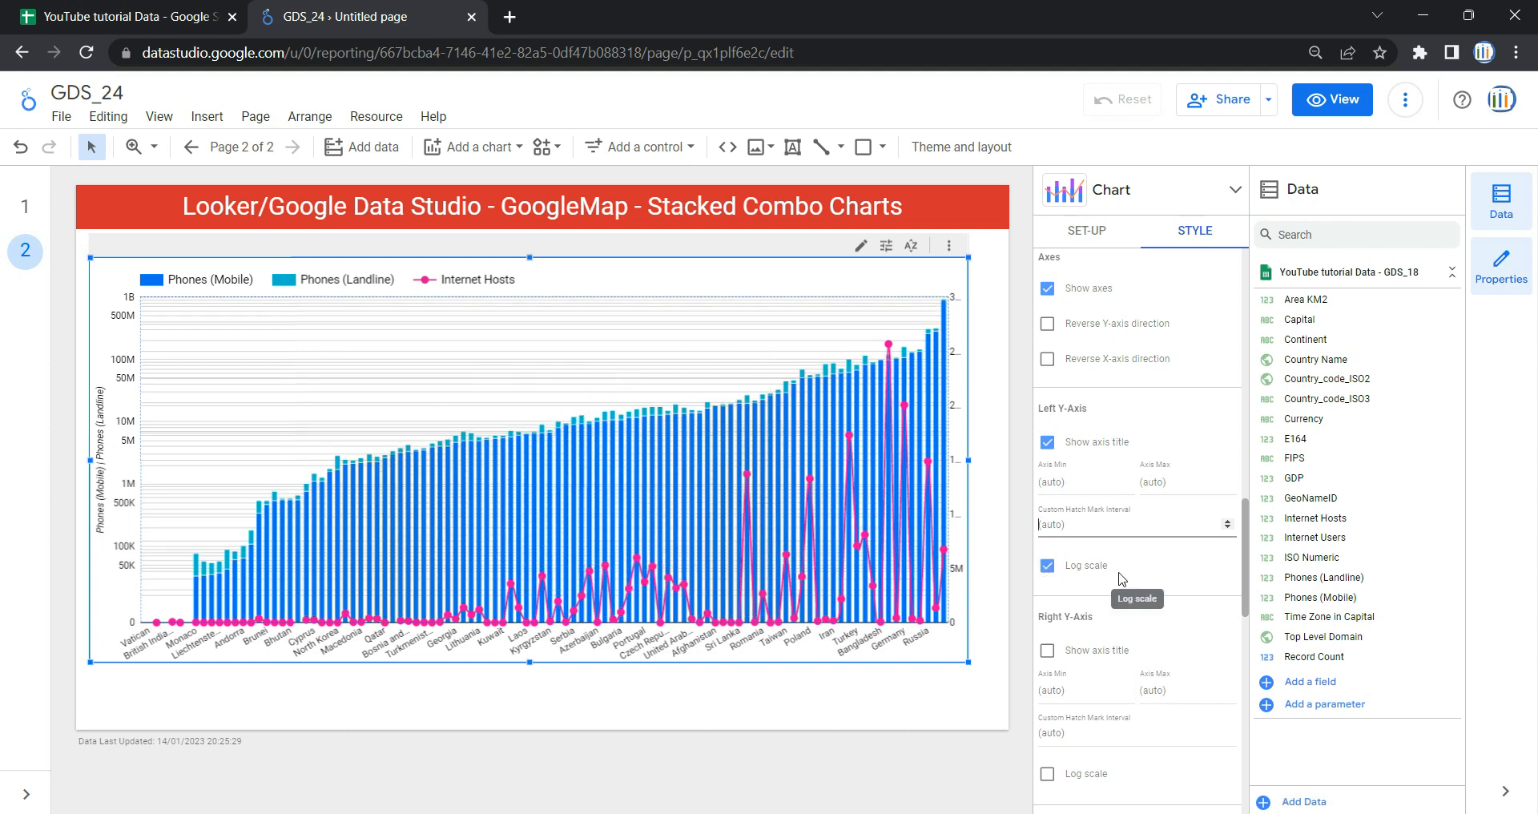
Step: Switch the right Y-axis to a log scale and show the axis title on the X-axis
scroll(1120, 578, "down", 3)
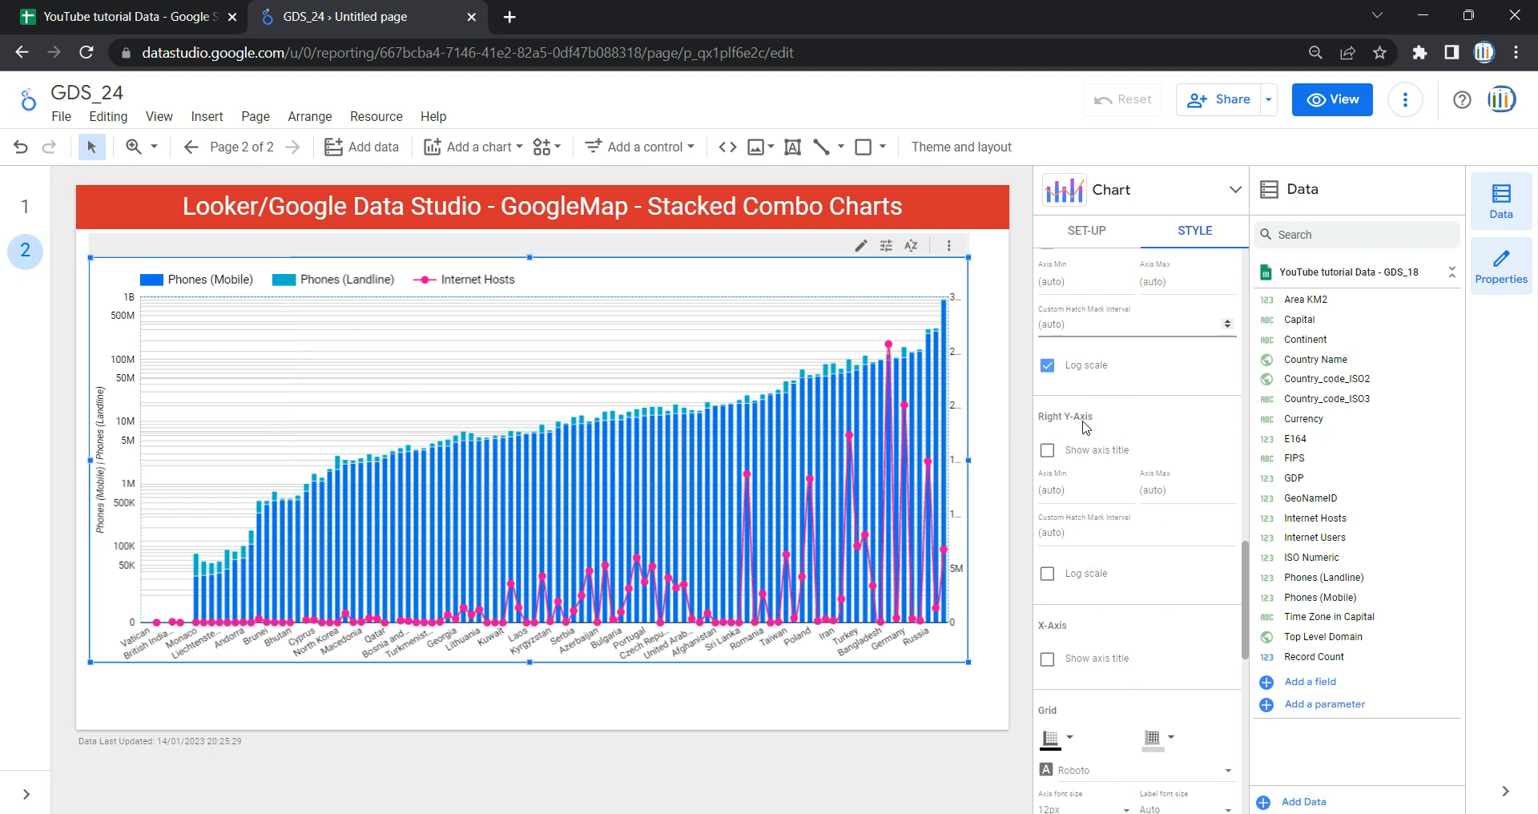
scroll(1131, 509, "up", 1)
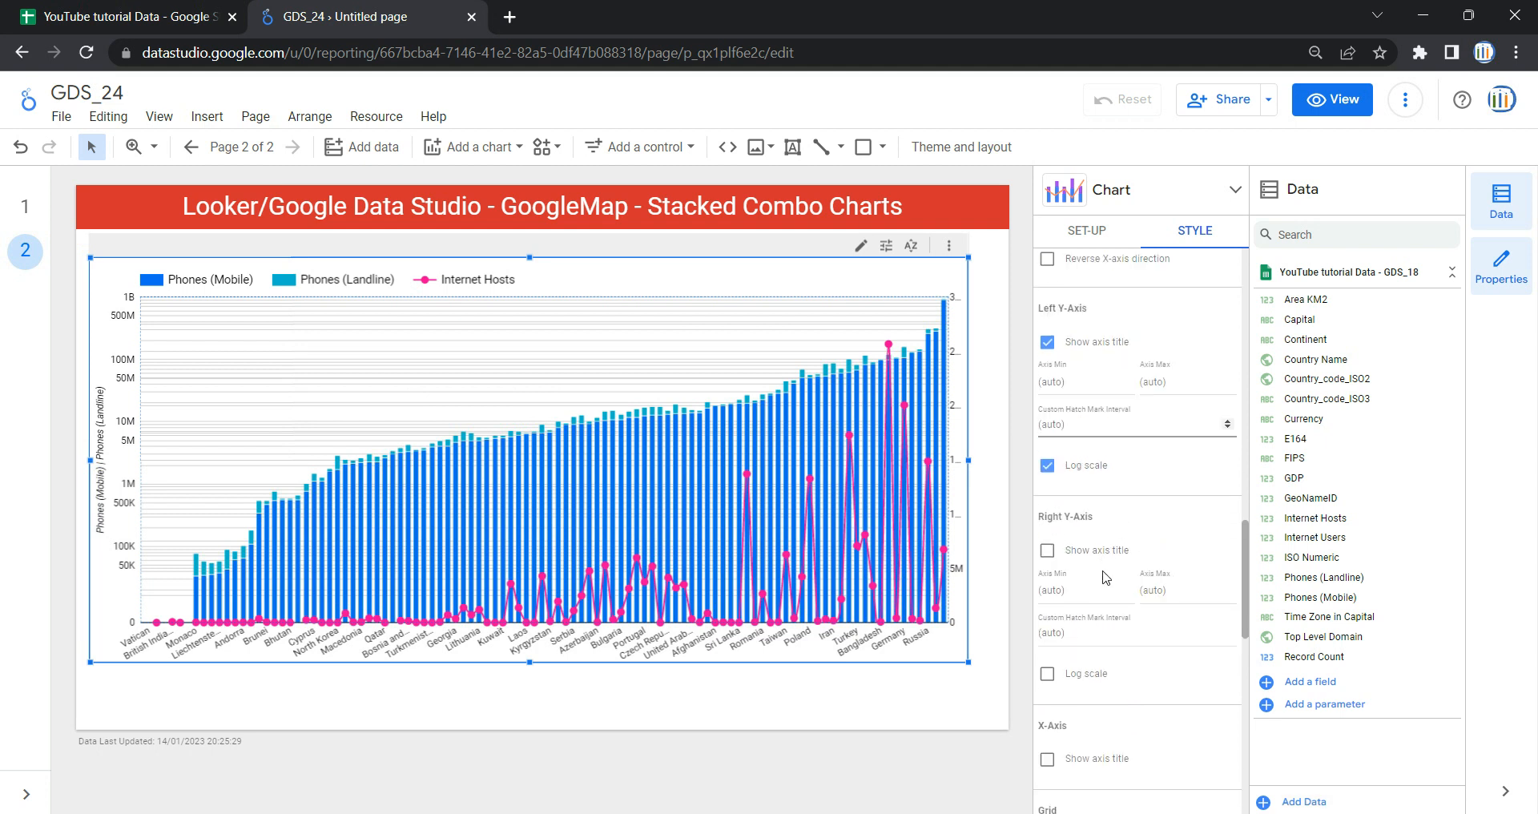
scroll(1112, 576, "down", 1)
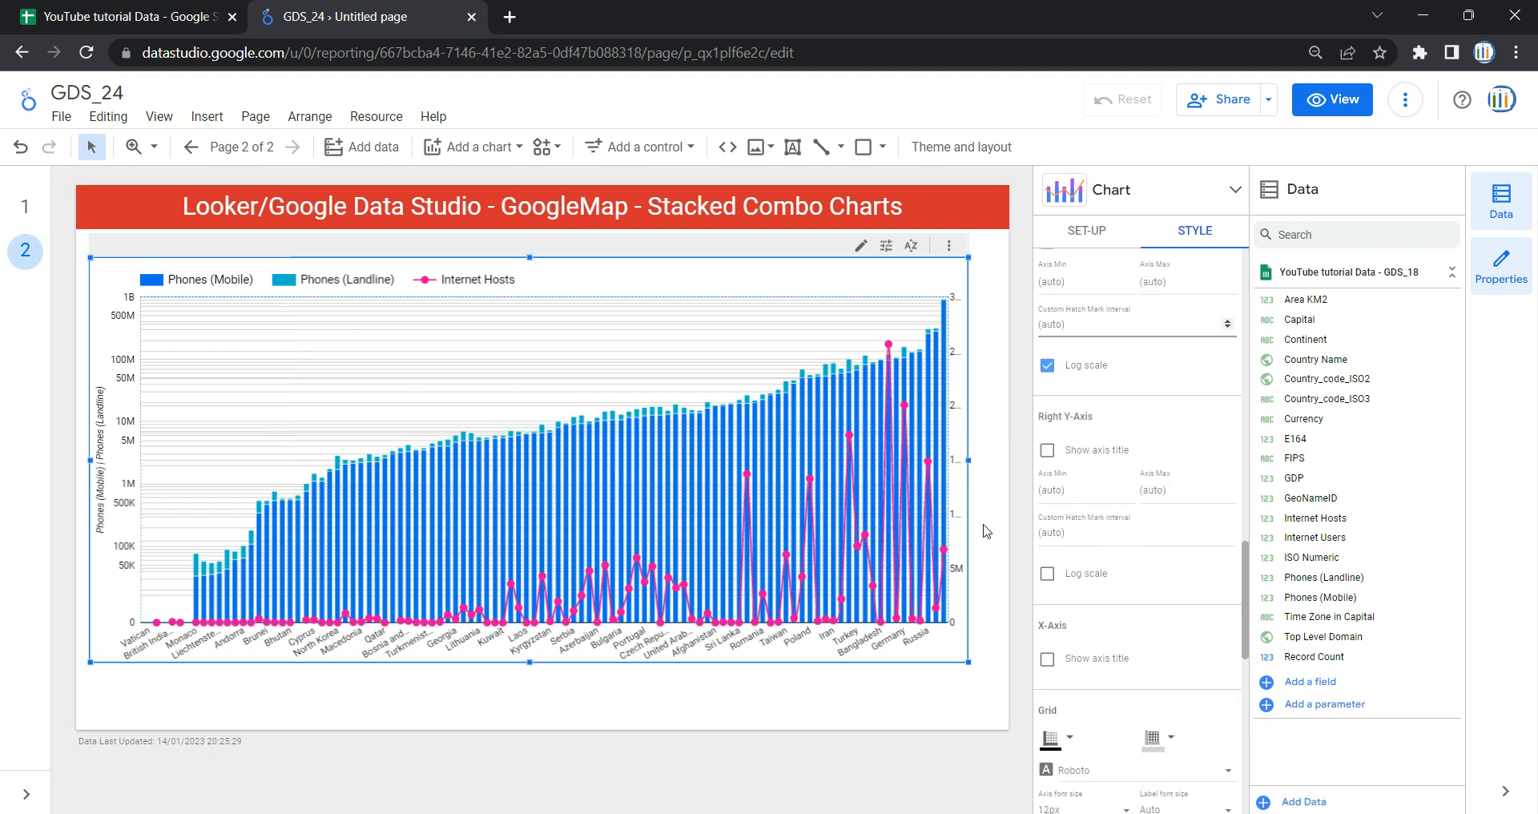
left_click(1084, 582)
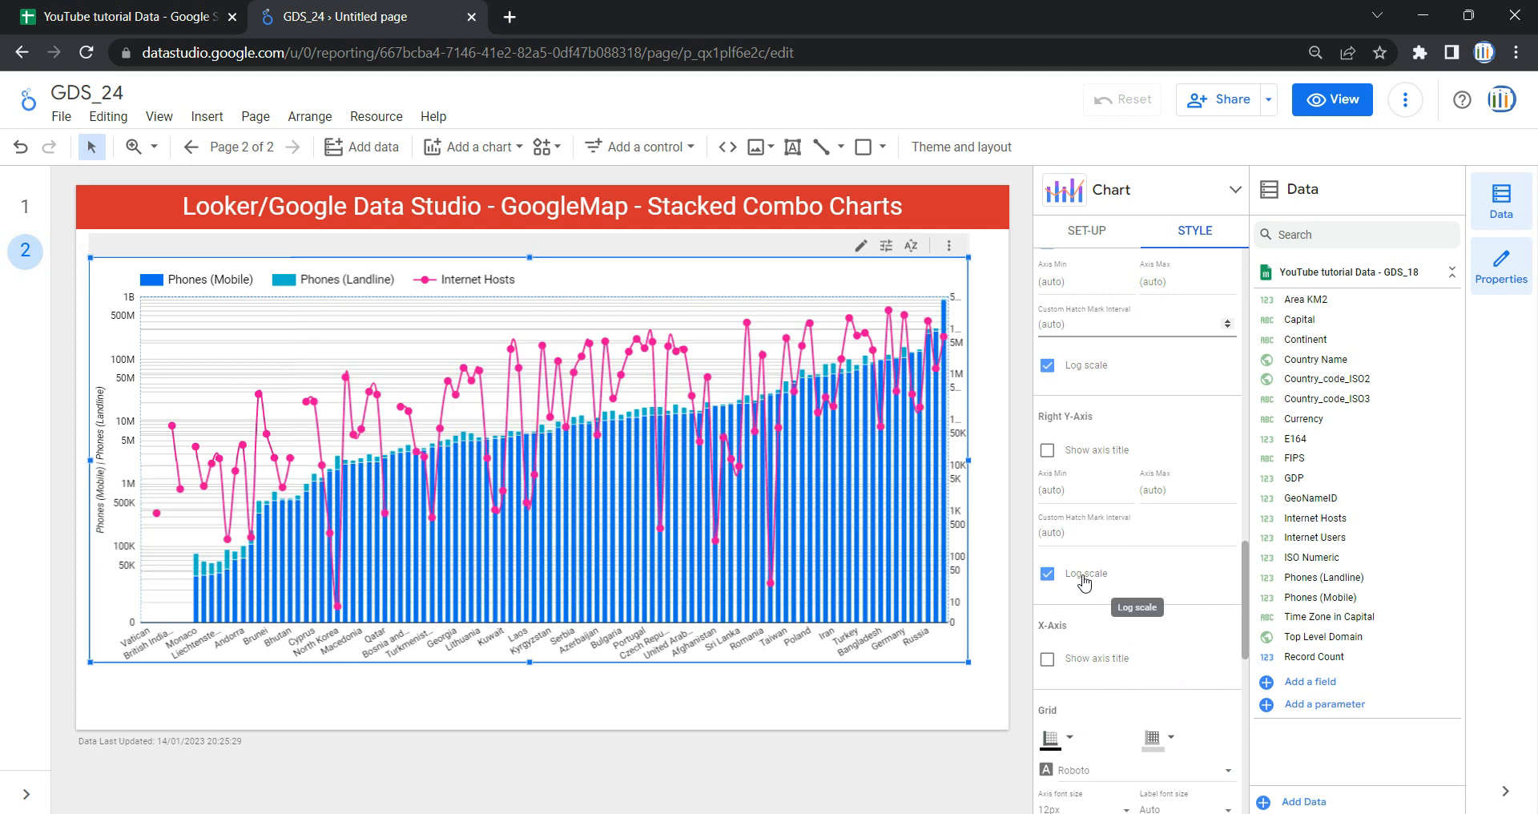
scroll(1194, 513, "down", 2)
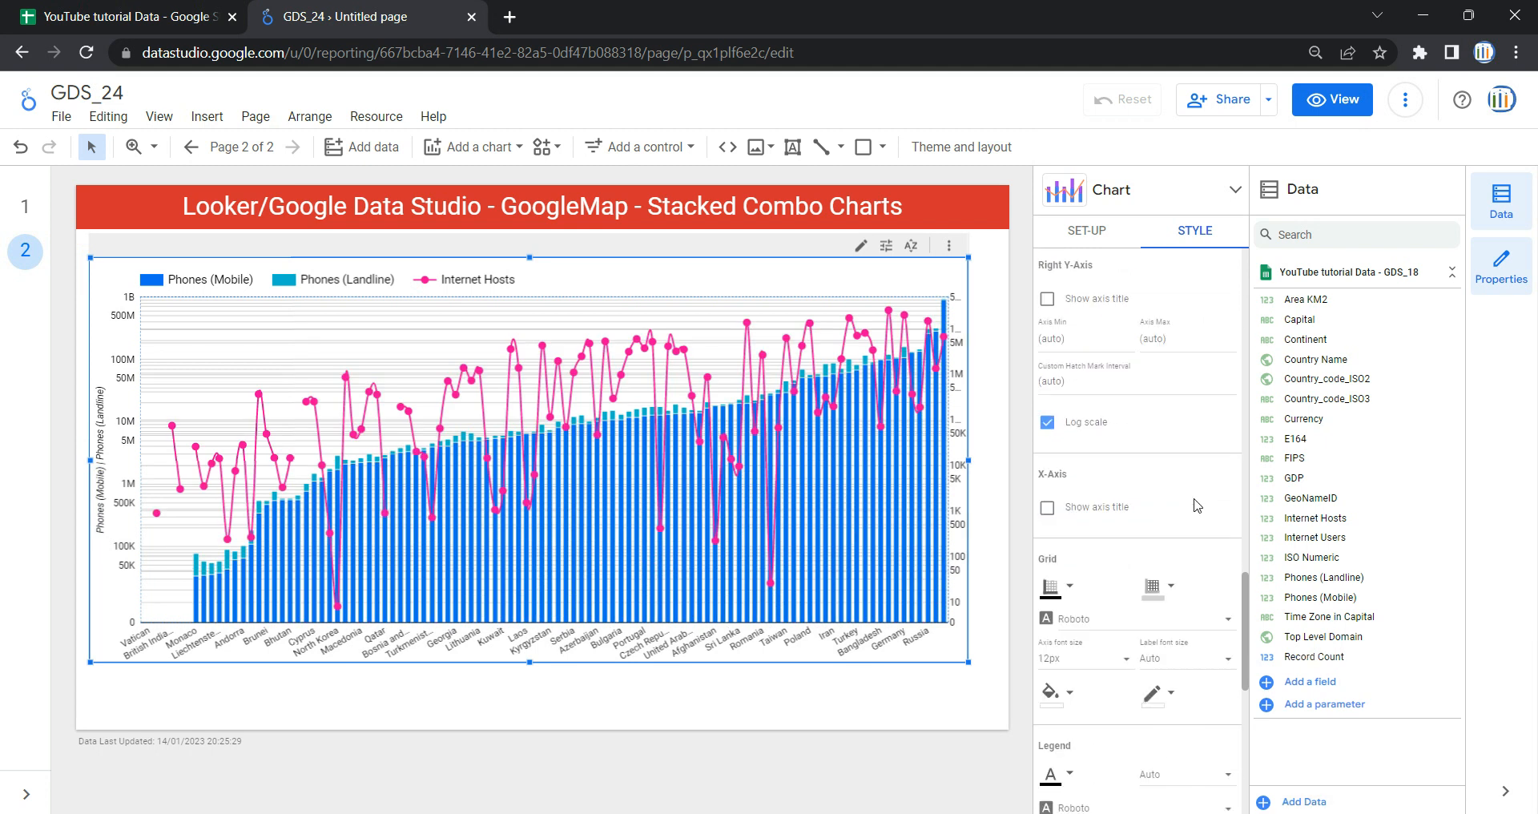
scroll(1197, 505, "down", 1)
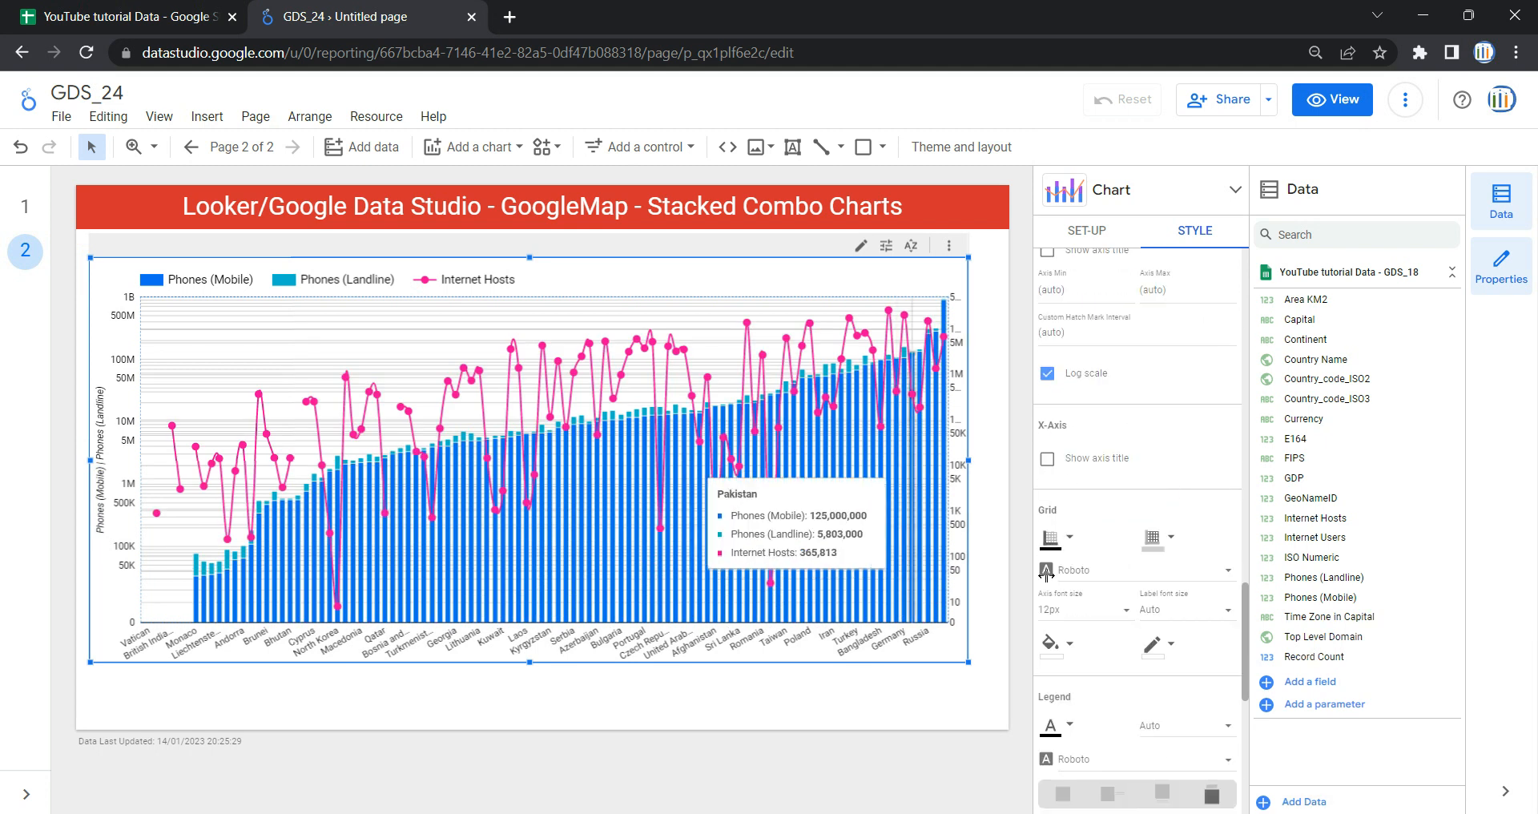
left_click(1088, 463)
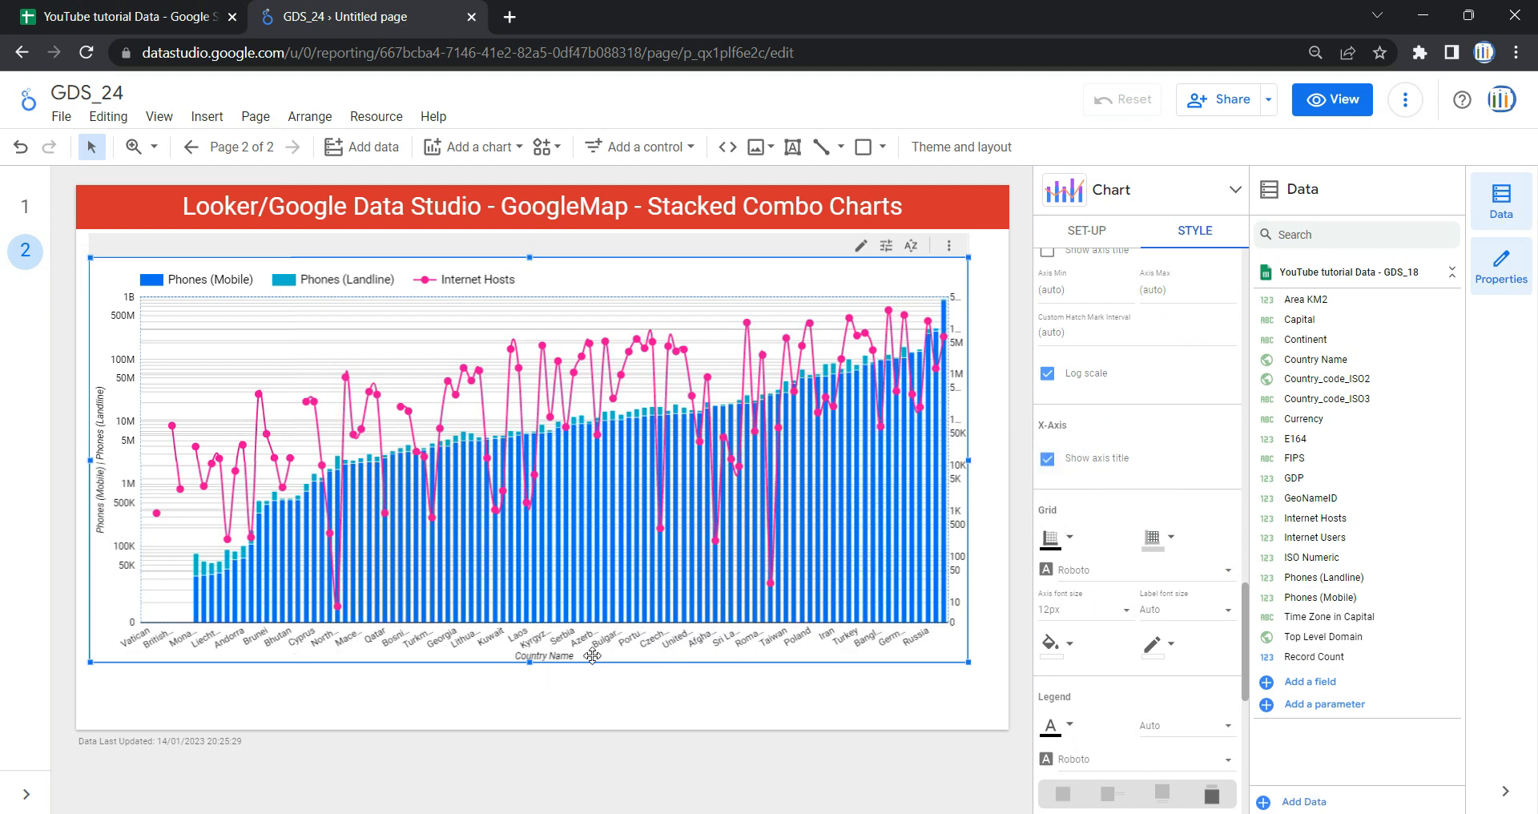
Step: Make the chart's gridlines transparent, keeping the axis colour as it is
scroll(1239, 553, "down", 2)
scroll(1239, 553, "down", 2)
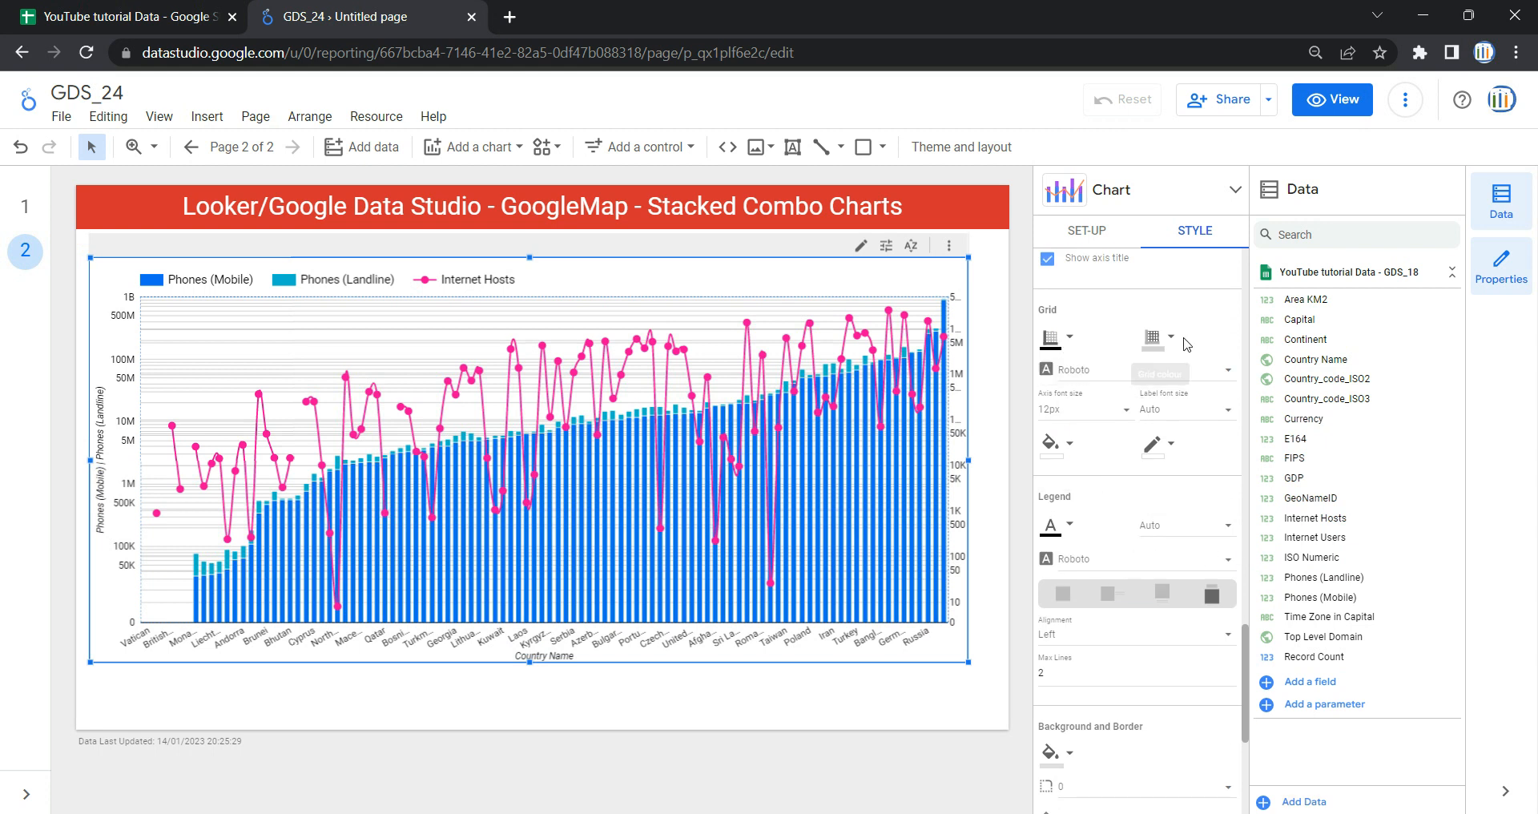
left_click(1071, 344)
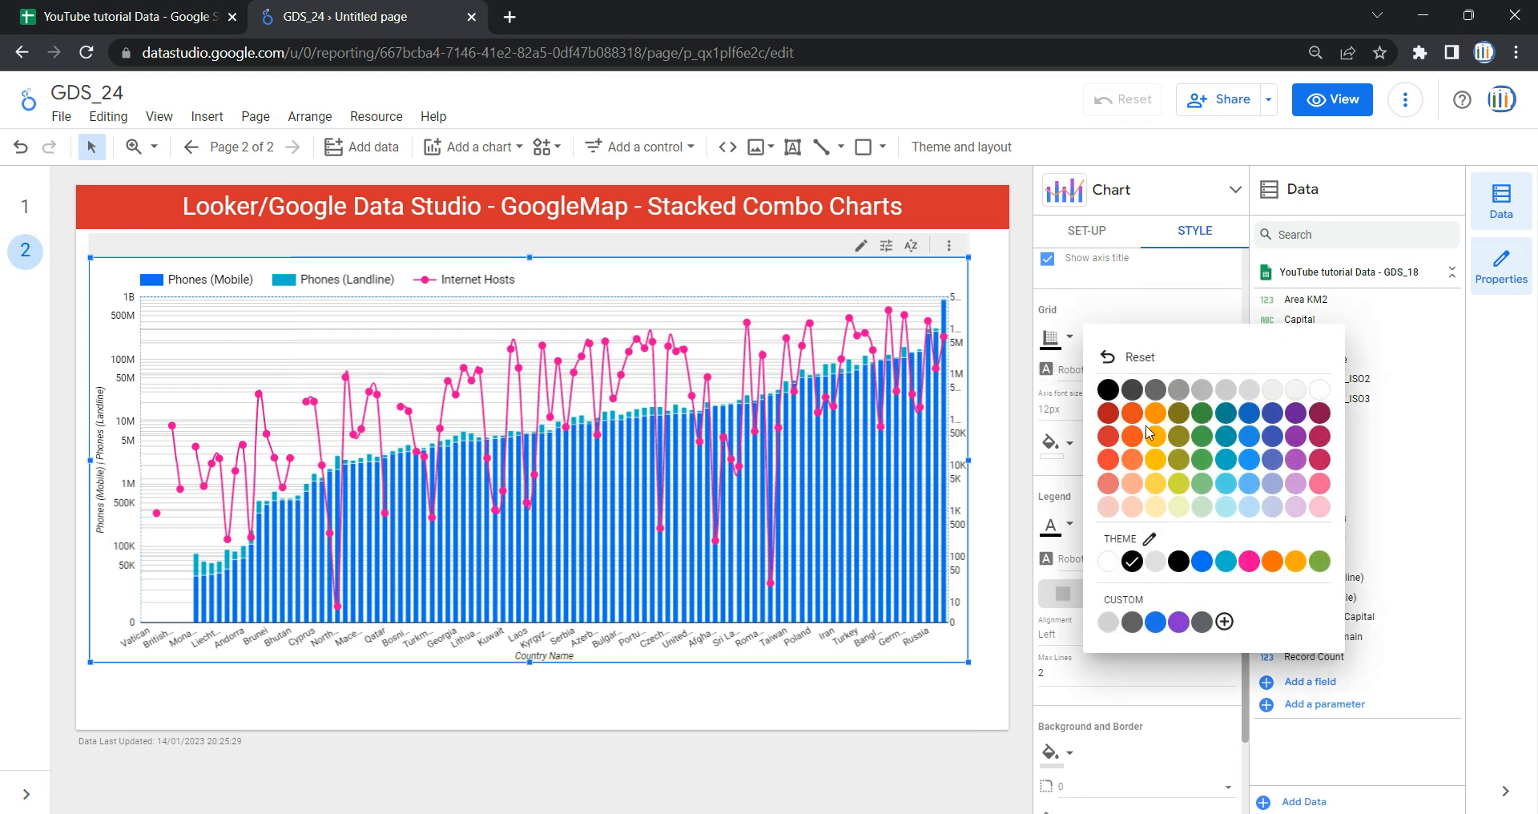
left_click(1073, 346)
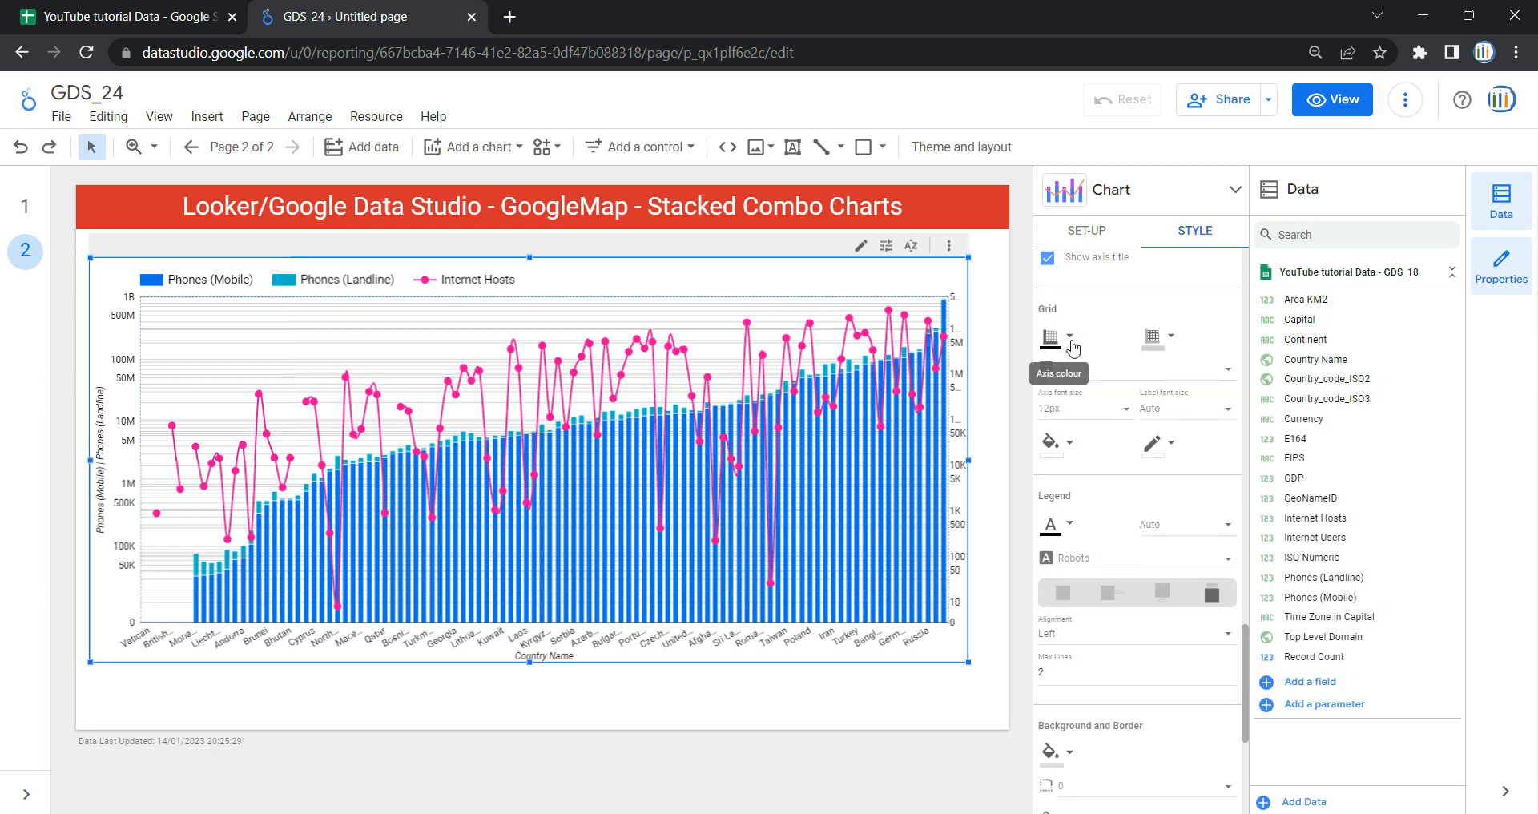
left_click(1171, 344)
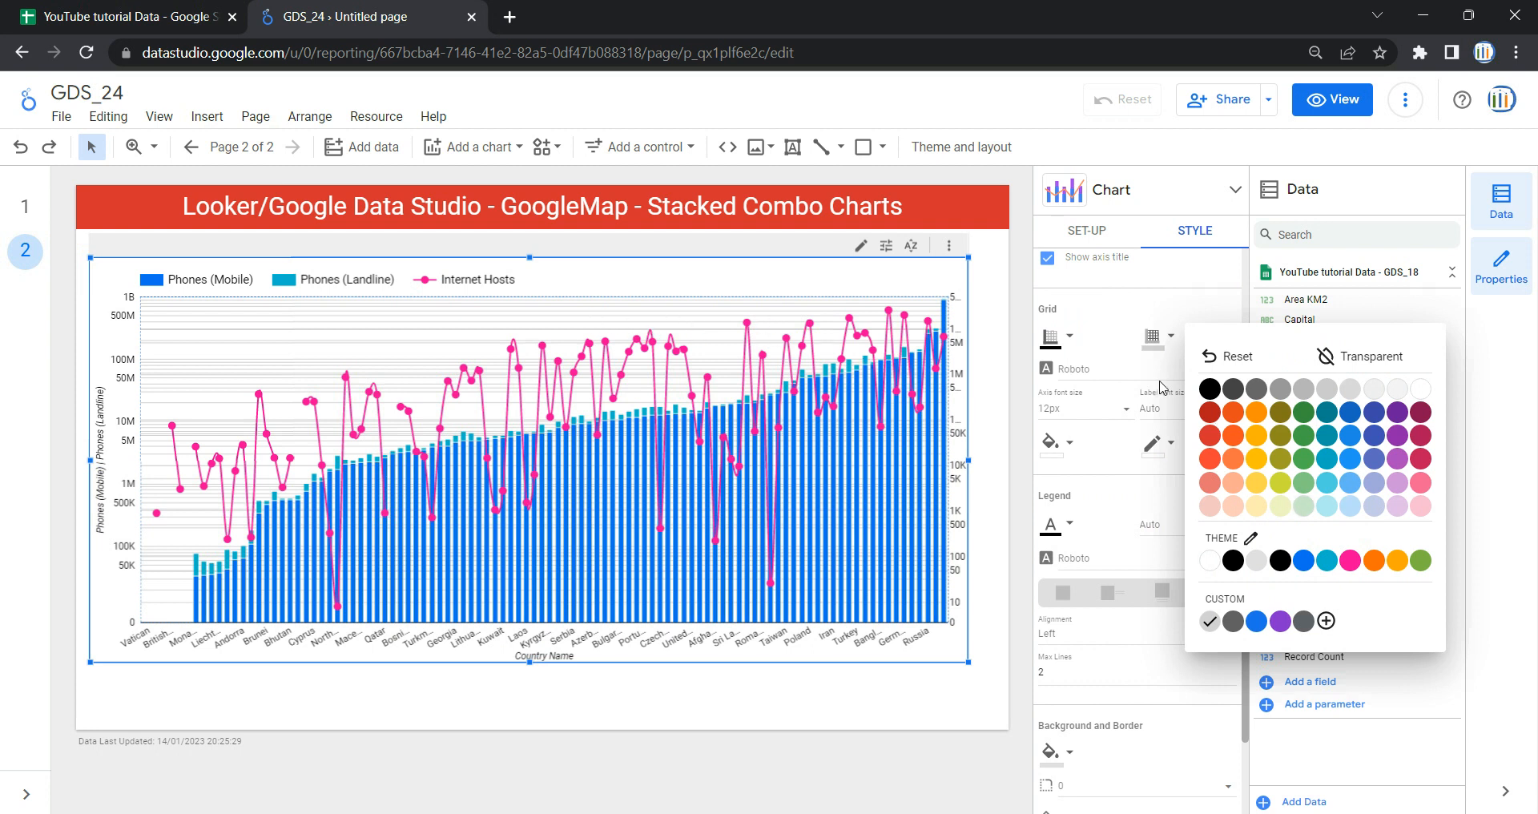
left_click(1161, 345)
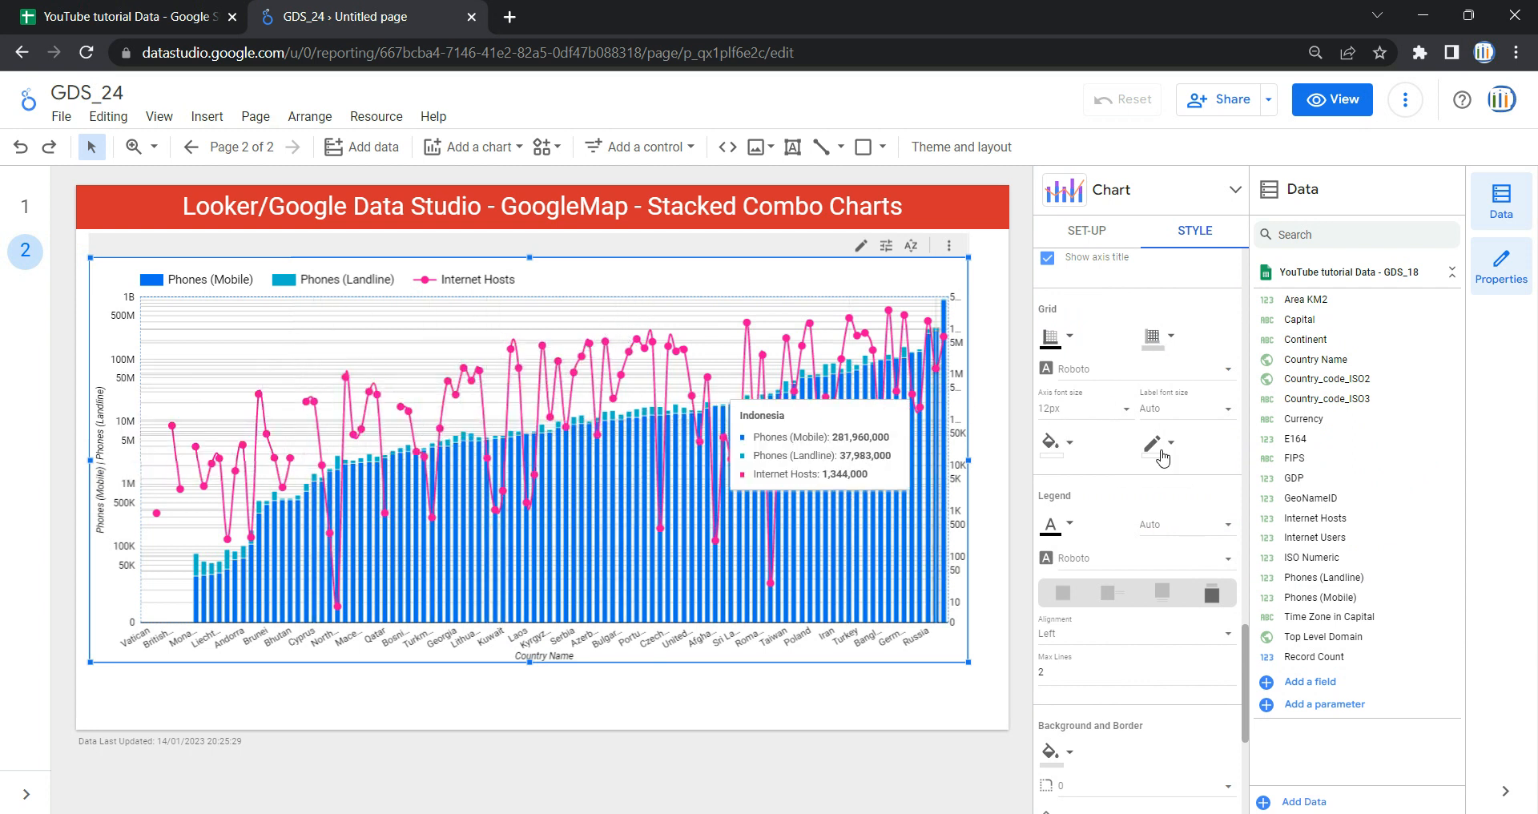
left_click(1171, 337)
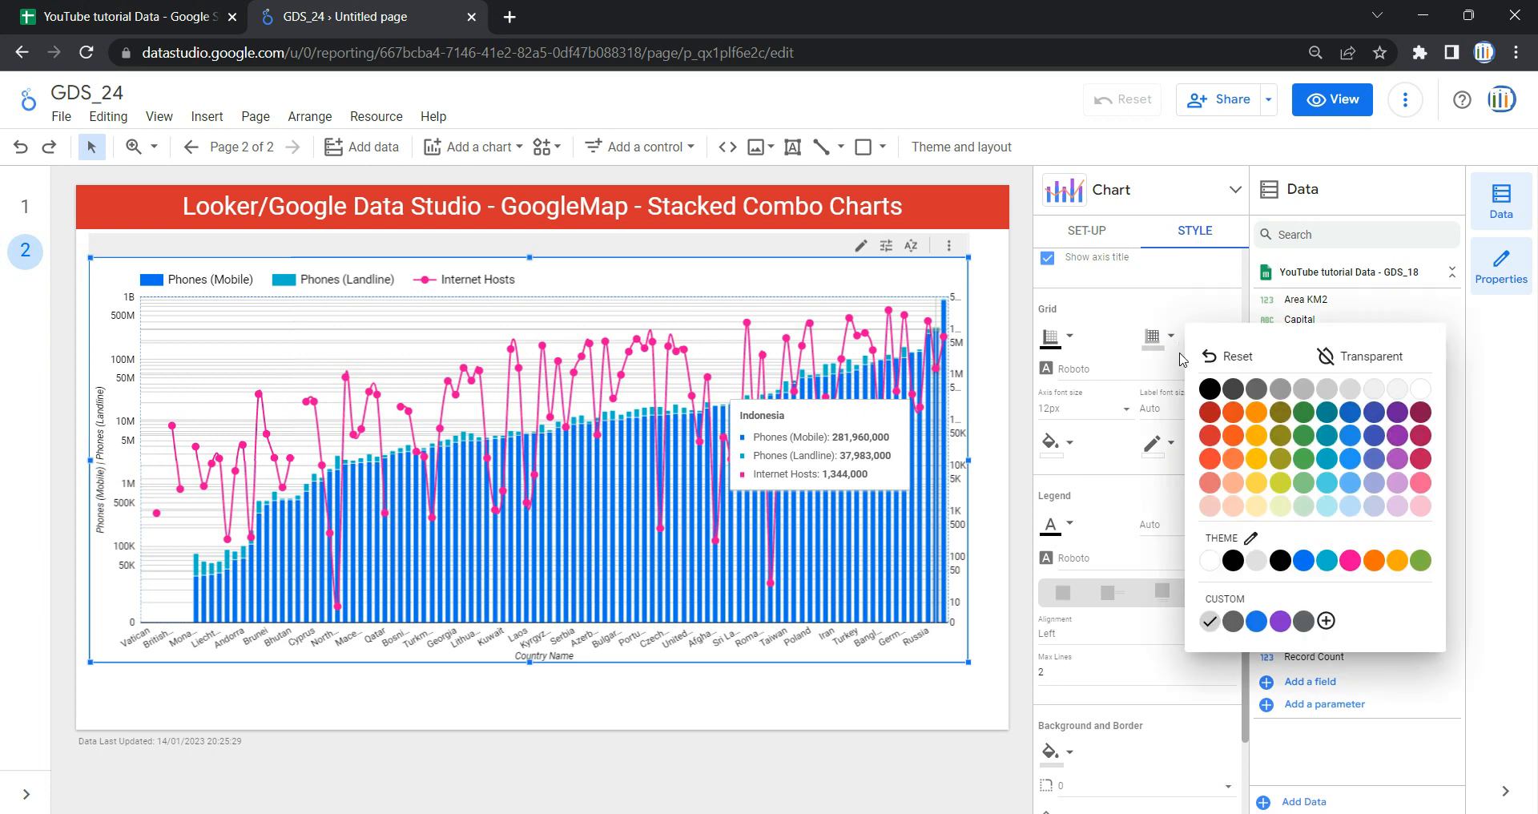
left_click(1365, 374)
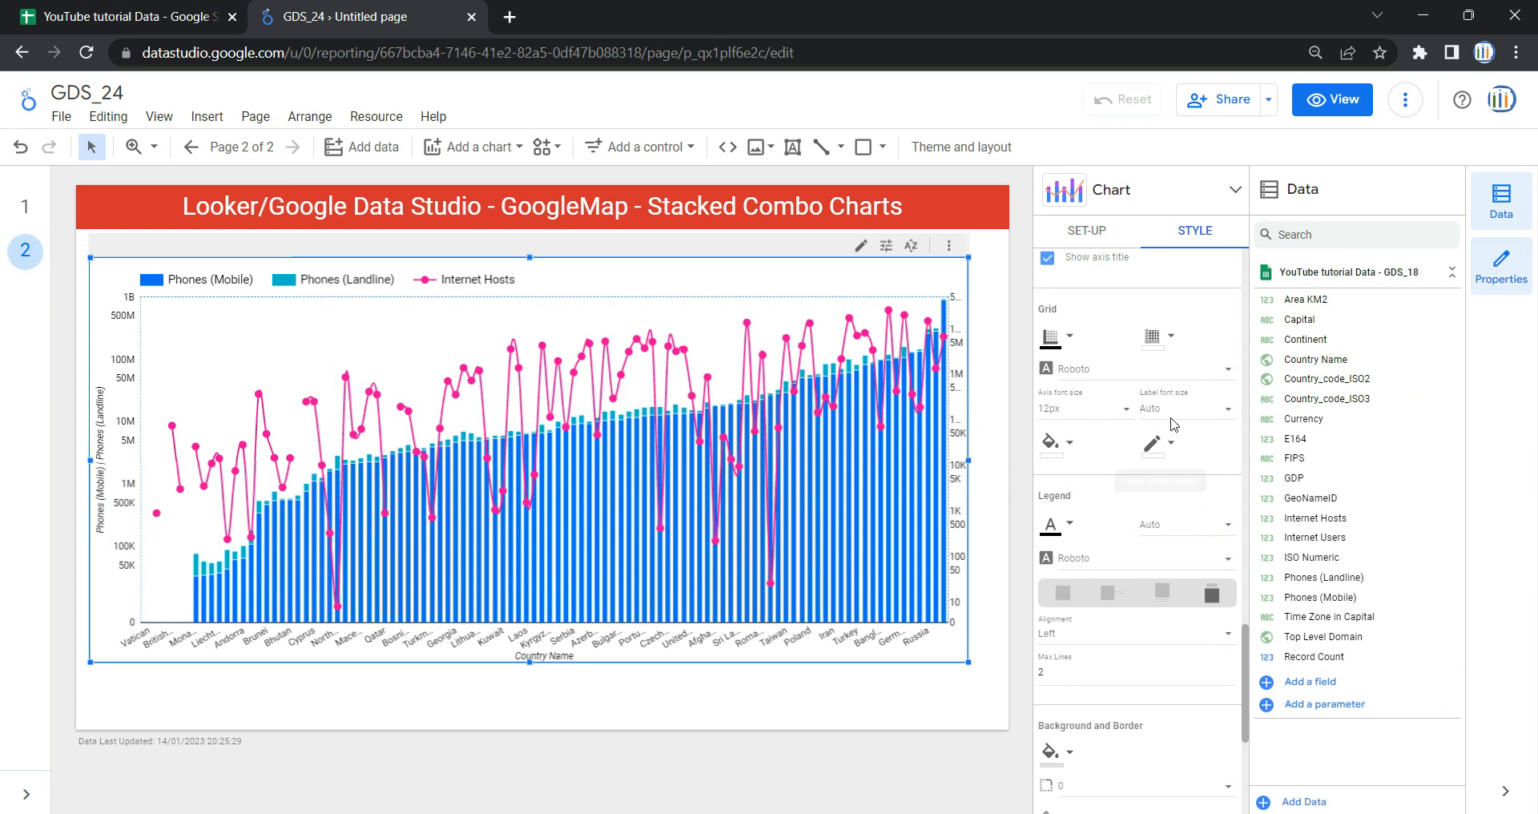
Step: Try a light indigo and a light pink background colour for the chart's grid area
left_click(1066, 449)
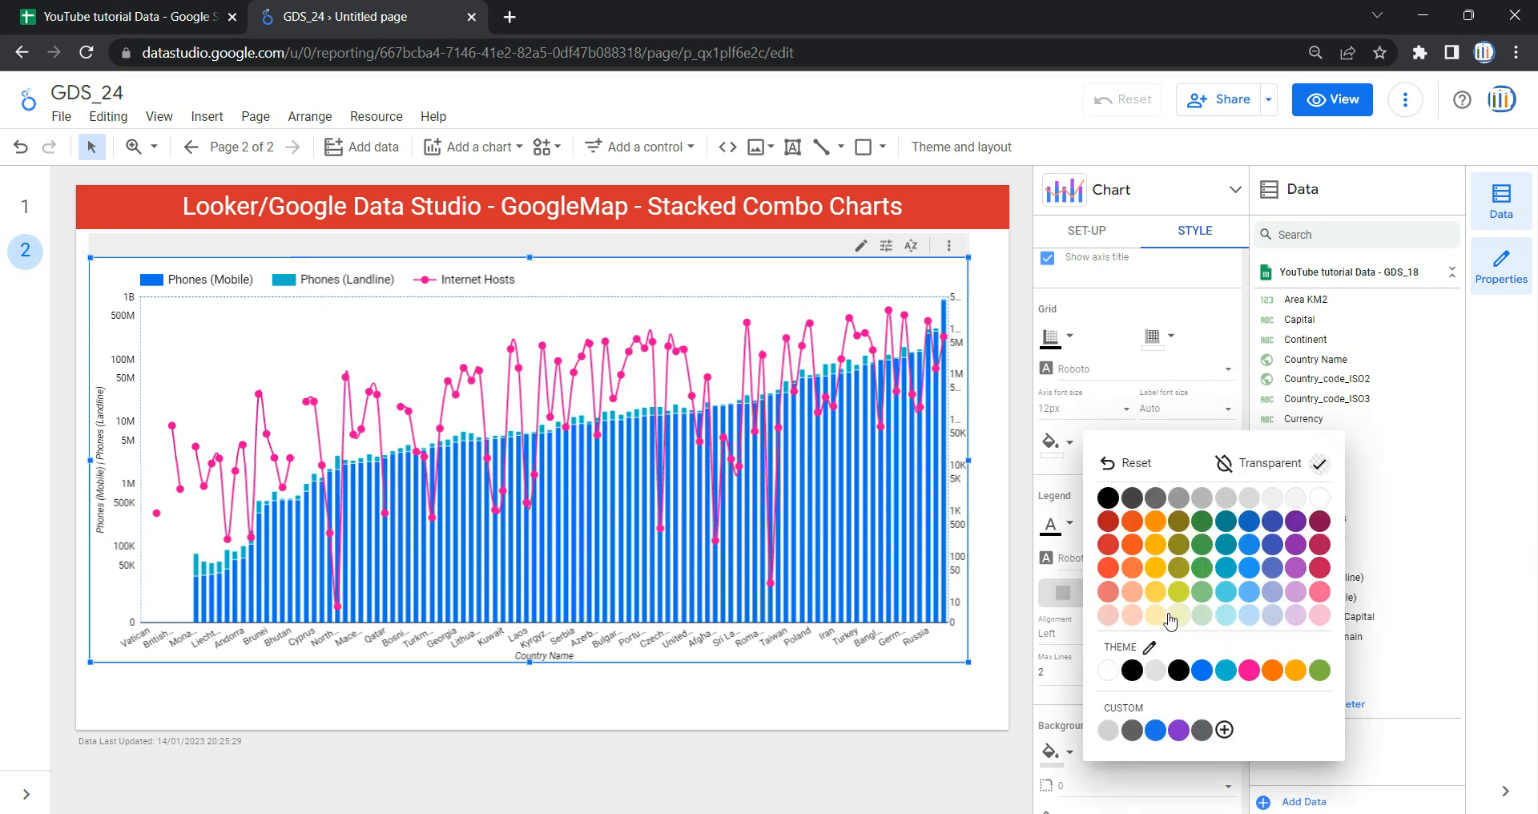
left_click(1269, 596)
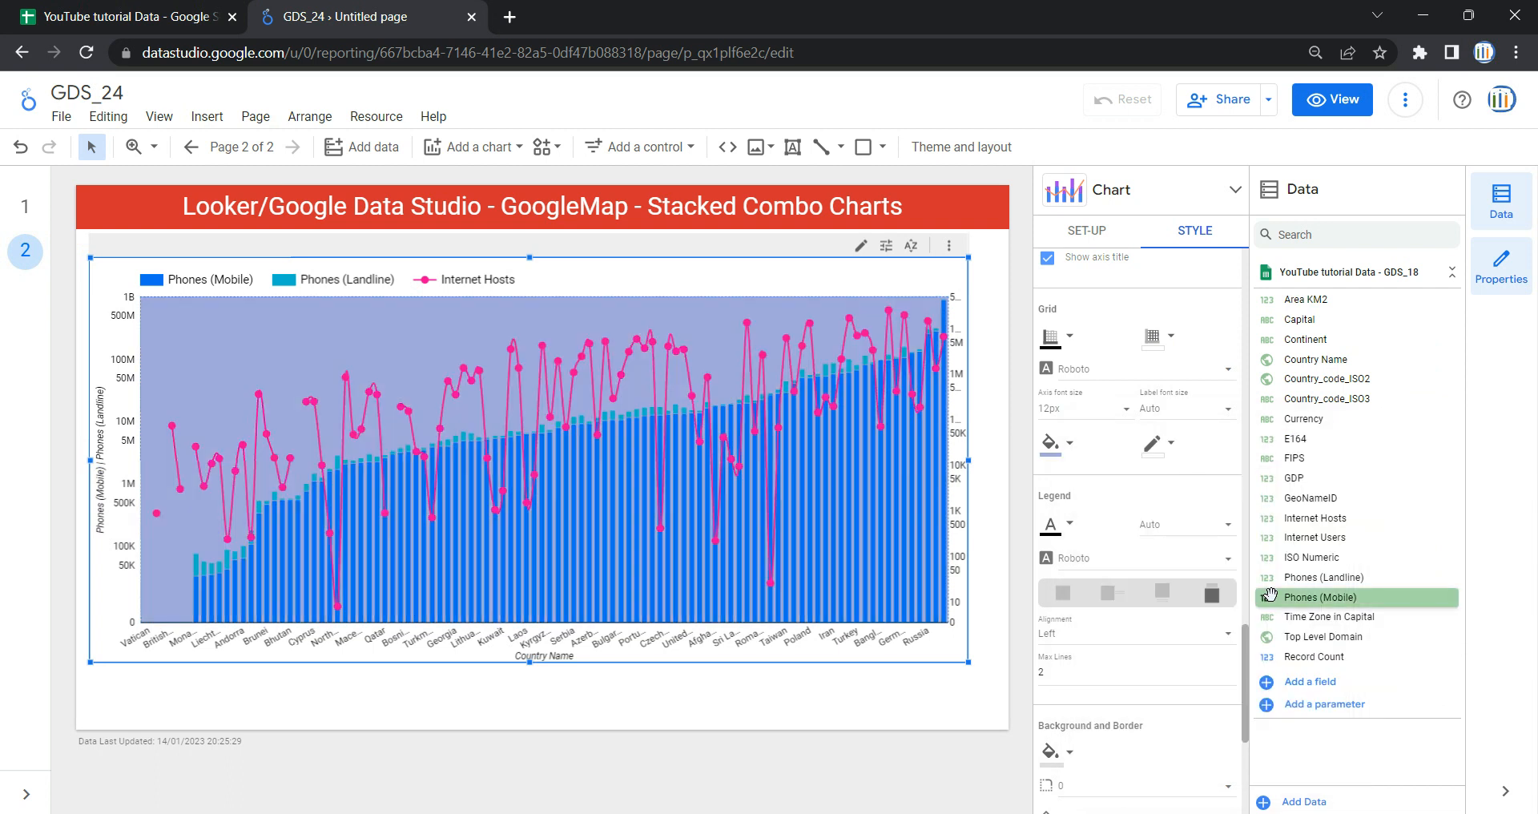
left_click(1062, 443)
left_click(1320, 613)
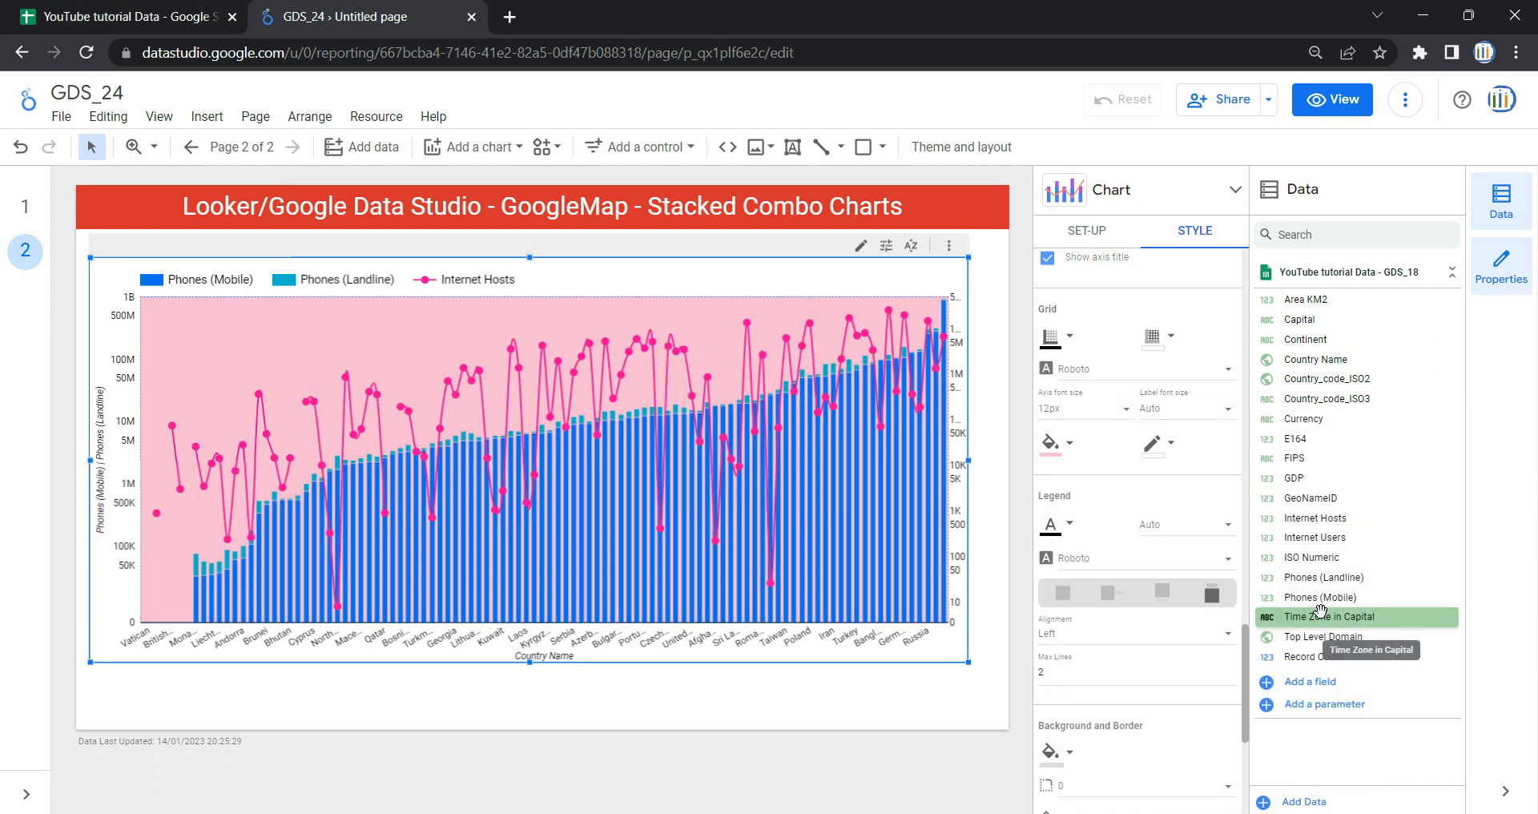
Step: Set the grid area's chart background to light yellow and its border colour to black
left_click(1051, 443)
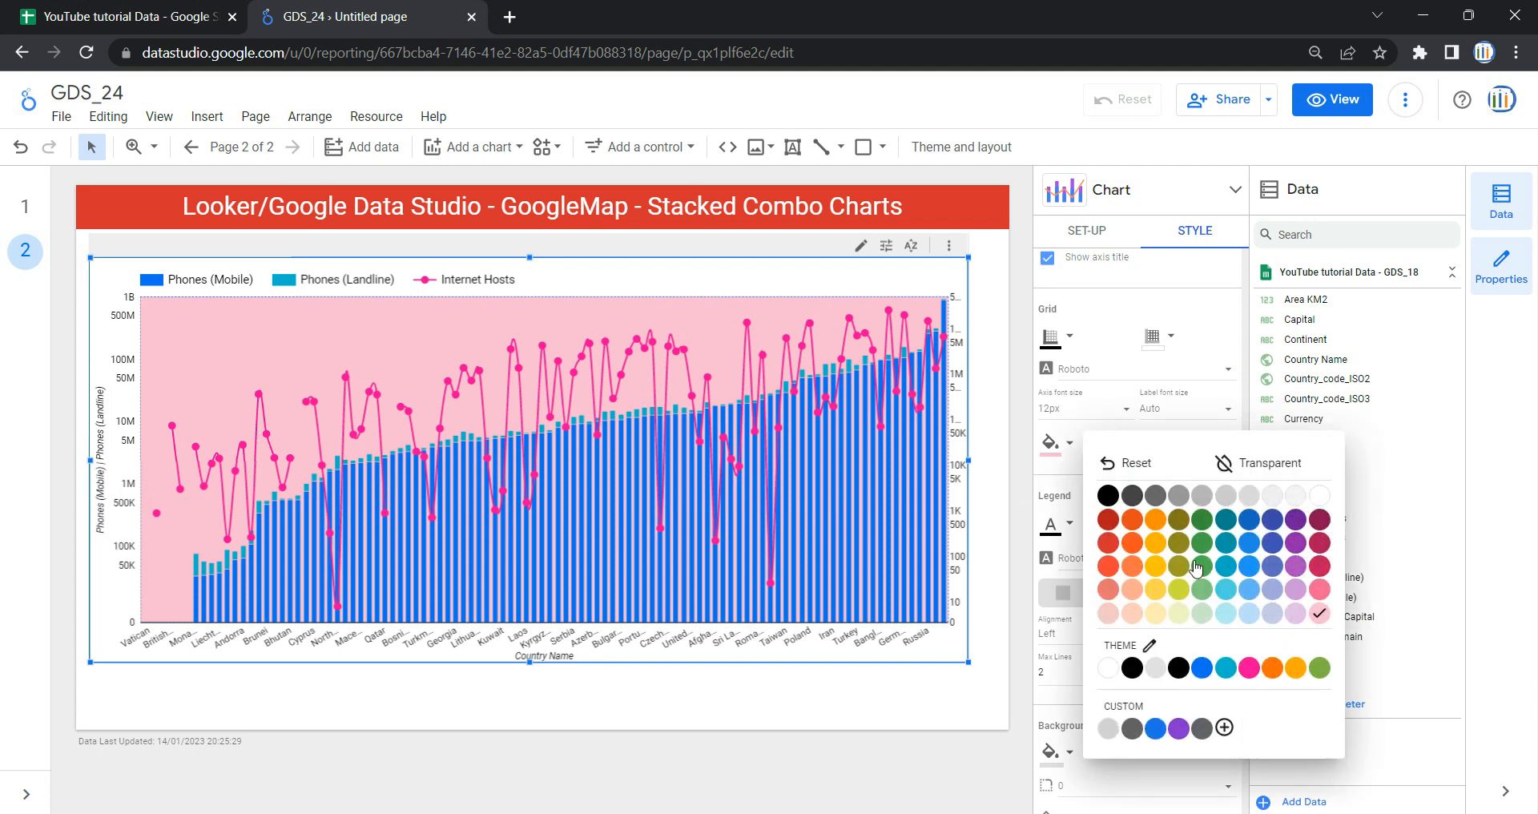
left_click(1154, 614)
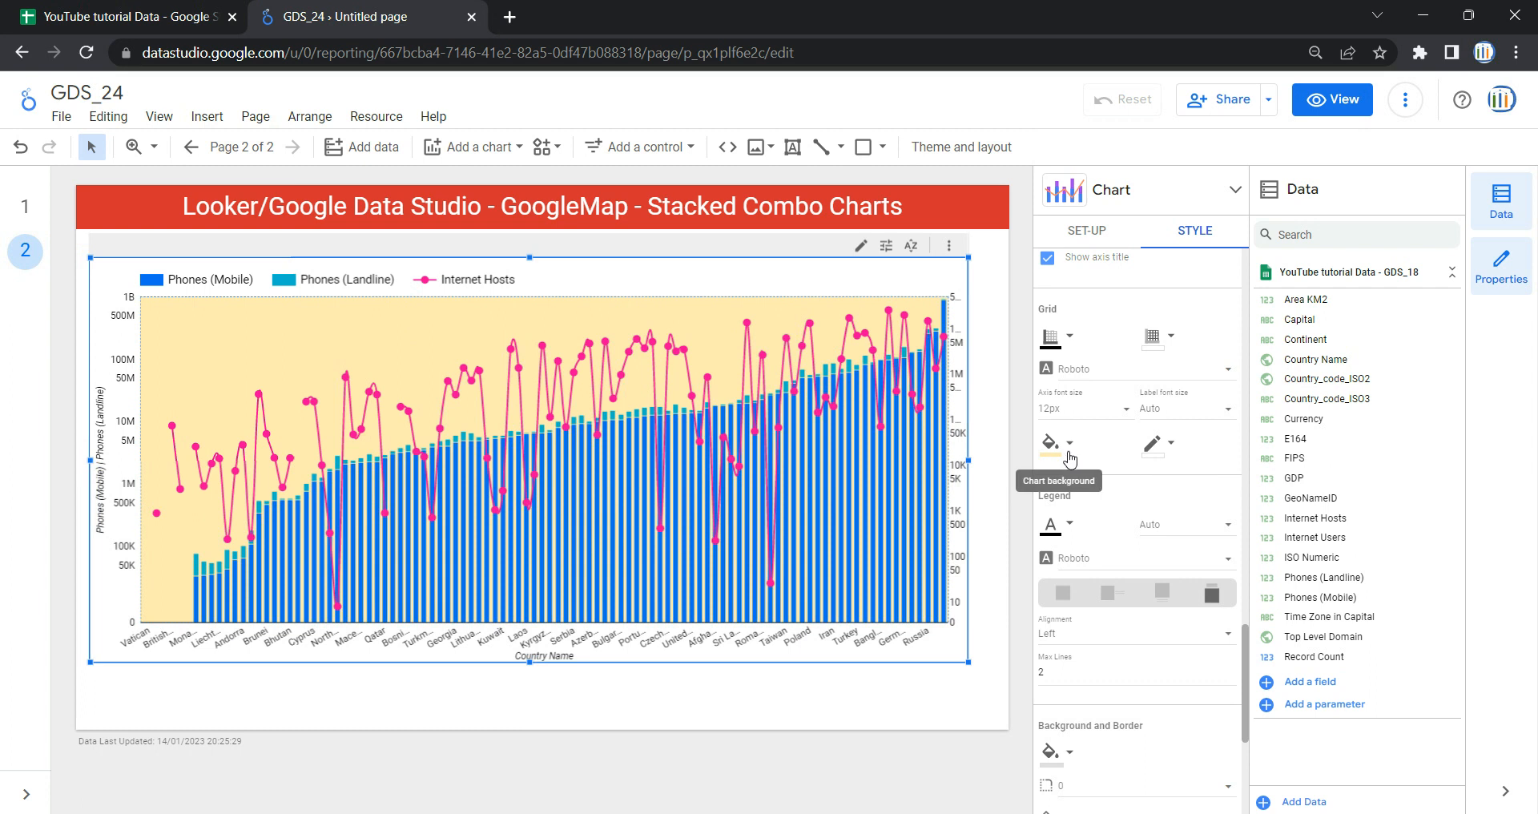
left_click(1171, 445)
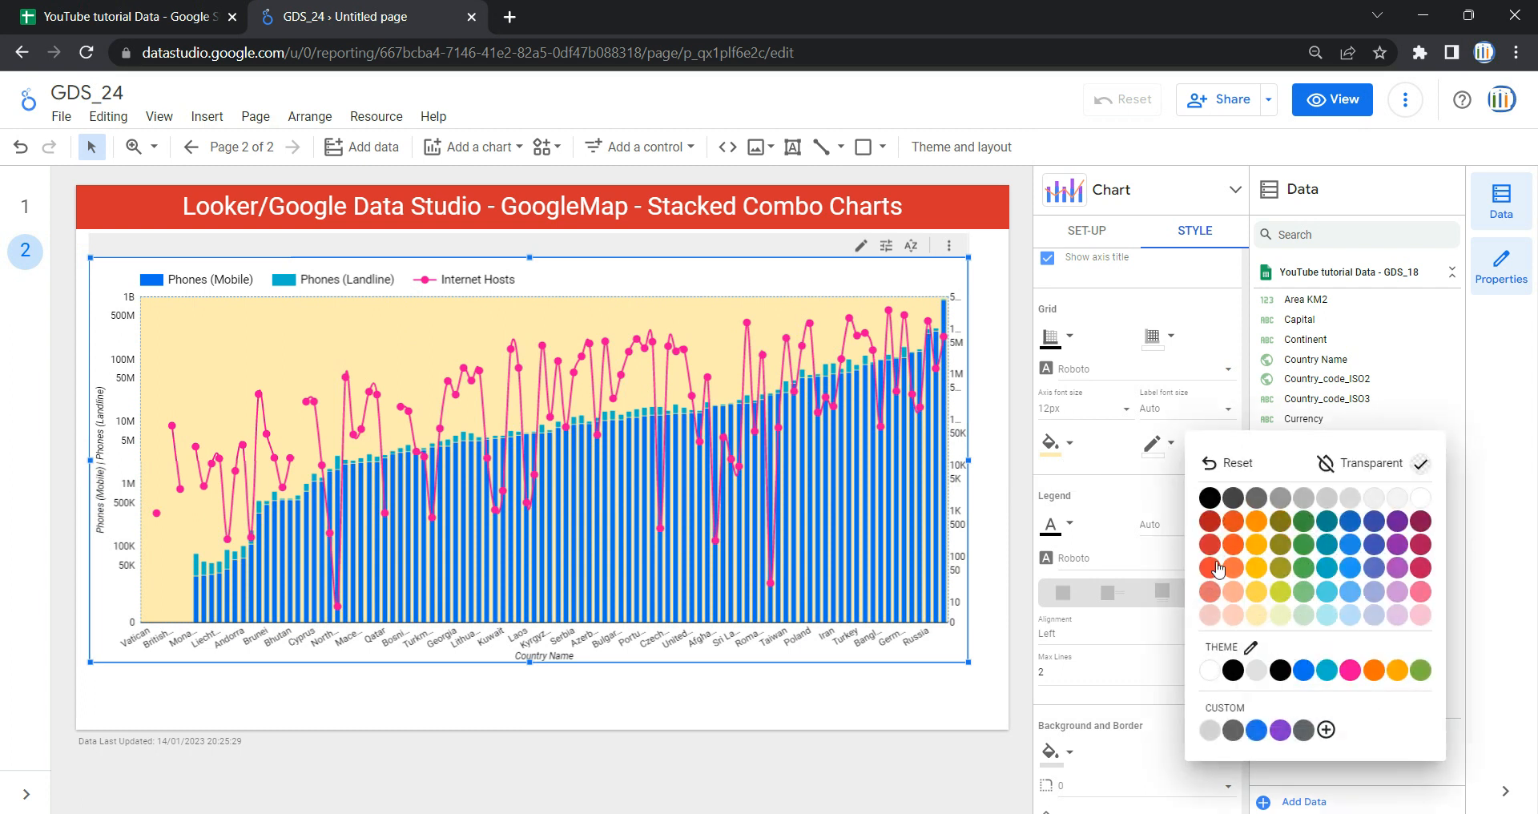
left_click(1211, 500)
Step: Set the alignment of the chart's legend to Centre
scroll(1081, 536, "down", 3)
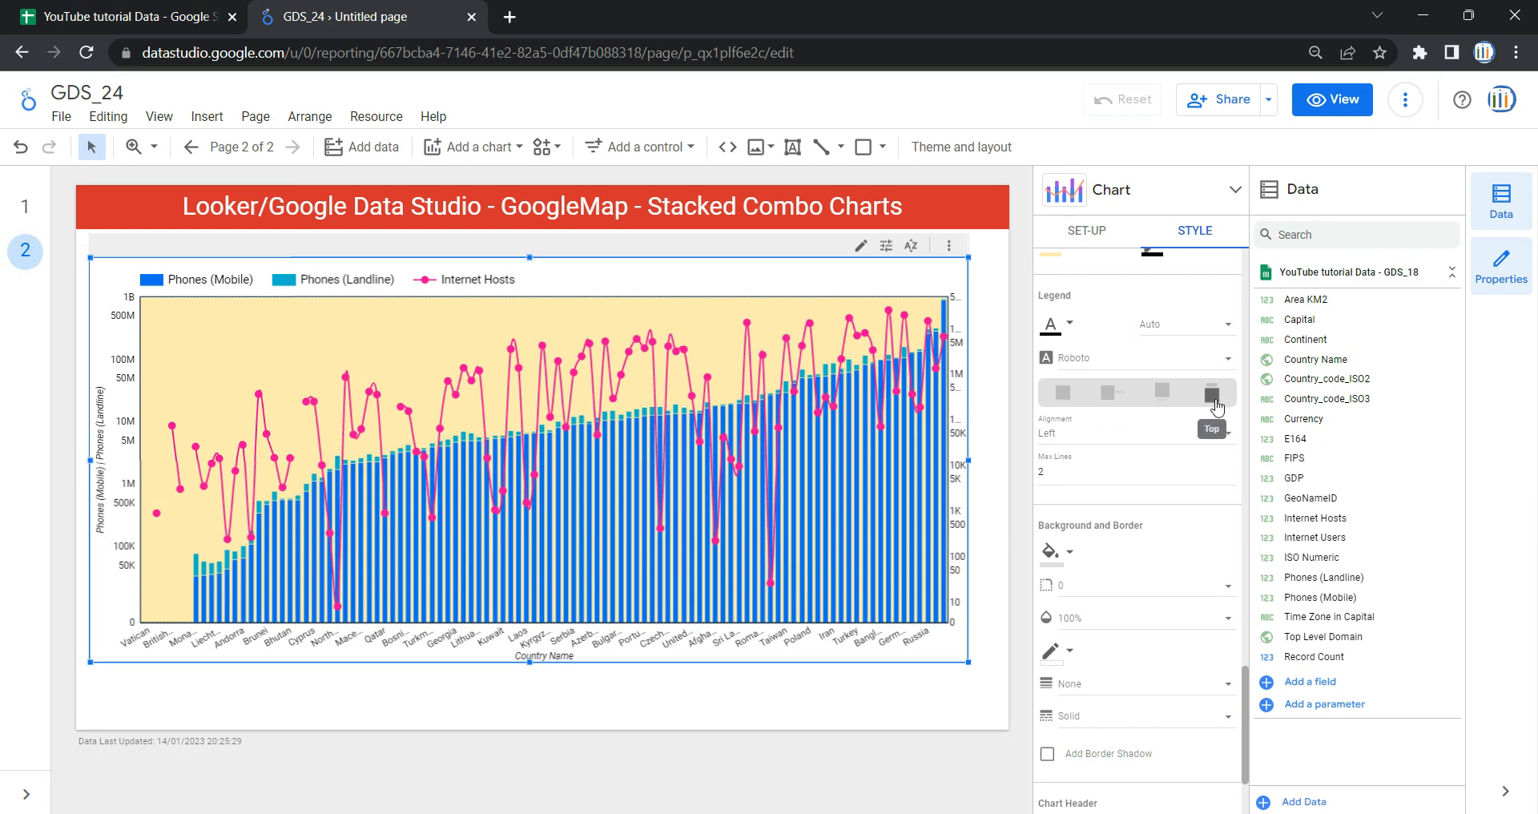
left_click(1062, 433)
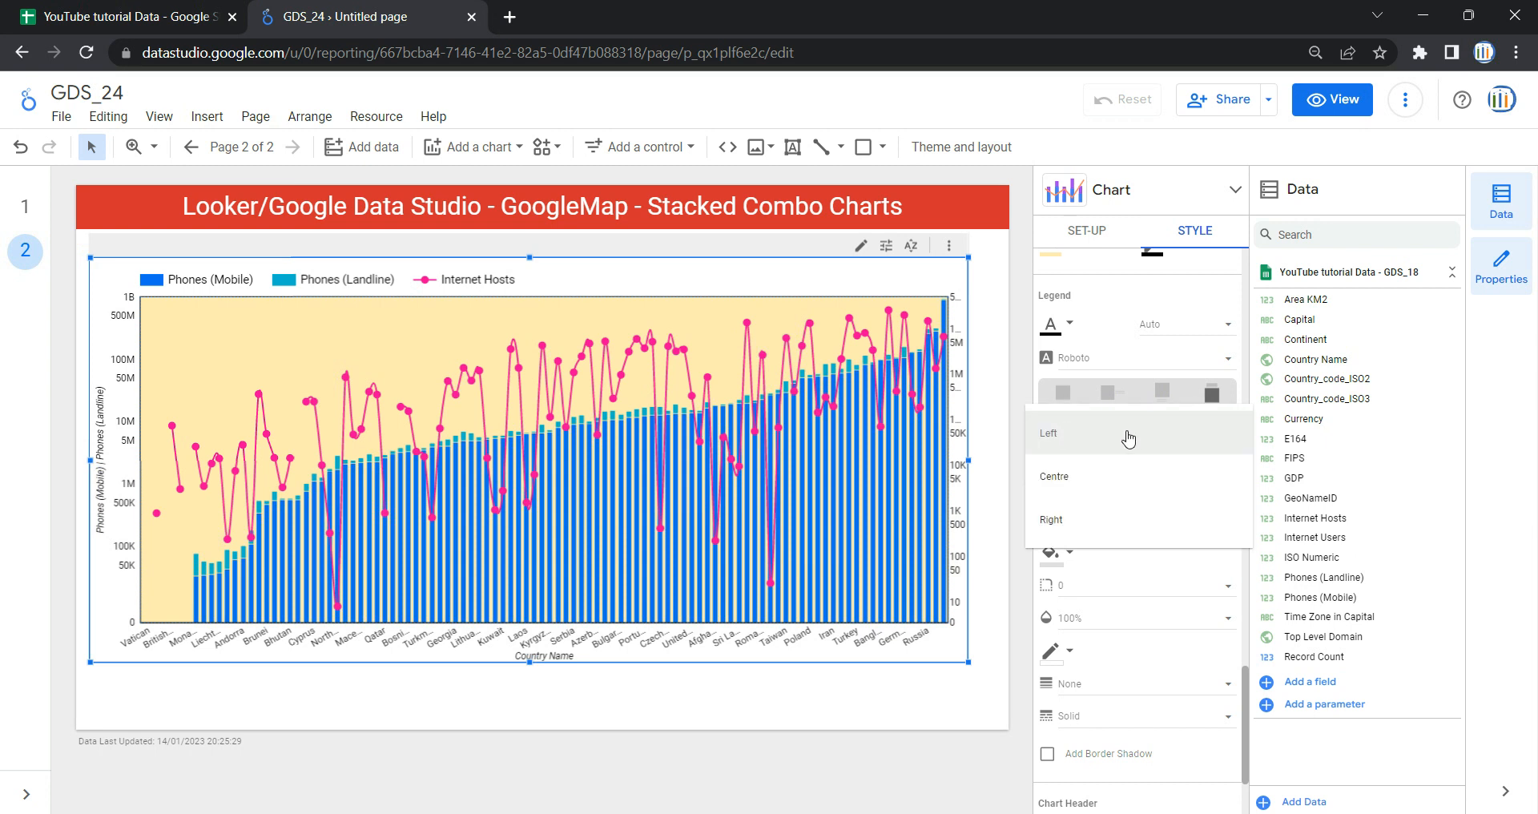
left_click(1134, 473)
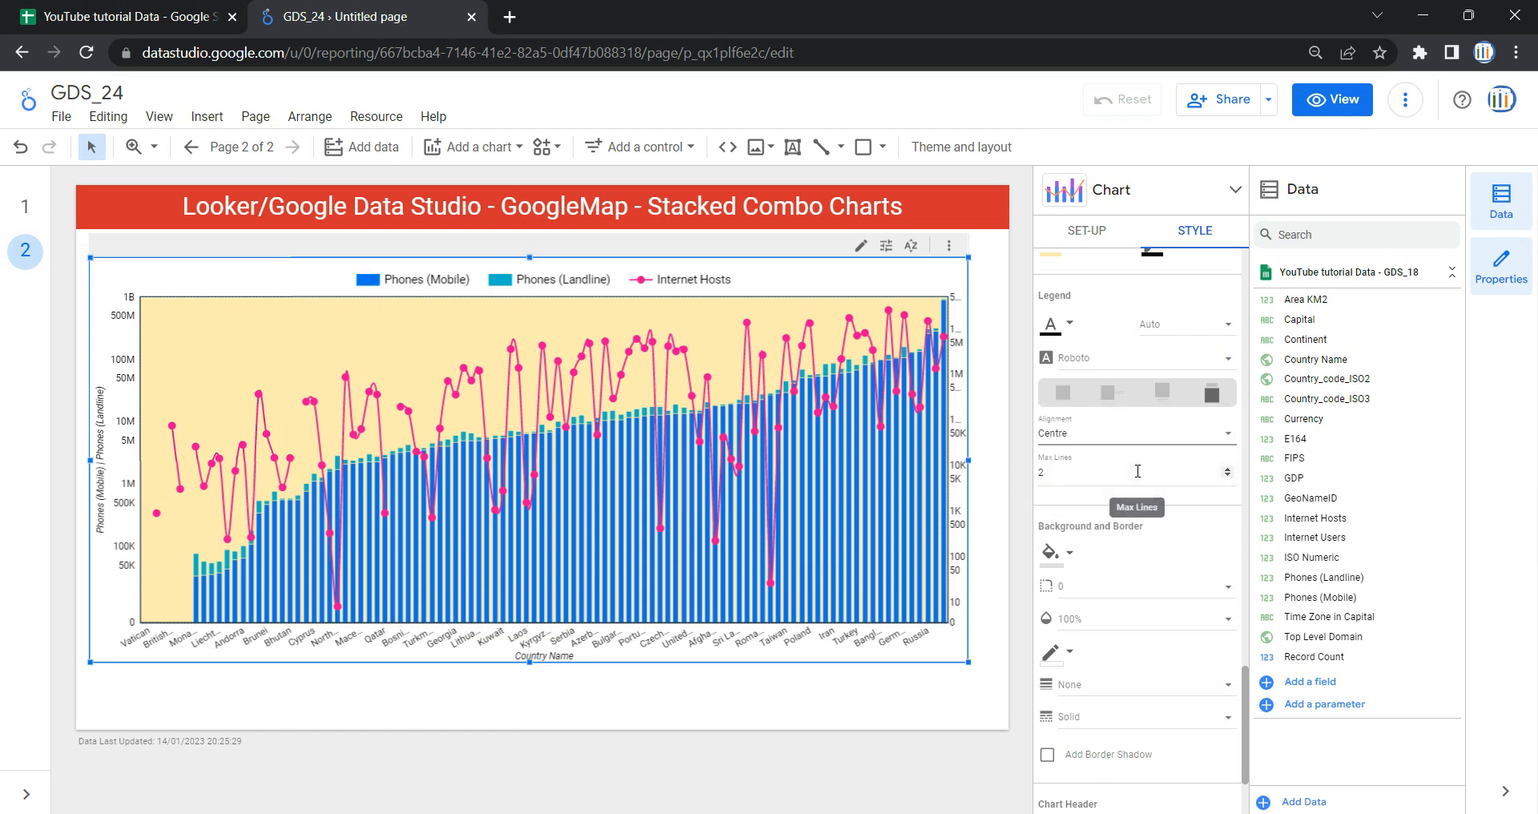
Step: Set the legend's maximum number of lines to 5
scroll(1165, 552, "down", 1)
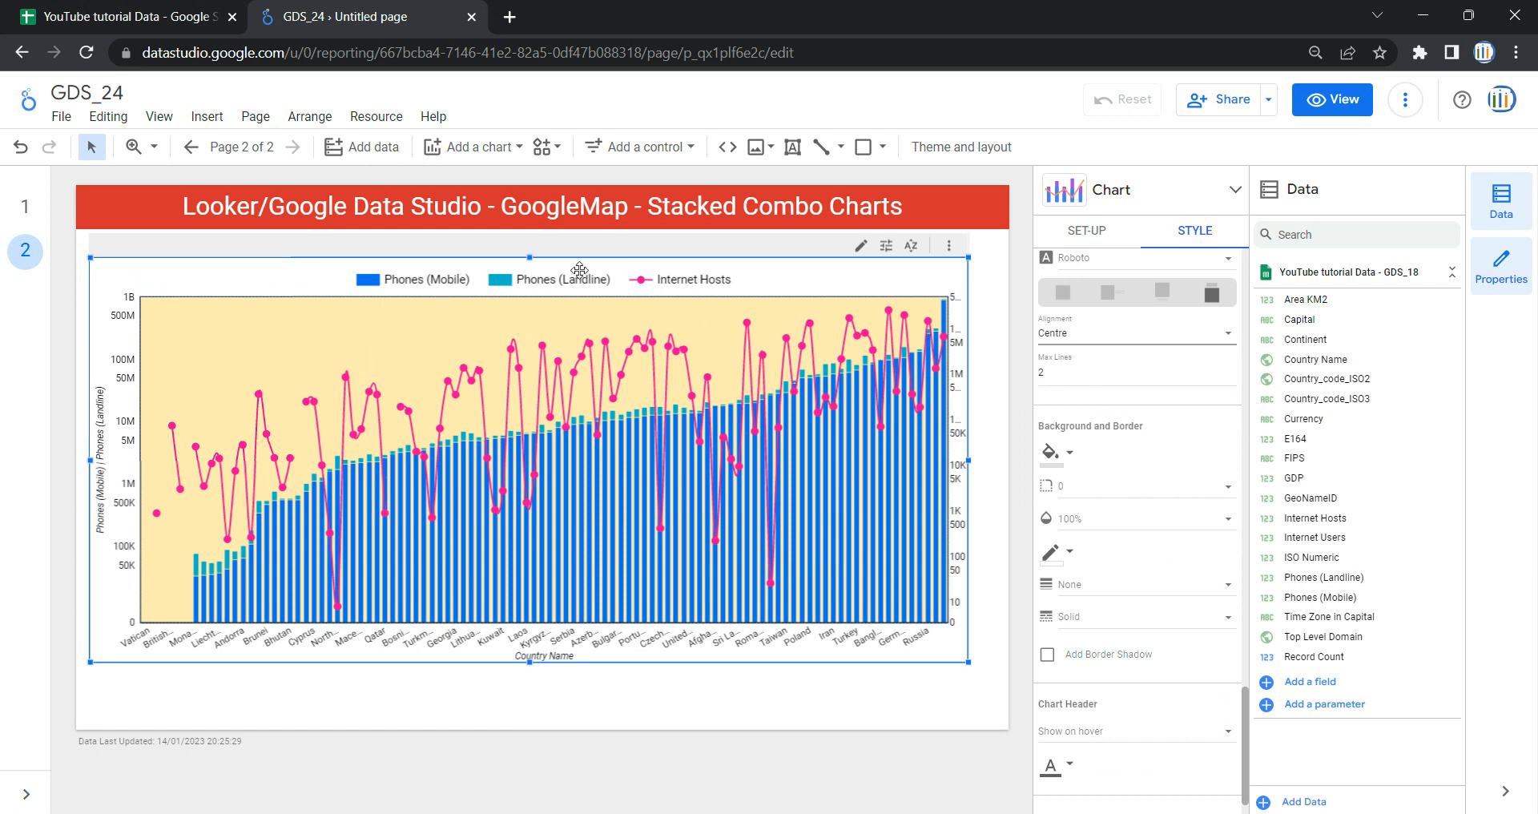
left_click(1230, 374)
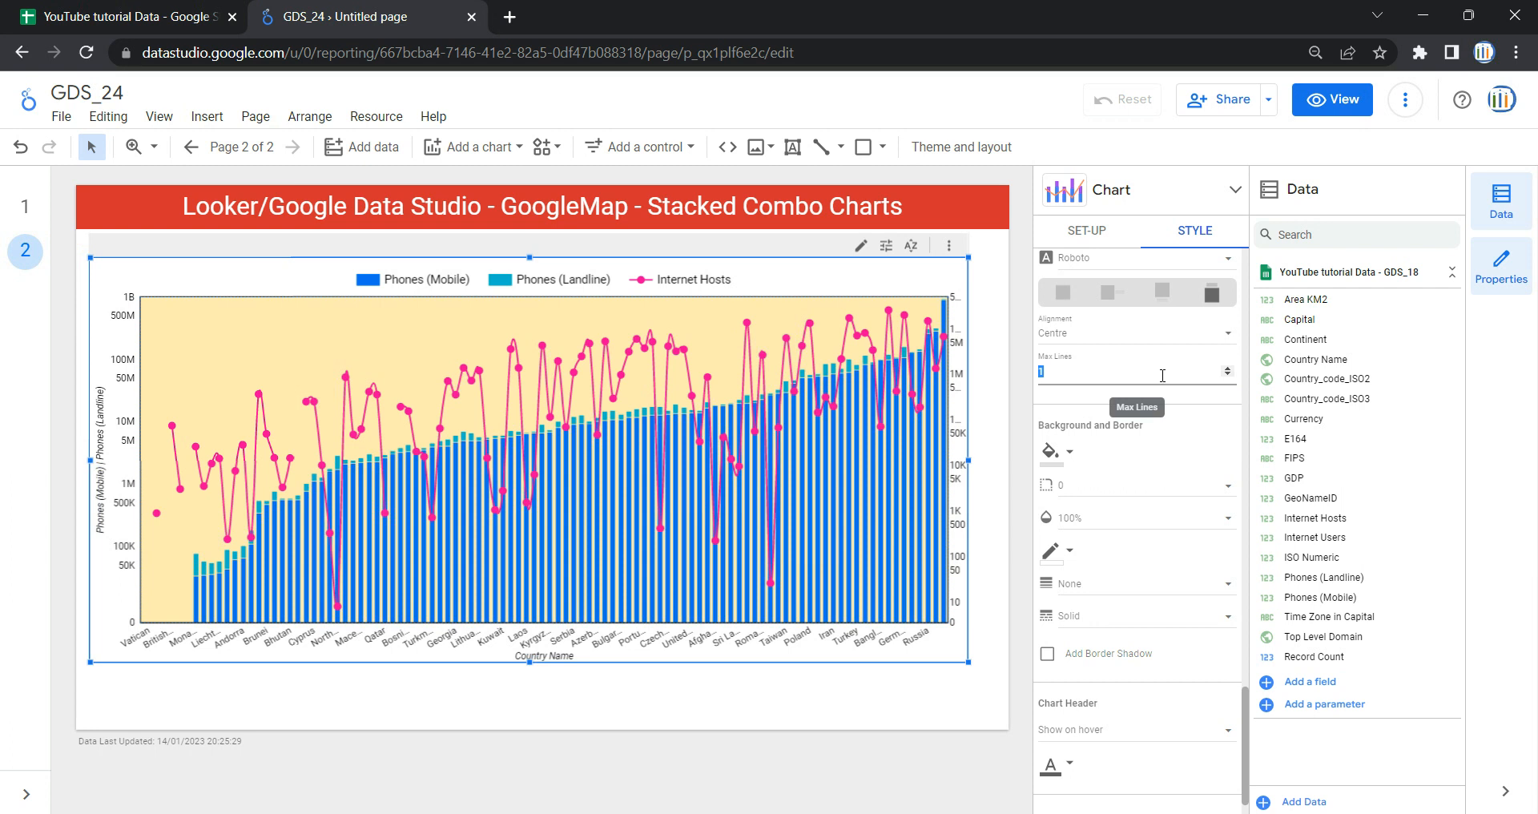
type("15")
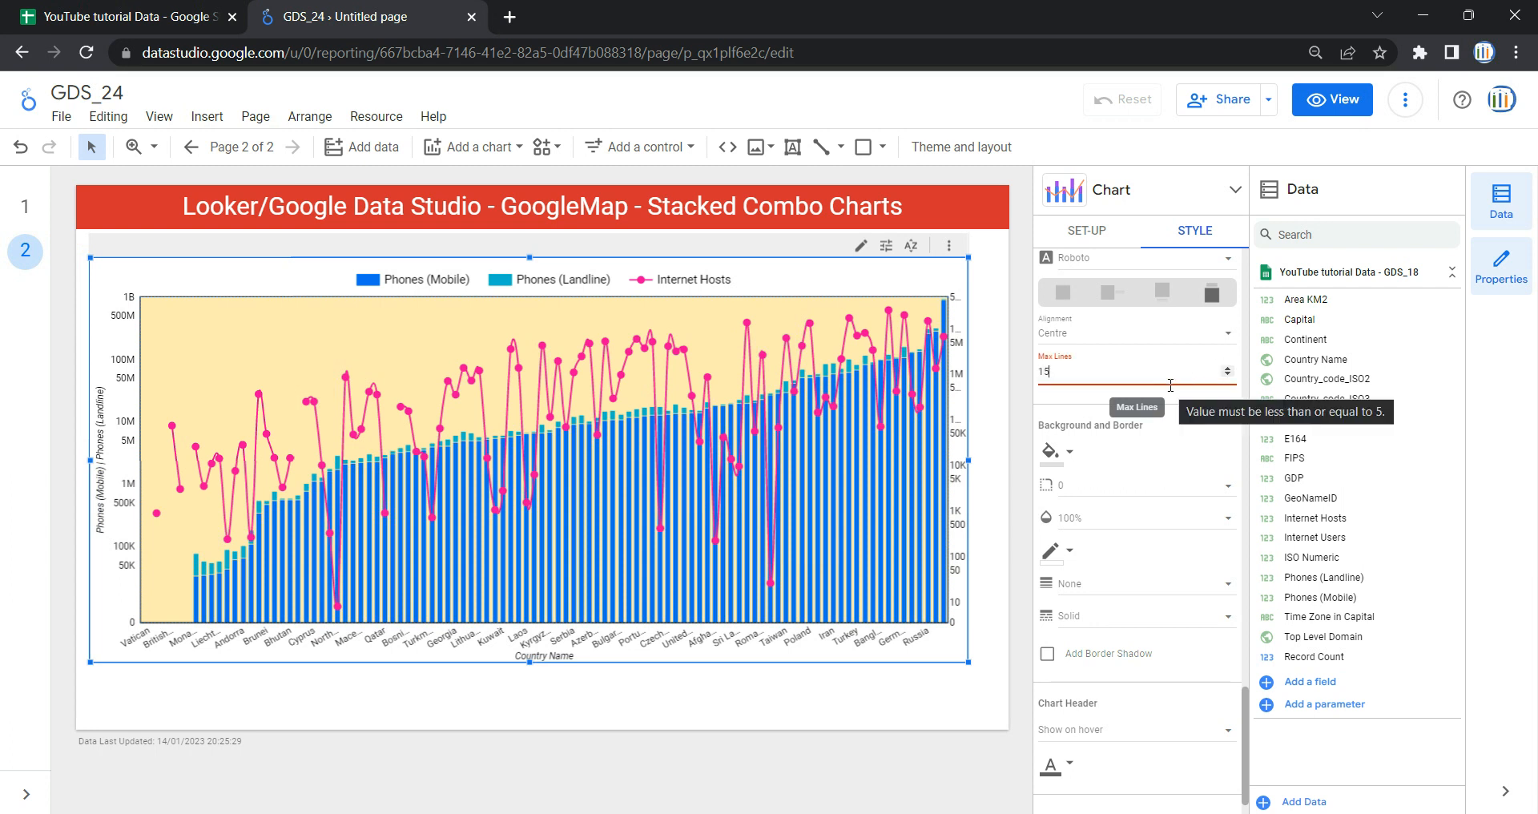
key("Left")
key("BackSpace")
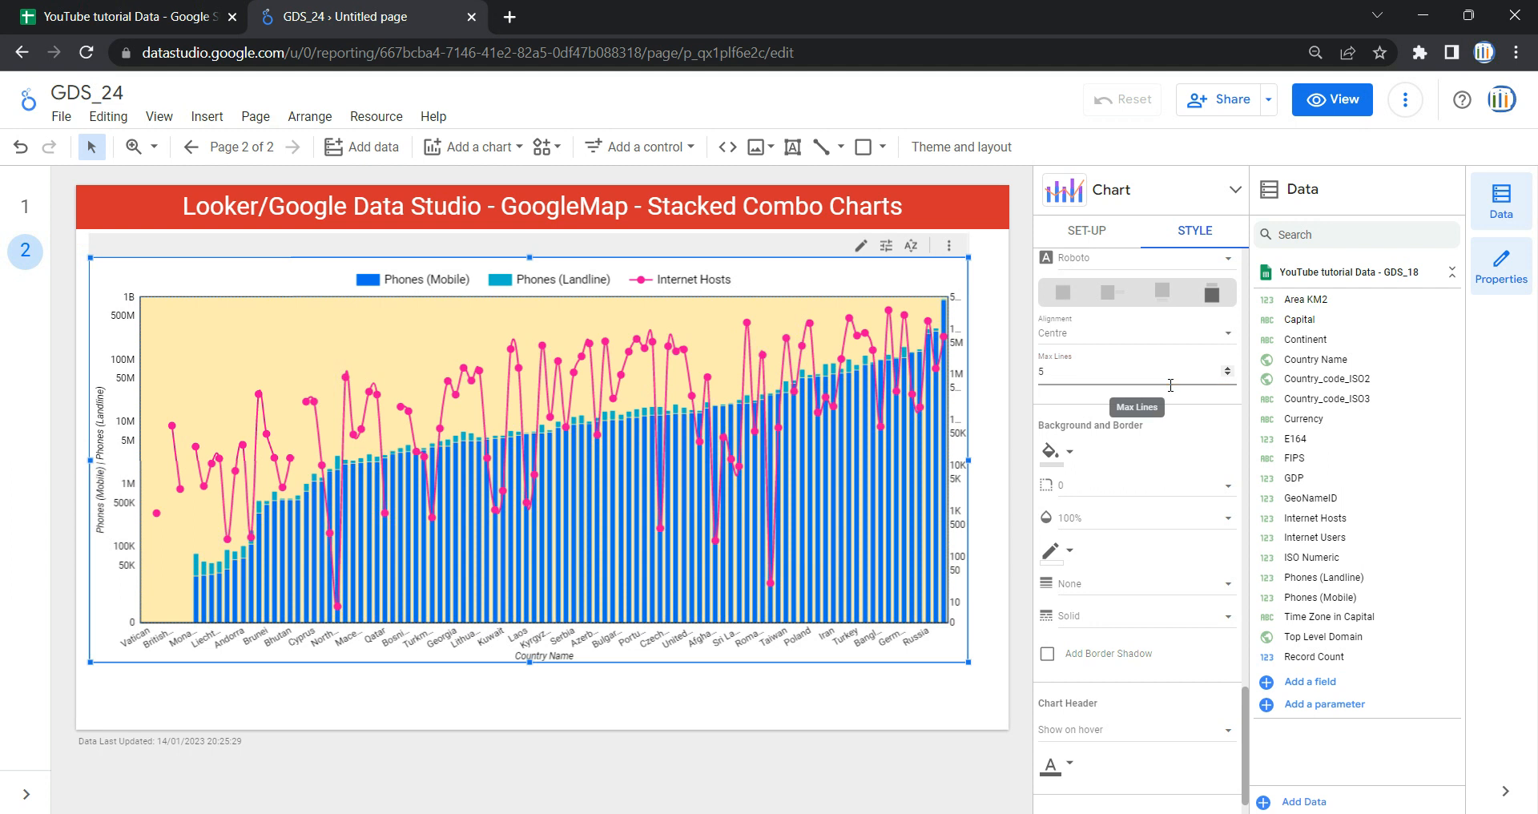
left_click(1025, 396)
Step: Reselect the combo chart and return to its legend and background style settings
left_click(900, 266)
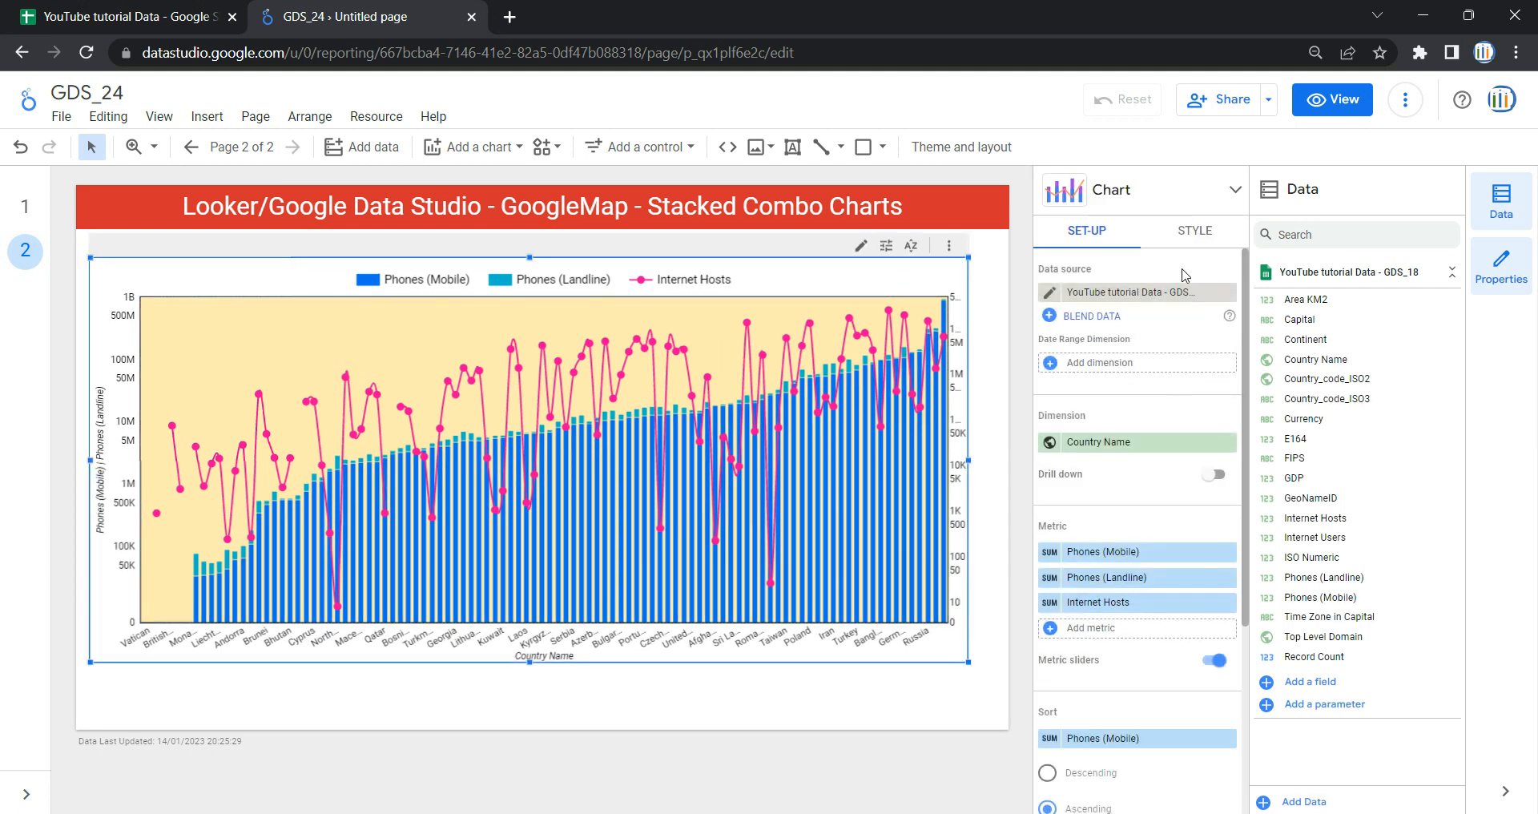
scroll(1186, 384, "down", 3)
left_click(1194, 231)
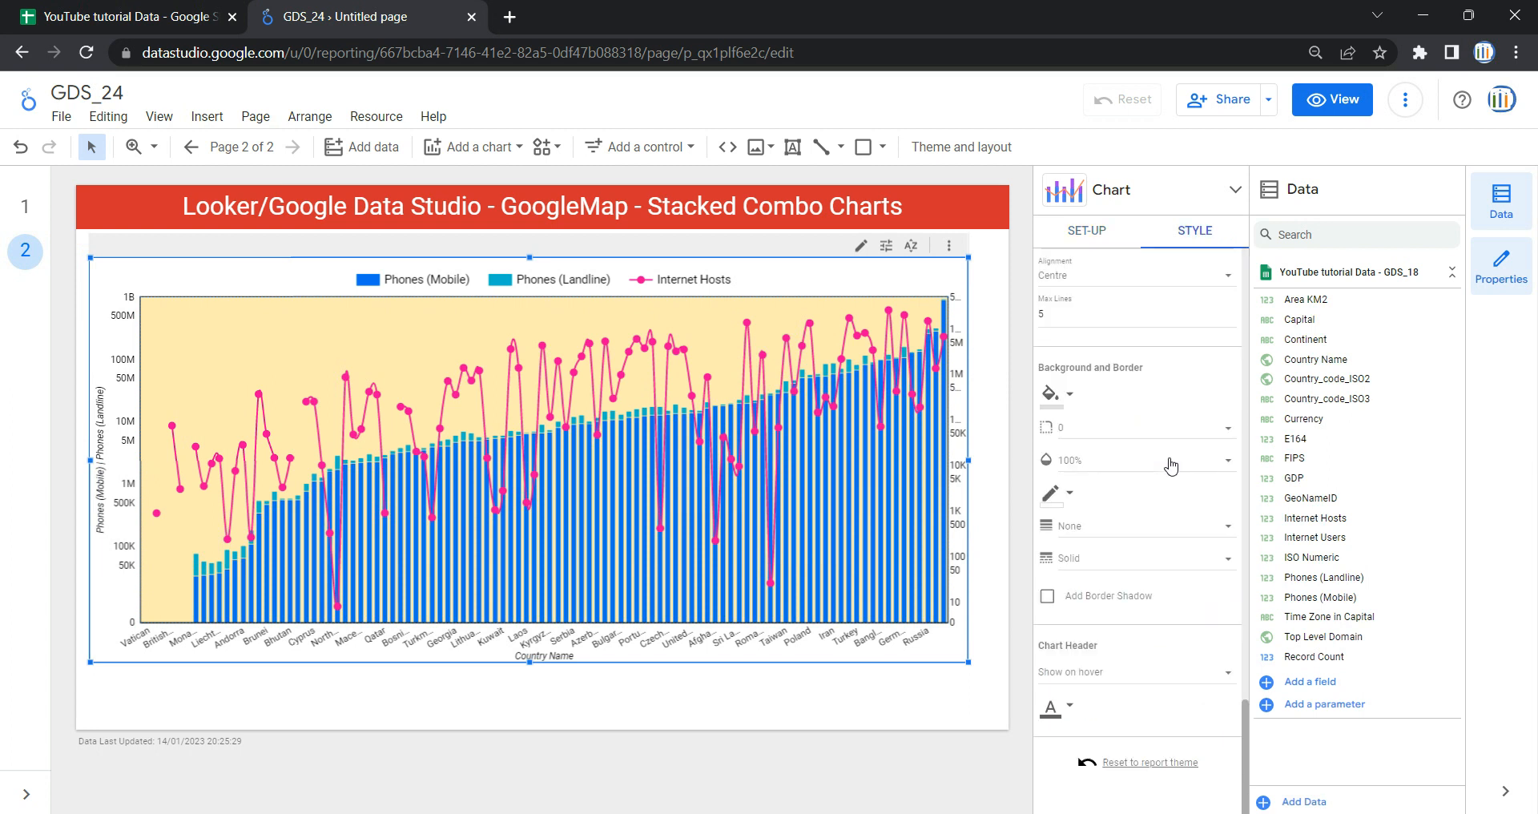
scroll(1171, 465, "up", 2)
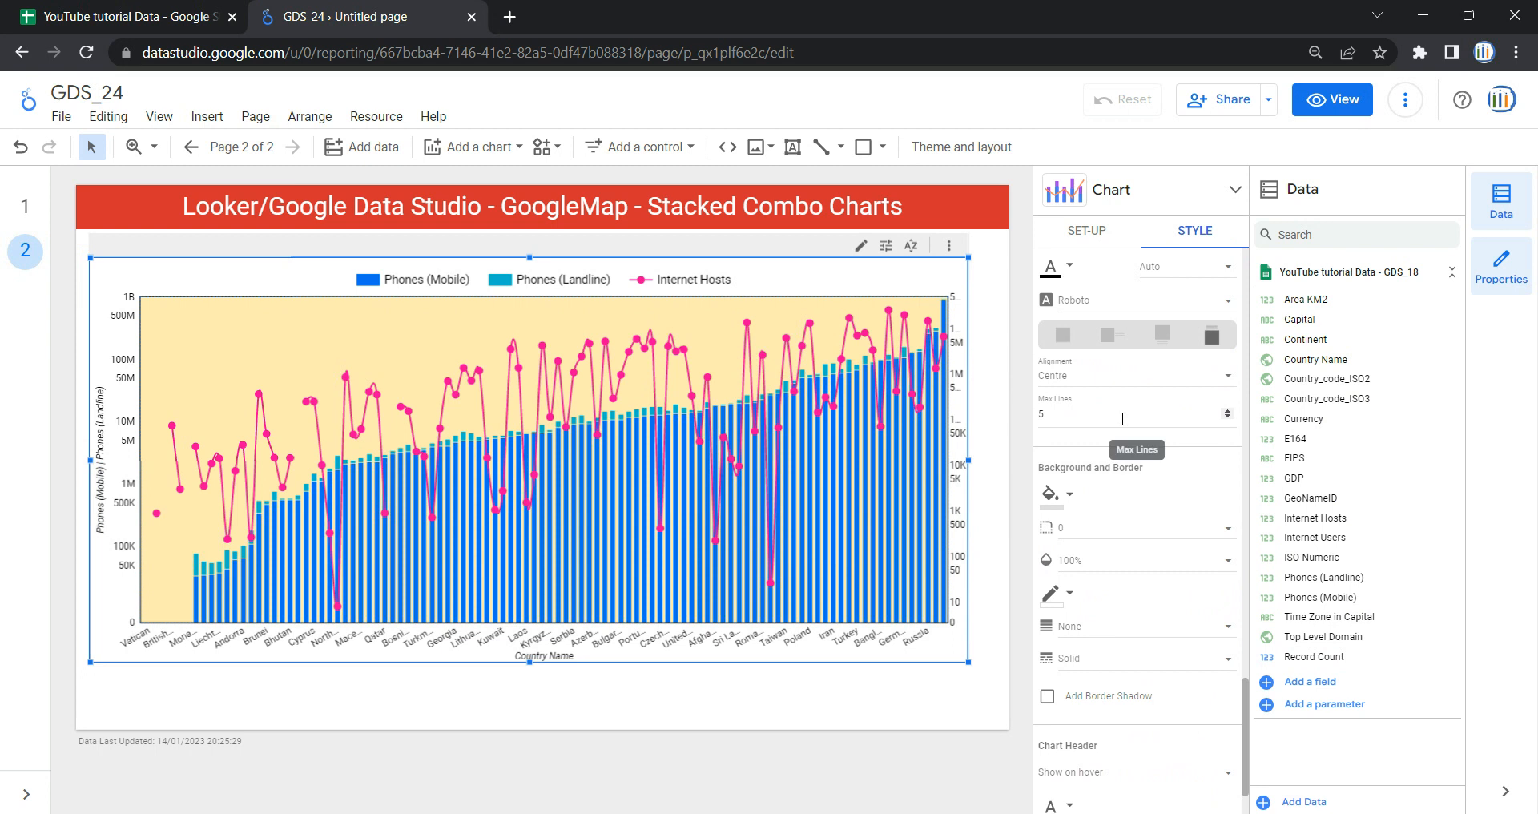
Step: Examine the colour choices for the combo chart's background and border without changing them
scroll(1139, 324, "up", 2)
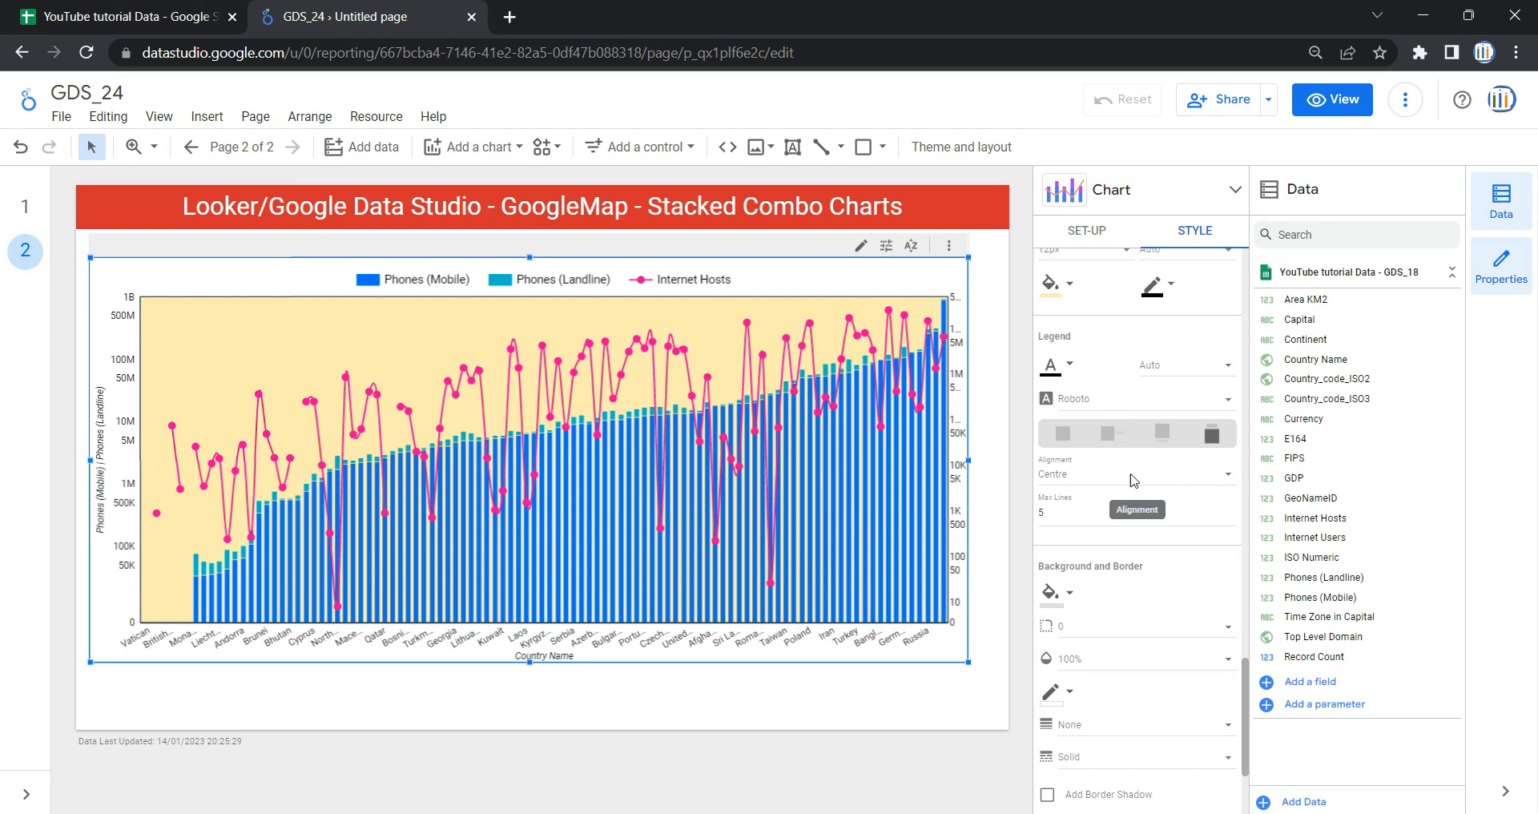
scroll(1133, 481, "down", 2)
scroll(1152, 526, "down", 2)
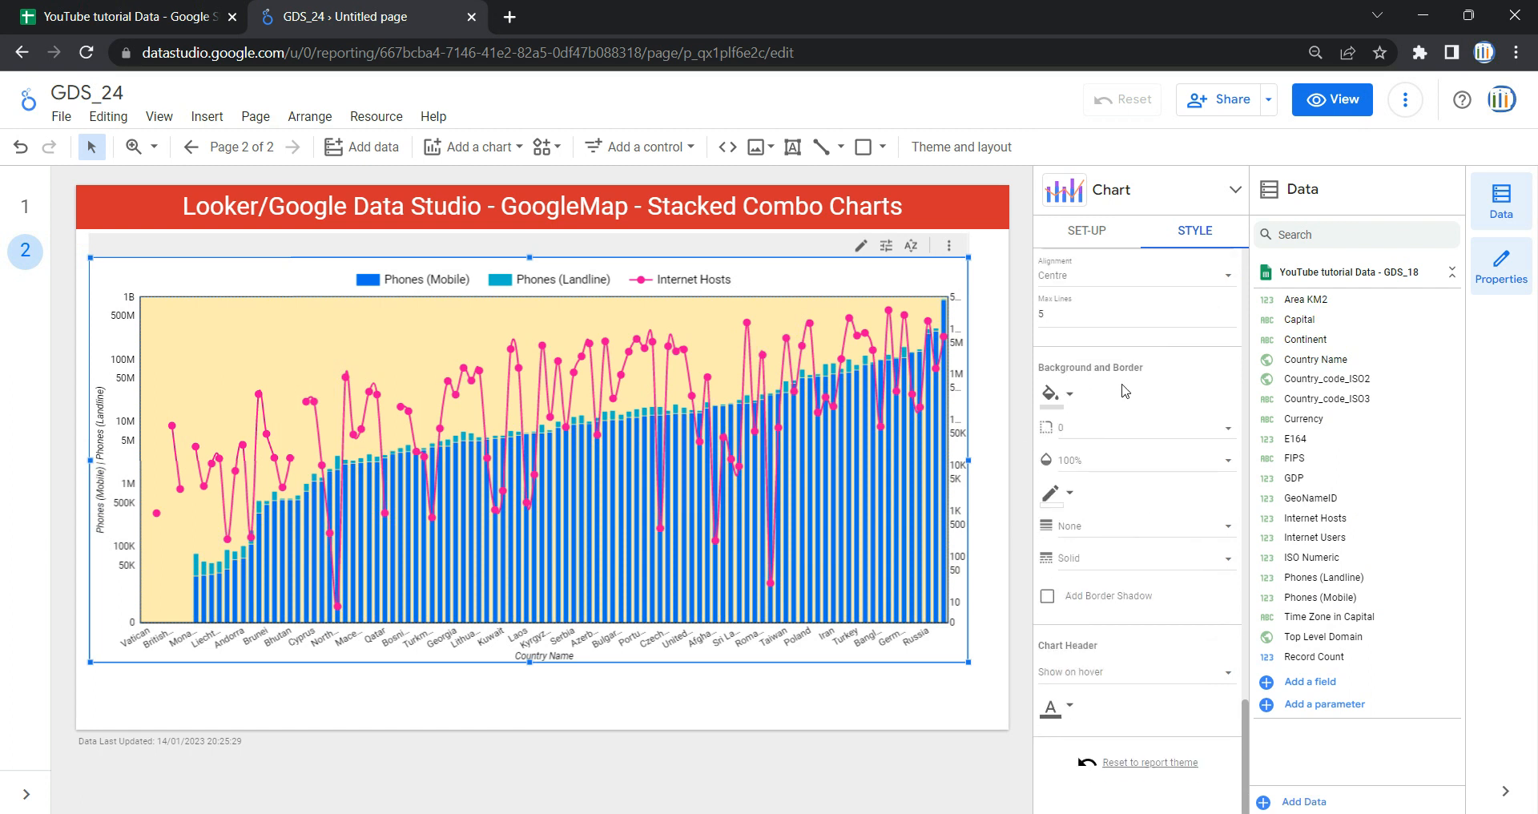
left_click(1073, 399)
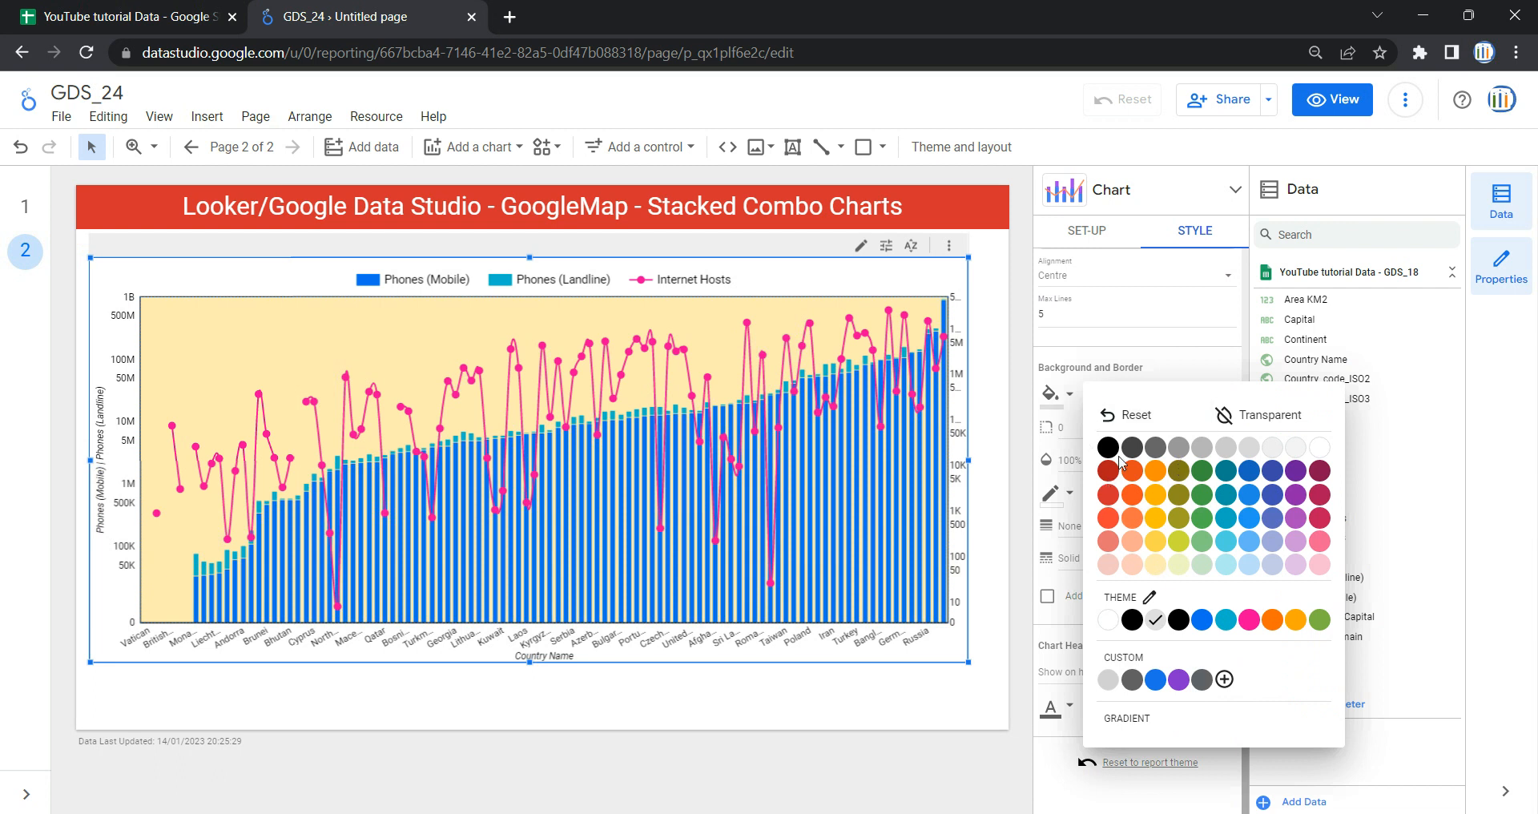
left_click(1193, 370)
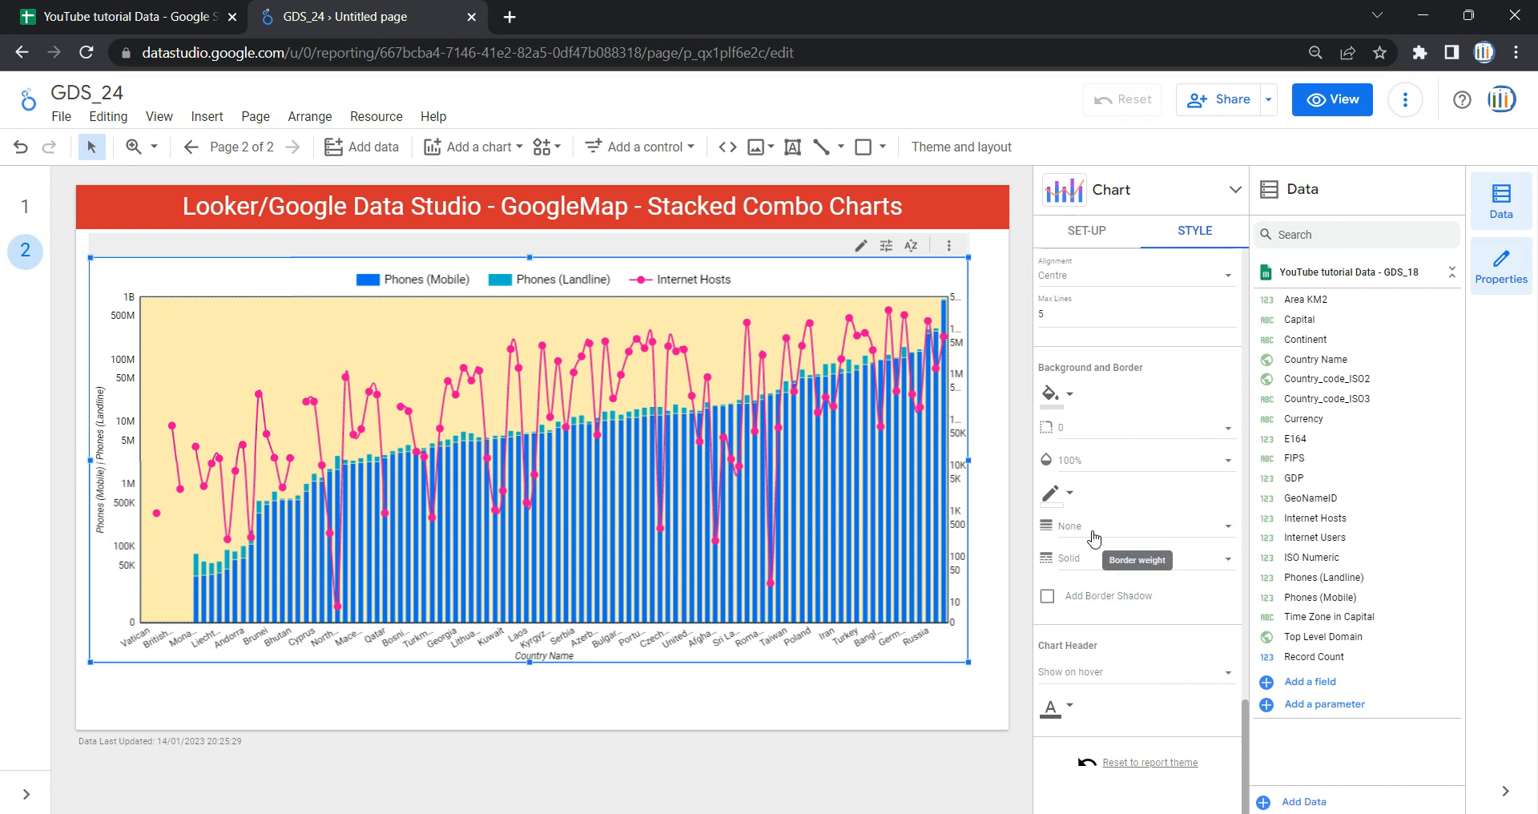
left_click(1071, 497)
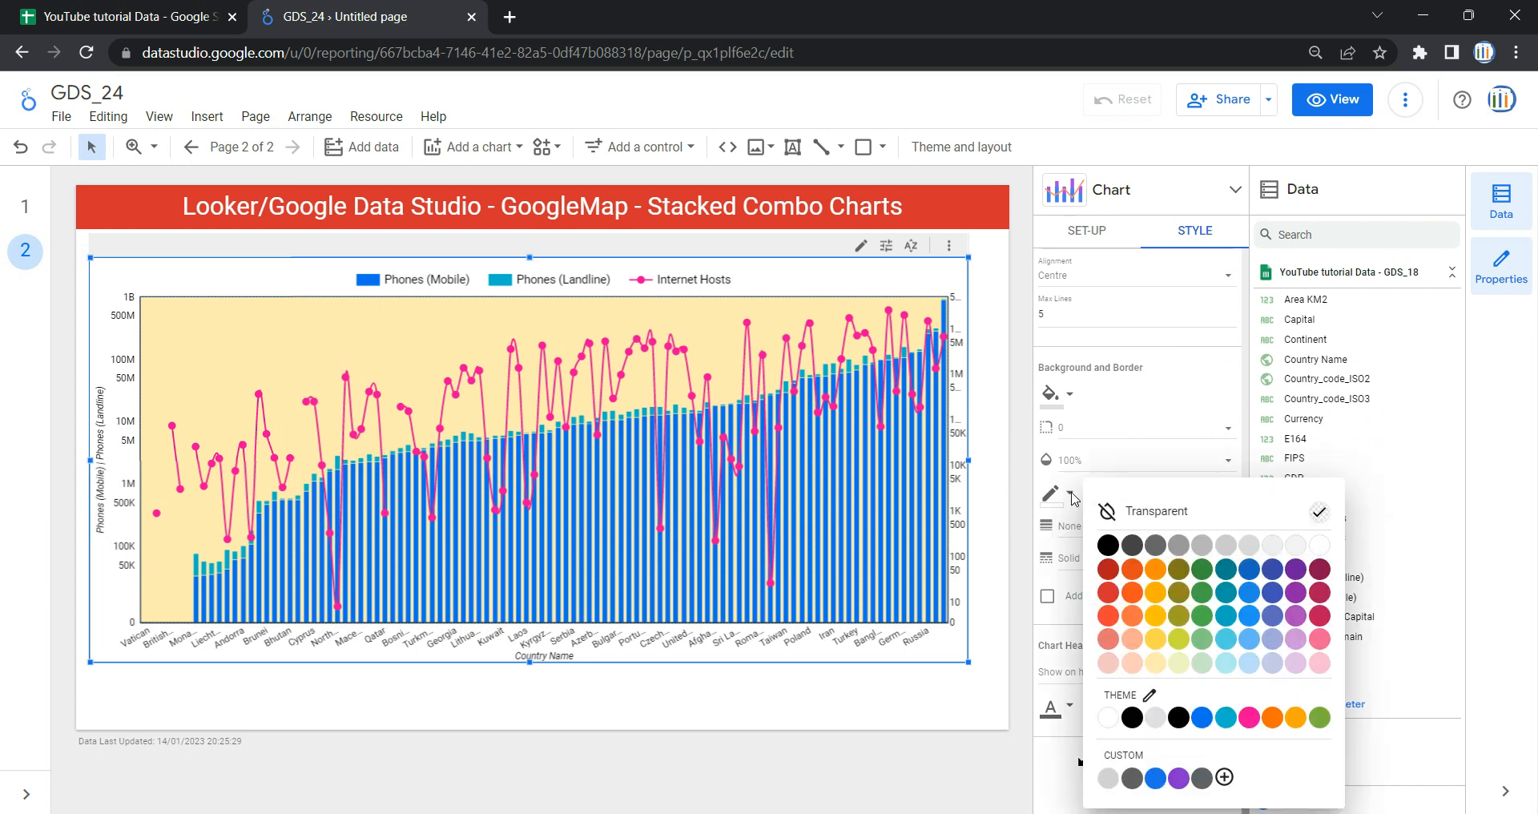
left_click(1077, 535)
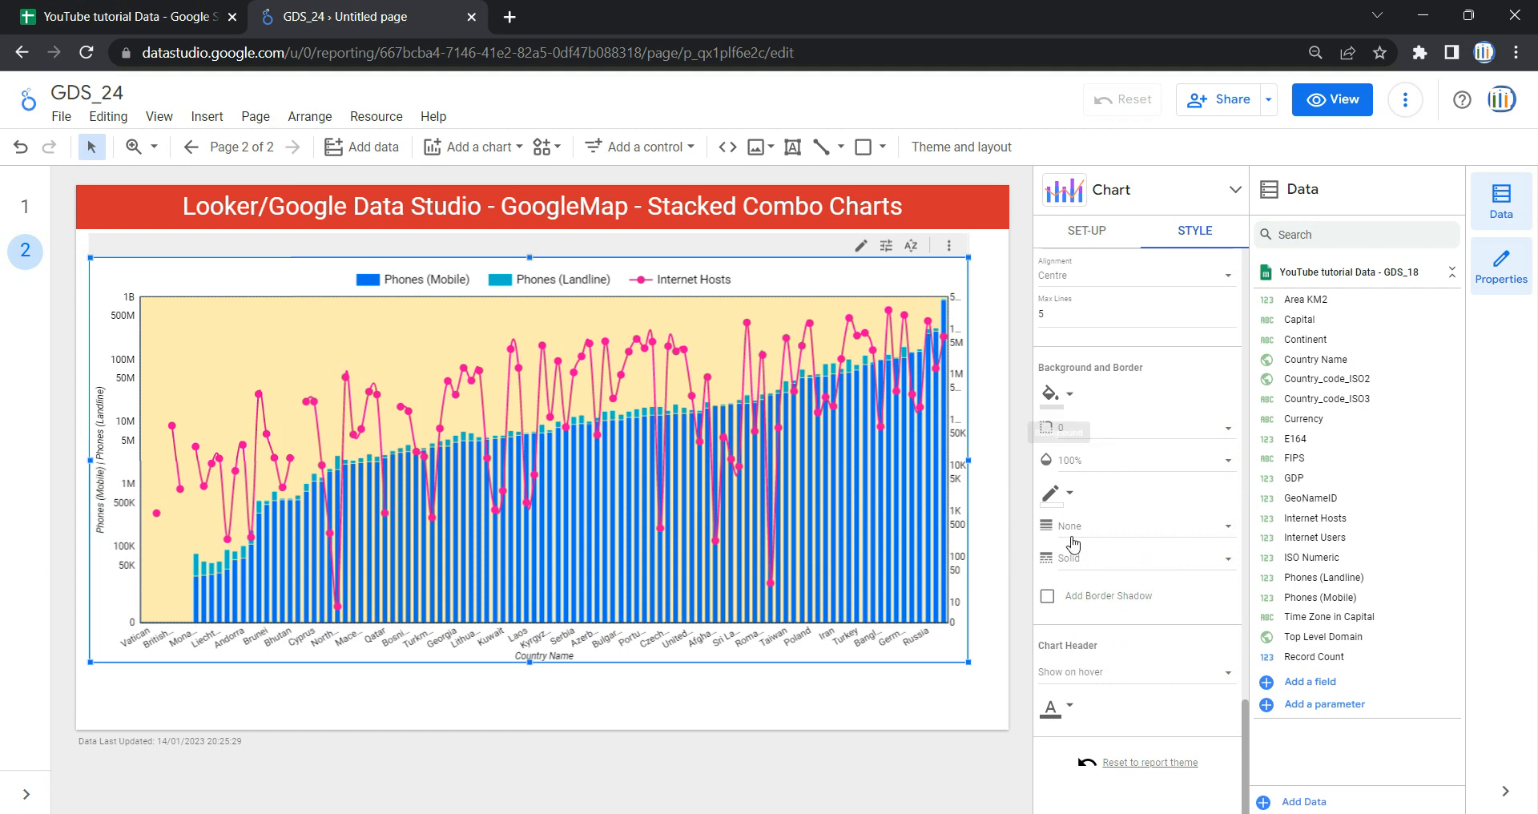
Step: Switch the report to view mode and inspect the data values of a country near the middle of the combo chart
left_click(1332, 101)
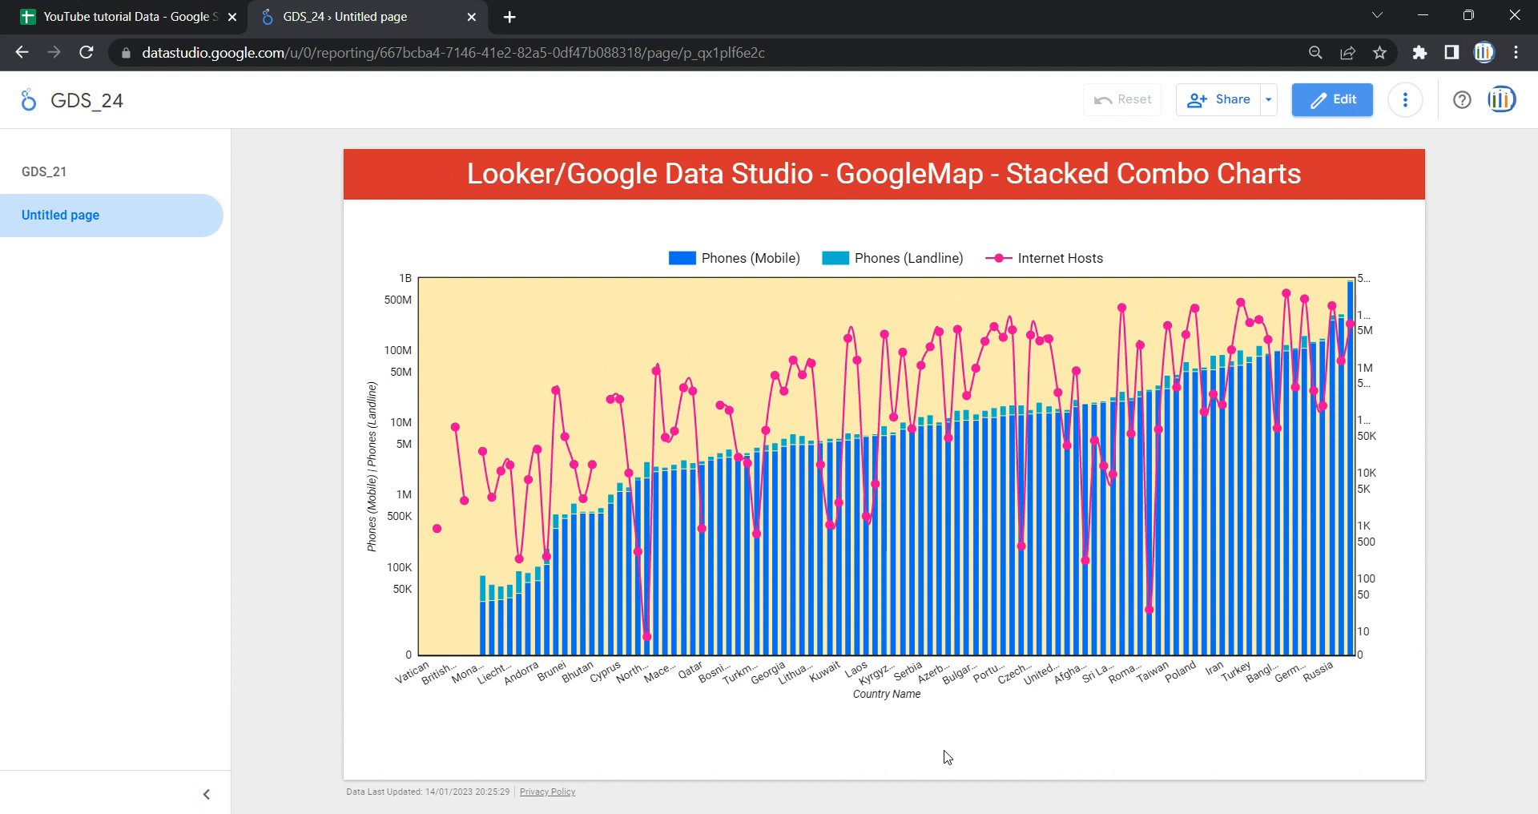
mouse_move(967, 498)
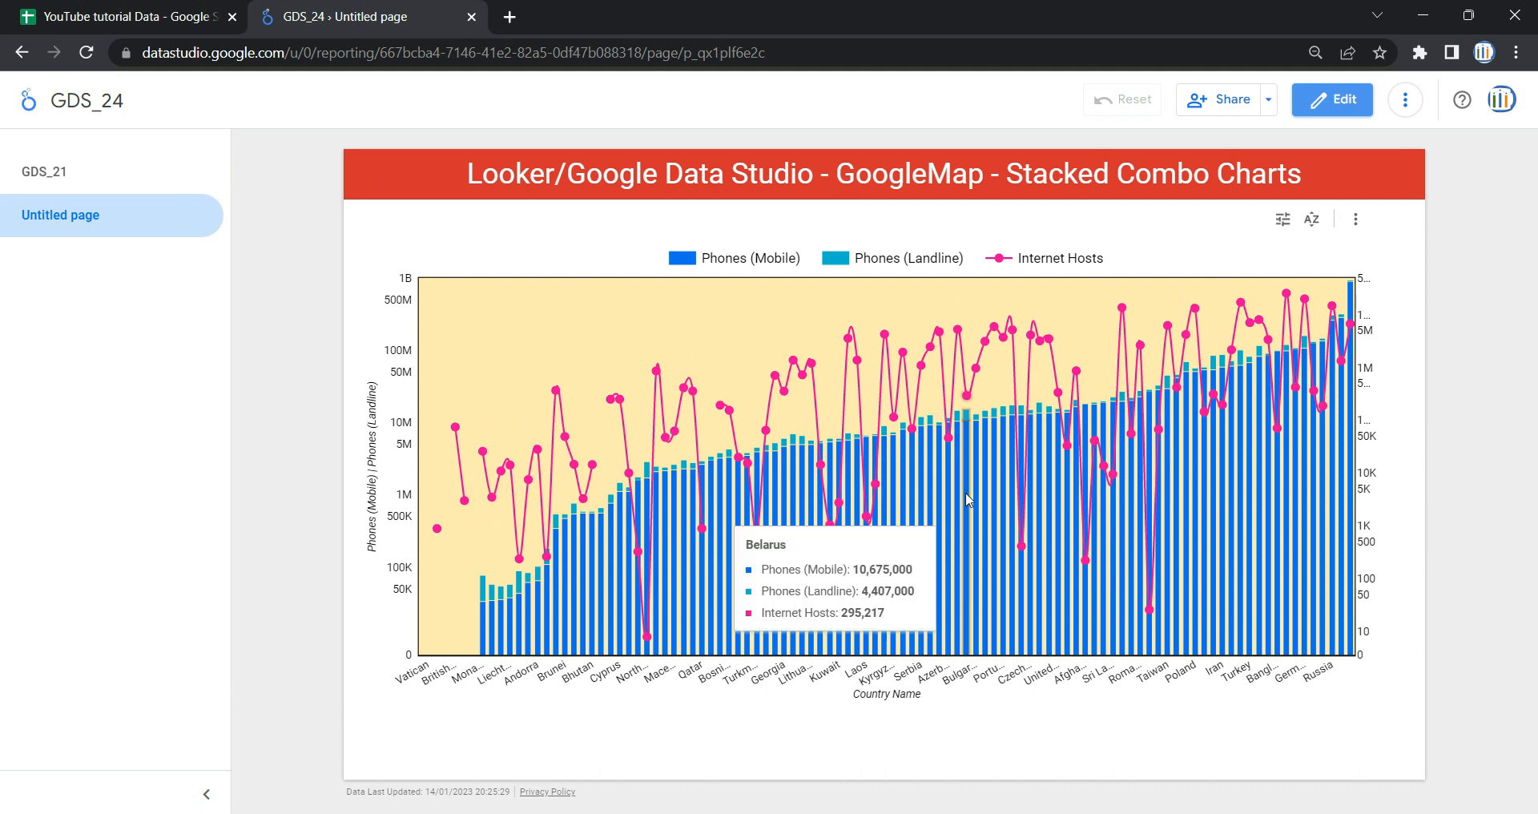